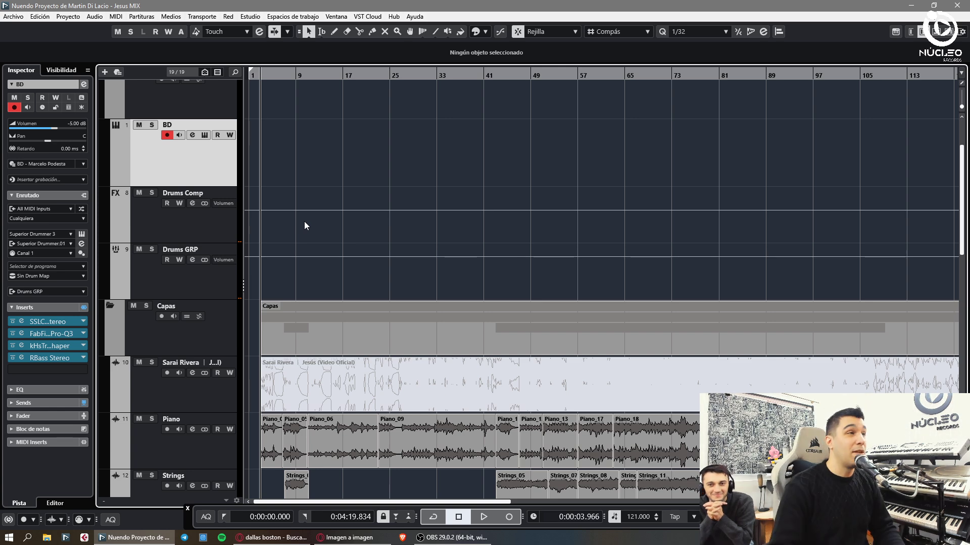
- Zoom in on the first bars, play them from the song start, then bring up the MixConsole
key("h")
left_click_drag(271, 78, 257, 141)
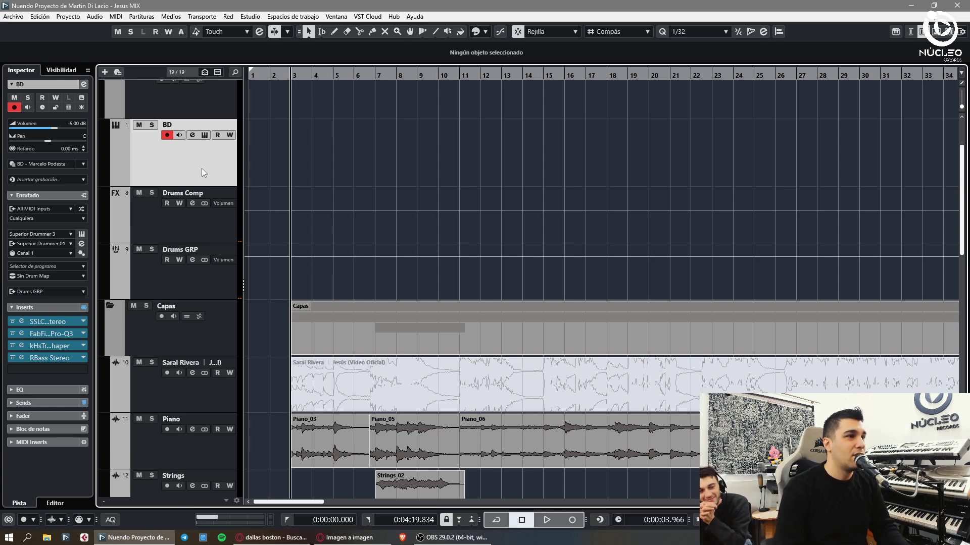
key("Home")
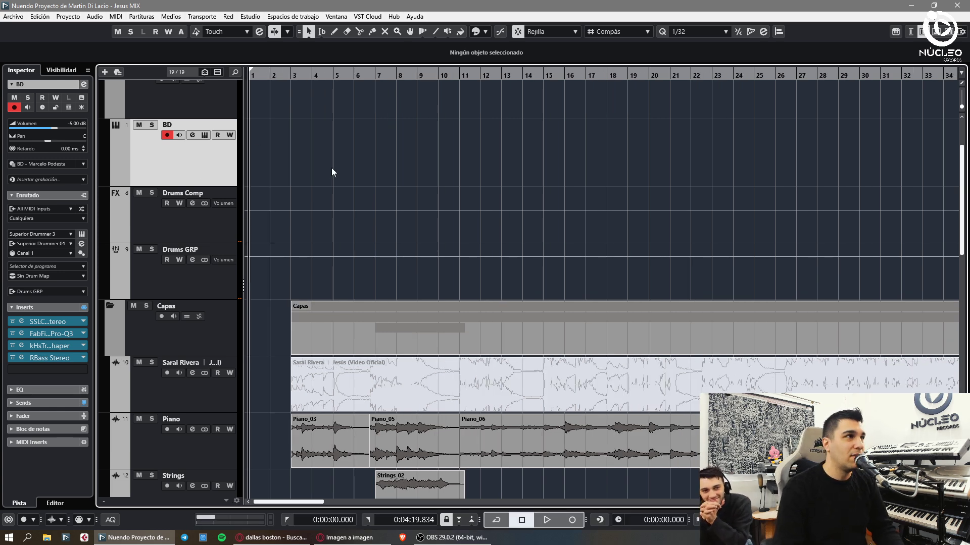
key("space")
key("h")
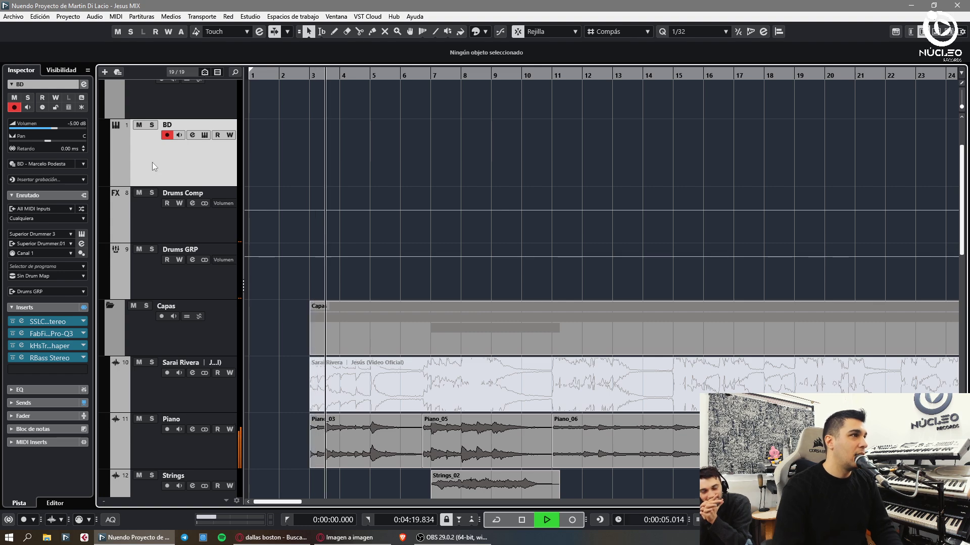
key("space")
key("F3")
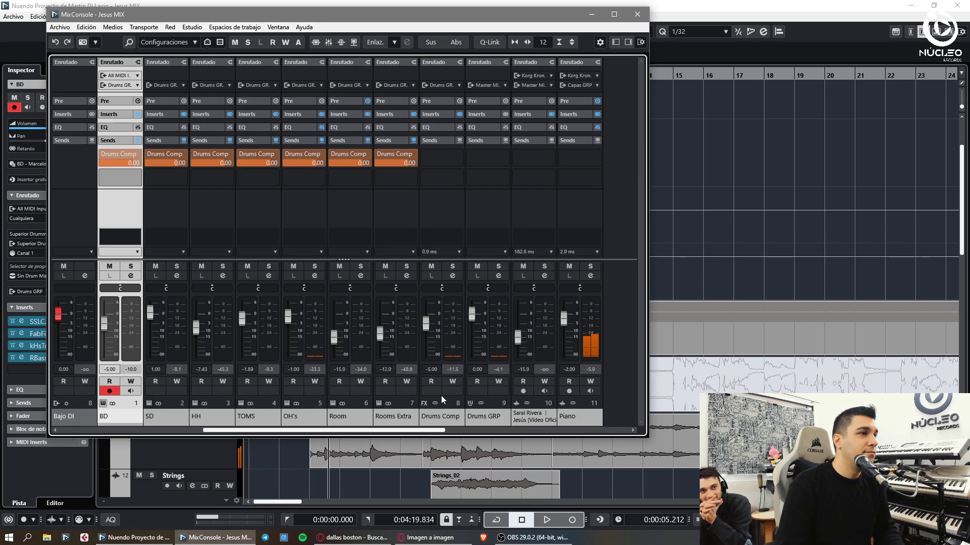
- Select the BD channel in the mixer and close the MixConsole
left_click(435, 410)
left_click(120, 409)
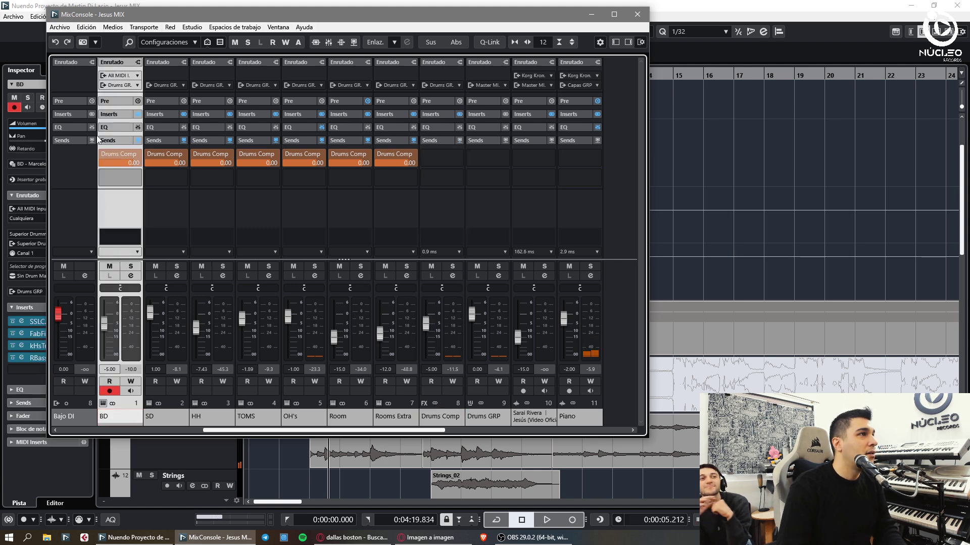
key("F3")
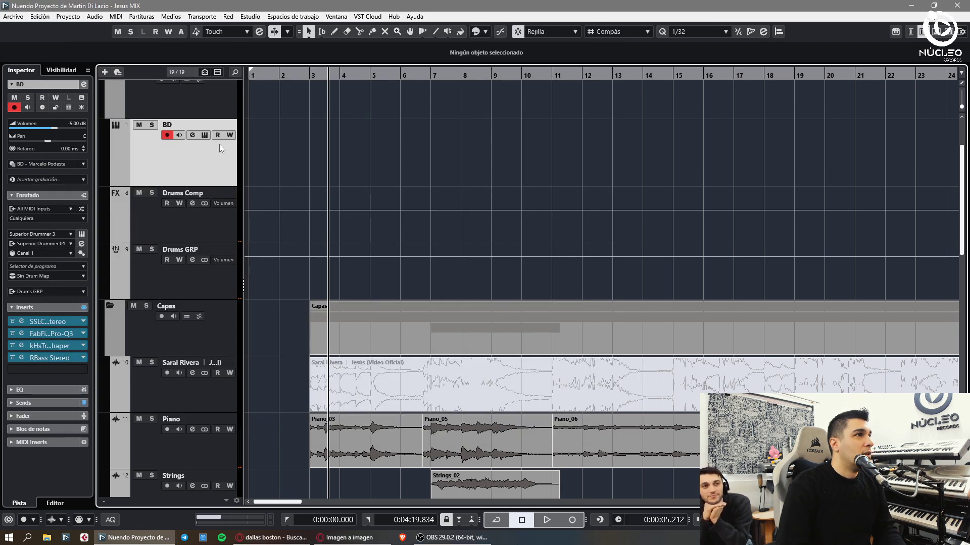
- Inspect the kick drum in the BD track's Superior Drummer 3 kit, then close it
left_click(204, 135)
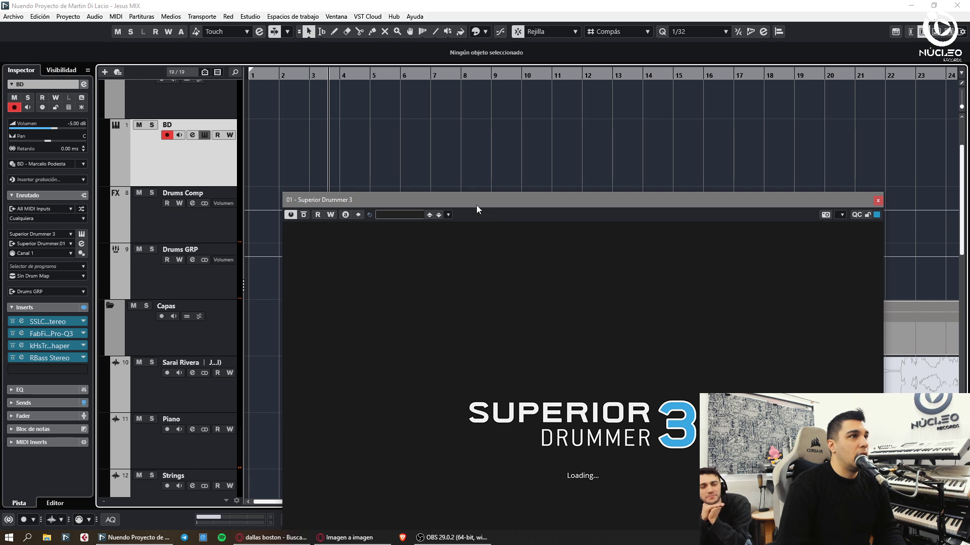
left_click_drag(477, 205, 267, 40)
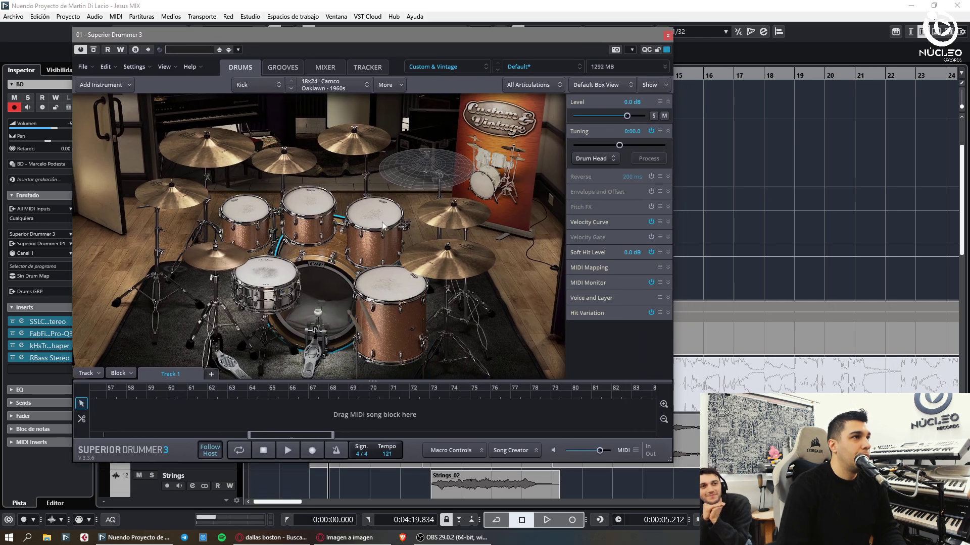
left_click(318, 277)
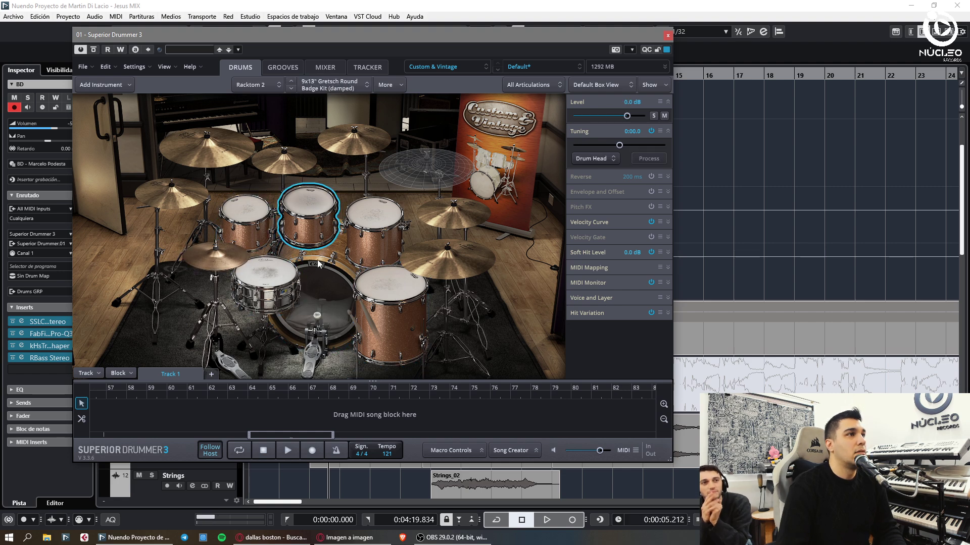
left_click(667, 35)
- Play the song from bar 16, zooming out to follow the arrangement
key("g")
key("g")
key("g")
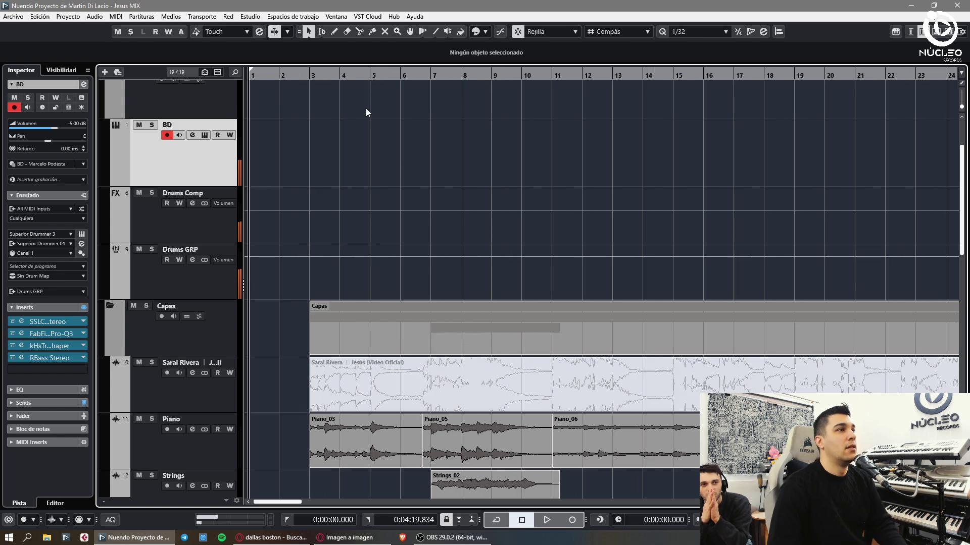
left_click(565, 79)
key("g")
key("g")
key("space")
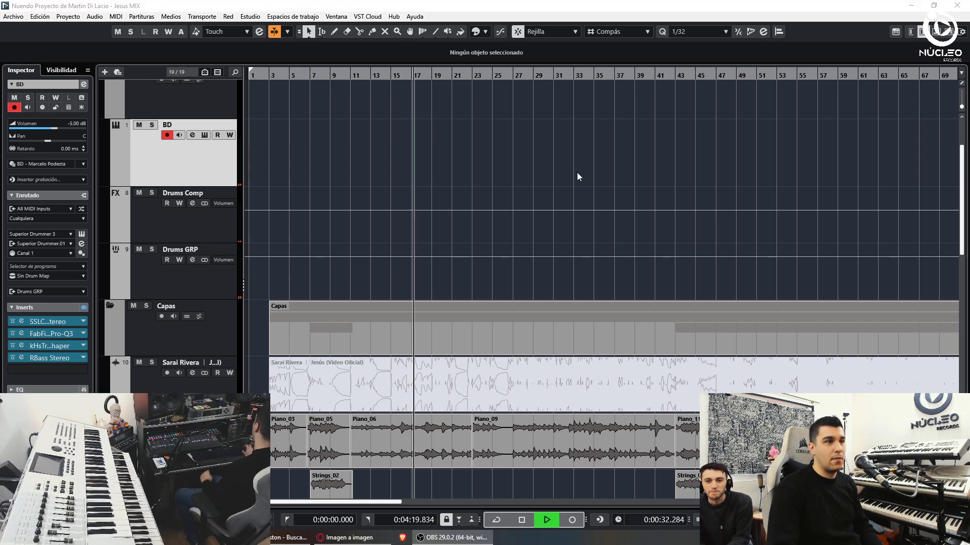
key("g")
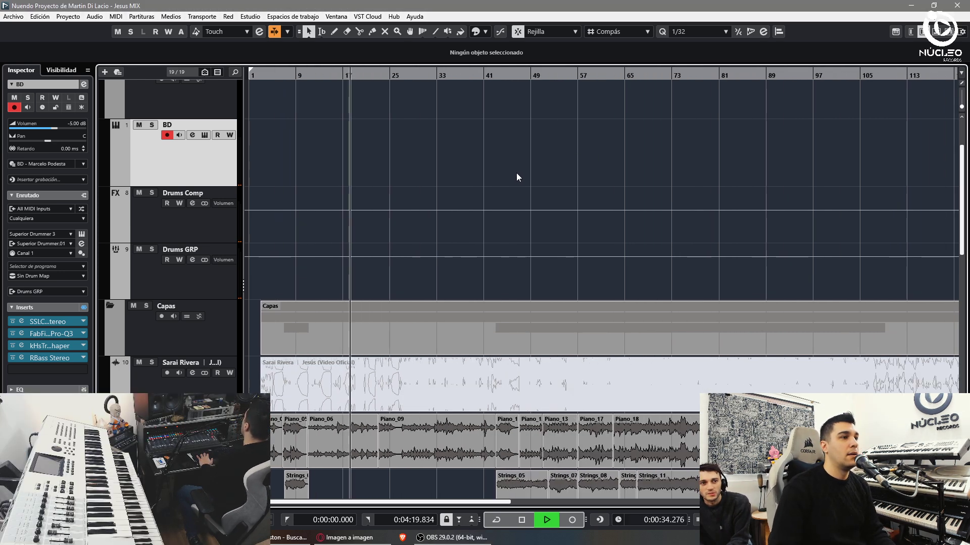
key("h")
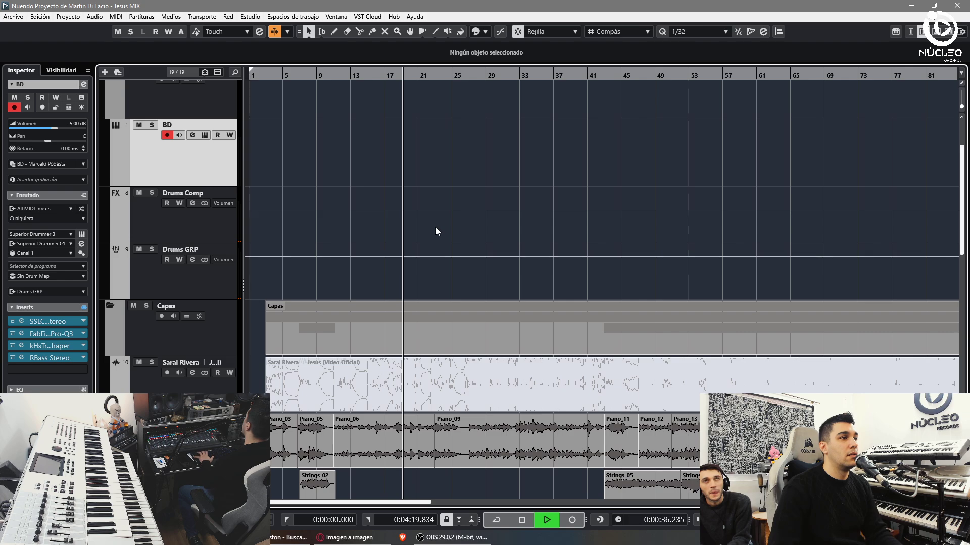
key("F3")
key("F3")
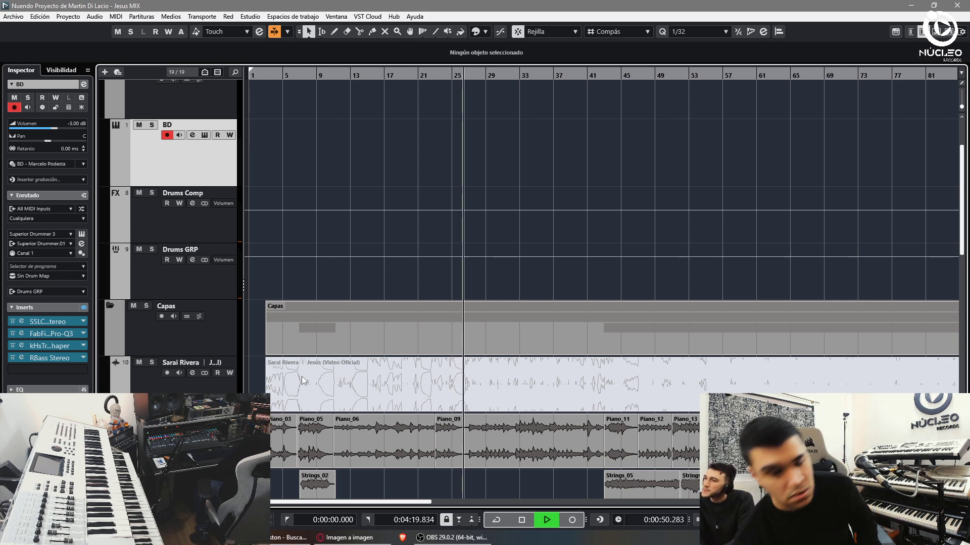
- Show bars 1–69 and place the playhead at bar 23
key("h")
key("h")
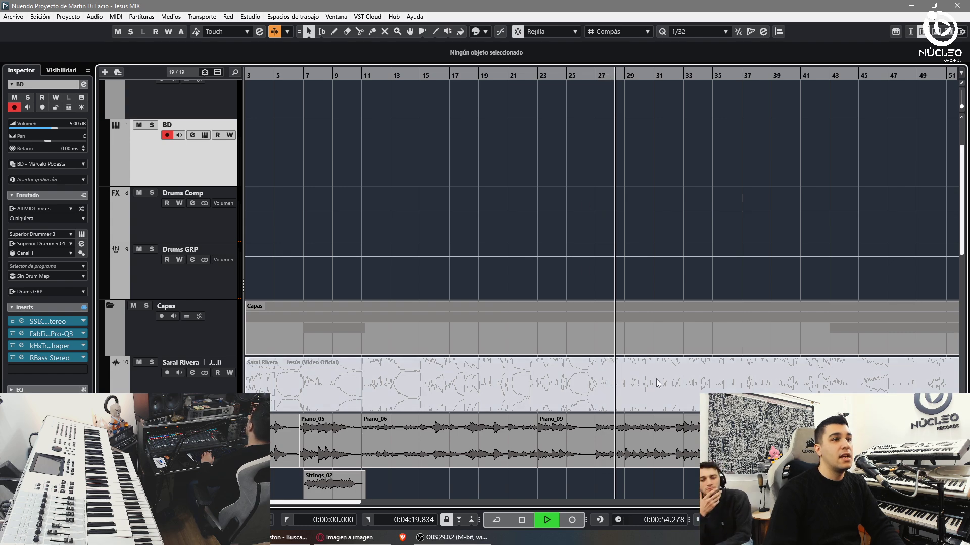
key("g")
key("g")
scroll(518, 121, "down", 2)
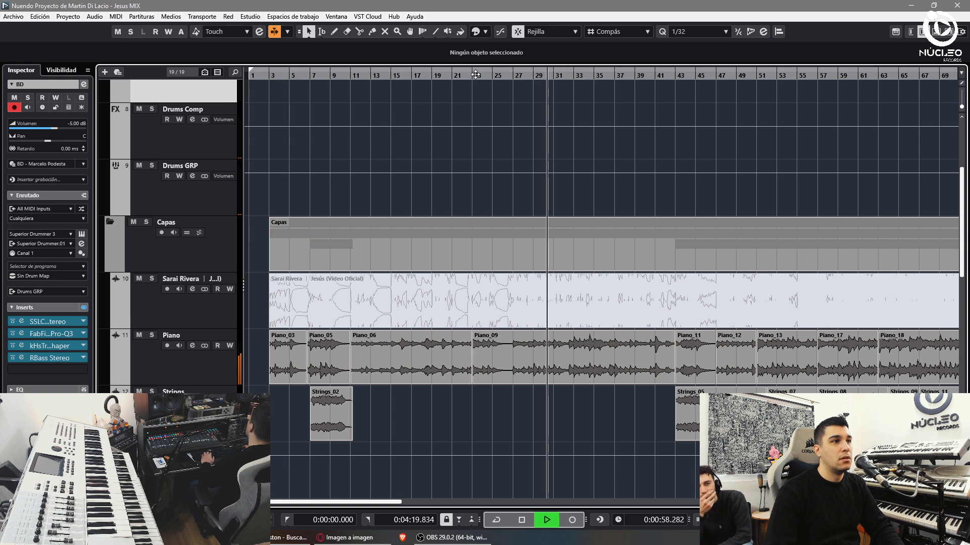
left_click(476, 75)
- Start recording the BD track at bar 23 using the keypad * key
key("h")
key("h")
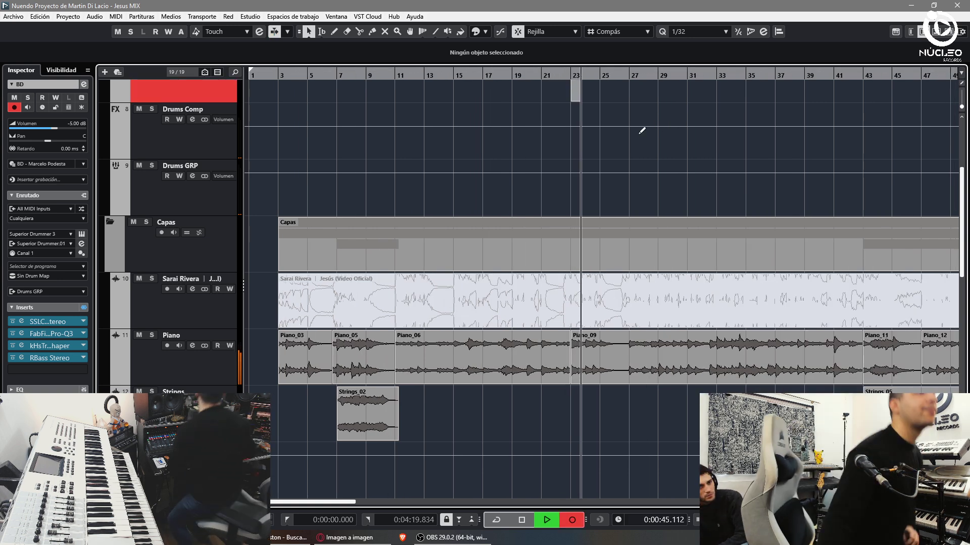
scroll(641, 128, "up", 2)
key("KP_Multiply")
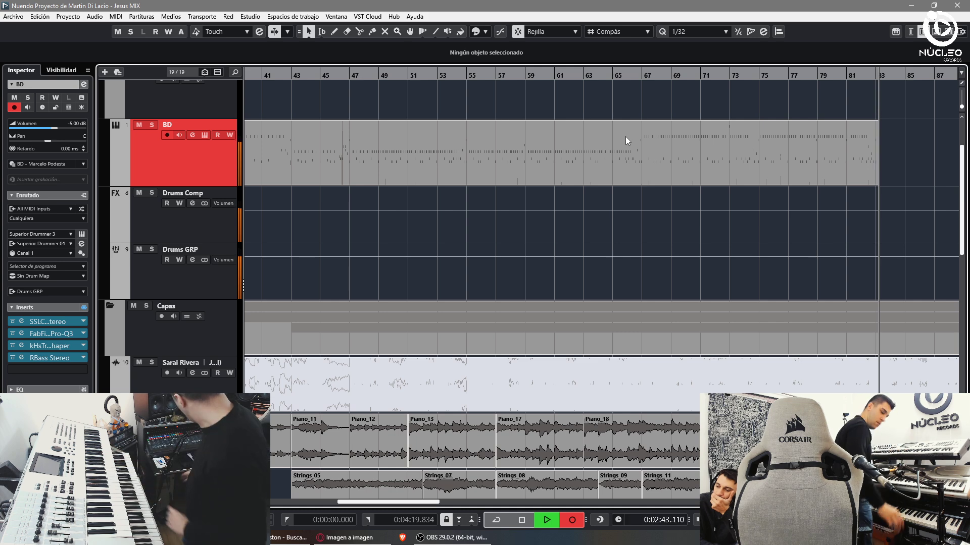
- Stop recording, leaving the BD take as one part ending around bar 83
key("space")
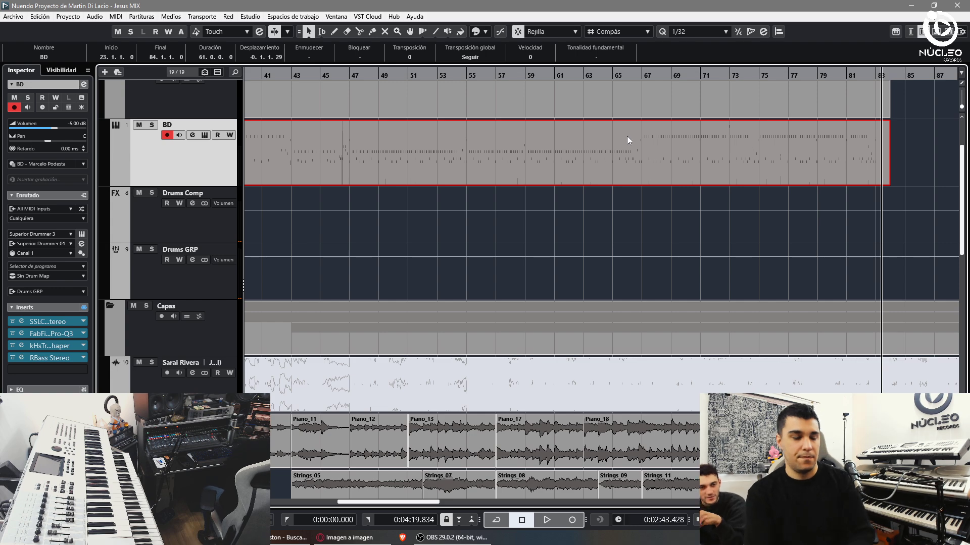
- Play the project back from about bar 26
left_click(422, 236)
scroll(414, 244, "up", 3)
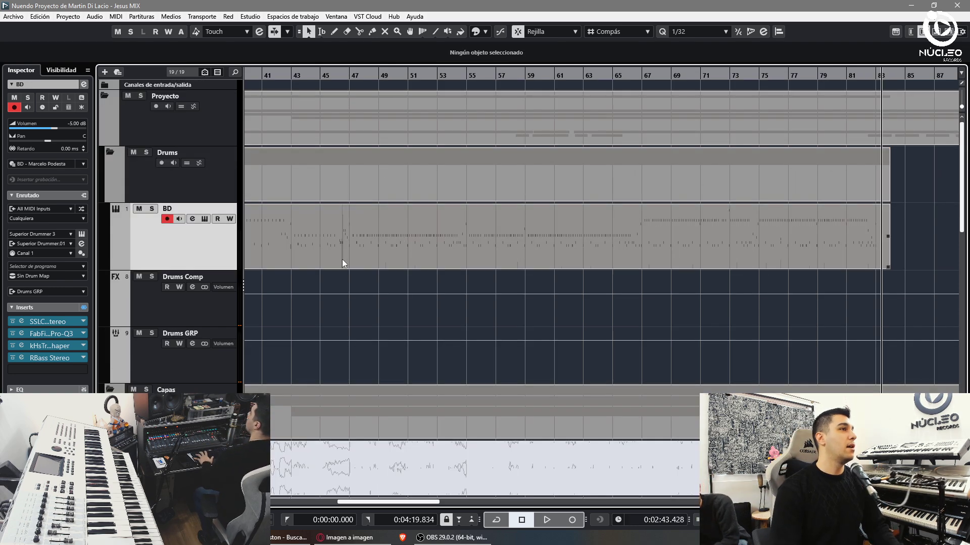
key("g")
key("g")
key("g")
left_click(195, 340)
key("Home")
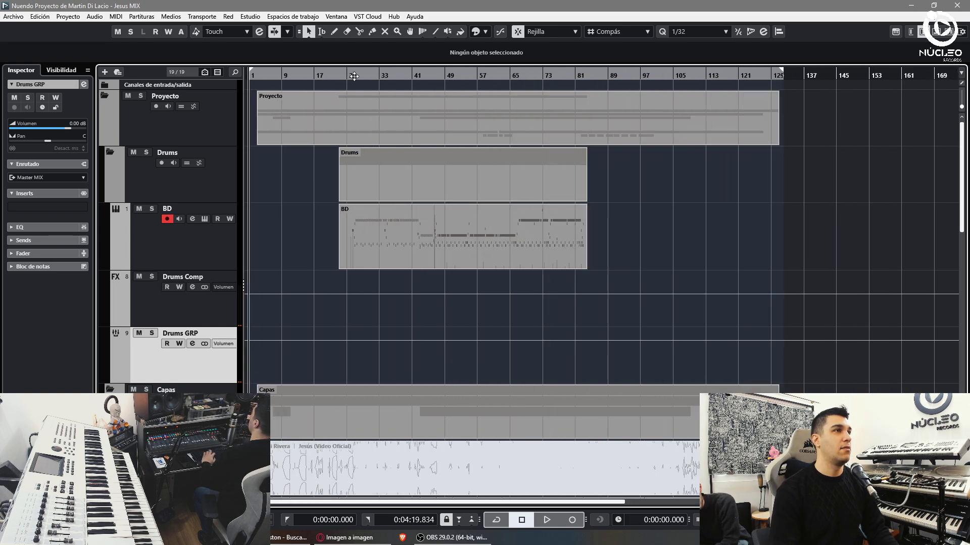
left_click(355, 84)
key("space")
key("h")
key("h")
key("h")
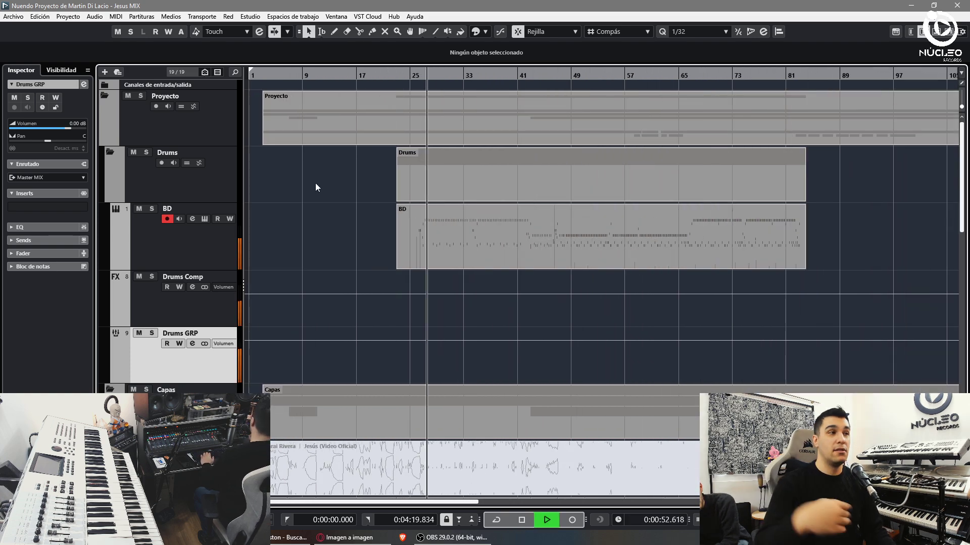
- Select the BD MIDI part and set the quantize grid to 1/8
left_click(143, 256)
key("F3")
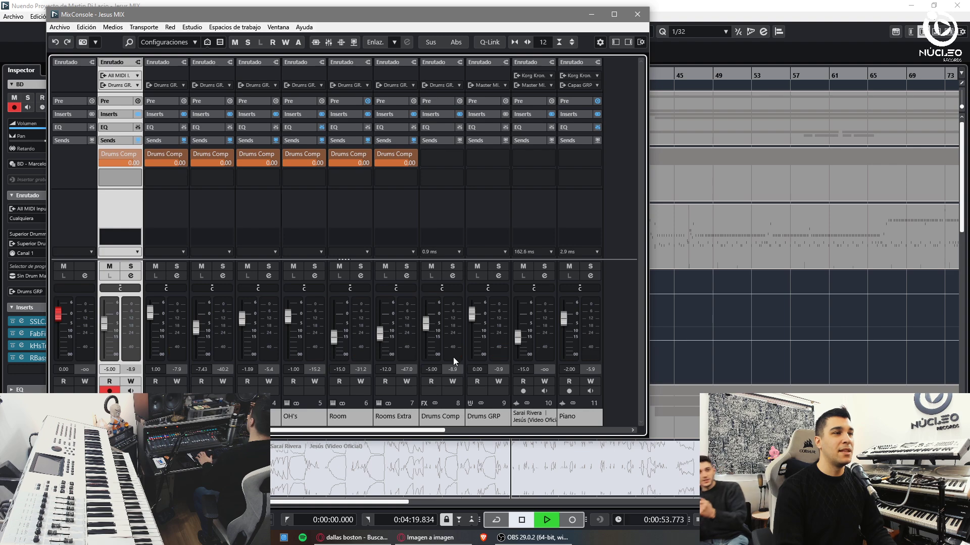
key("F3")
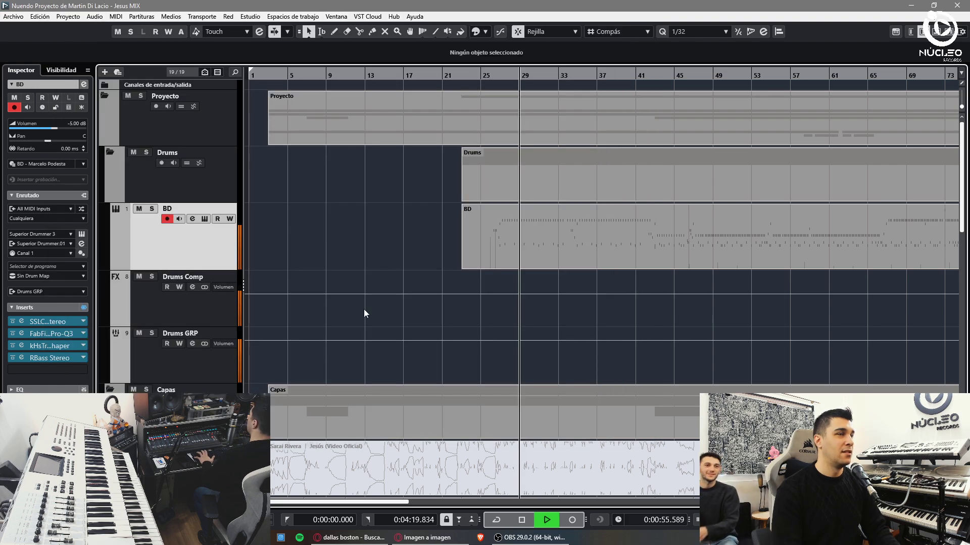
left_click(581, 238)
left_click(699, 31)
left_click(691, 78)
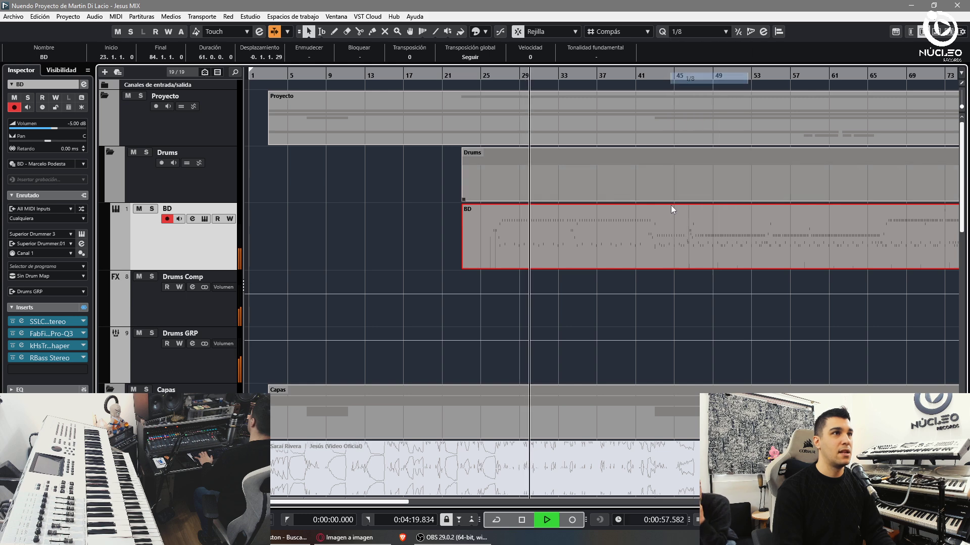
- Split the BD part at bar 26 and delete the piece before it
key("3")
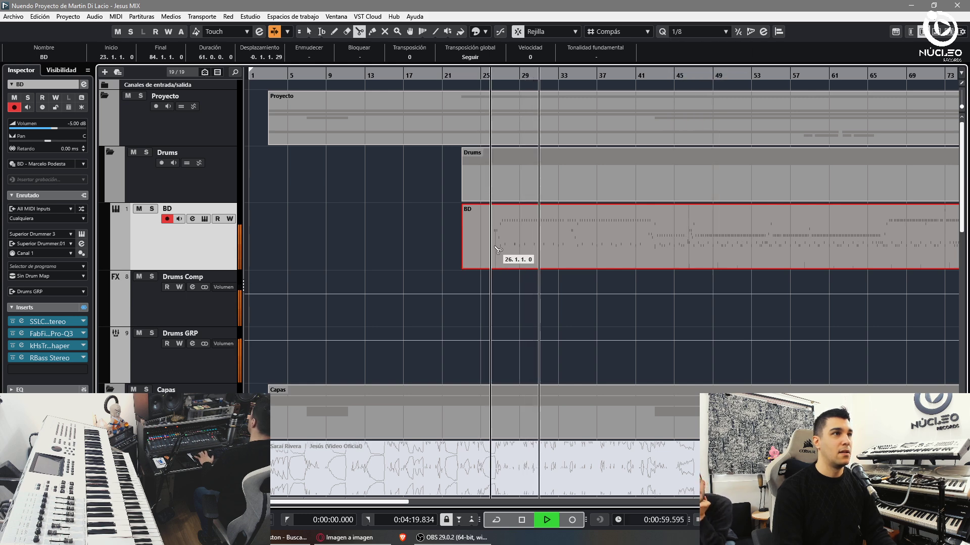
left_click(493, 243)
key("Delete")
key("1")
- Open the BD part in the key editor and delete a controller ramp
key("ctrl+e")
key("shift+f")
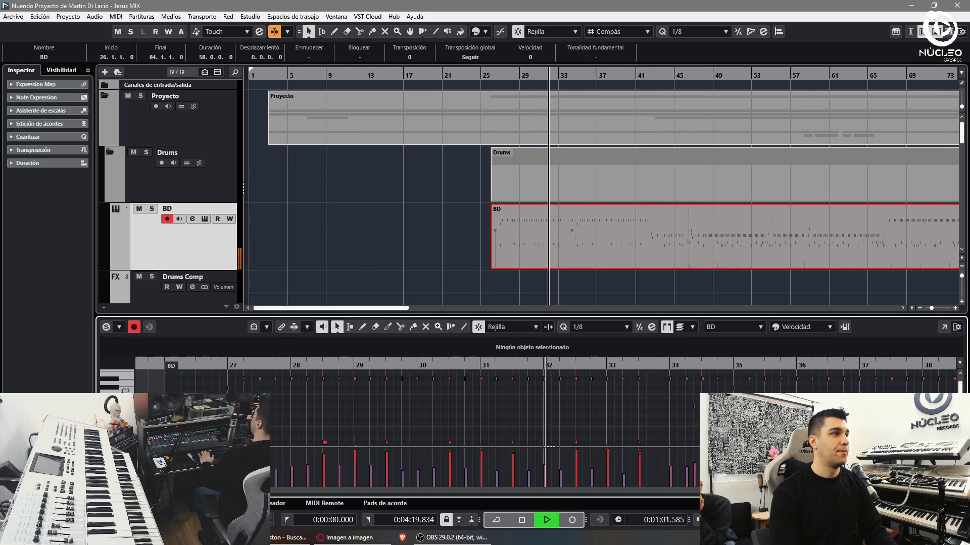
left_click(116, 455)
left_click(166, 249)
left_click_drag(400, 476, 702, 485)
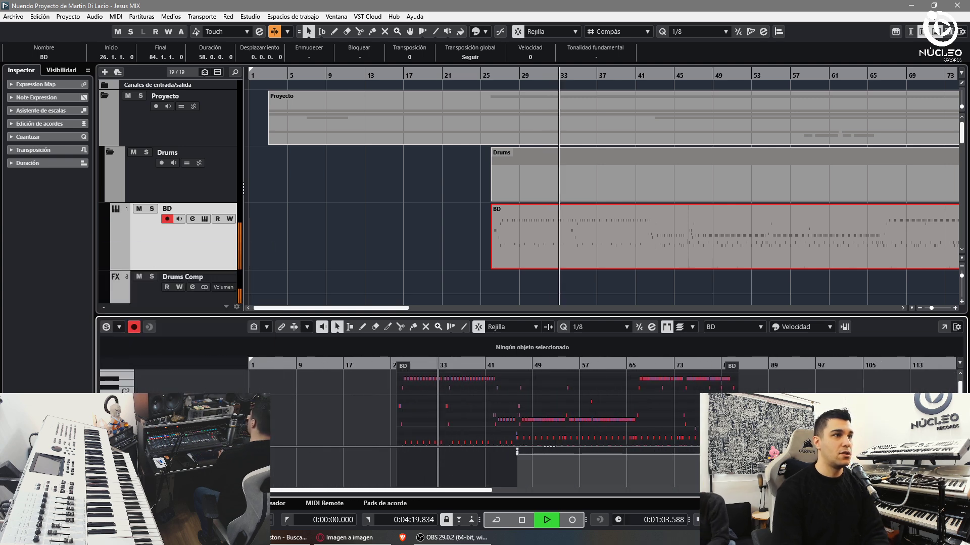
key("Delete")
- Switch the controller lane to Velocidad, close the editor, and select Drums Comp and Drums GRP
left_click(116, 454)
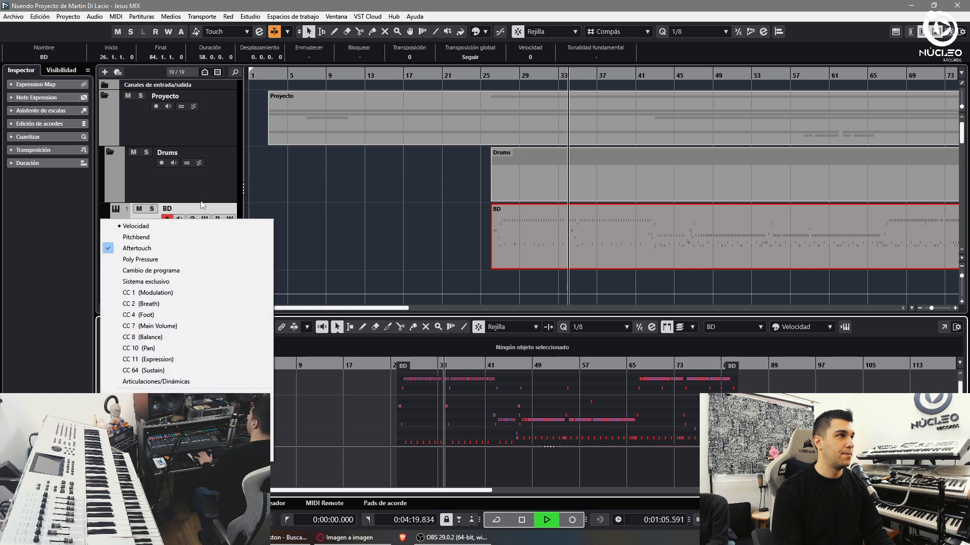
left_click(126, 223)
key("ctrl+alt+e")
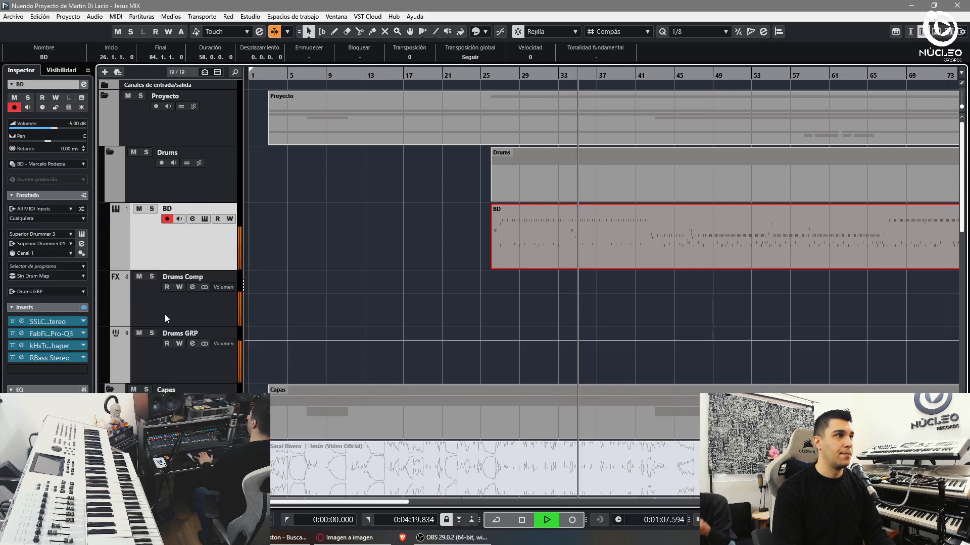
left_click(151, 315)
left_click(150, 358)
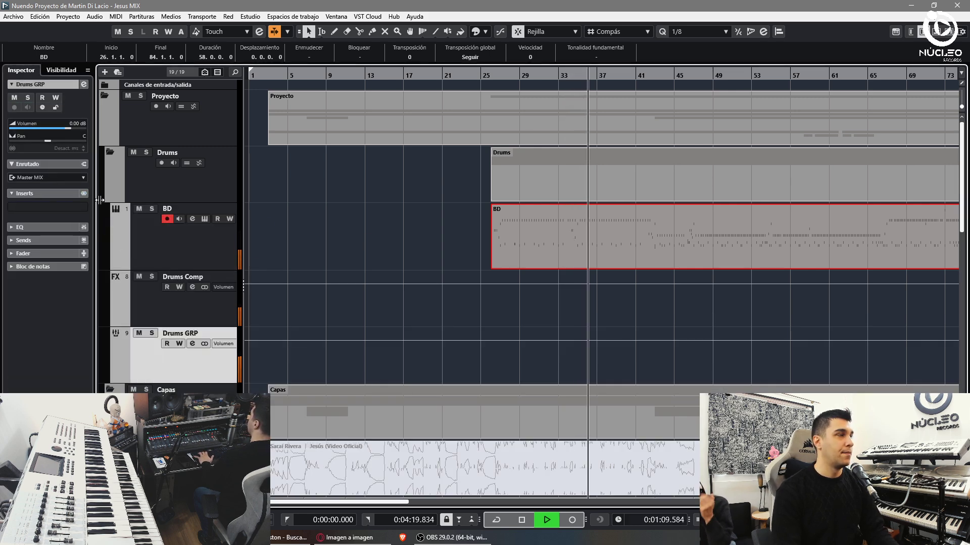
scroll(146, 292, "down", 6)
- Set the Voces GRP fader to -2 dB in the MixConsole
left_click(145, 307)
key("F3")
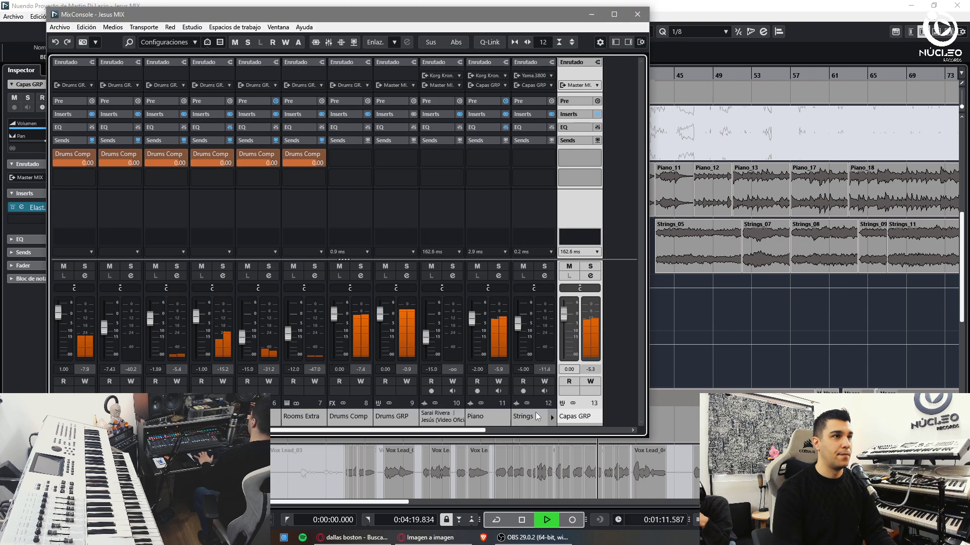
left_click(509, 430)
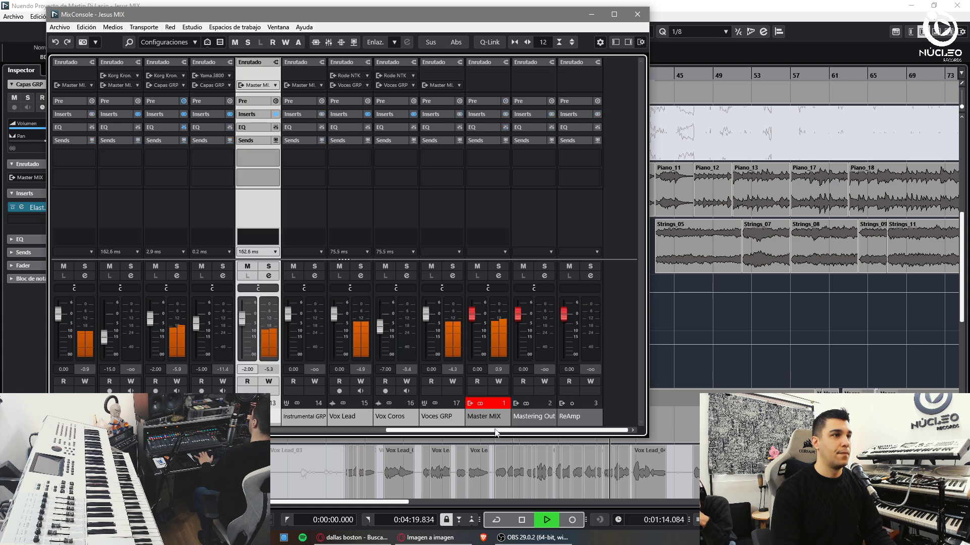
left_click(428, 369)
type("-2")
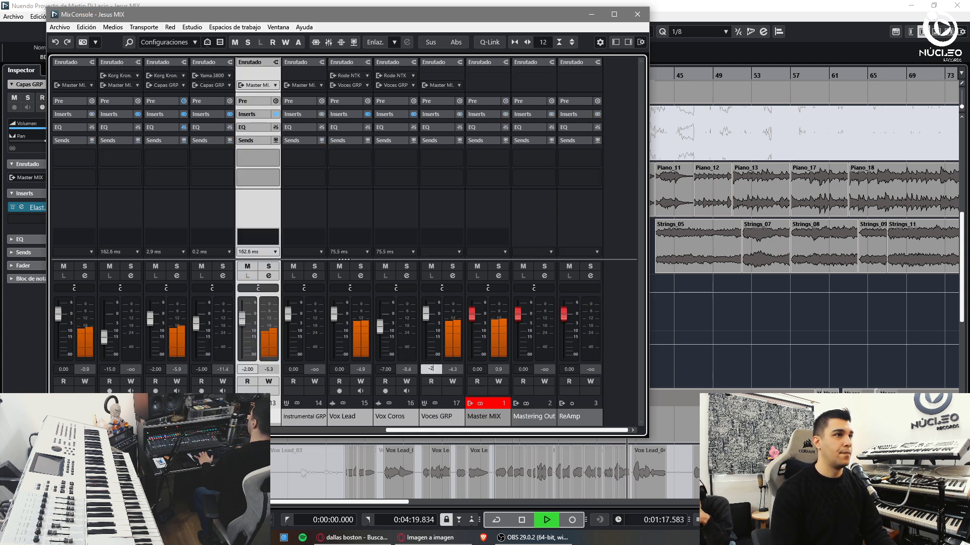
- Insert Blackhole on Voces GRP with Size 76, Mix 20, High 20, then close the windows
left_click(437, 114)
left_click(437, 128)
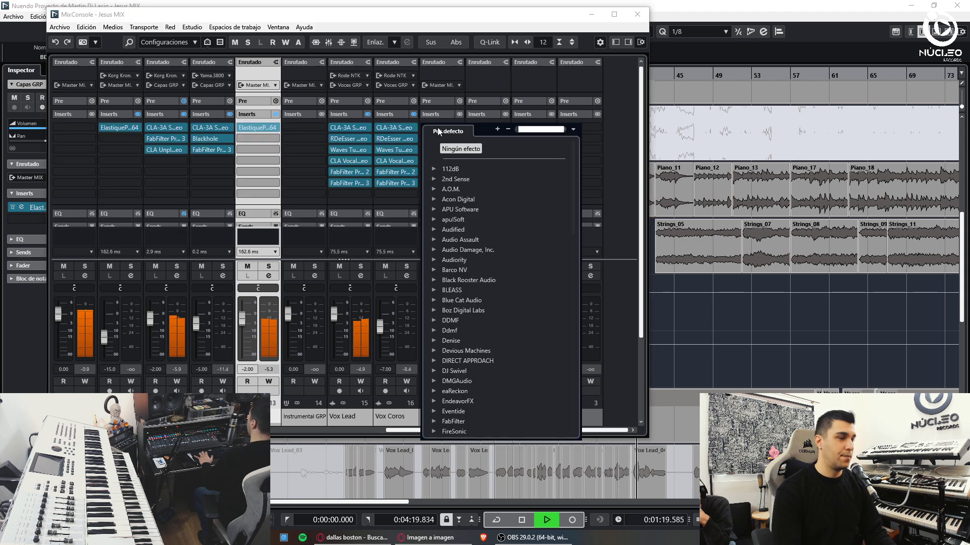
type("blackh")
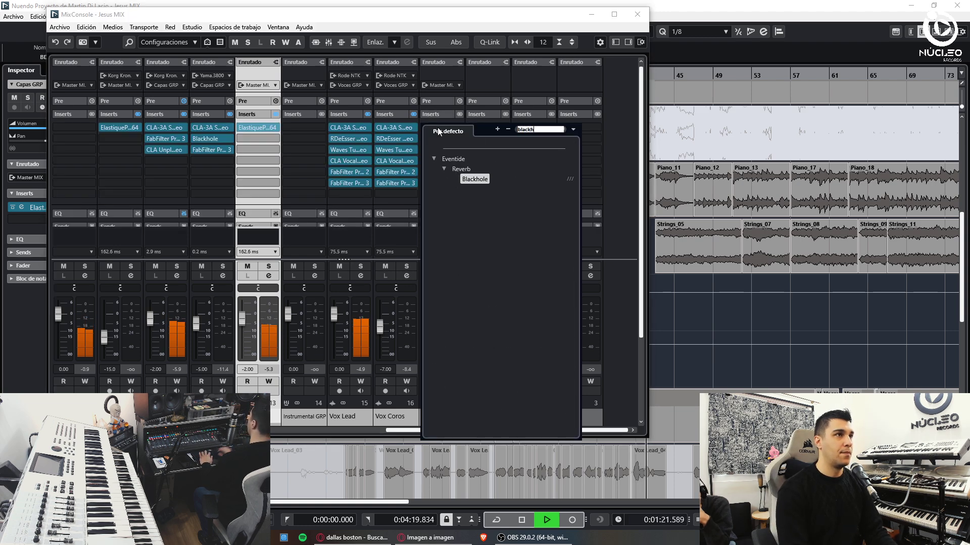
left_click(477, 182)
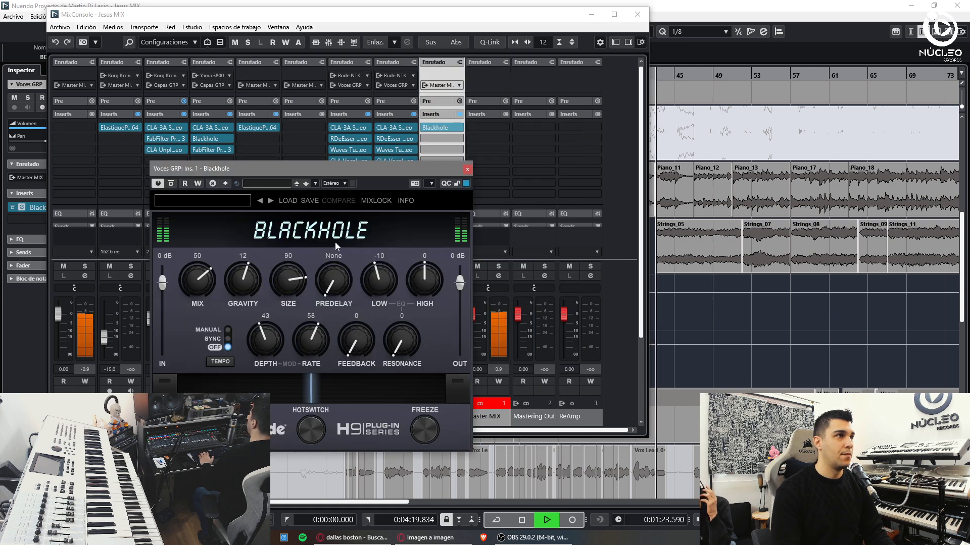
left_click_drag(266, 262, 261, 316)
left_click_drag(195, 282, 200, 337)
left_click_drag(426, 276, 427, 255)
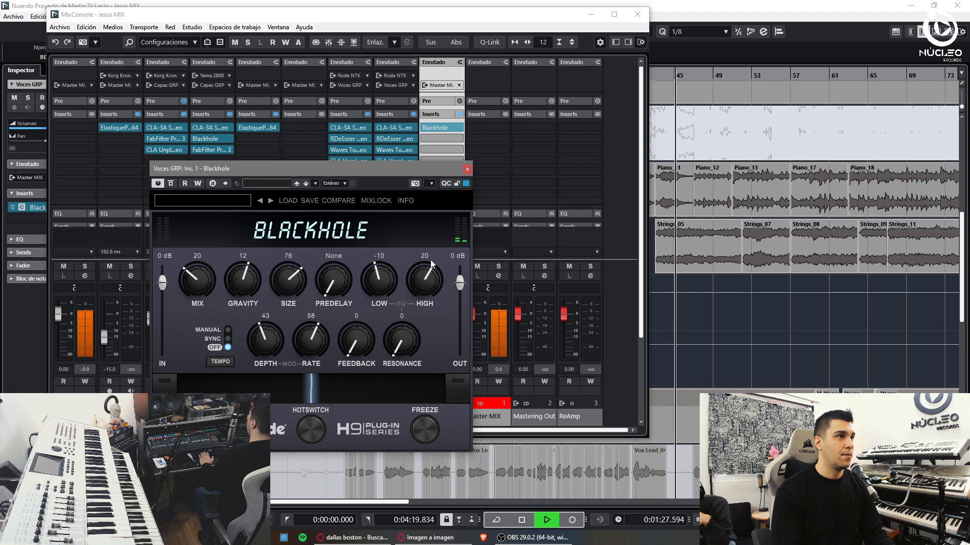
left_click(467, 170)
left_click(637, 14)
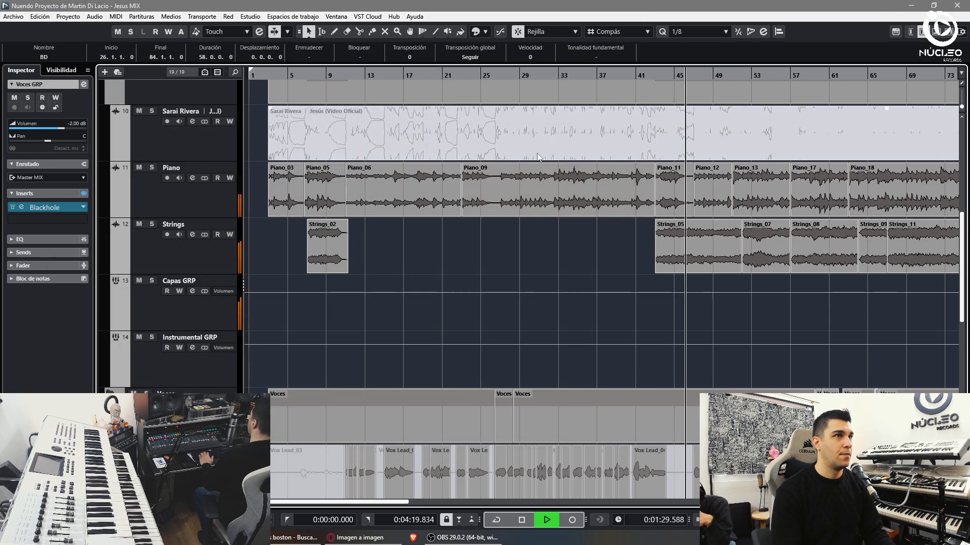
- Open the BD part in the key editor zoomed to bars 25–29
scroll(473, 218, "up", 3)
scroll(472, 218, "up", 3)
left_click(488, 120)
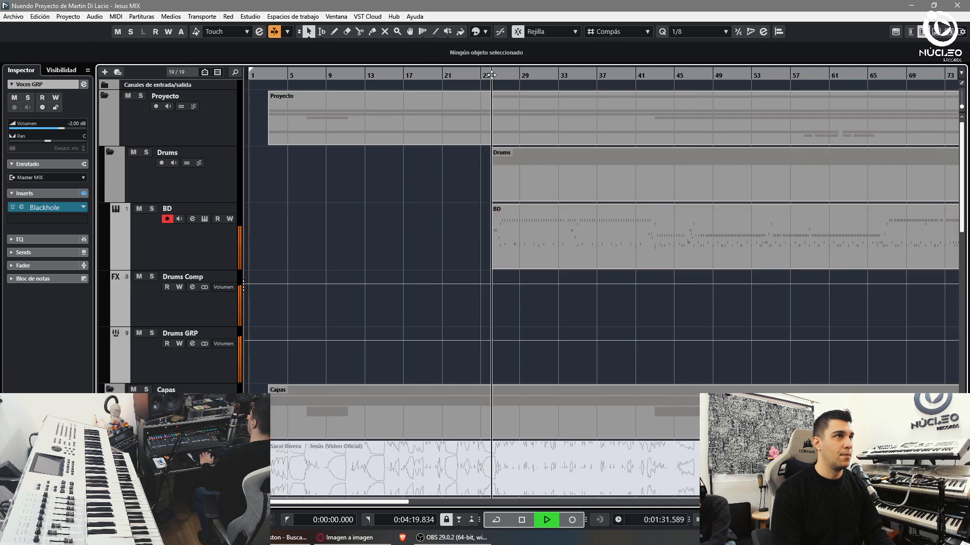
key("h")
key("h")
key("h")
key("h")
double_click(616, 262)
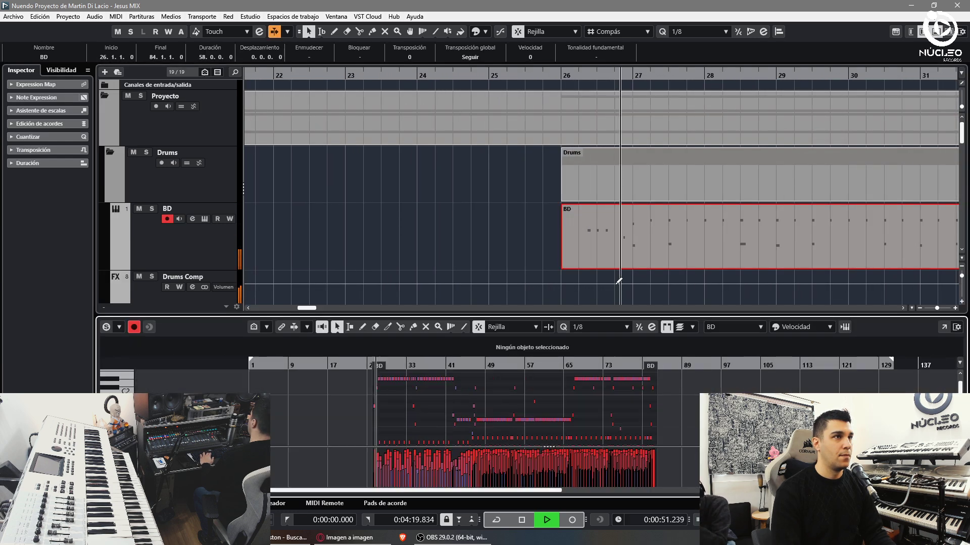
key("h")
key("h")
key("h")
key("h")
key("space")
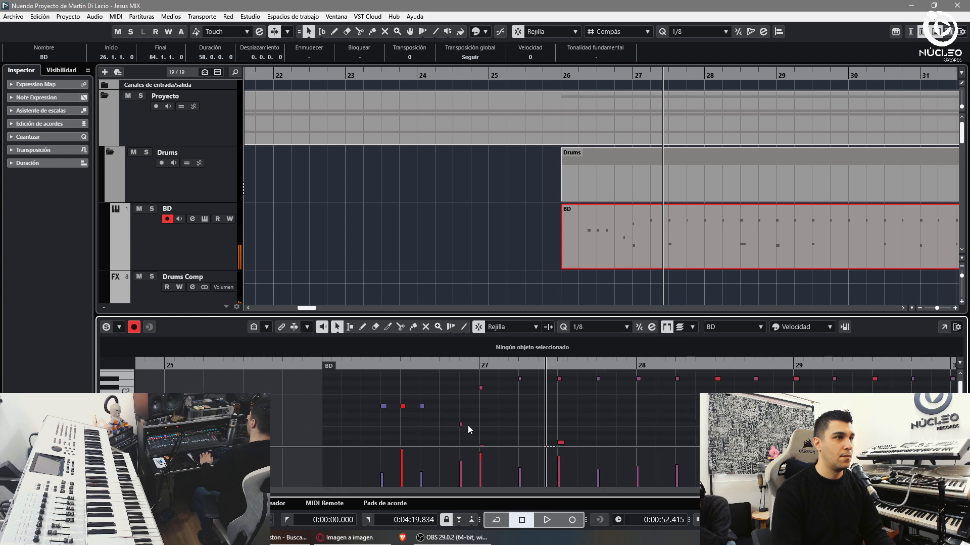
- Audition the fill near bar 27, lengthening one note and removing the stray note
left_click(460, 425)
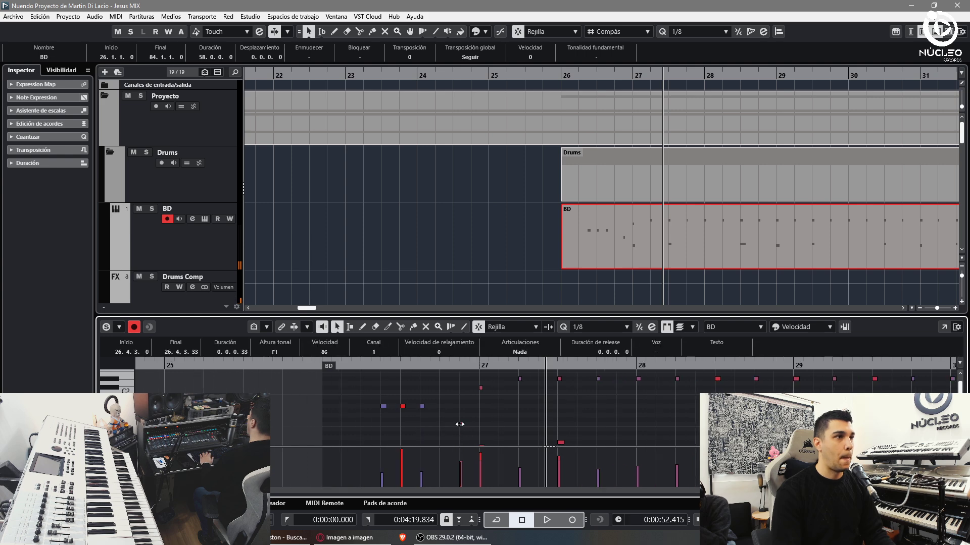
left_click(353, 365)
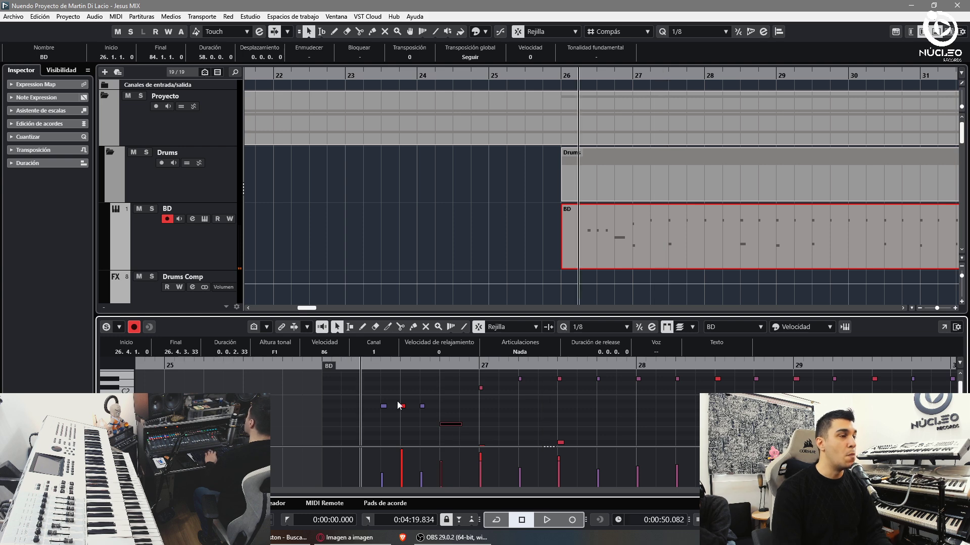
key("space")
left_click(425, 408)
key("space")
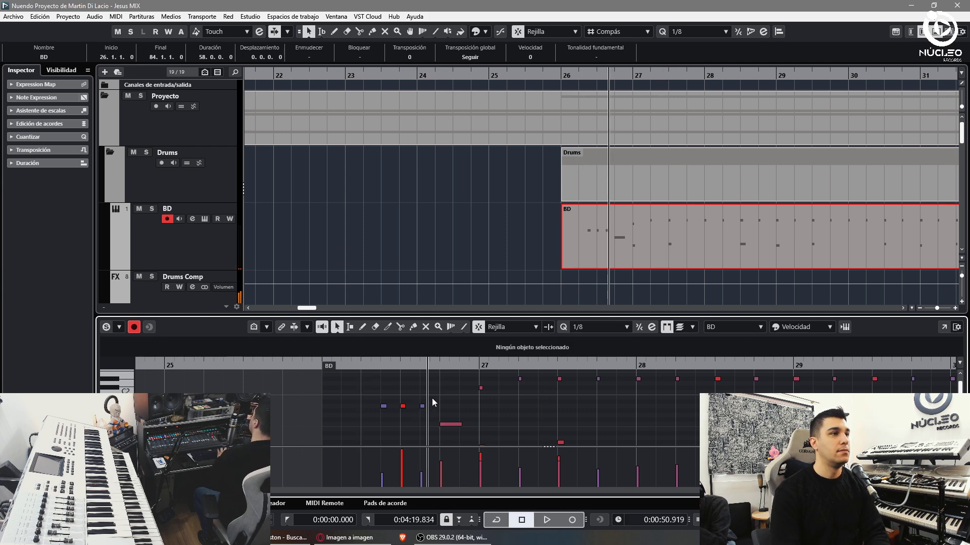
key("ctrl+z")
left_click(362, 364)
key("space")
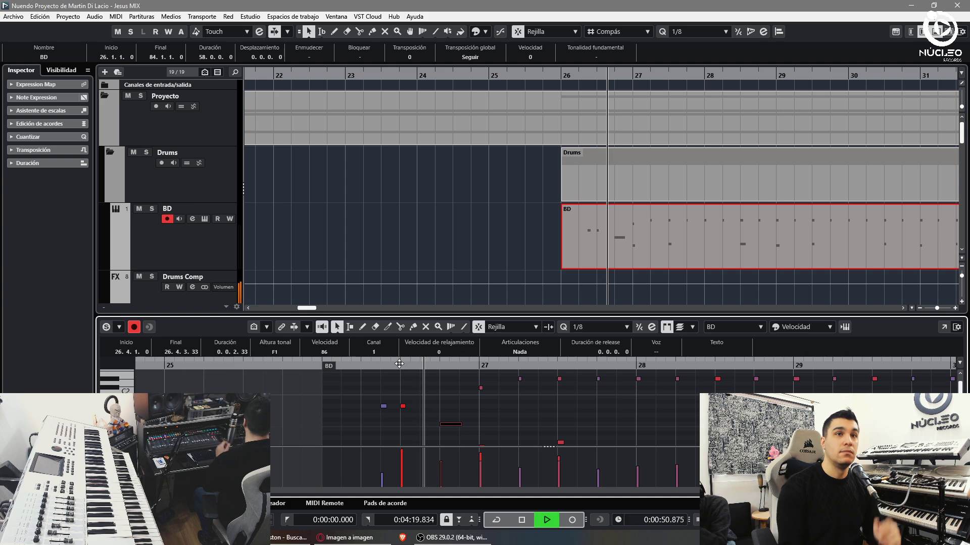
- Close the key editor, zoom the project out, and show the MixConsole
key("g")
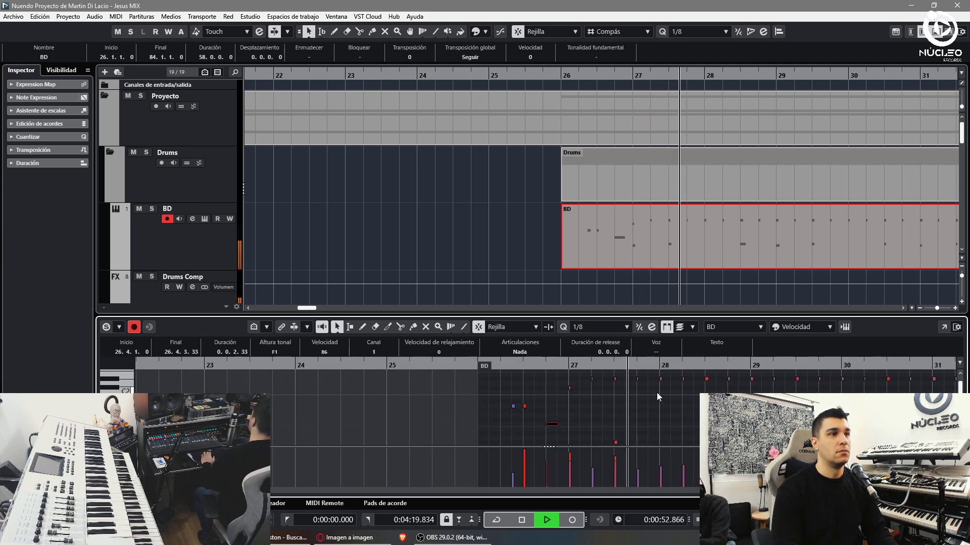
key("g")
key("g")
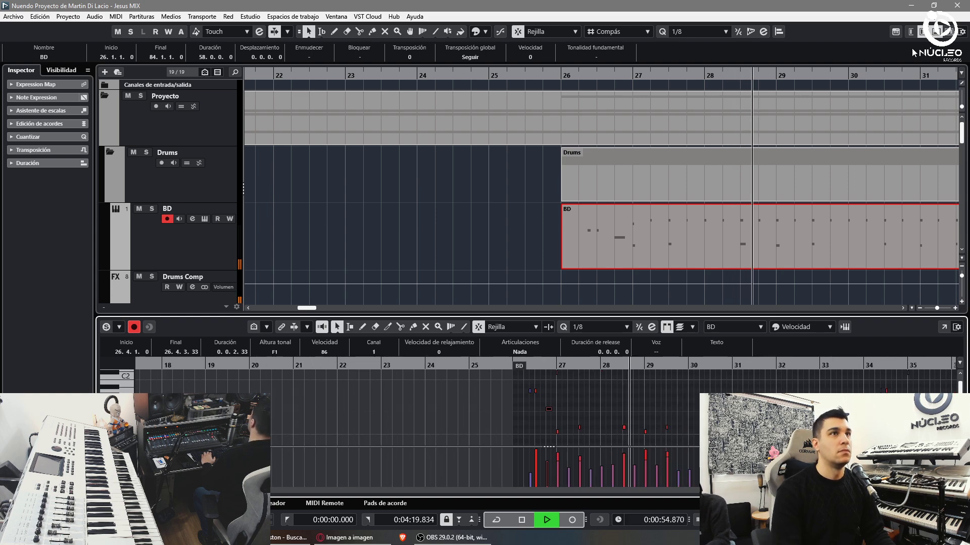
key("ctrl+e")
key("g")
key("F3")
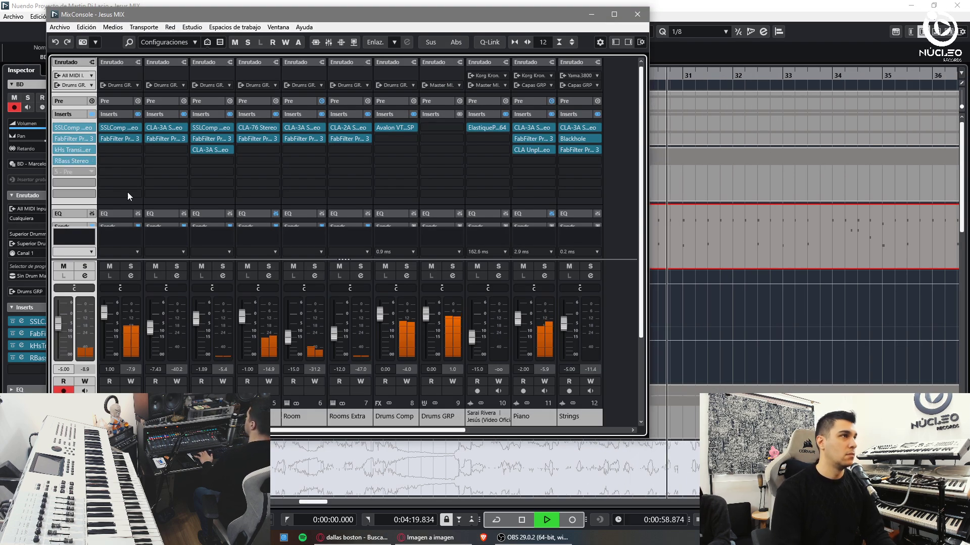
- Close the mixer and zoom out to the whole arrangement
key("F3")
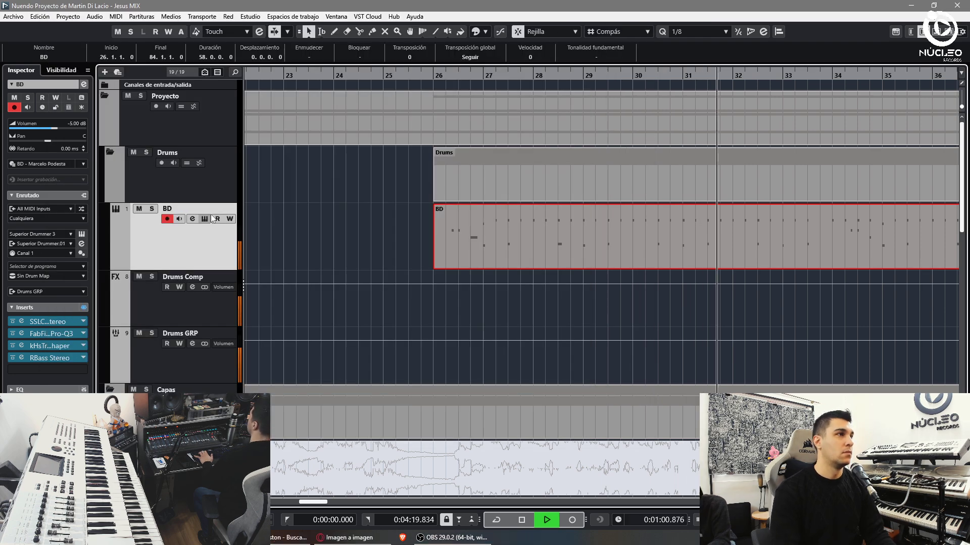
scroll(520, 292, "up", 2)
scroll(532, 282, "down", 6)
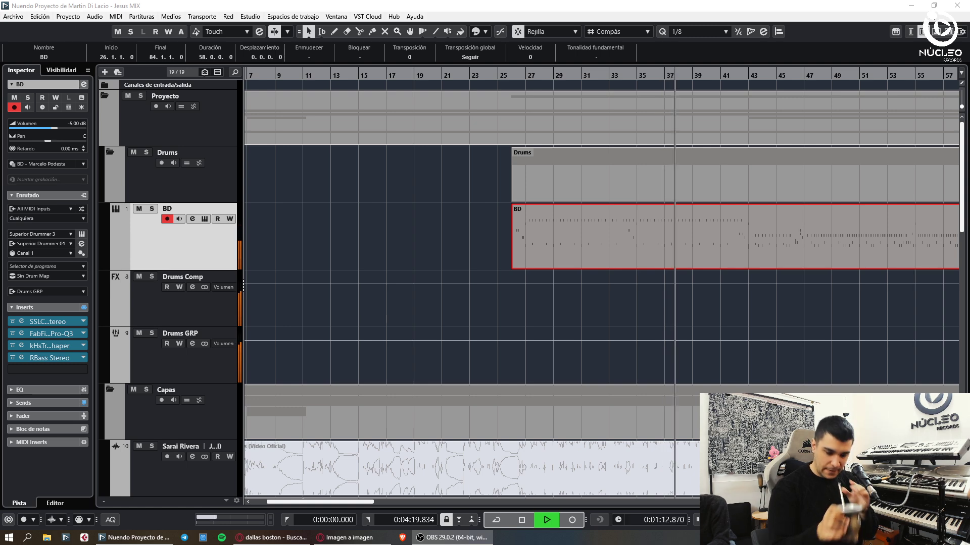
left_click(422, 215)
key("shift+f")
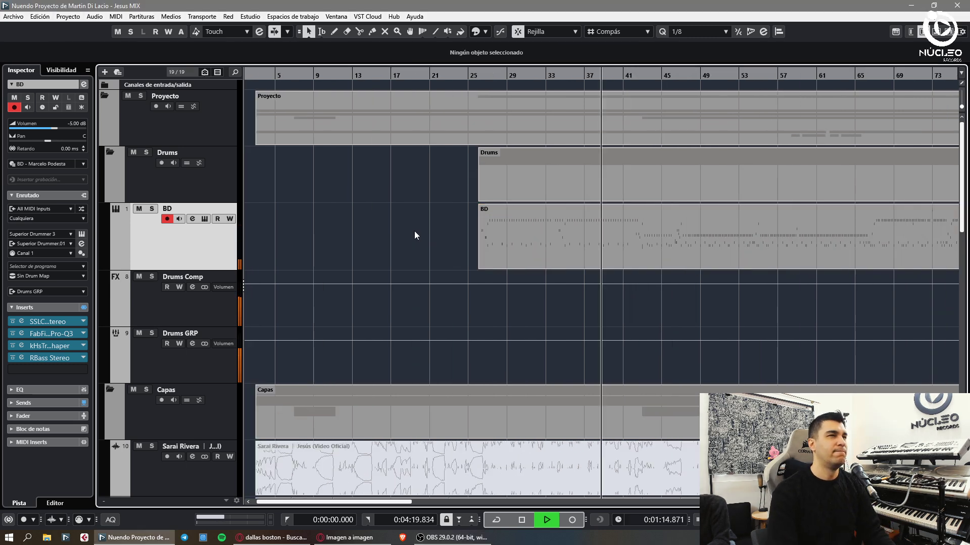
scroll(420, 237, "up", 1)
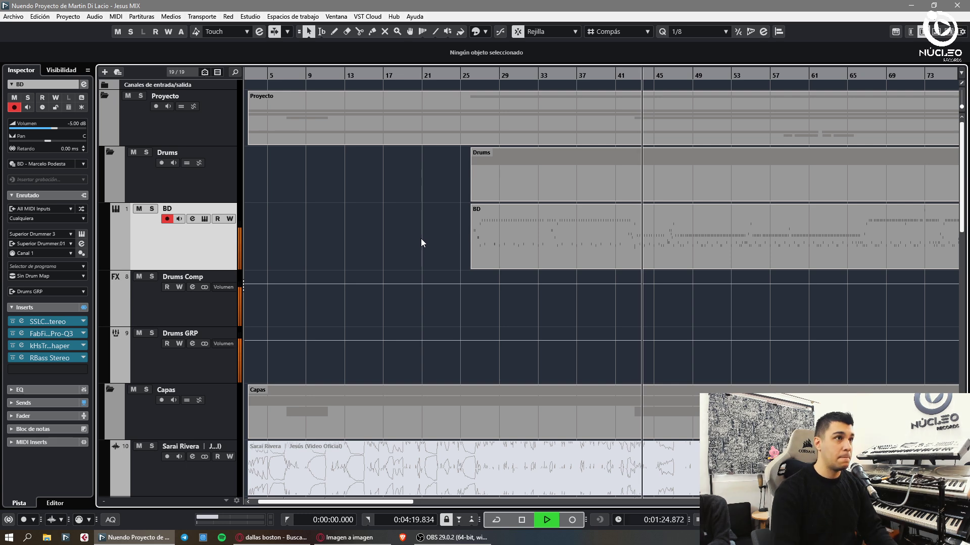
- Open the BD part in the key editor with playback at about bar 42
left_click(566, 244)
double_click(565, 239)
left_click(573, 371)
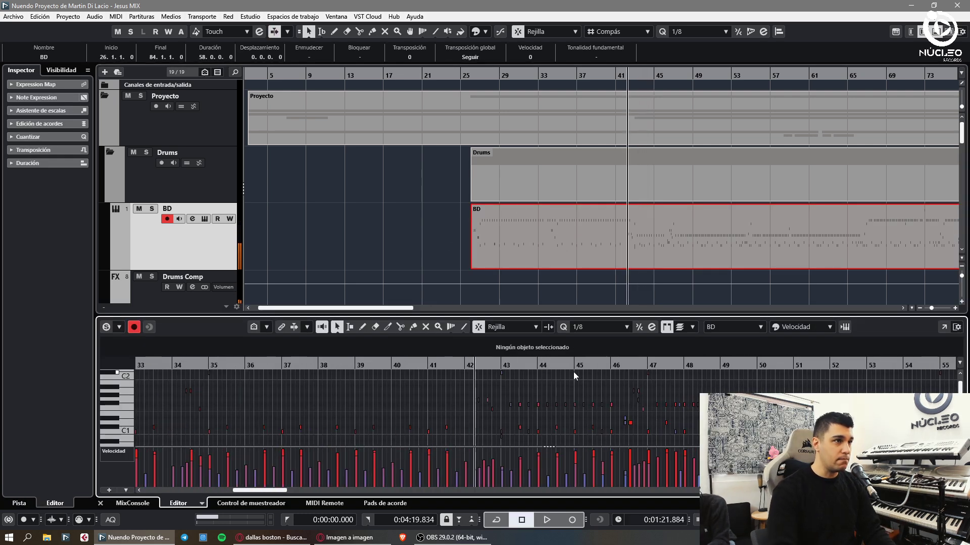
- Lower the C2 note at bar 42 by a semitone and play back the edited fill
scroll(562, 383, "up", 2)
scroll(556, 402, "down", 2)
key("space")
left_click(543, 378)
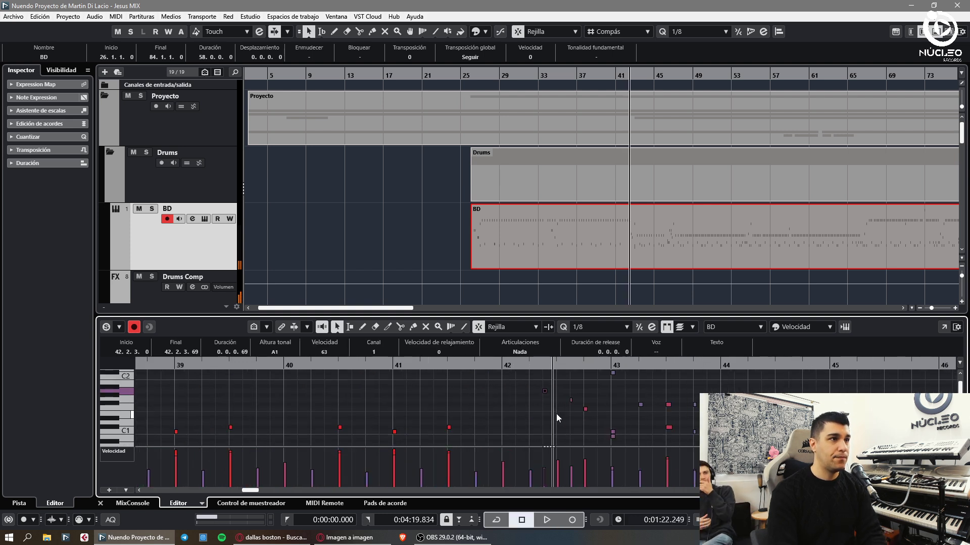
key("Down")
key("space")
scroll(585, 407, "up", 1)
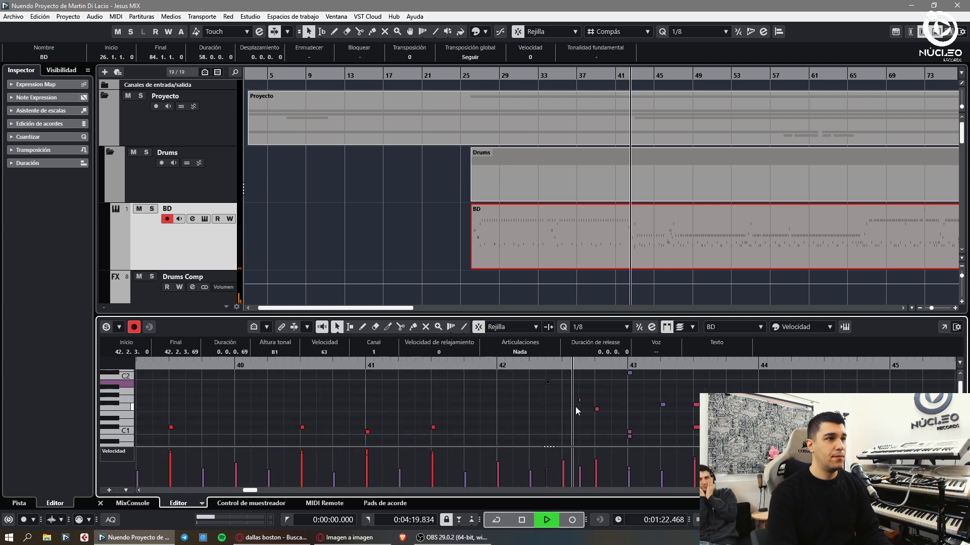
left_click(572, 389)
key("space")
- Raise the note at bar 42.3.3 up to A1
left_click(580, 399)
key("Up")
key("Up")
key("space")
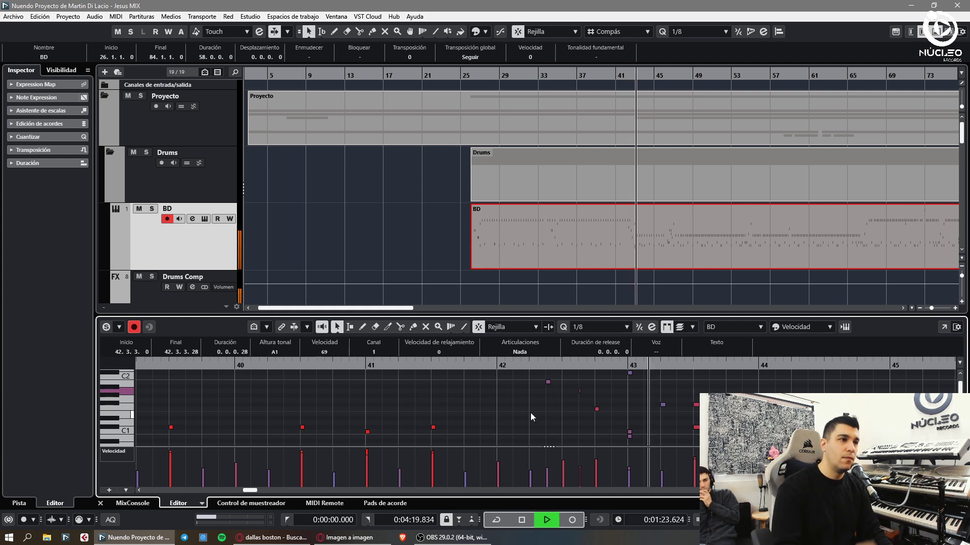
key("space")
- Lower the velocity of the bar 43 hit and listen to the change
left_click(630, 436)
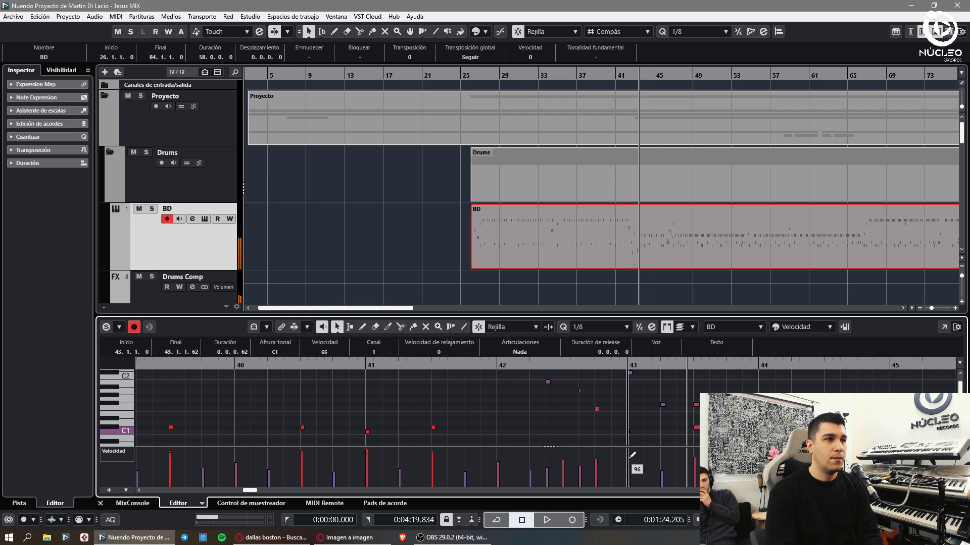
left_click_drag(634, 449, 635, 455)
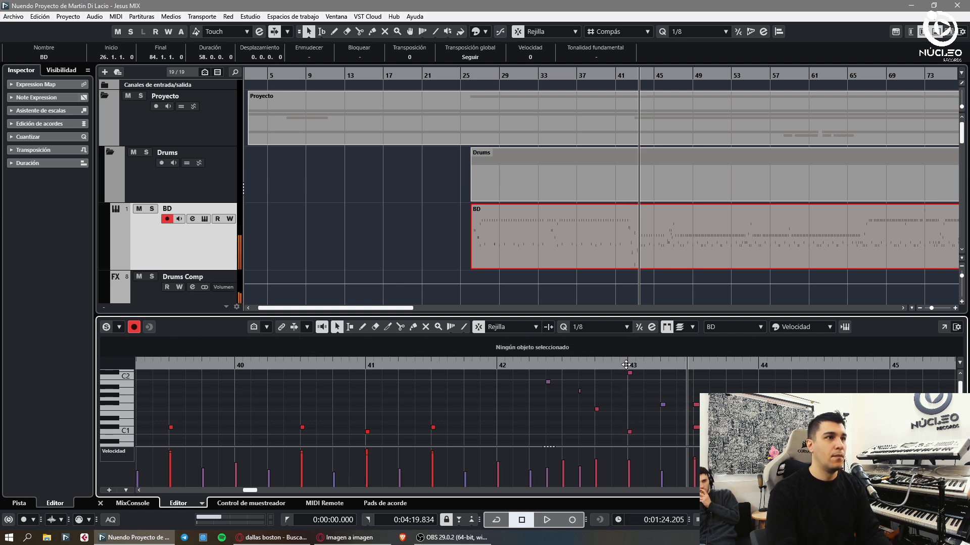
key("g")
key("space")
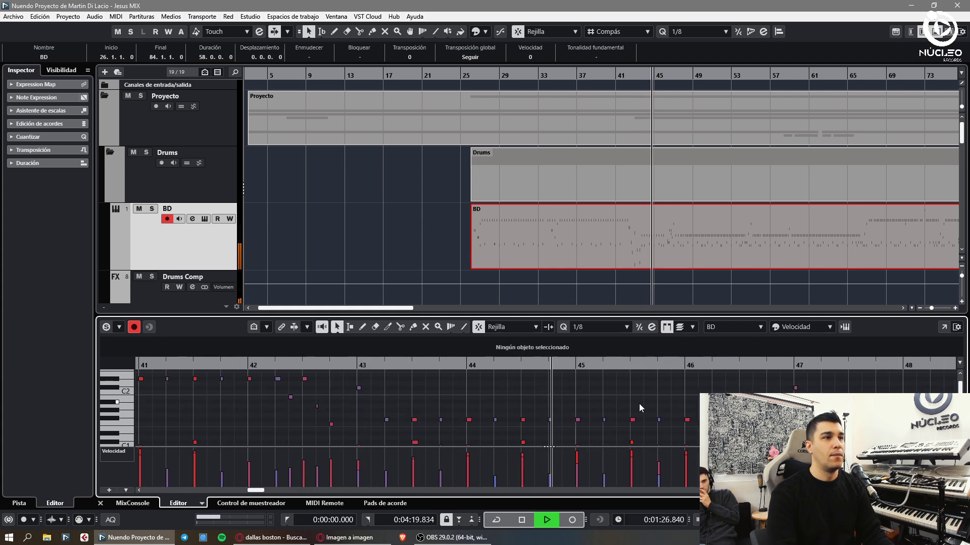
- Set the quantize grid to 1/16
scroll(638, 404, "down", 1)
left_click(585, 326)
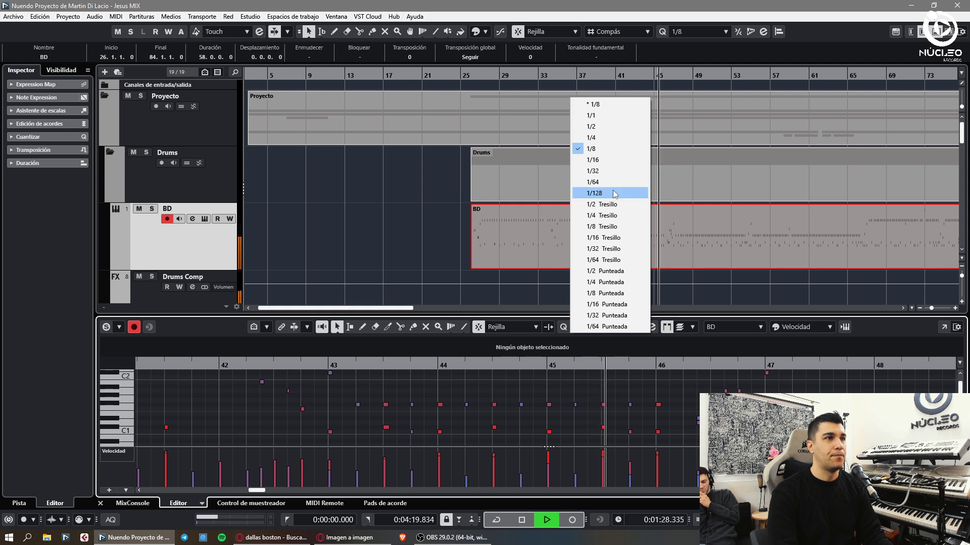
left_click(612, 160)
left_click(540, 405)
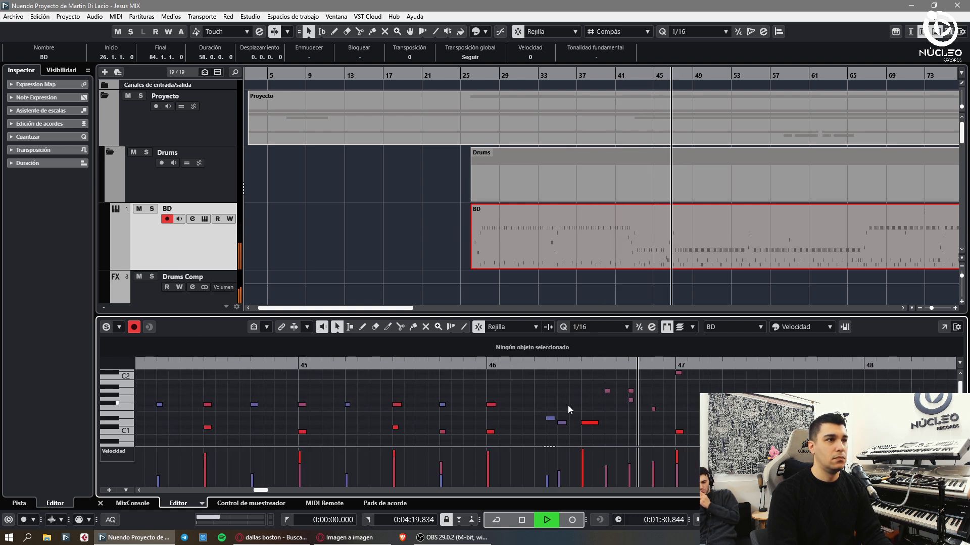
- Shift two purple notes one sixteenth later and return to bar 46
scroll(568, 407, "up", 1)
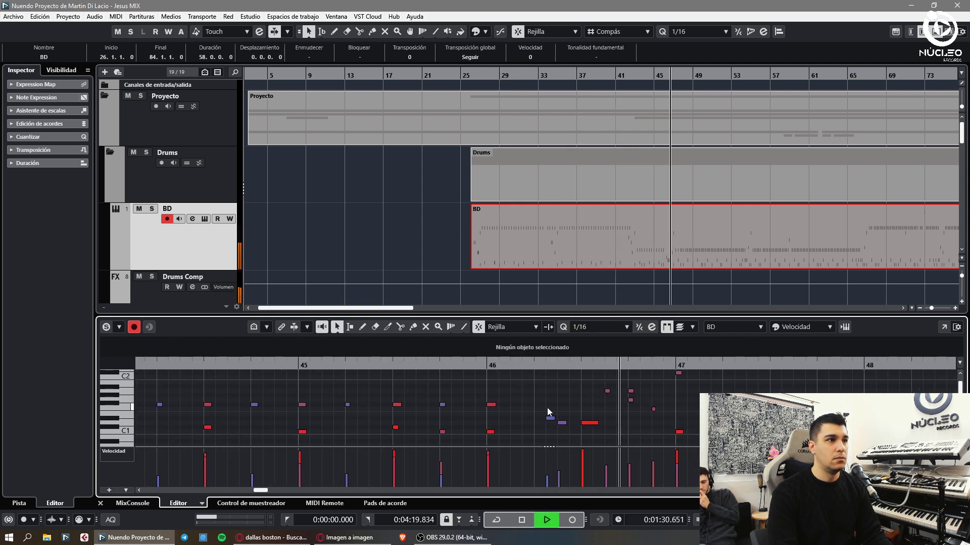
left_click_drag(547, 408, 571, 423)
left_click(488, 365)
left_click(559, 430)
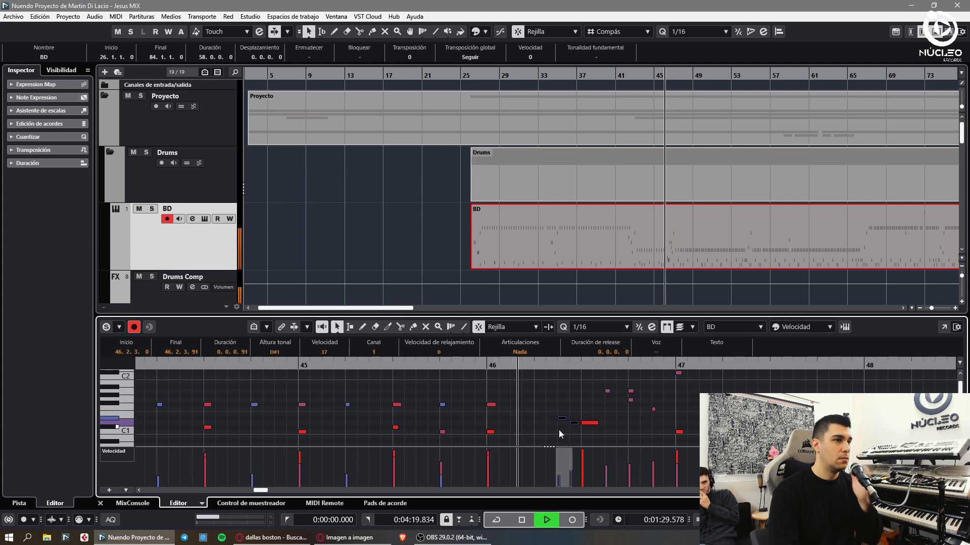
- Audition the fill around the A1 note at bar 46.4
key("space")
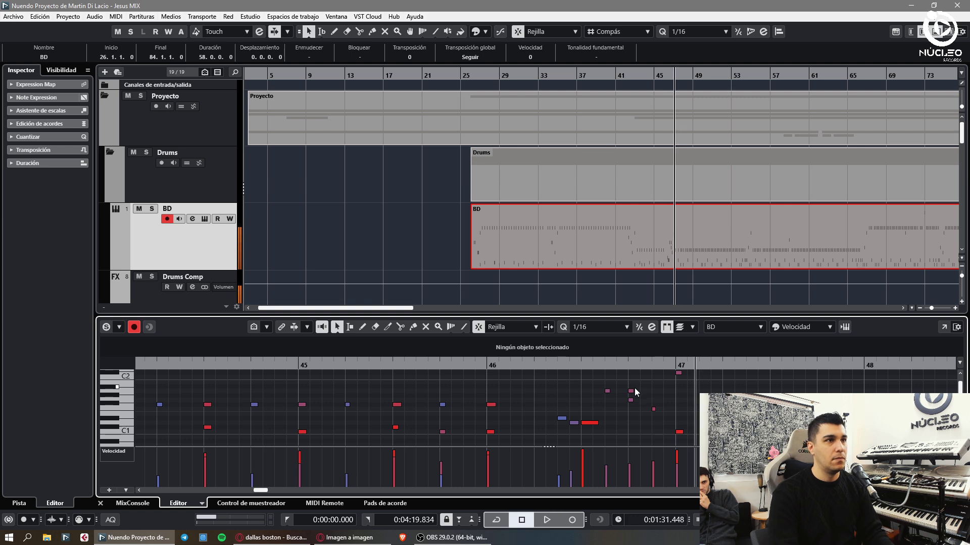
left_click(631, 391)
left_click(585, 378)
key("space")
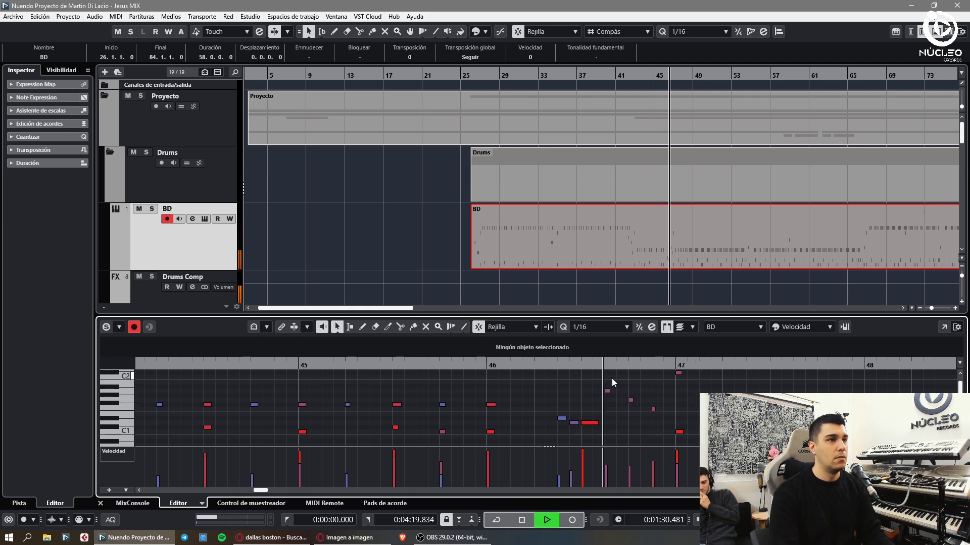
key("space")
left_click(631, 400)
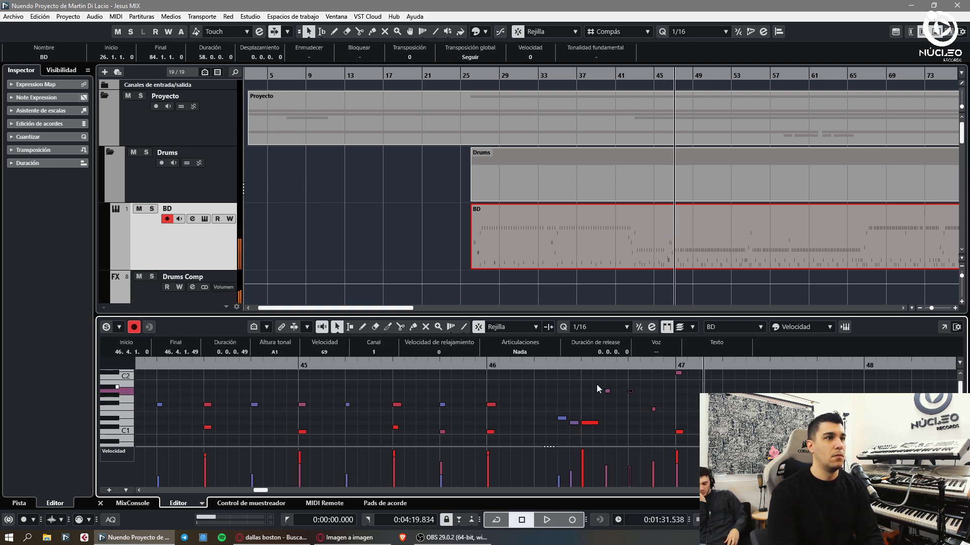
scroll(592, 374, "down", 1)
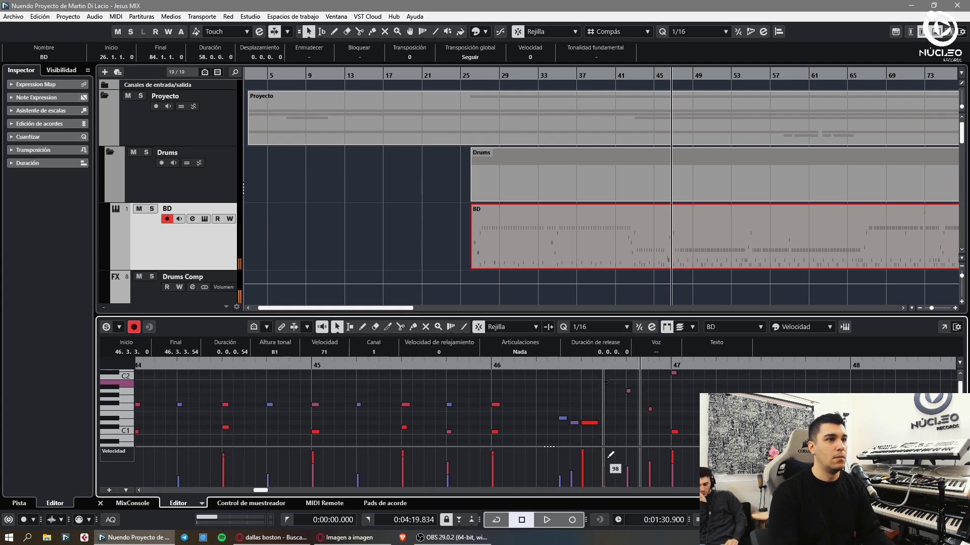
- Check the C#2 note at bar 47 while playing the fill
key("space")
scroll(657, 391, "down", 1)
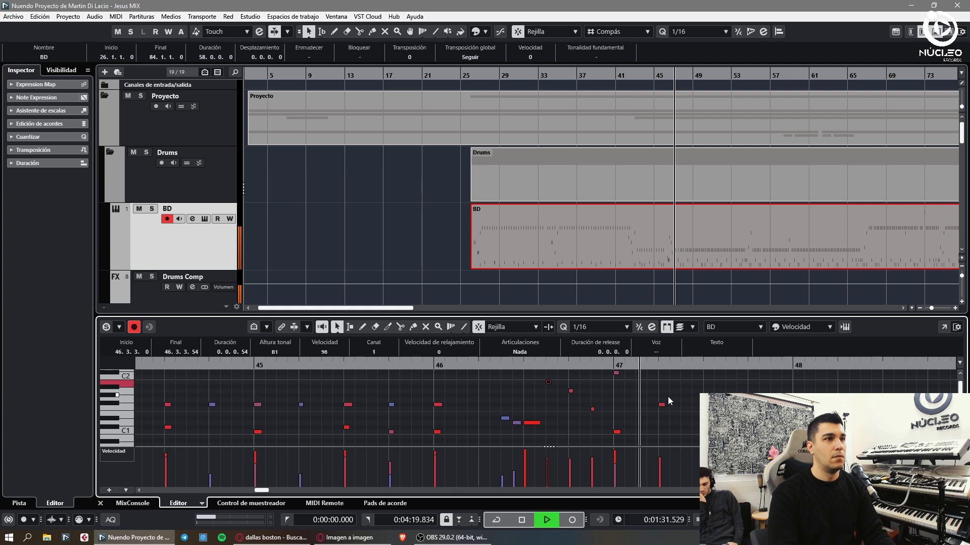
left_click(596, 375)
left_click(595, 374)
key("space")
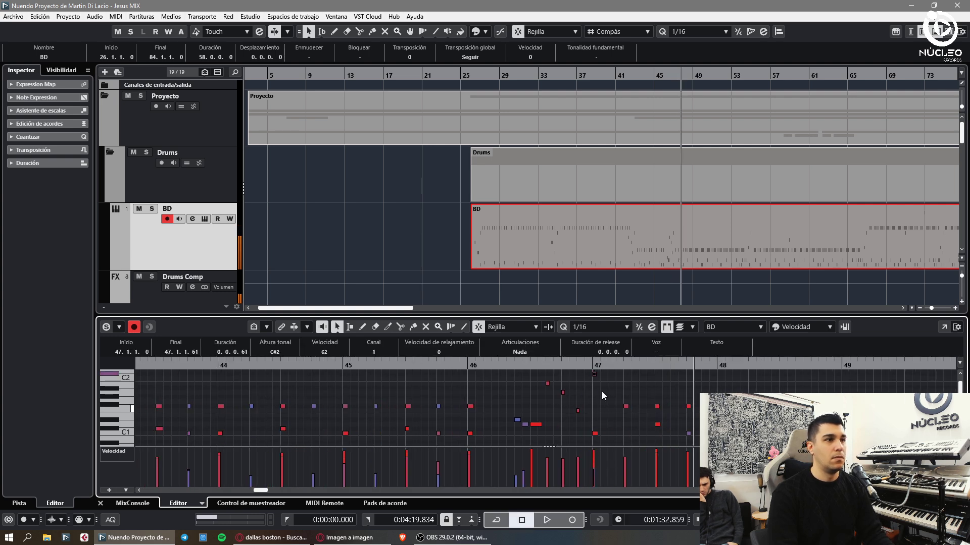
scroll(604, 384, "down", 1)
key("space")
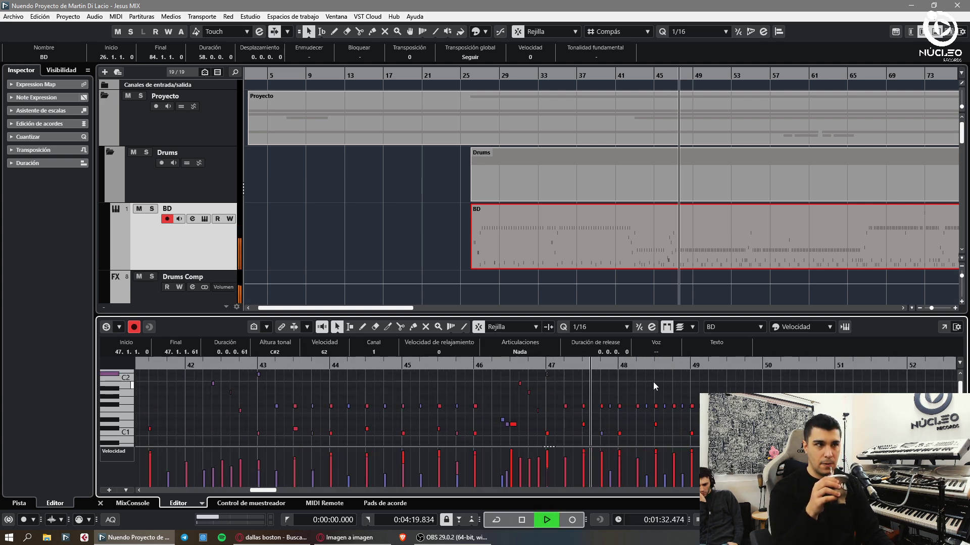
- Replay the BD part from bar 47 to hear the tightened fill
scroll(653, 382, "up", 1)
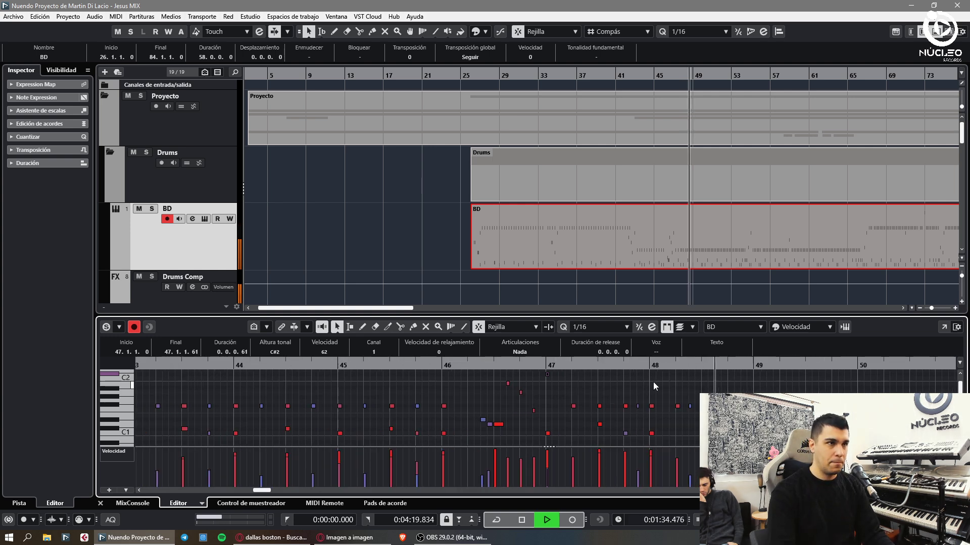
scroll(653, 381, "down", 1)
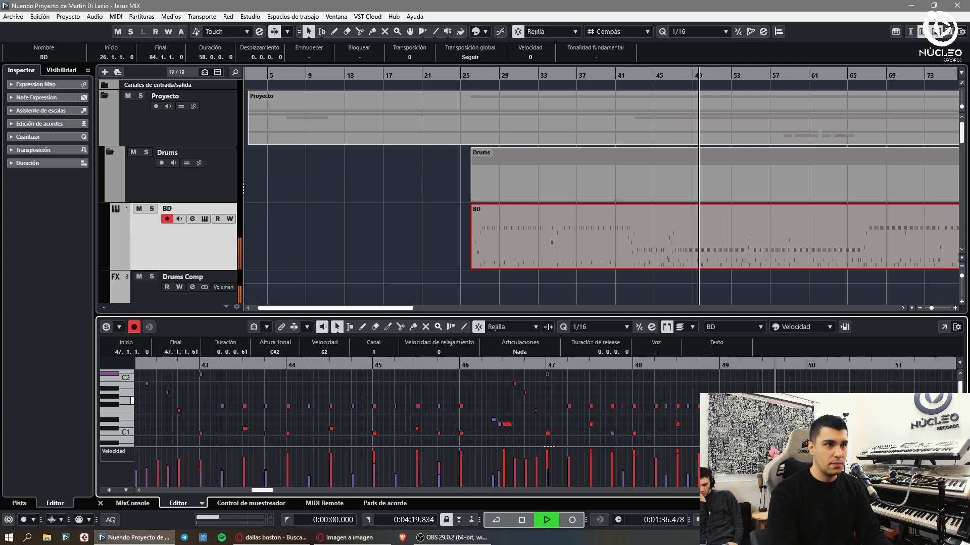
scroll(549, 447, "down", 2)
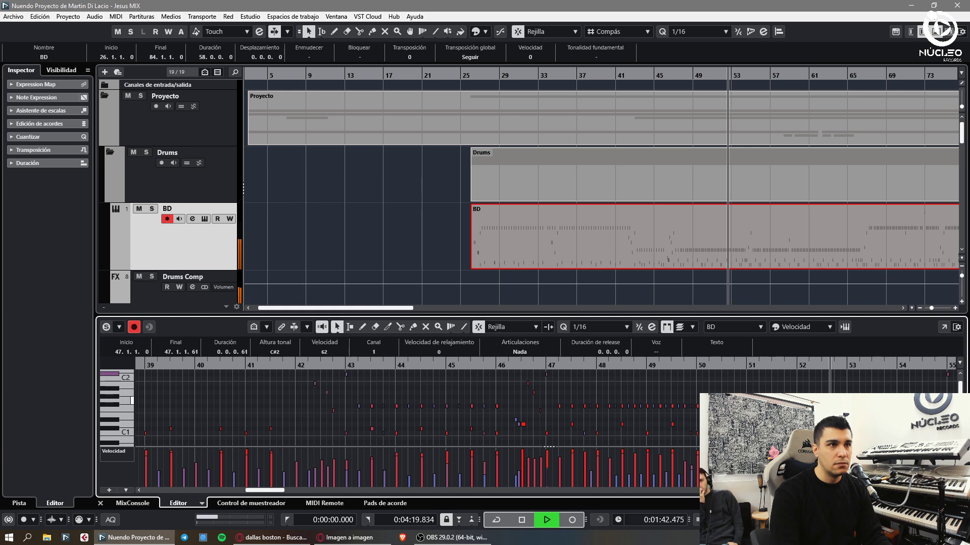
left_click(549, 447)
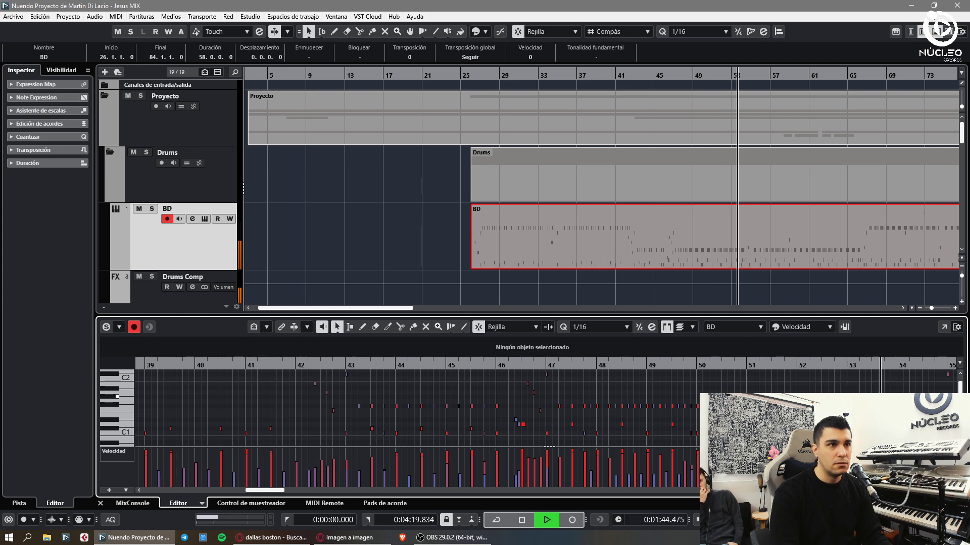
key("space")
left_click(550, 365)
key("space")
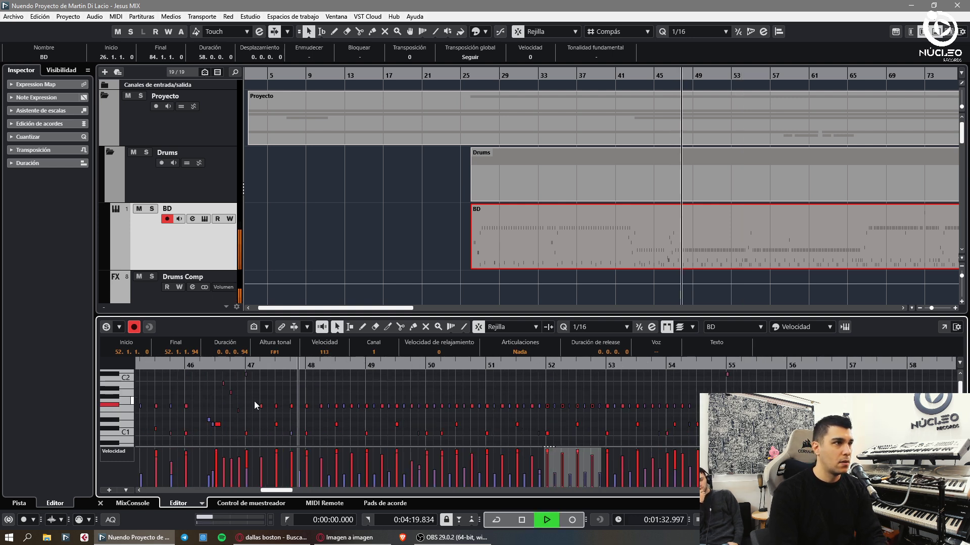
- Replace the F#1 notes in bars 47–49 with the copied pattern, shortening its last note
left_click_drag(259, 395, 452, 410)
key("Delete")
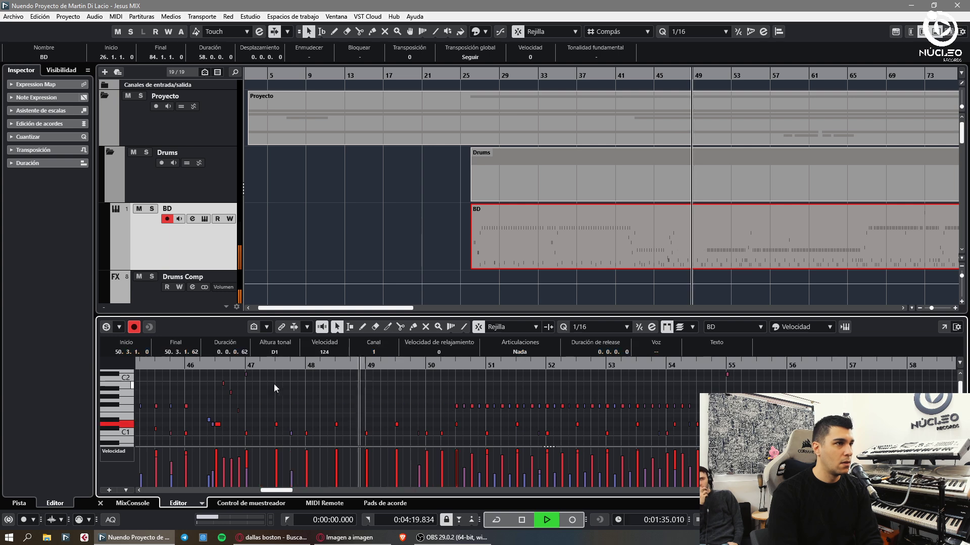
key("space")
left_click(243, 365)
key("ctrl+v")
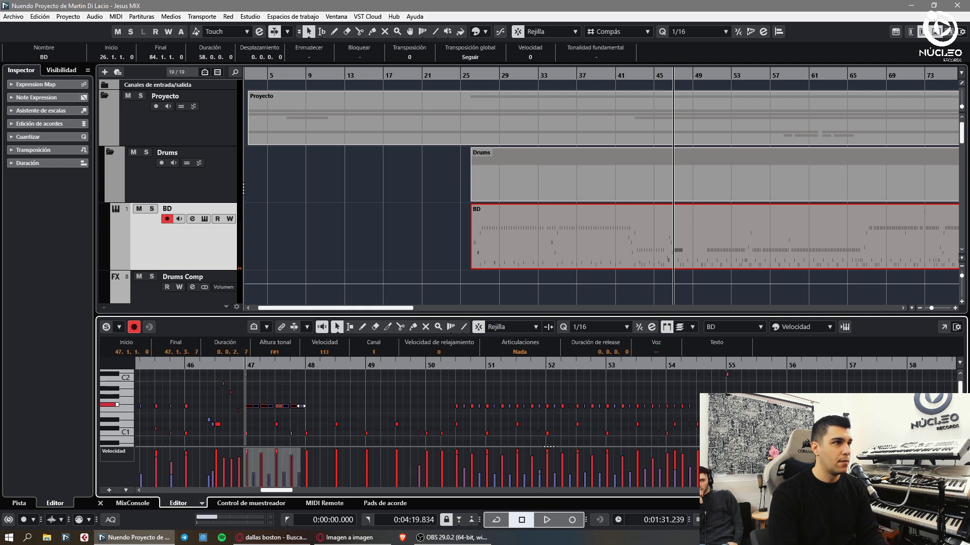
left_click_drag(303, 406, 305, 407)
- Delete the F#1 notes in bars 50–53 and repeat the one-bar pattern through bar 53
left_click_drag(422, 401, 699, 407)
key("Delete")
key("ctrl+v")
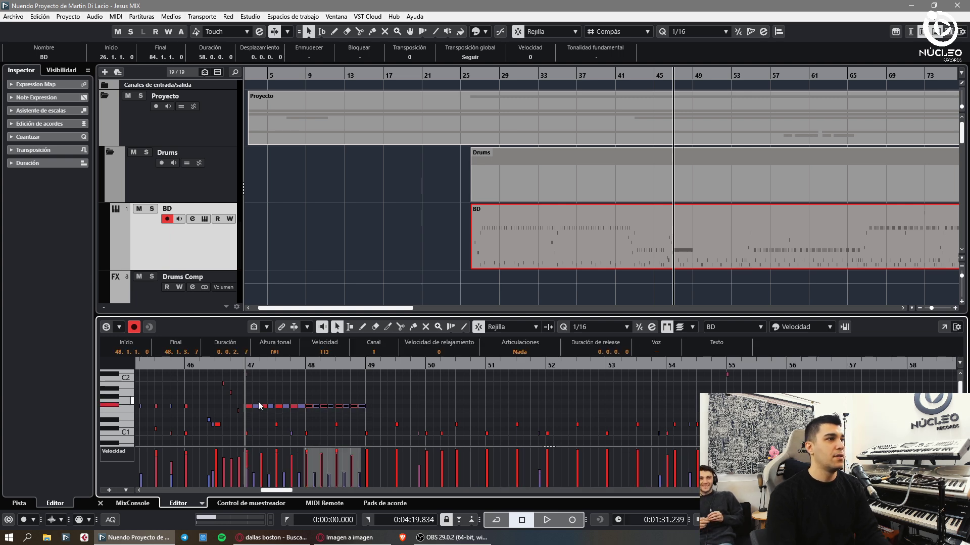
key("alt+d")
key("alt+d")
key("alt+d")
key("alt+d")
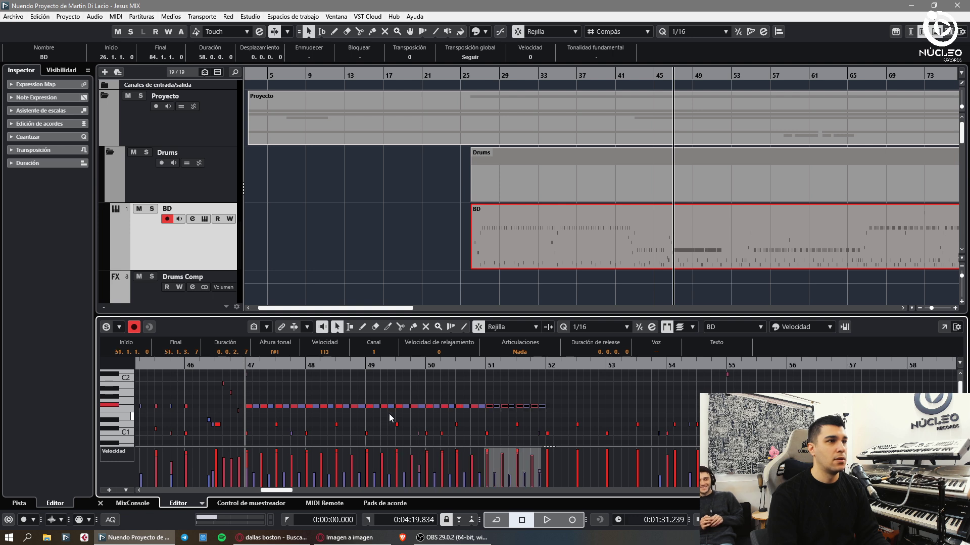
key("alt+d")
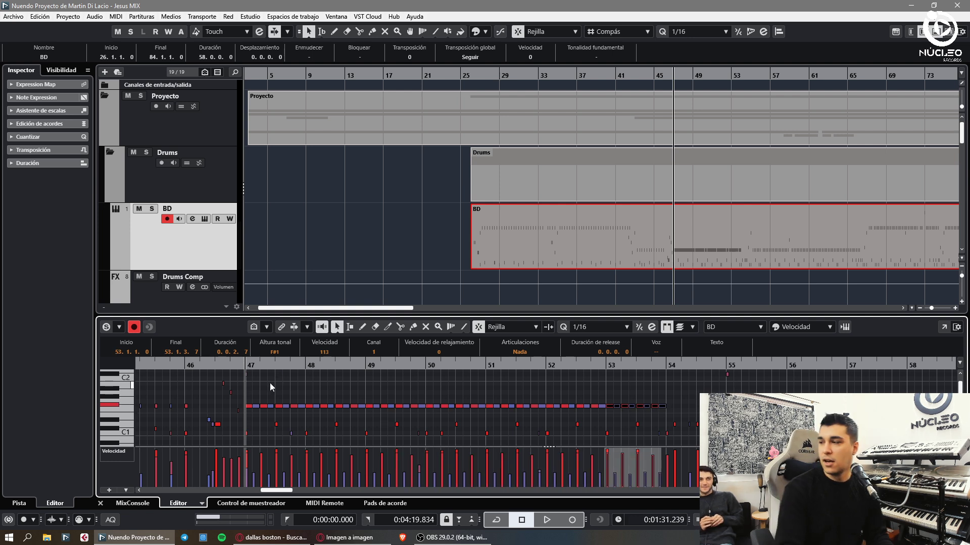
key("space")
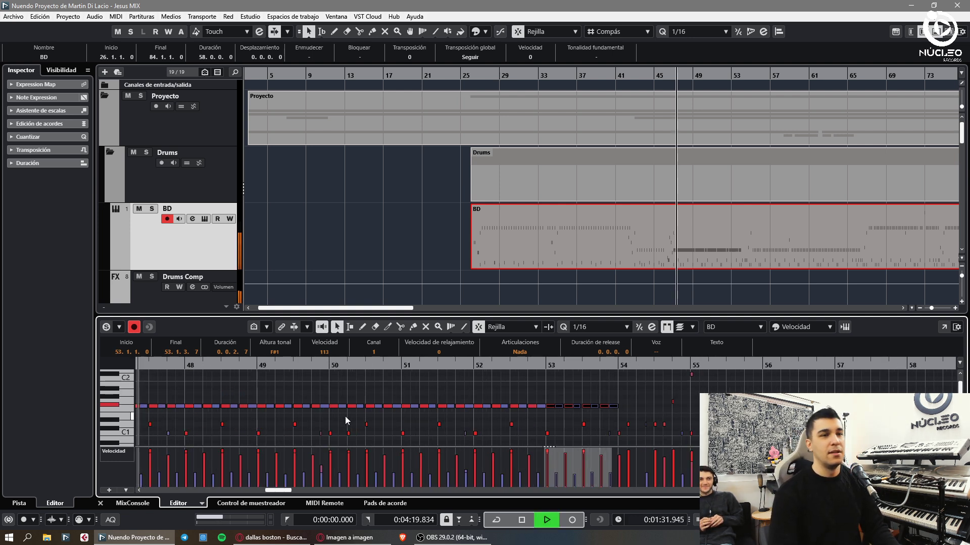
scroll(251, 420, "down", 1, "ctrl")
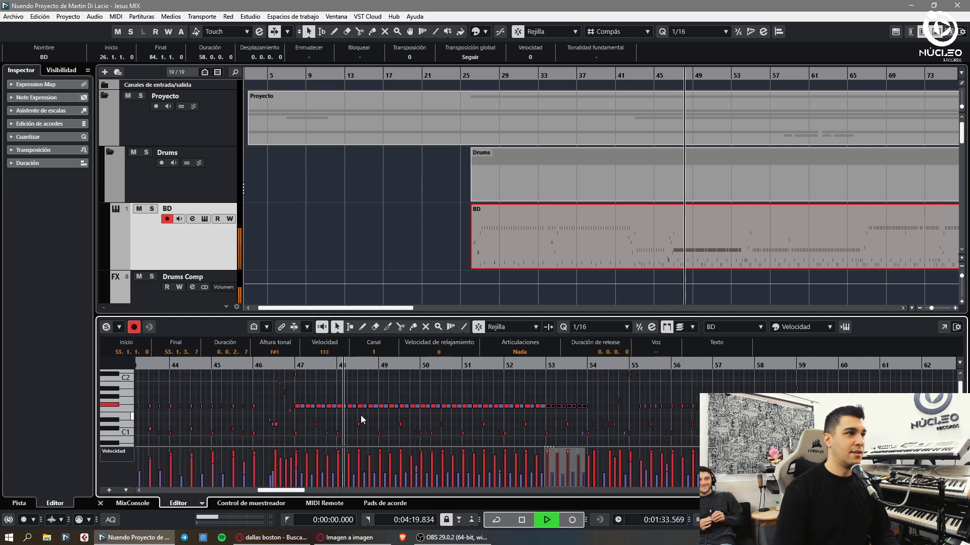
left_click(231, 403)
left_click(240, 363)
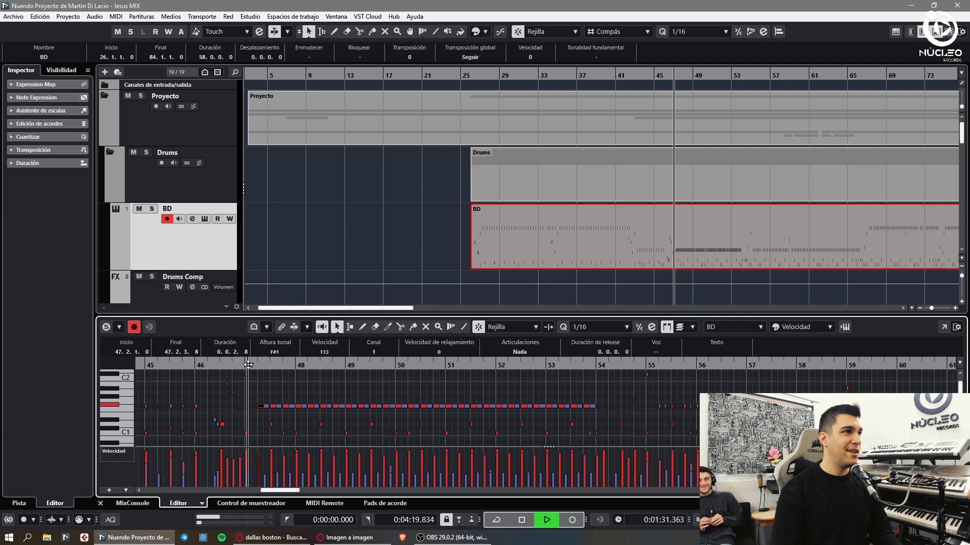
left_click_drag(240, 364, 380, 390)
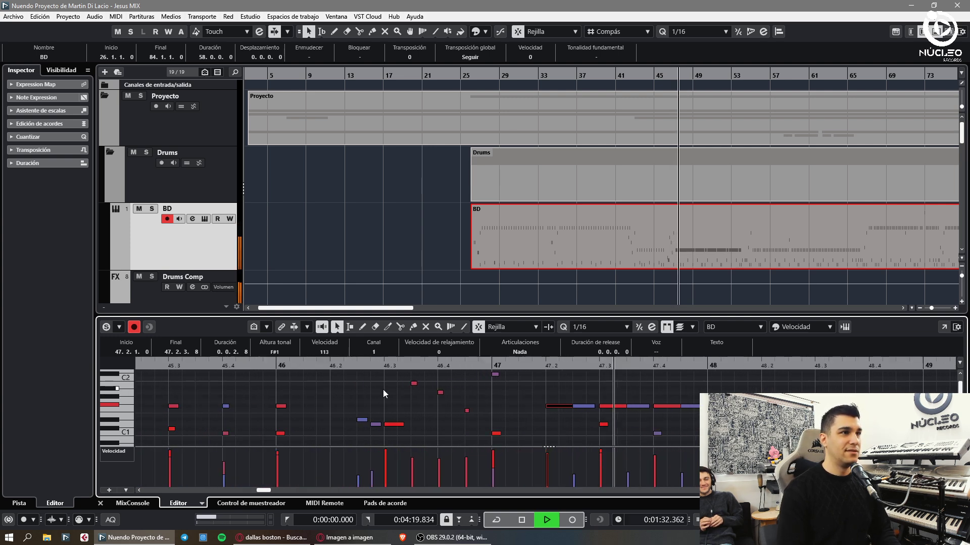
key("g")
key("g")
key("g")
key("g")
key("g")
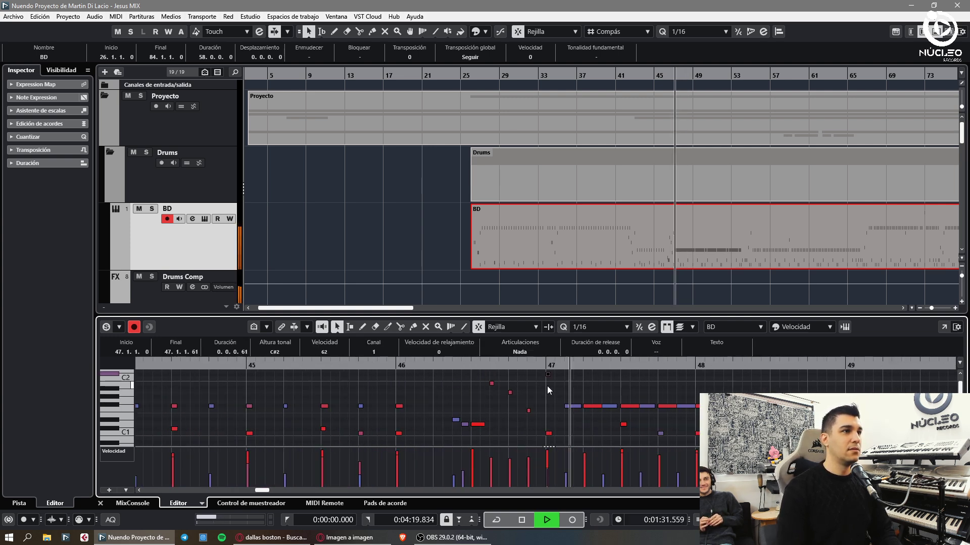
- Lower the velocities of the F#1 run across bars 47–54 from 113, then deselect it
left_click_drag(550, 413, 647, 407)
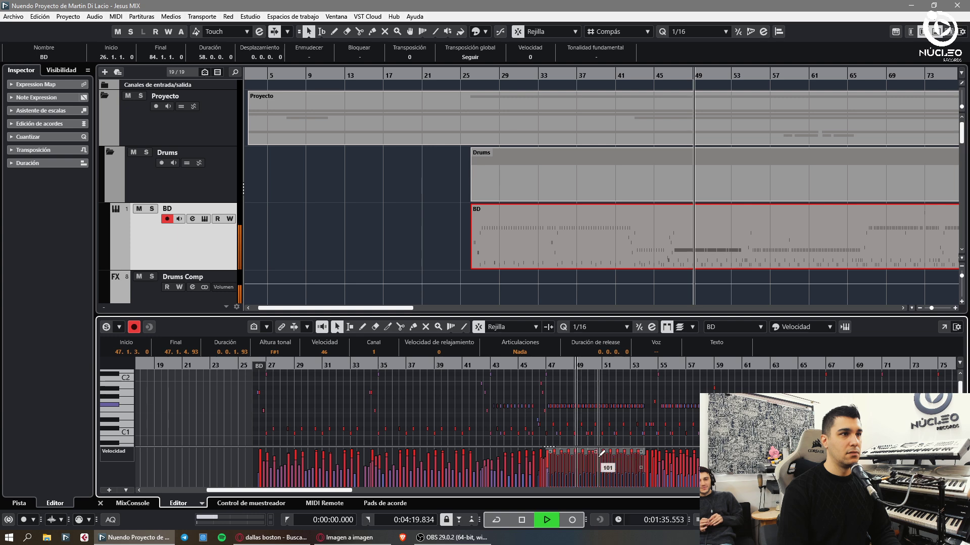
left_click_drag(600, 422, 588, 458)
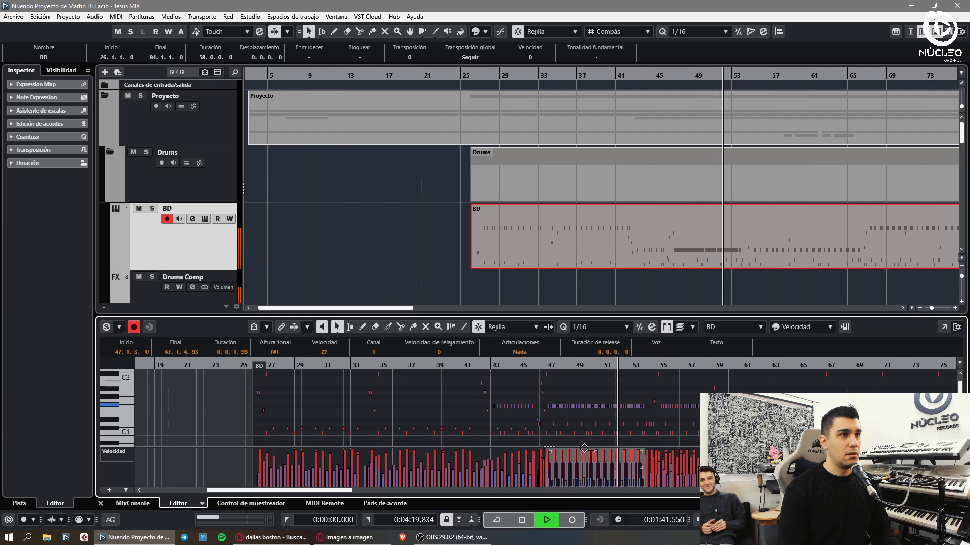
key("h")
key("h")
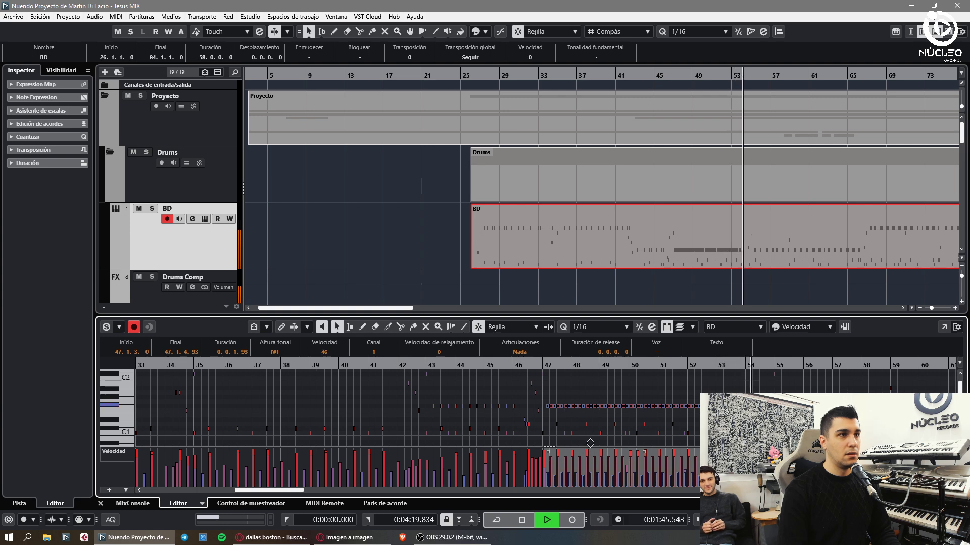
left_click_drag(589, 442, 590, 419)
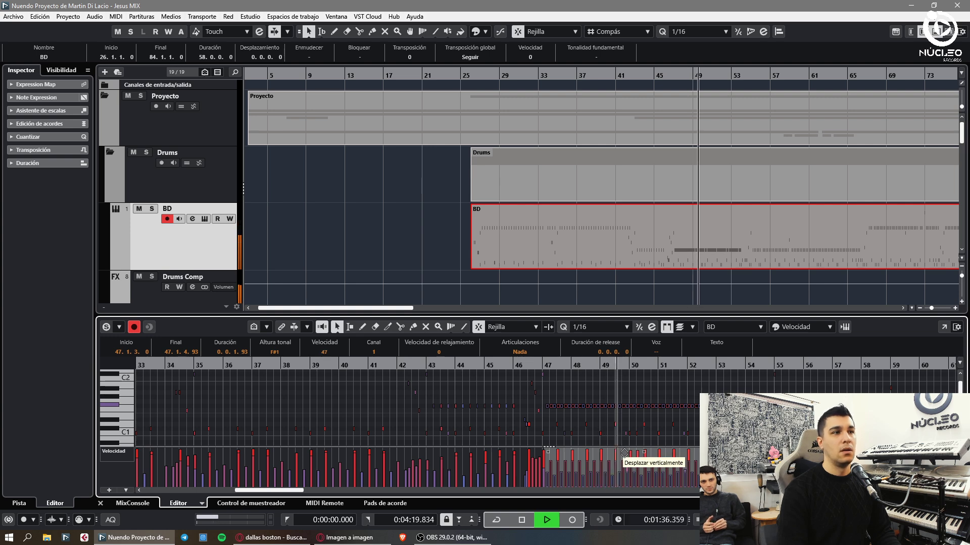
left_click(549, 446)
key("g")
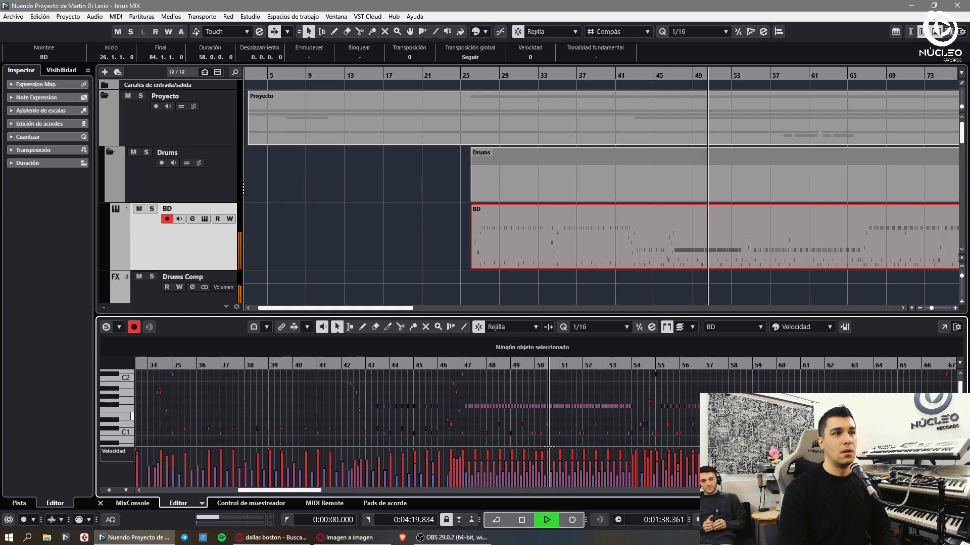
key("h")
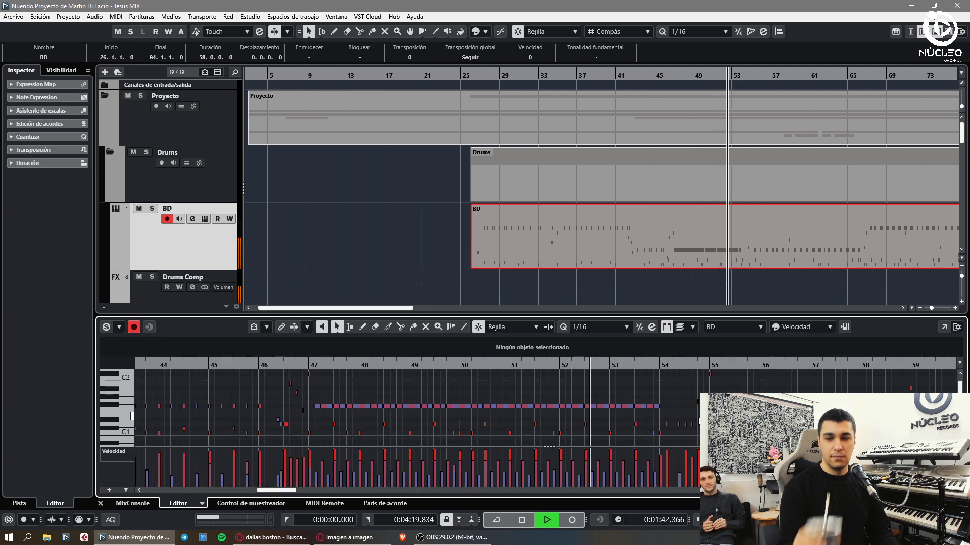
- Duplicate bar 53's drum notes into bar 54 and play it back
key("g")
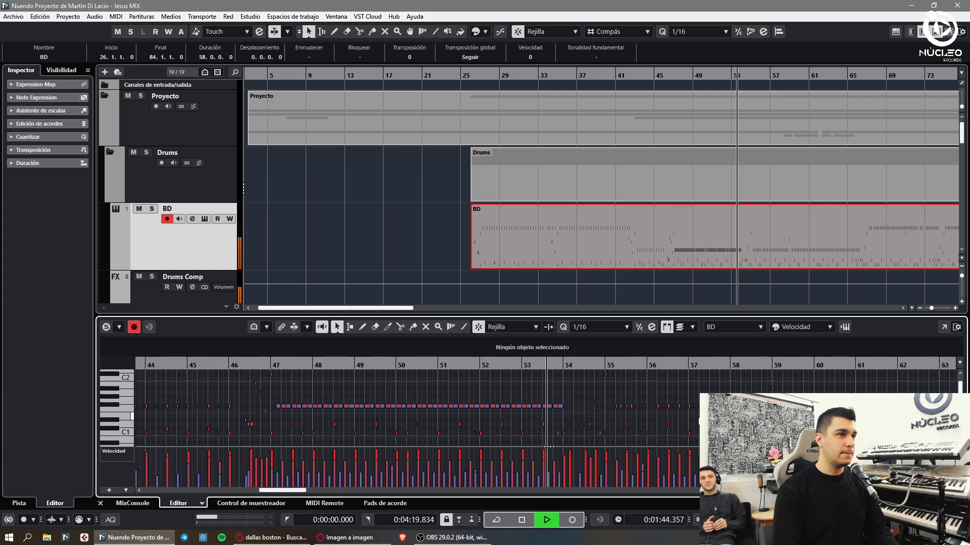
key("h")
key("h")
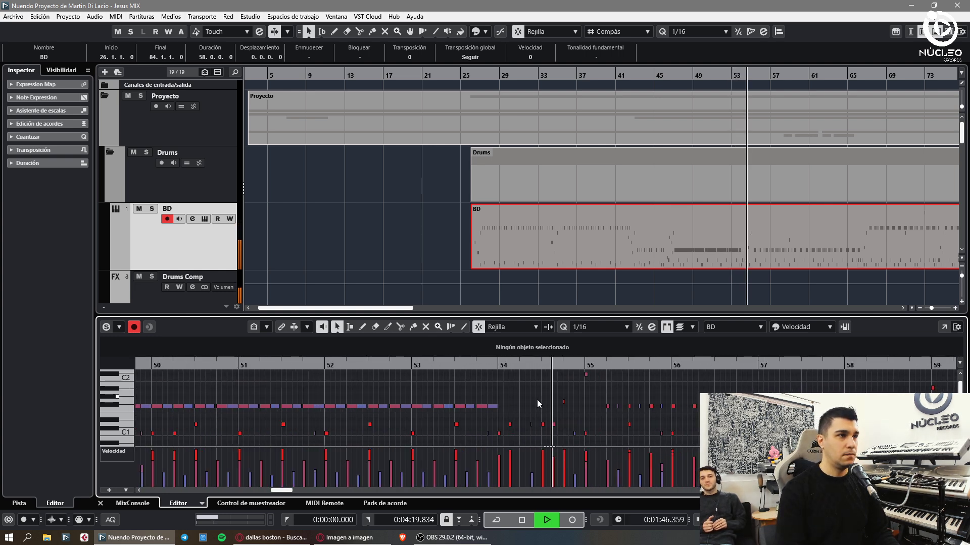
key("h")
left_click_drag(485, 401, 384, 419)
key("ctrl+d")
left_click_drag(487, 366, 501, 395)
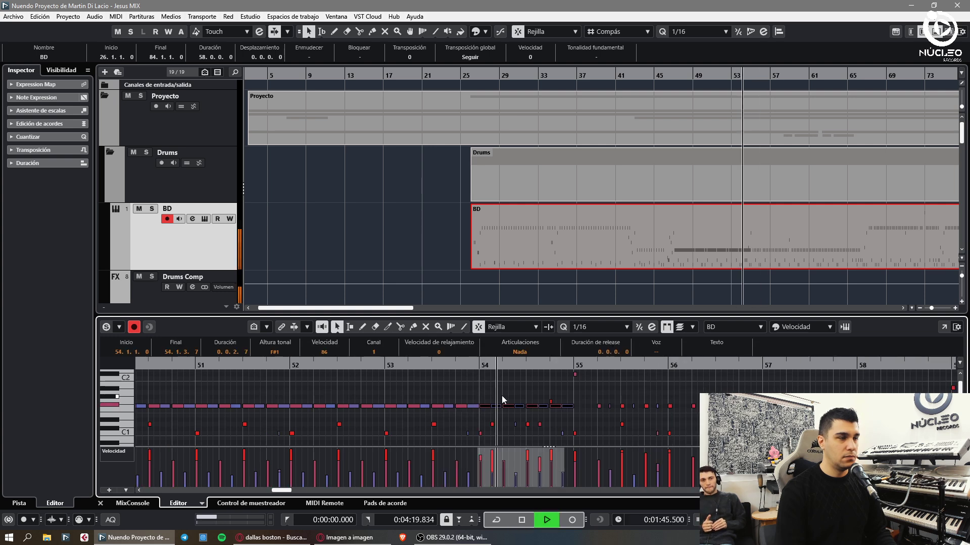
key("Right")
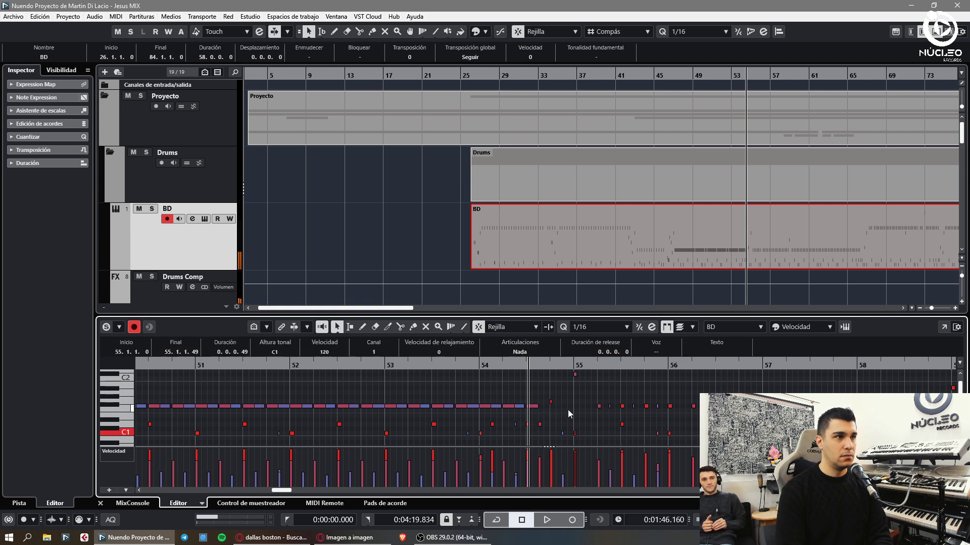
key("space")
- Delete the notes at the end of bar 54 and audition the edit
scroll(554, 395, "up", 3)
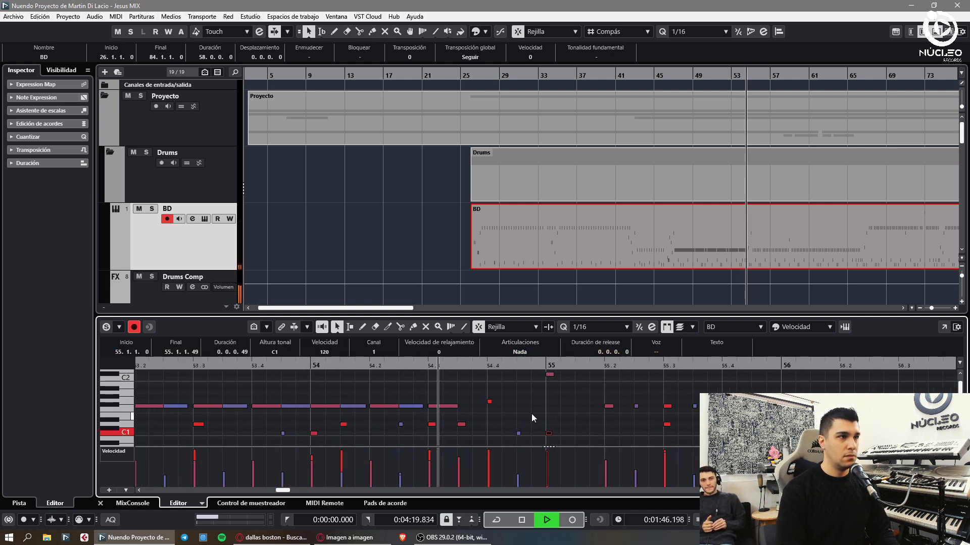
key("space")
left_click(495, 431)
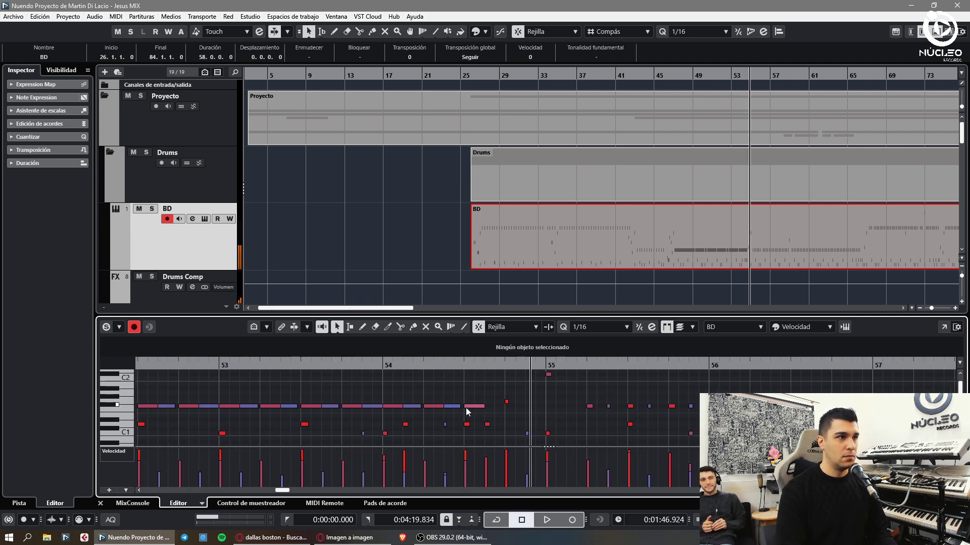
left_click_drag(539, 412, 538, 411)
key("Delete")
left_click(547, 433)
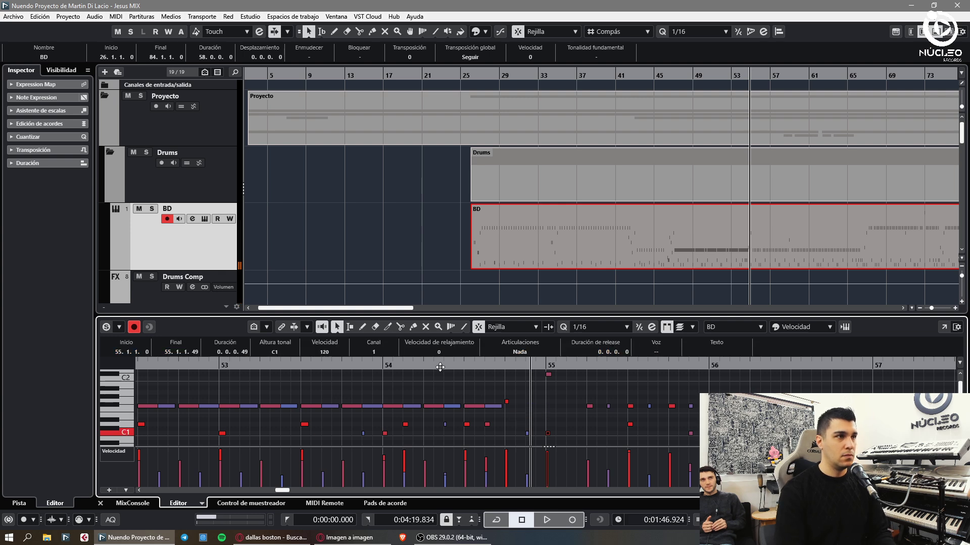
key("space")
key("space")
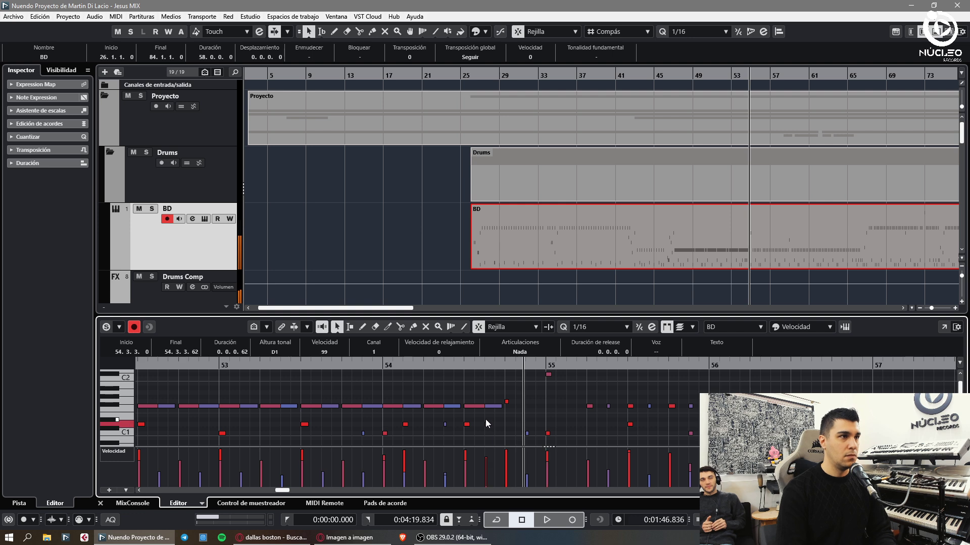
key("space")
- Draw a new G#1 note just before bar 55 and audition the fill
key("8")
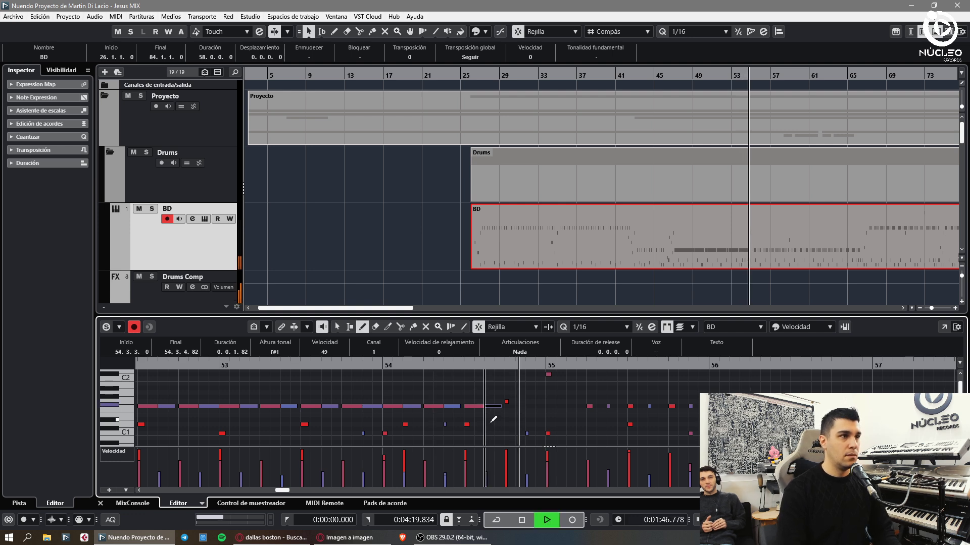
left_click(530, 400)
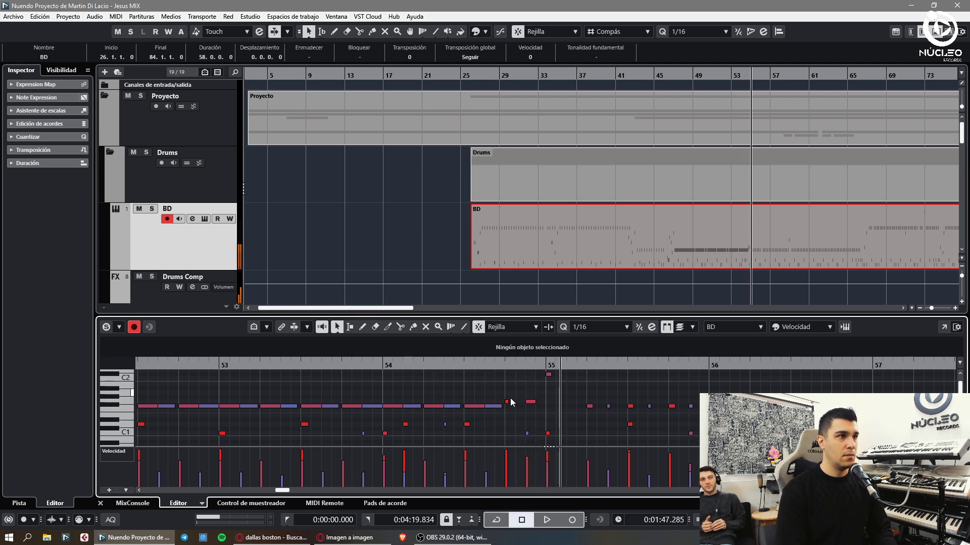
key("1")
left_click(527, 433)
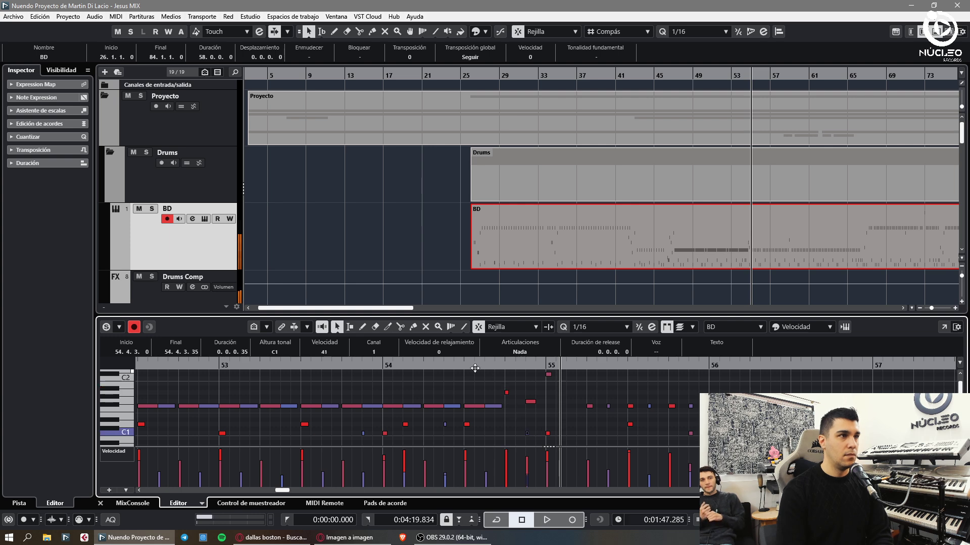
key("space")
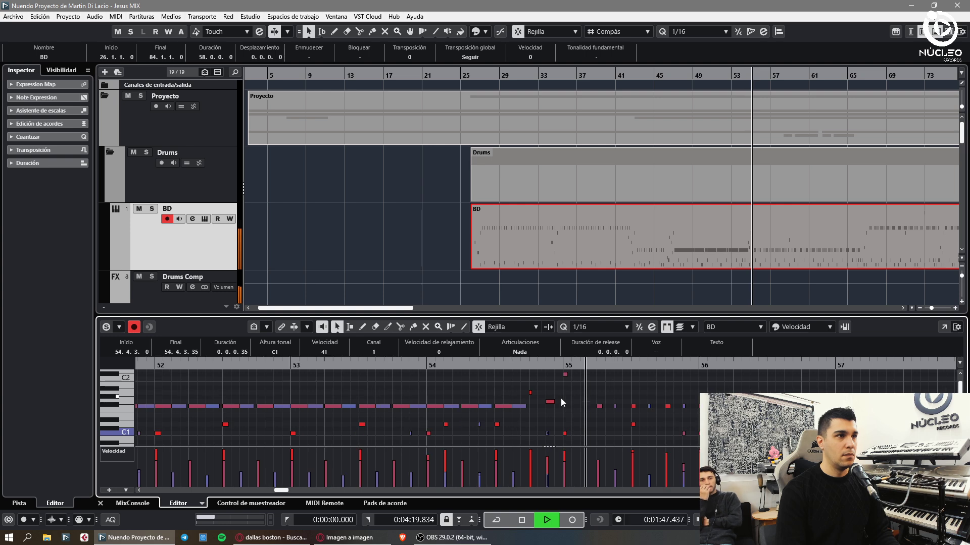
- Delete the F#1 notes between bars 55 and 59
scroll(637, 422, "down", 2)
scroll(640, 416, "down", 3)
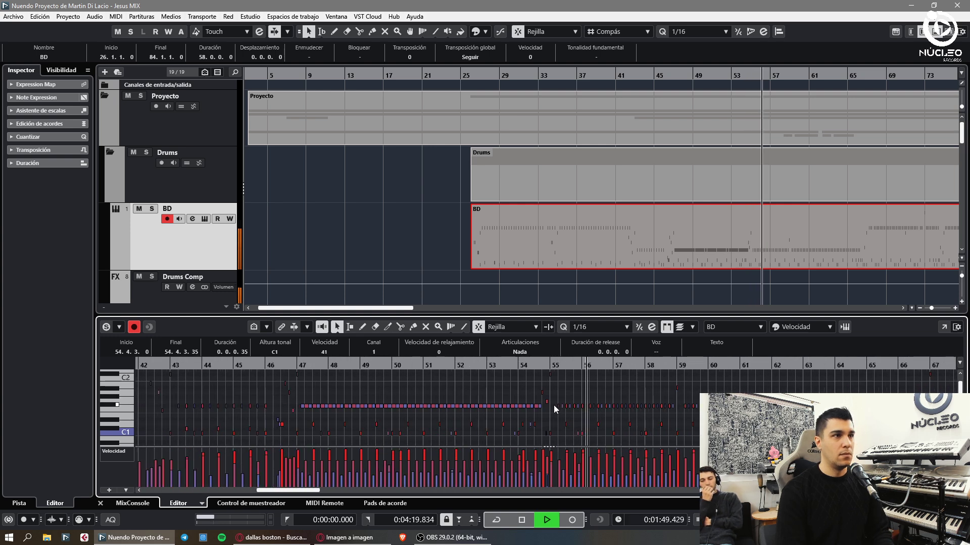
left_click_drag(553, 405, 681, 410)
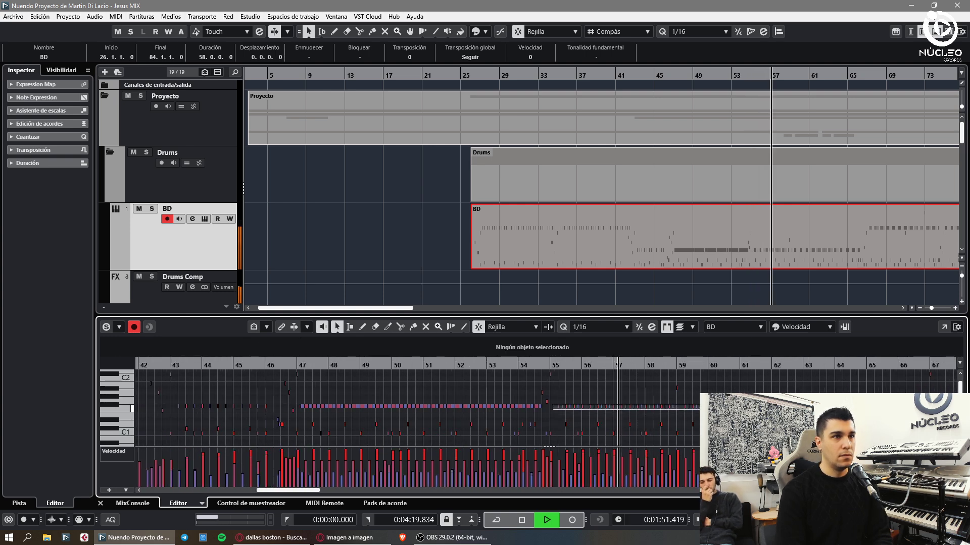
key("Delete")
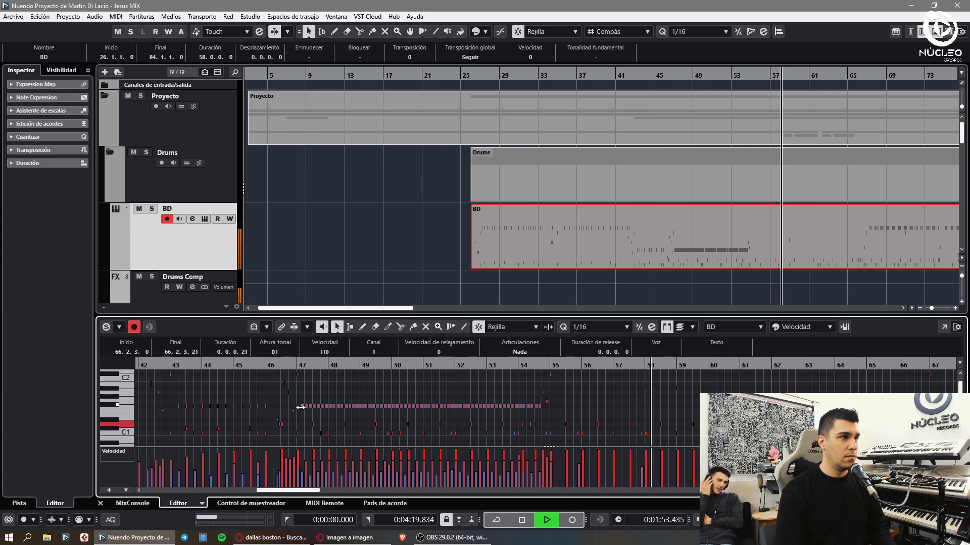
left_click(300, 407)
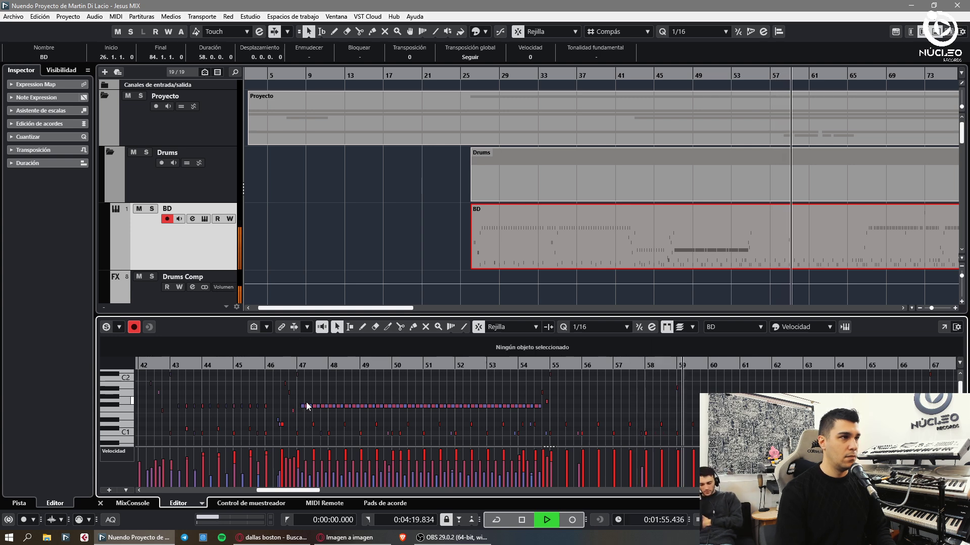
- Duplicate the F#1 run from bar 47 and move the copy to start at 55.1.3.0
left_click_drag(551, 404, 304, 414)
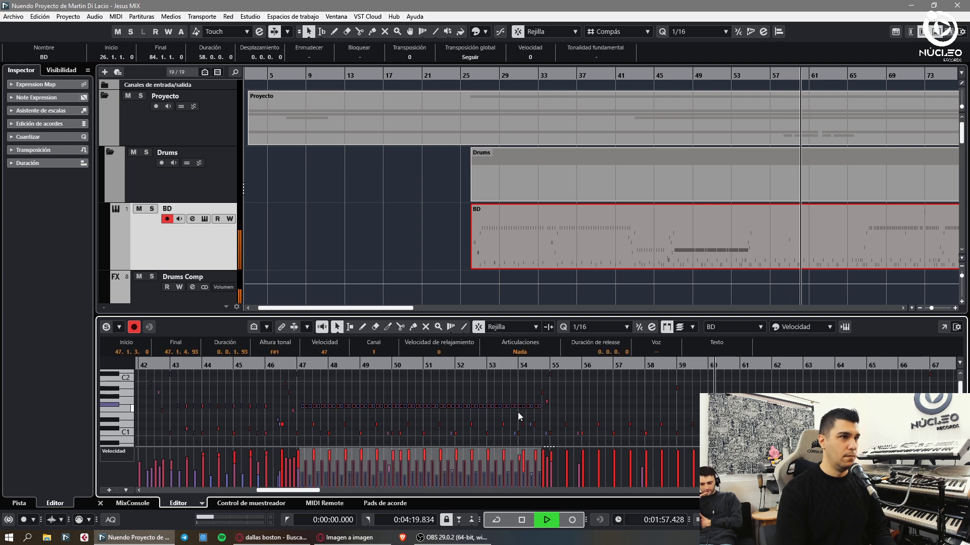
key("alt+d")
left_click_drag(543, 407, 564, 407)
scroll(560, 404, "up", 2)
scroll(558, 405, "up", 2)
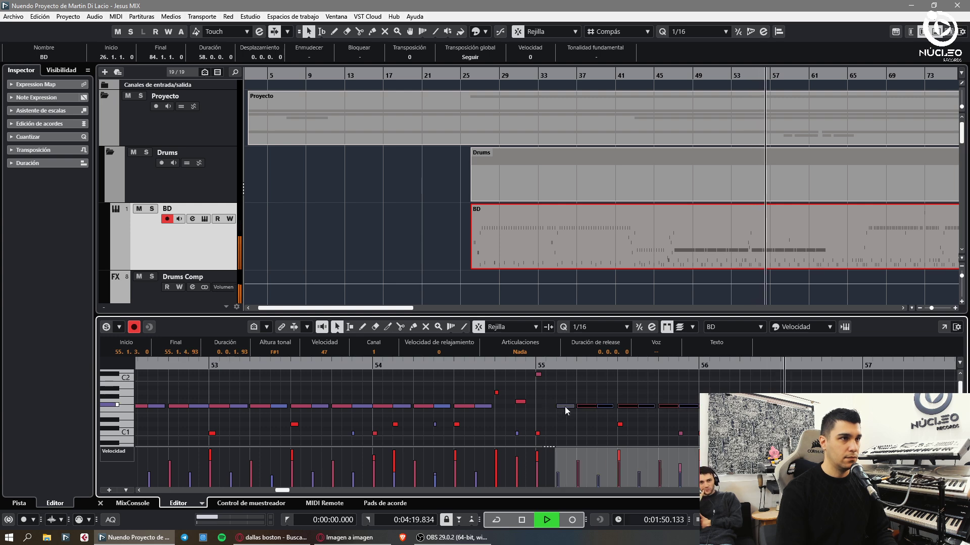
scroll(564, 407, "down", 3)
left_click(548, 447)
scroll(549, 447, "up", 3)
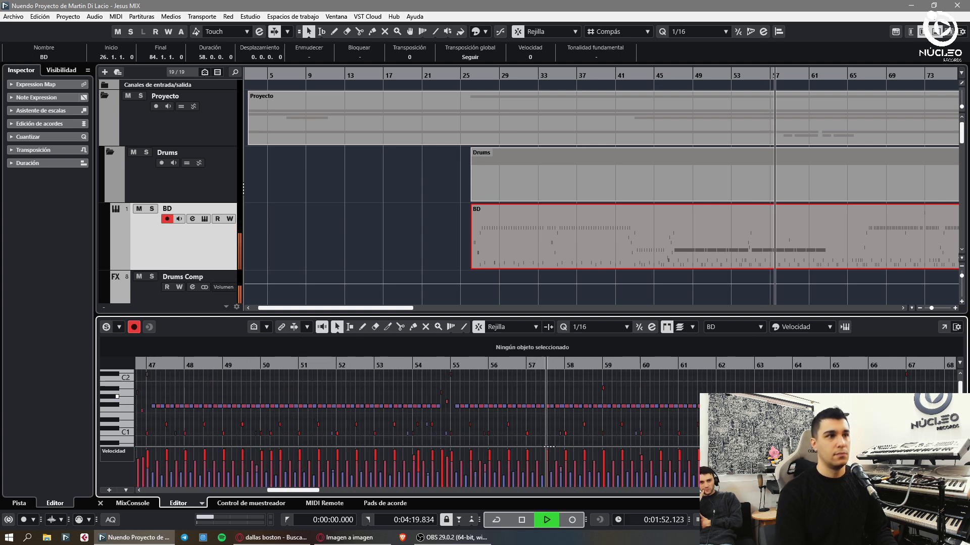
scroll(548, 447, "down", 1)
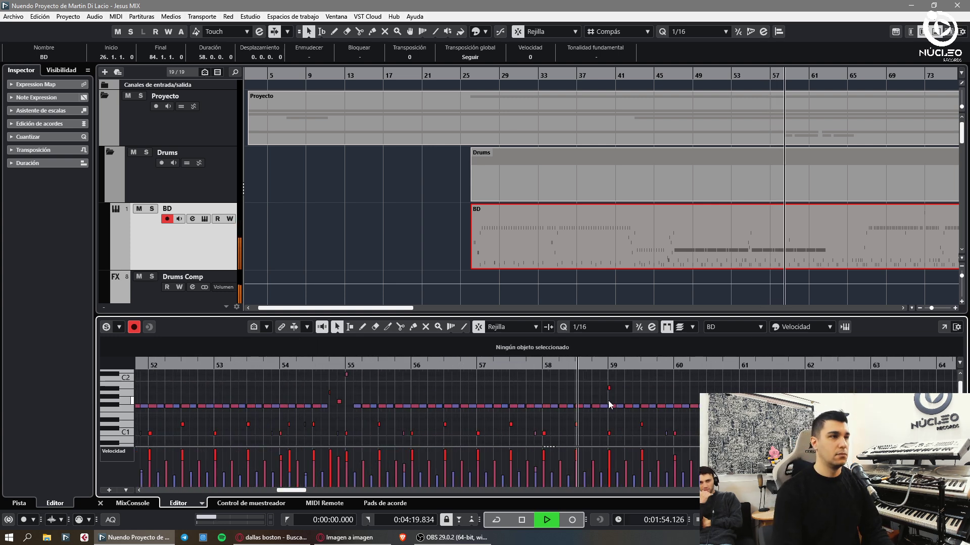
scroll(615, 404, "down", 1)
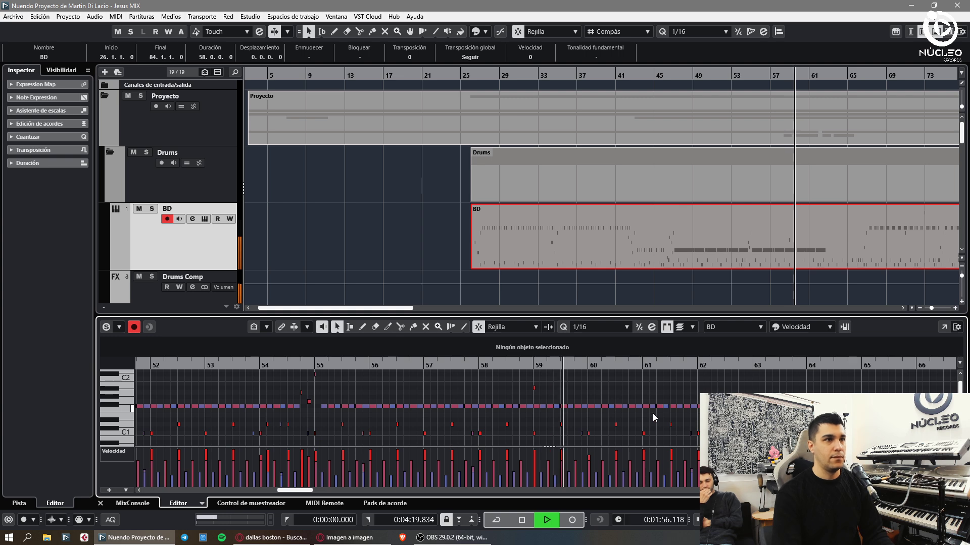
scroll(501, 408, "up", 2)
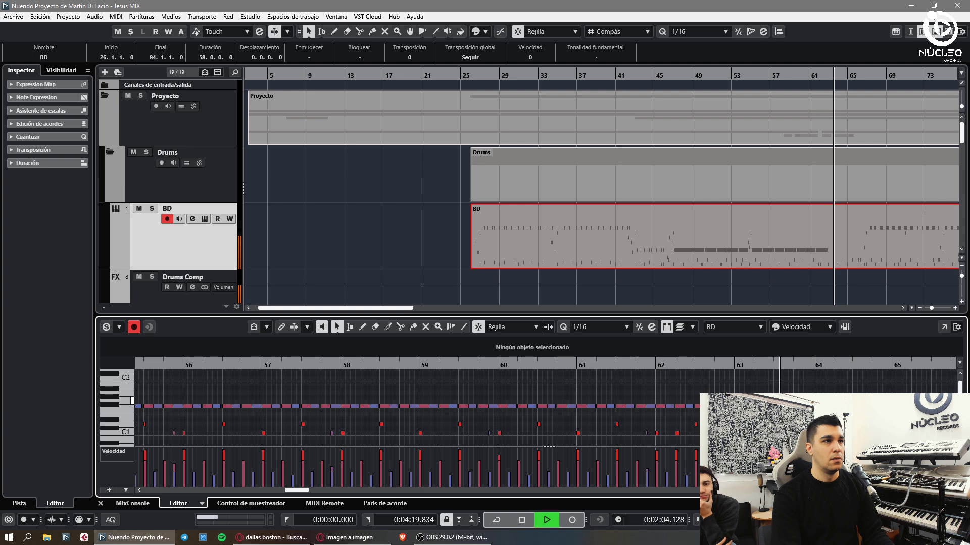
- Draw new F#1 notes at bar 66
scroll(583, 421, "down", 2)
scroll(552, 421, "up", 2)
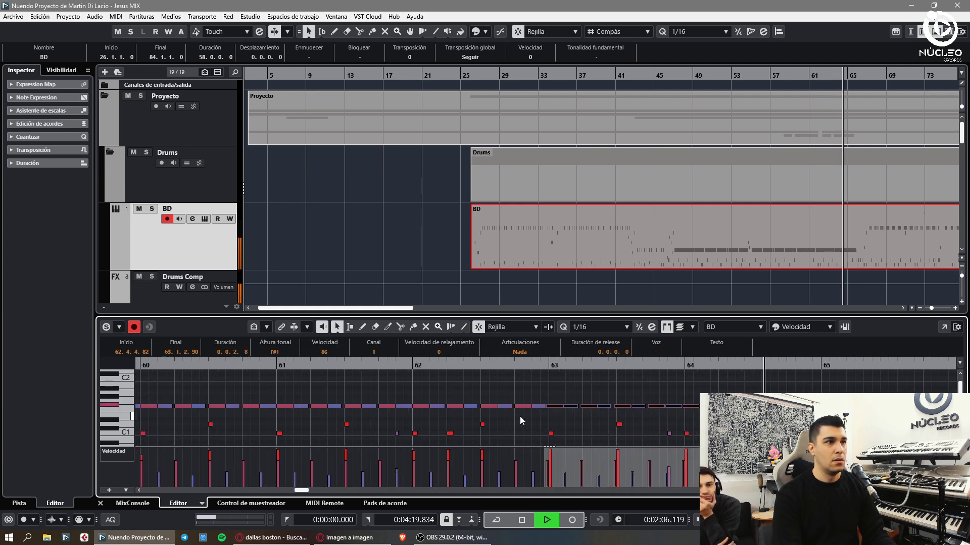
scroll(553, 407, "down", 1)
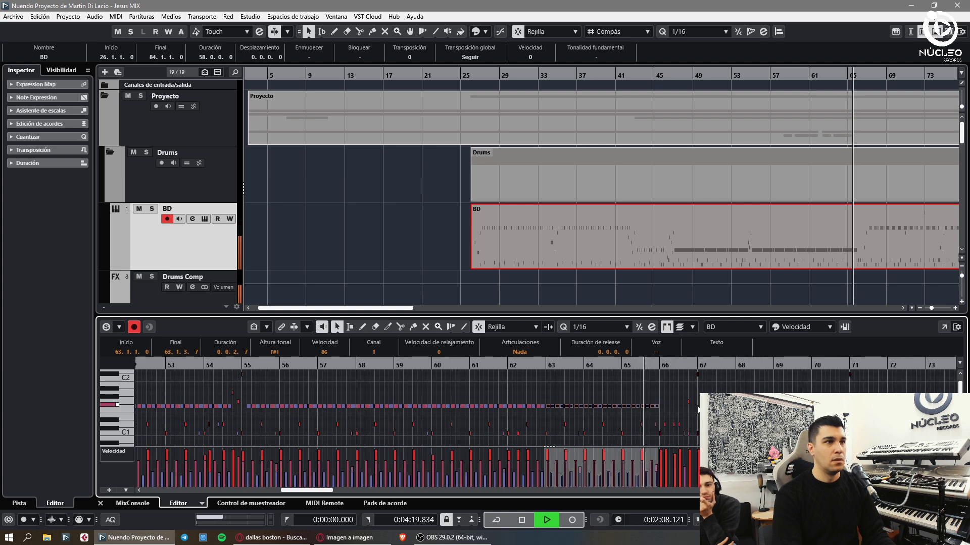
left_click(683, 392)
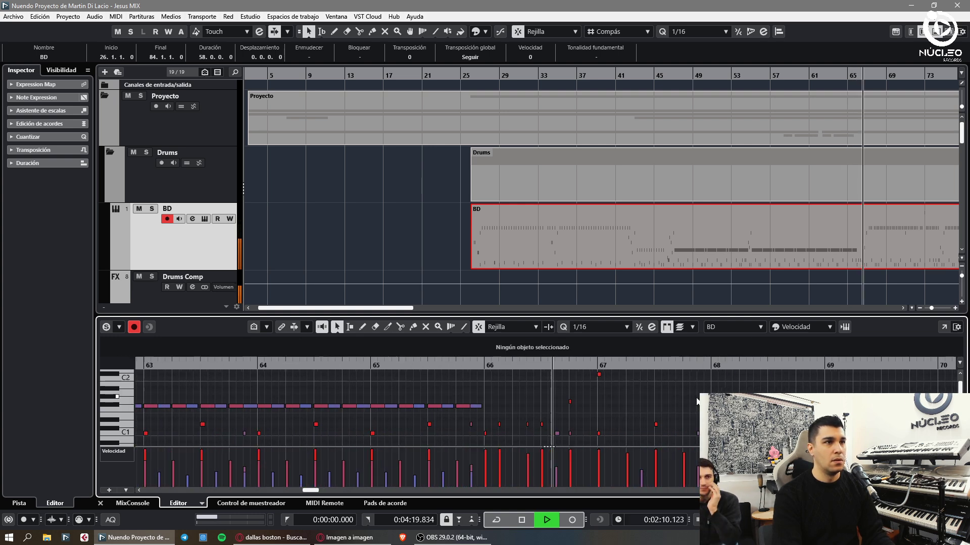
scroll(542, 401, "up", 1)
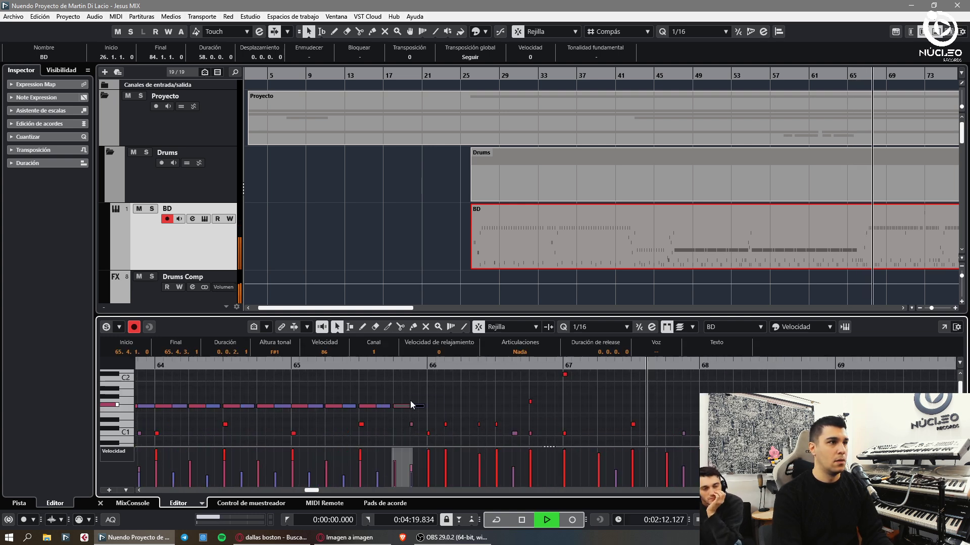
left_click(431, 406, "alt")
scroll(431, 406, "up", 1)
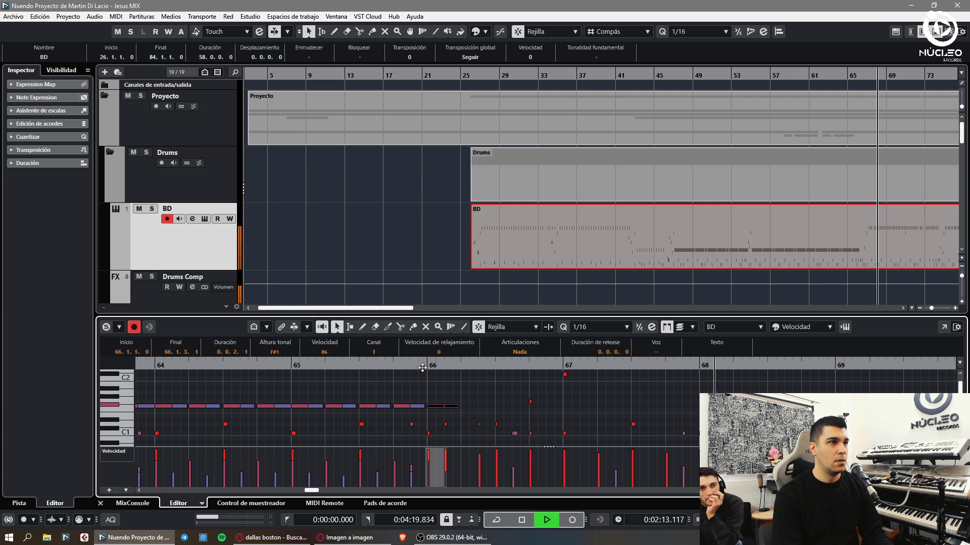
key("space")
left_click(465, 406, "alt")
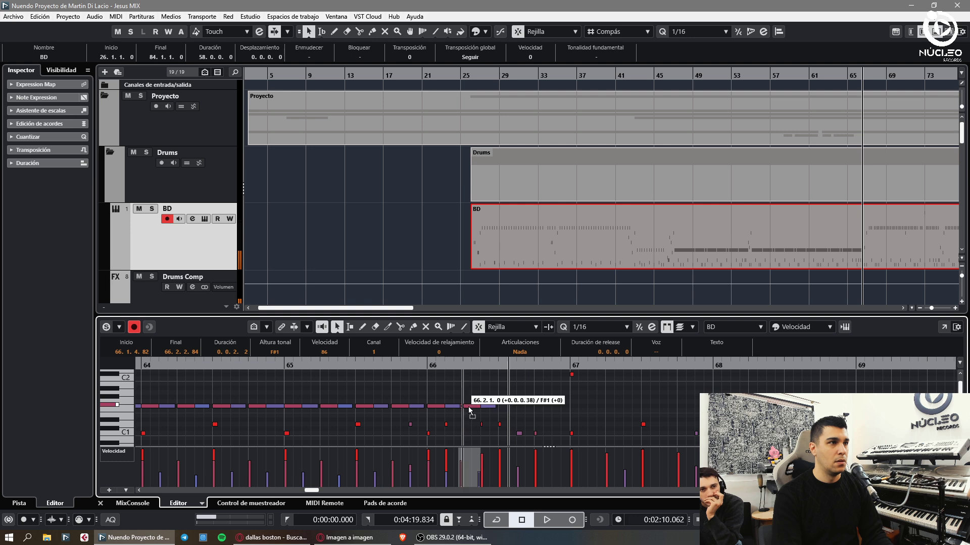
left_click(501, 407)
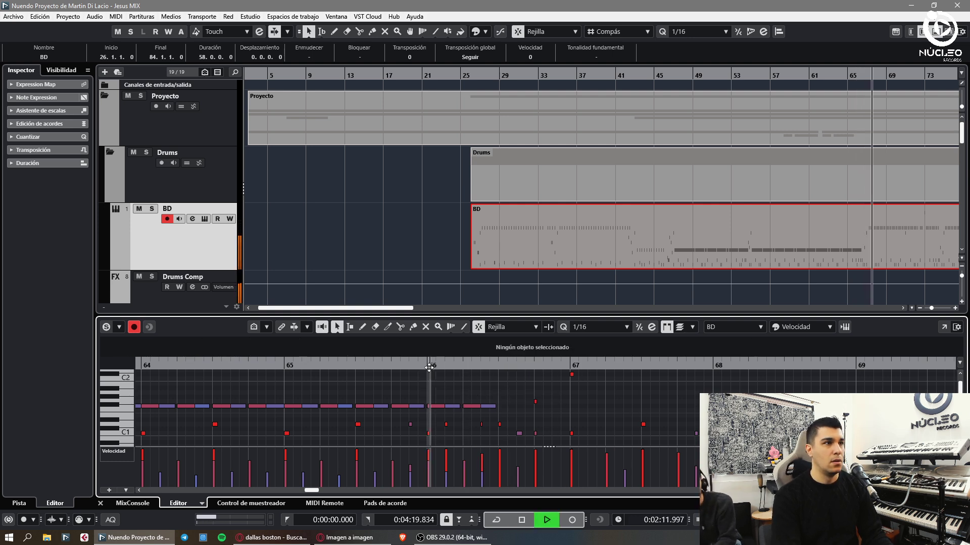
key("space")
- Raise the last fill note near bar 66 a semitone to G1 and listen
left_click(487, 407)
key("Up")
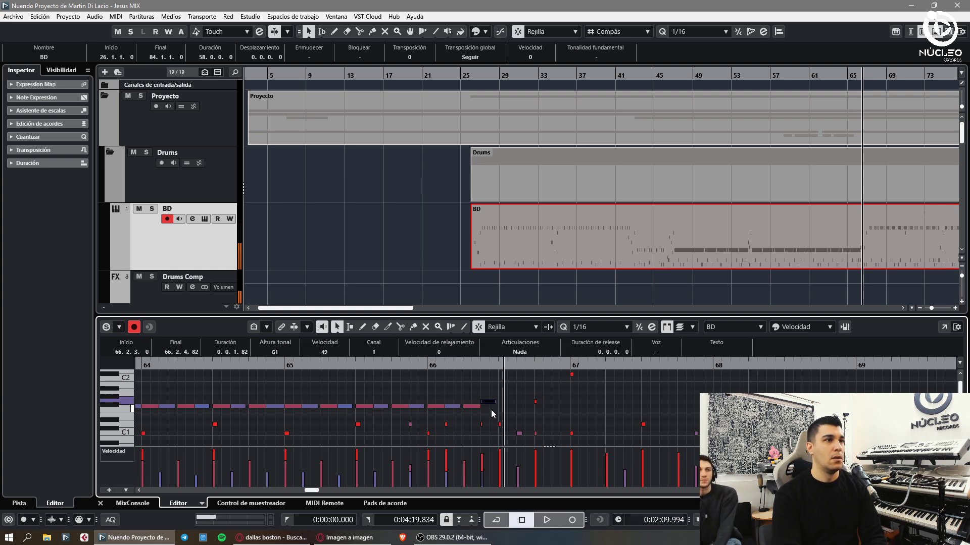
left_click_drag(437, 364, 450, 377)
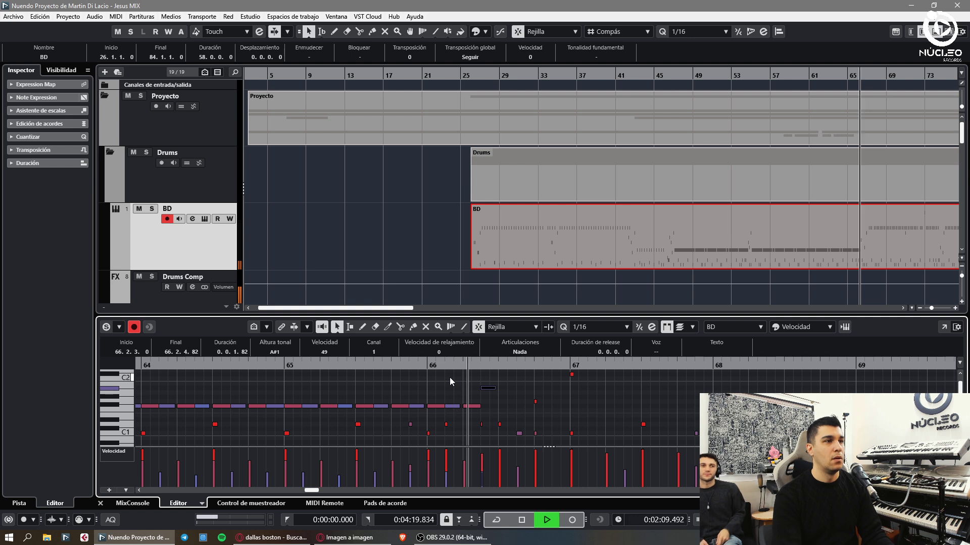
key("space")
key("h")
left_click(609, 419)
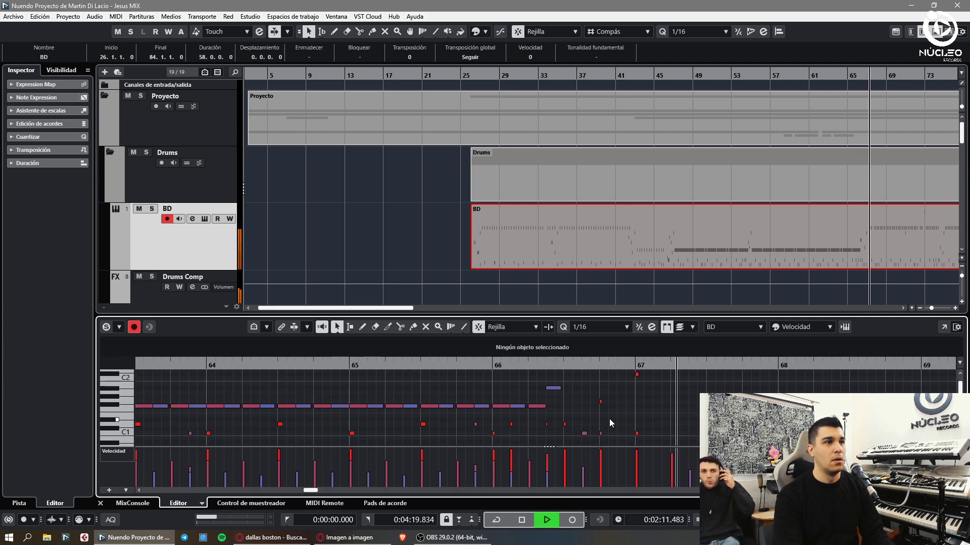
key("space")
- Move the 66.3.3 note up to B1, play the fill, and close the key editor
left_click(582, 433)
key("Up")
key("Up")
key("Up")
key("Up")
key("Up")
key("Up")
key("Up")
key("Up")
key("Up")
key("Up")
key("Up")
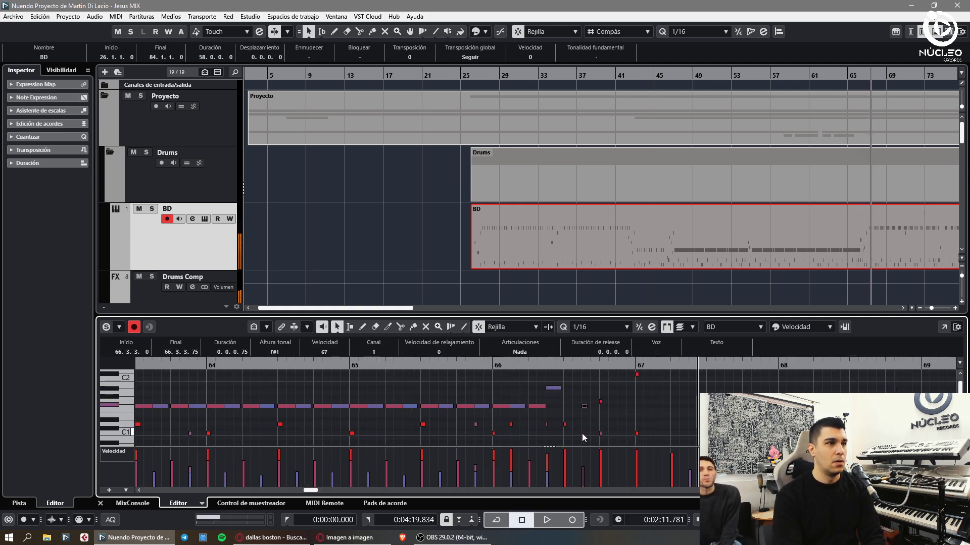
left_click(536, 365)
left_click_drag(537, 365, 562, 374)
key("space")
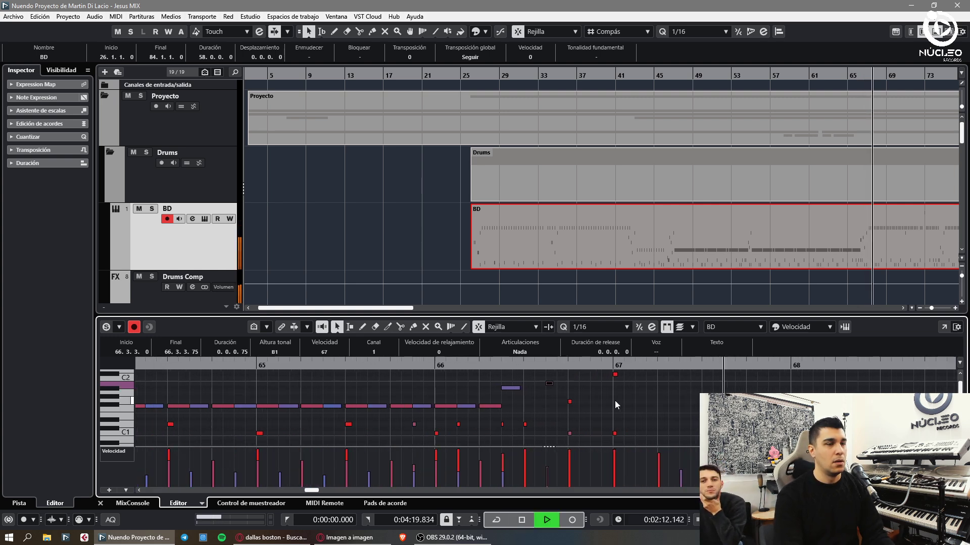
key("space")
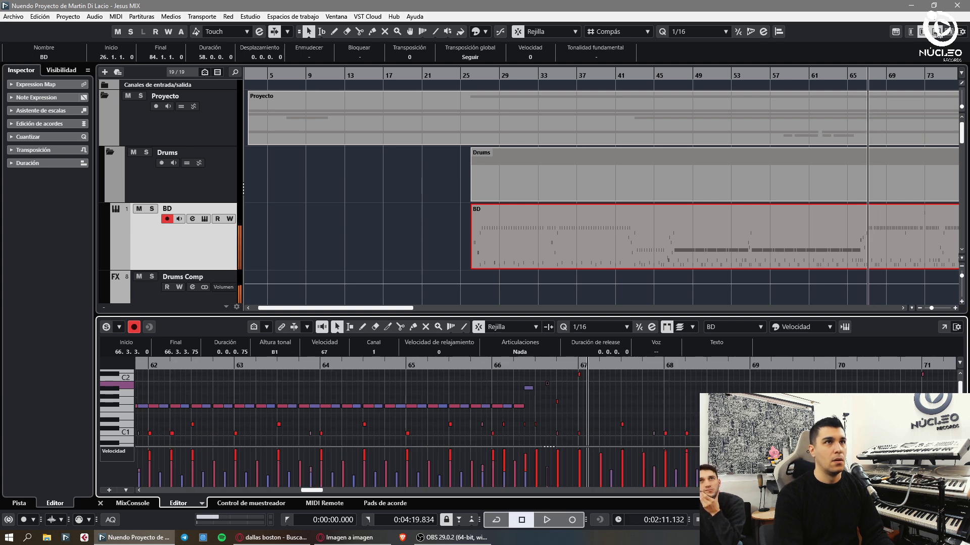
key("Return")
- Split the BD part at bar 67 and select the piece after it
key("h")
key("h")
key("h")
key("h")
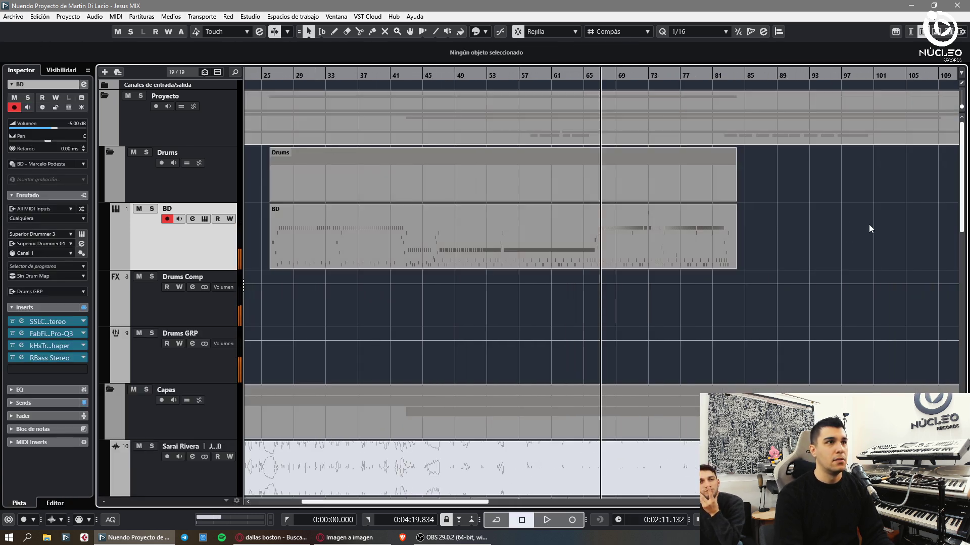
key("3")
left_click(604, 246)
key("1")
left_click(723, 249)
key("space")
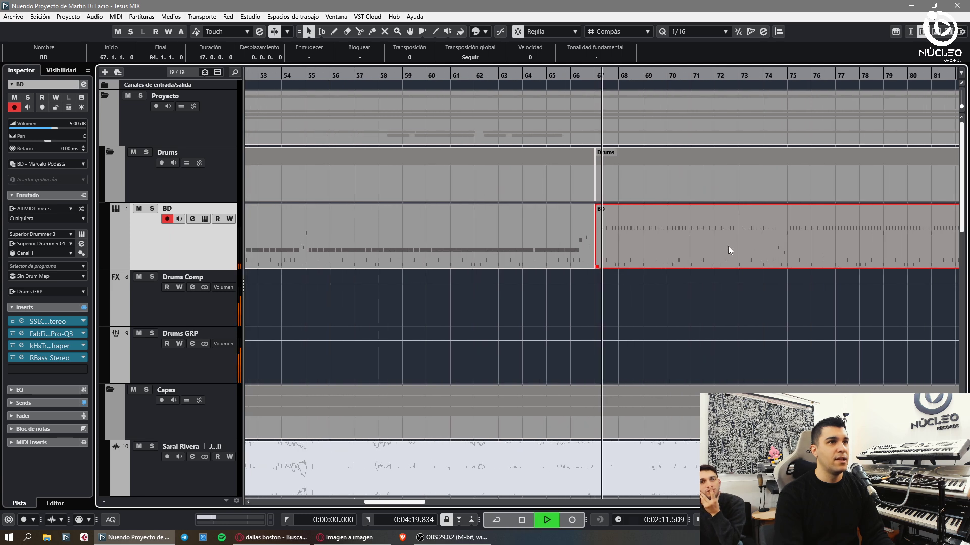
- Split the BD and Drums parts at bar 75, then delete and restore the bars 67–75 piece
key("g")
key("g")
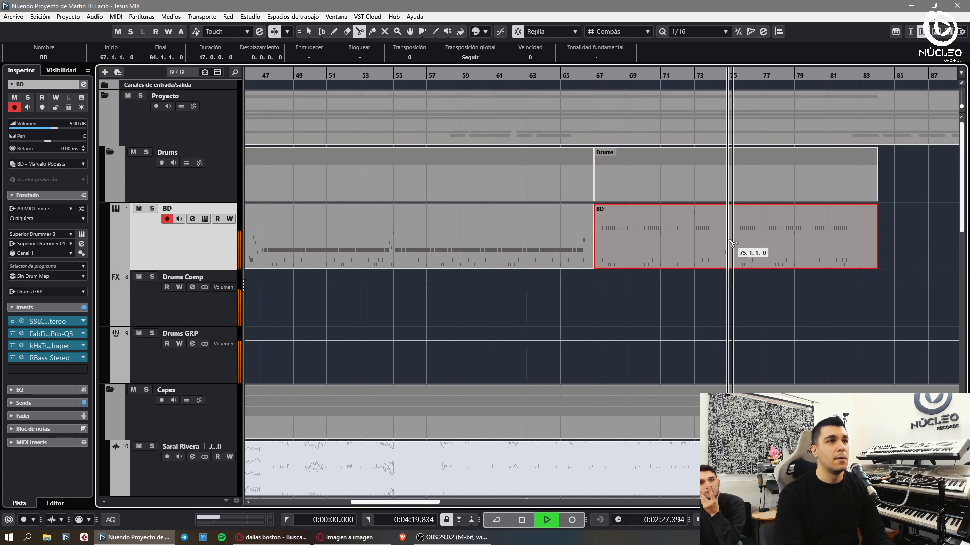
left_click(729, 243, "alt")
left_click(643, 251)
key("Delete")
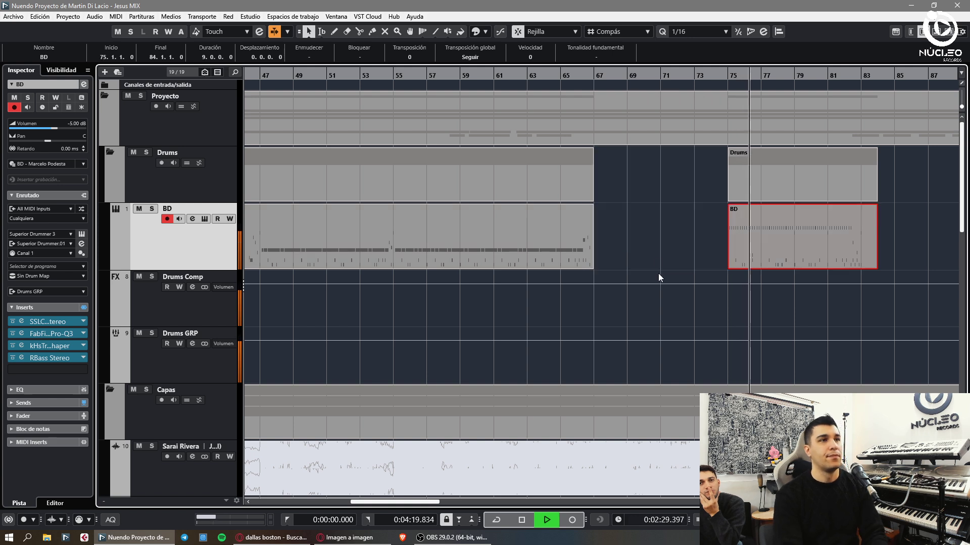
key("ctrl+z")
- Split the parts at bars 74 and 79, removing the bars 67–74 piece
key("3")
left_click(712, 253)
key("Delete")
key("1")
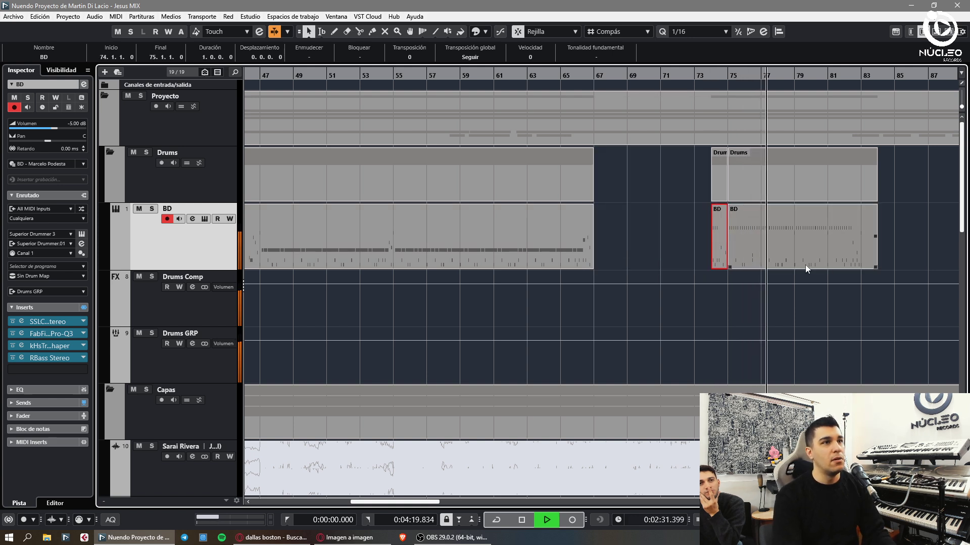
key("h")
left_click(722, 255, "alt")
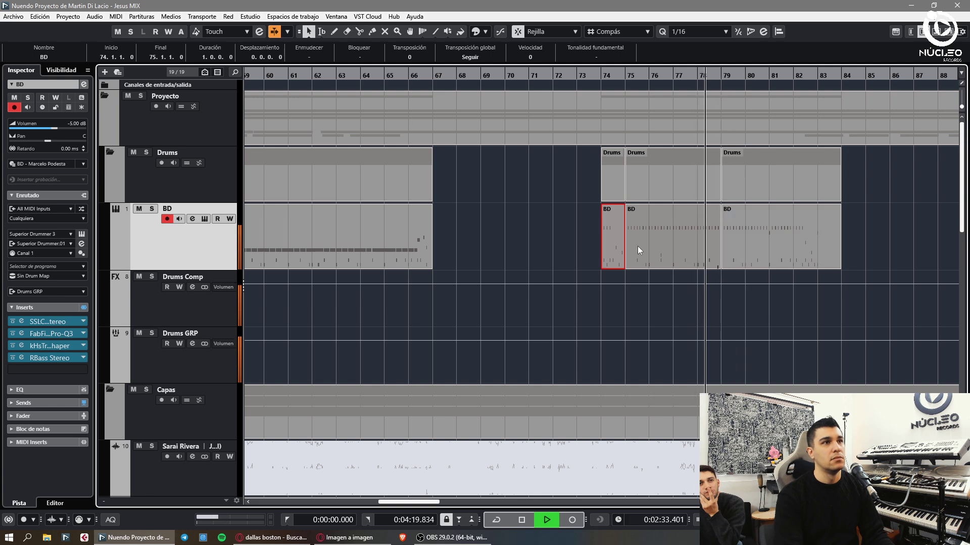
- Copy the bar 75 section to bar 67 and play back from bar 67
left_click_drag(637, 251, 432, 229)
key("space")
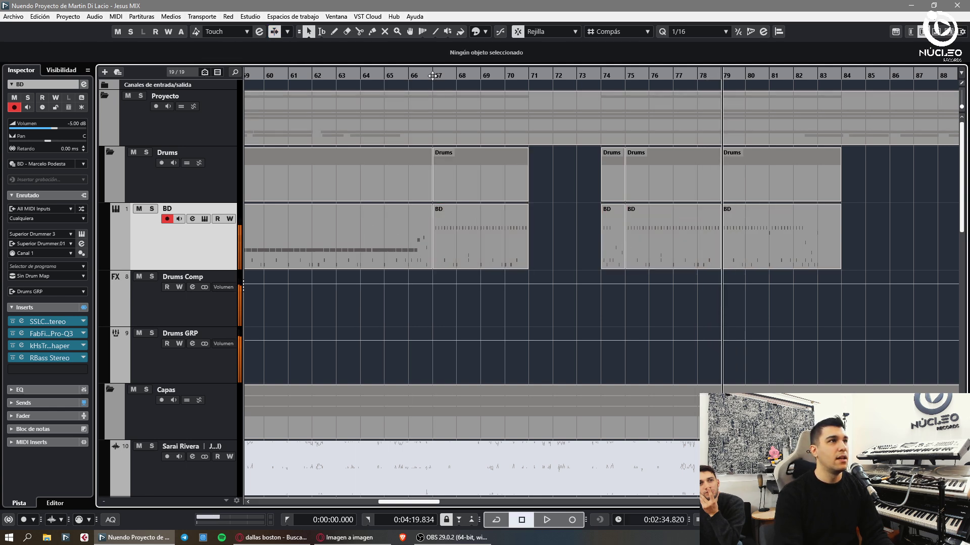
left_click(432, 76)
key("space")
- Inspect the notes near bar 68 in the bars 67–71 BD part's Key Editor
double_click(480, 247)
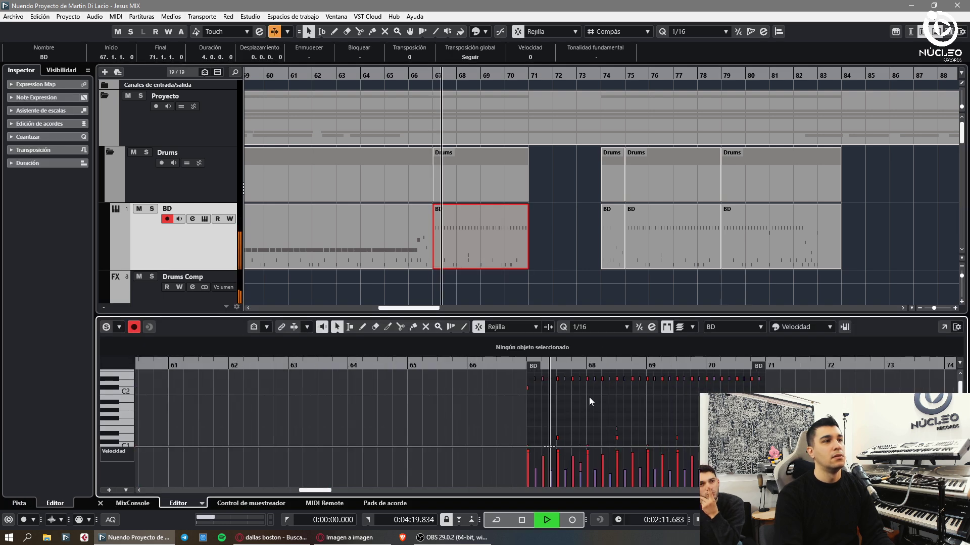
scroll(621, 405, "down", 2)
scroll(620, 405, "up", 2)
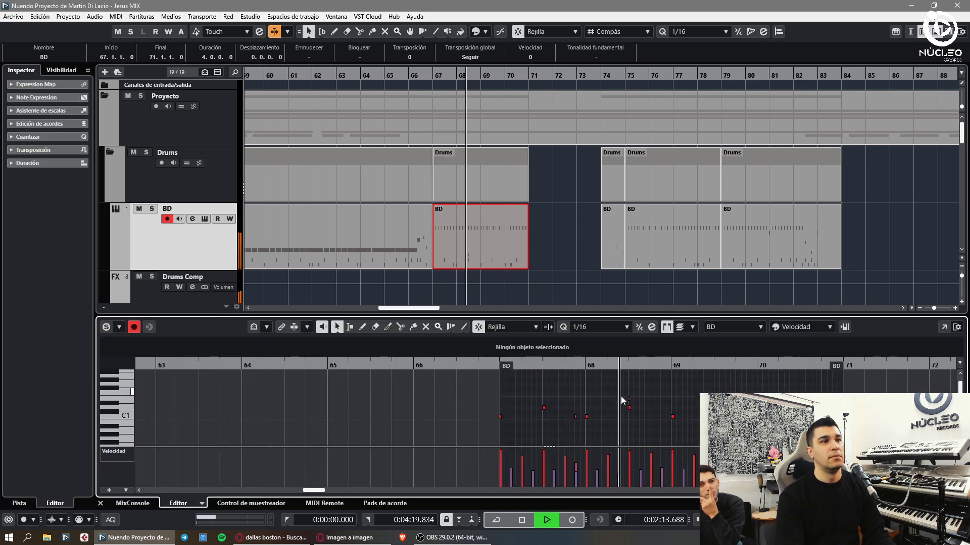
left_click_drag(620, 397, 640, 403)
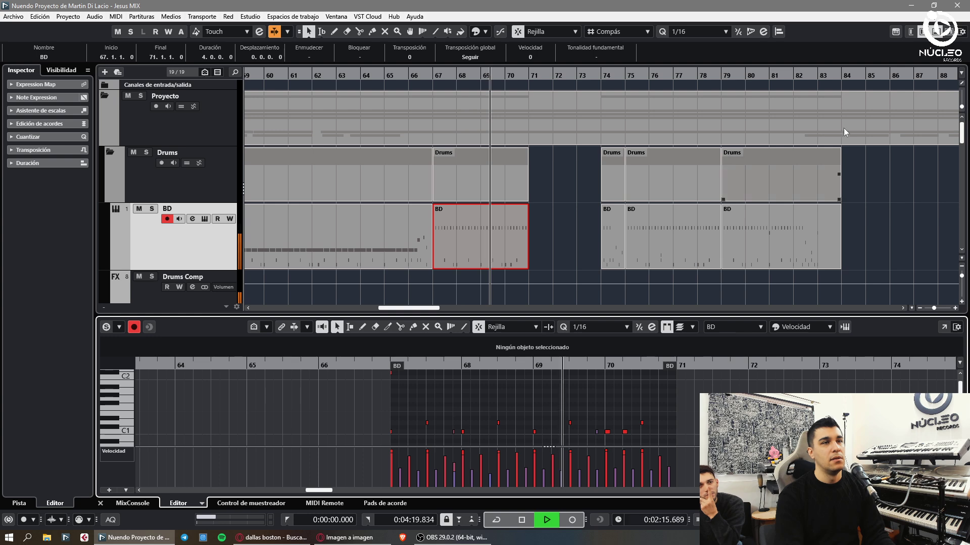
key("ctrl+e")
- Copy the bars 67–71 part to bar 71 and glue the pieces into one 8-bar part
left_click_drag(502, 237, 596, 238)
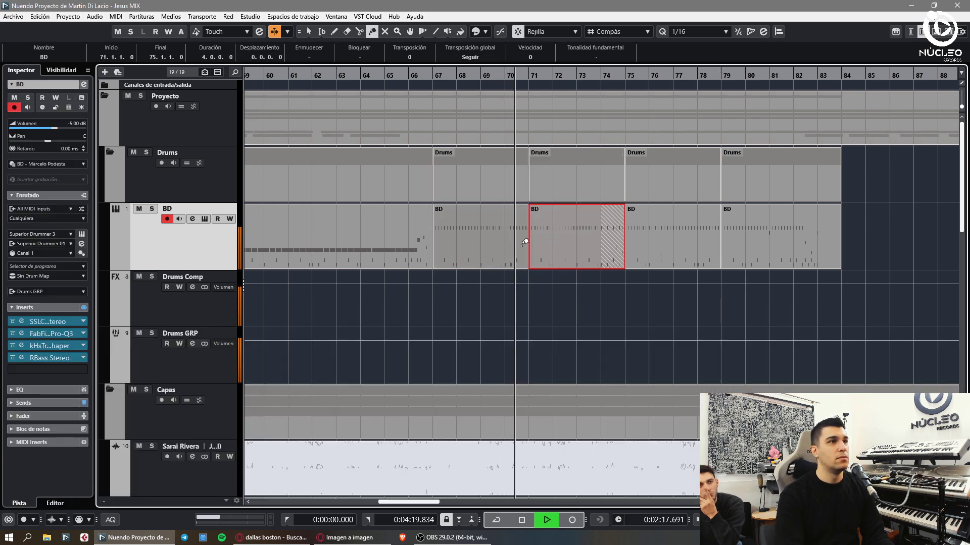
key("3")
left_click(603, 257)
key("ctrl+z")
key("4")
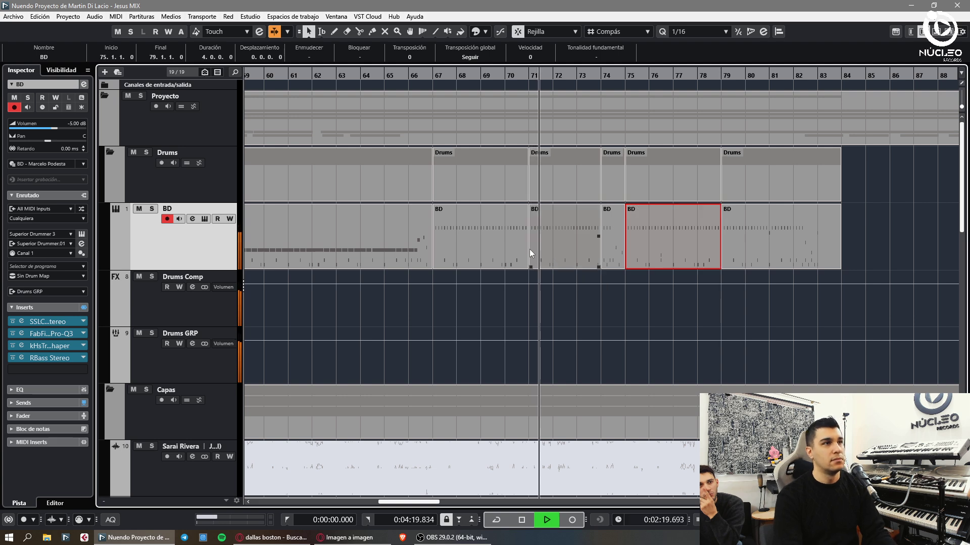
left_click(498, 243)
key("1")
key("ctrl+e")
- Review the merged part's notes during playback, selecting the G#1 note at 74.3.3
scroll(605, 407, "down", 3)
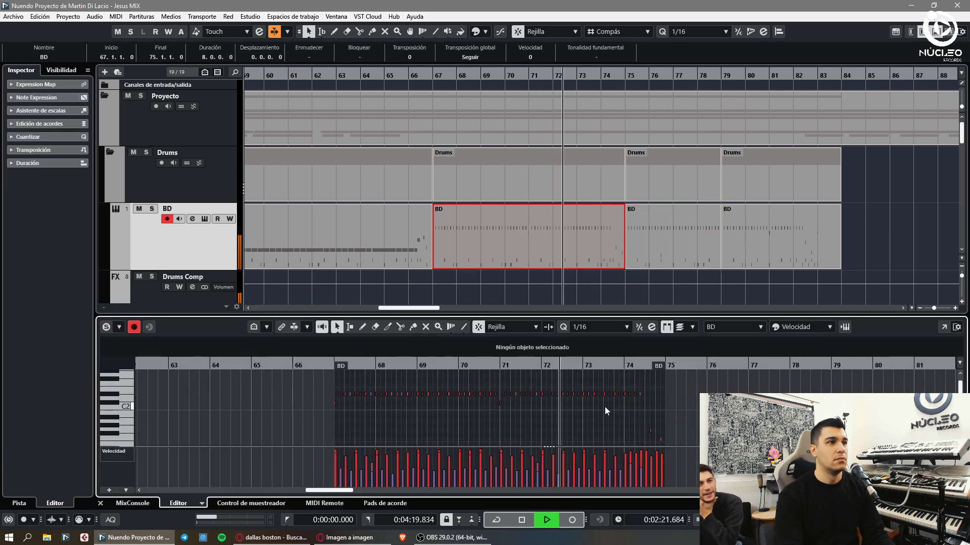
key("space")
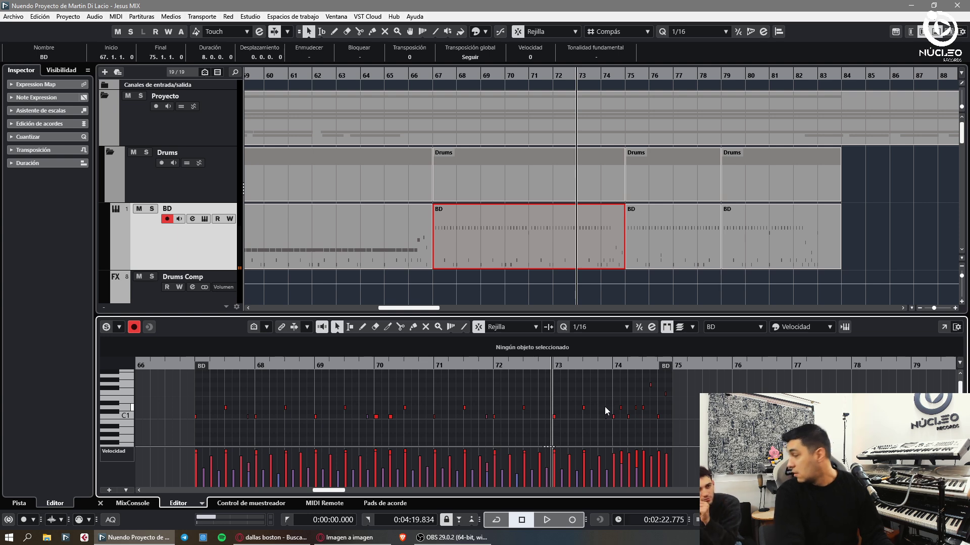
key("space")
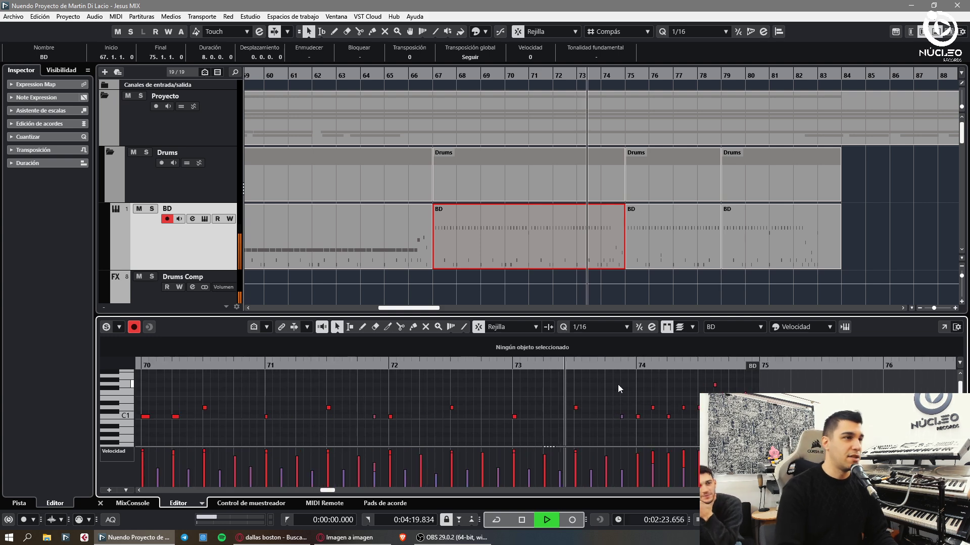
key("h")
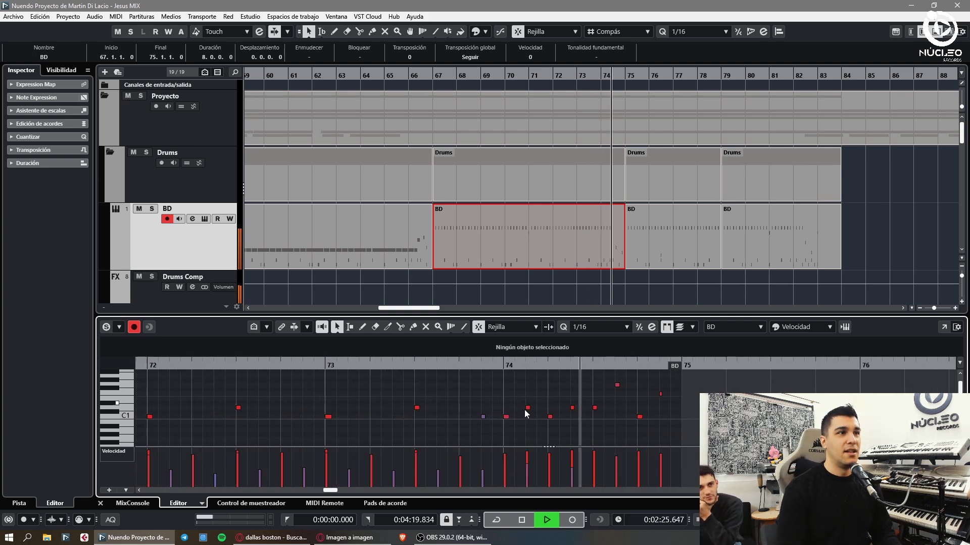
key("g")
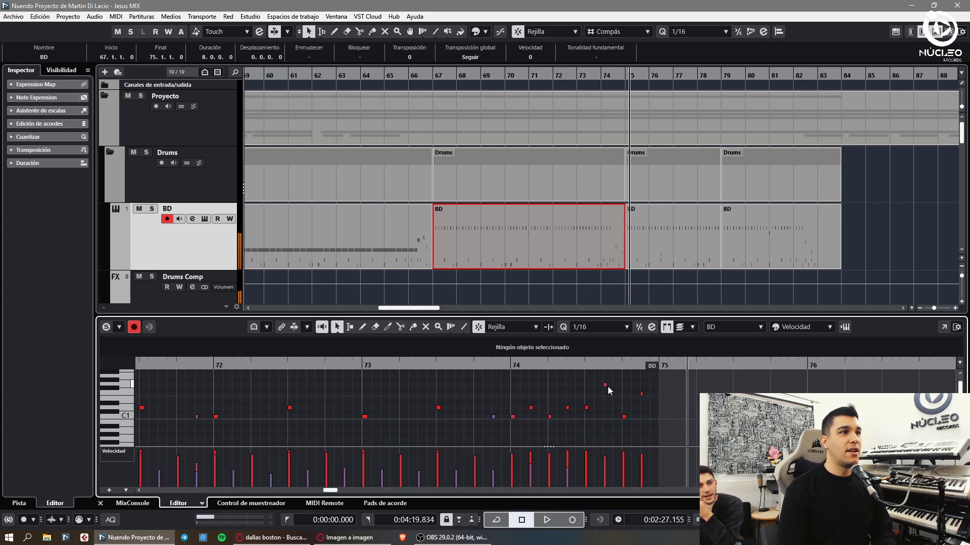
left_click(606, 385)
key("space")
key("g")
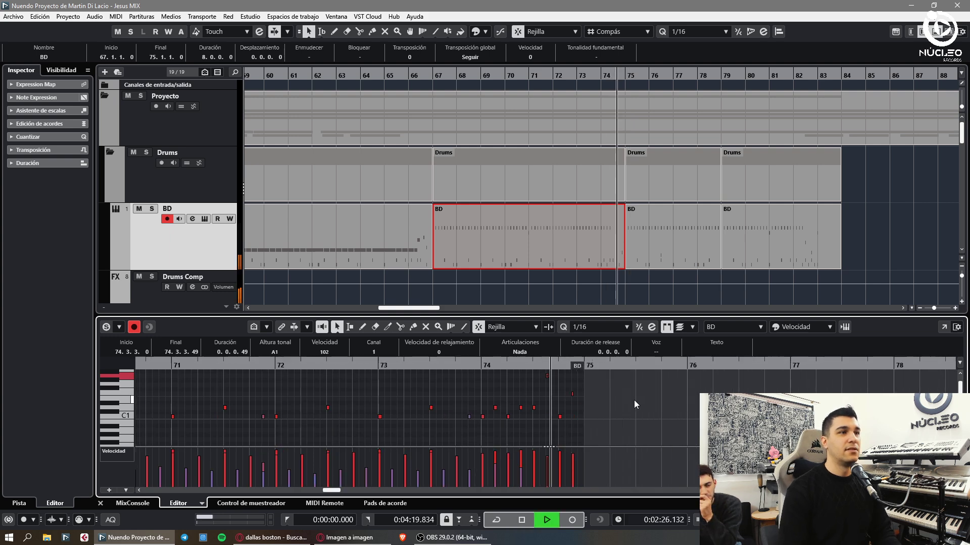
key("ctrl+alt+e")
- Glue the 8-bar BD part to the following part and check the result in the note editor
key("h")
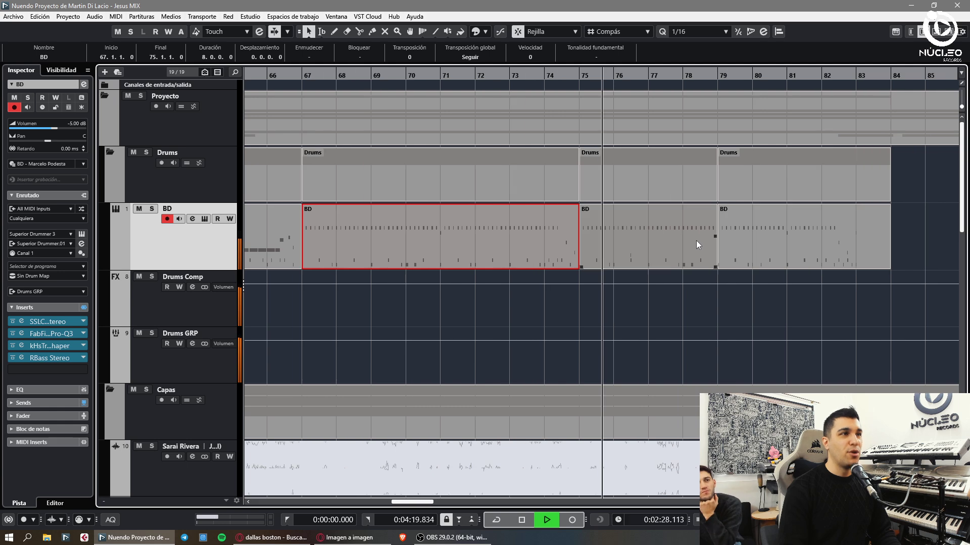
key("h")
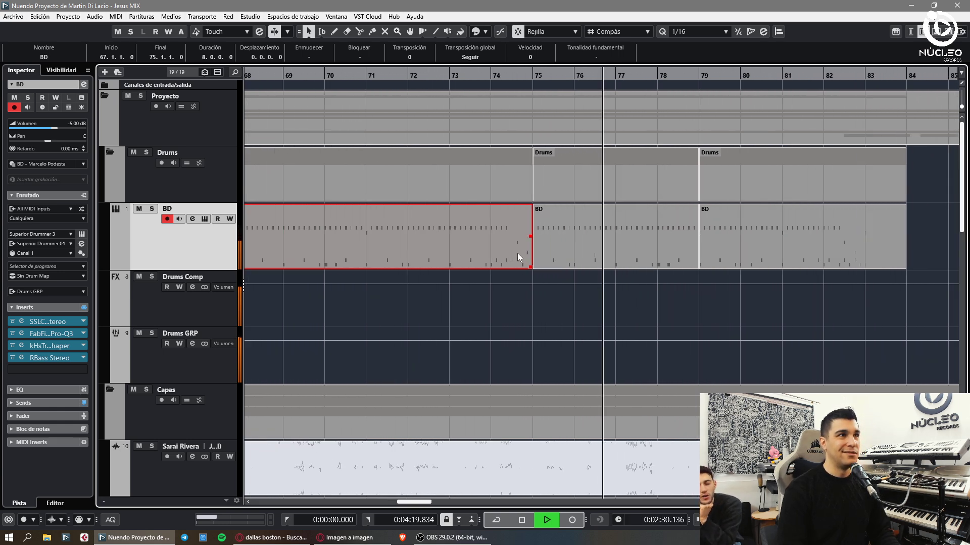
left_click(517, 253)
key("ctrl+alt+e")
scroll(428, 412, "down", 1)
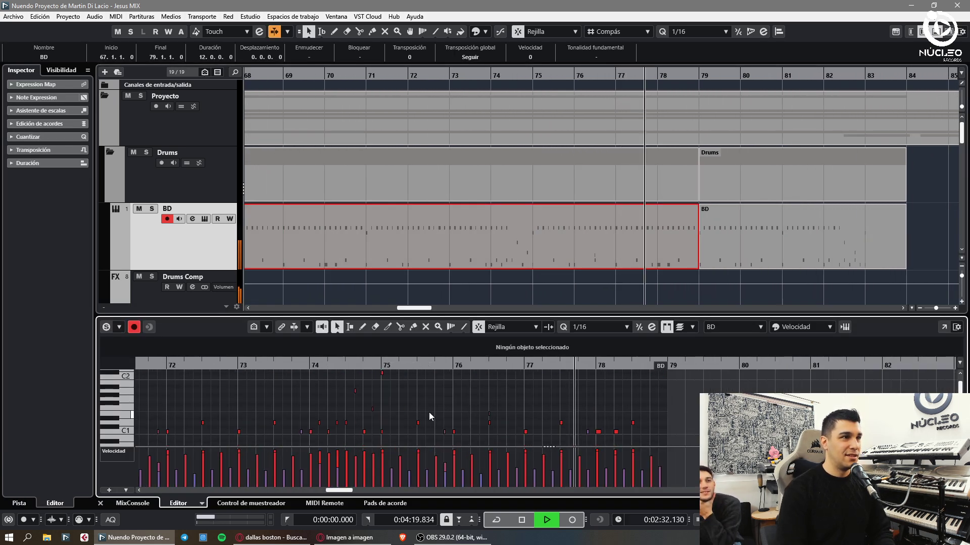
left_click_drag(465, 403, 544, 399)
left_click(680, 401)
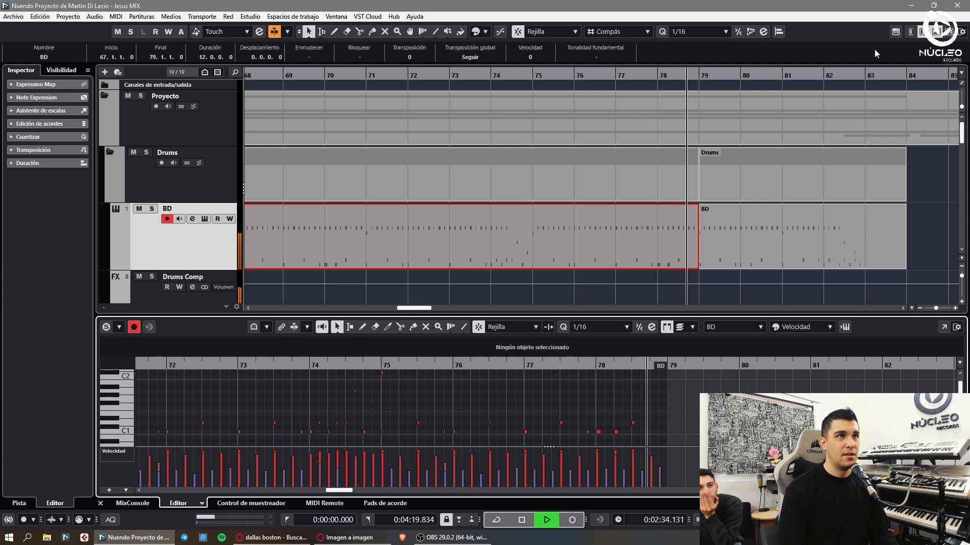
key("ctrl+alt+e")
- Glue the last BD part onto the long part and view its notes at bars 80–84
key("g")
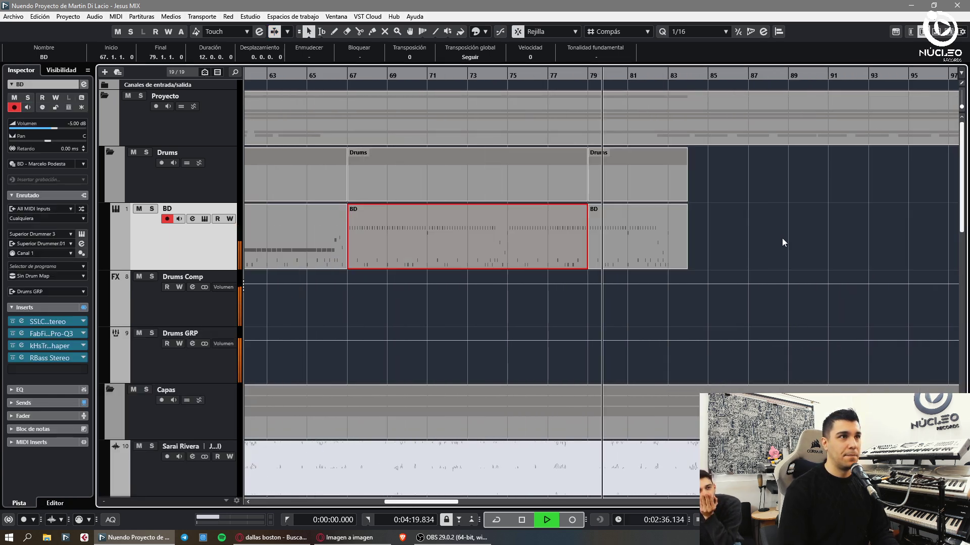
left_click(763, 224)
key("ctrl+alt+e")
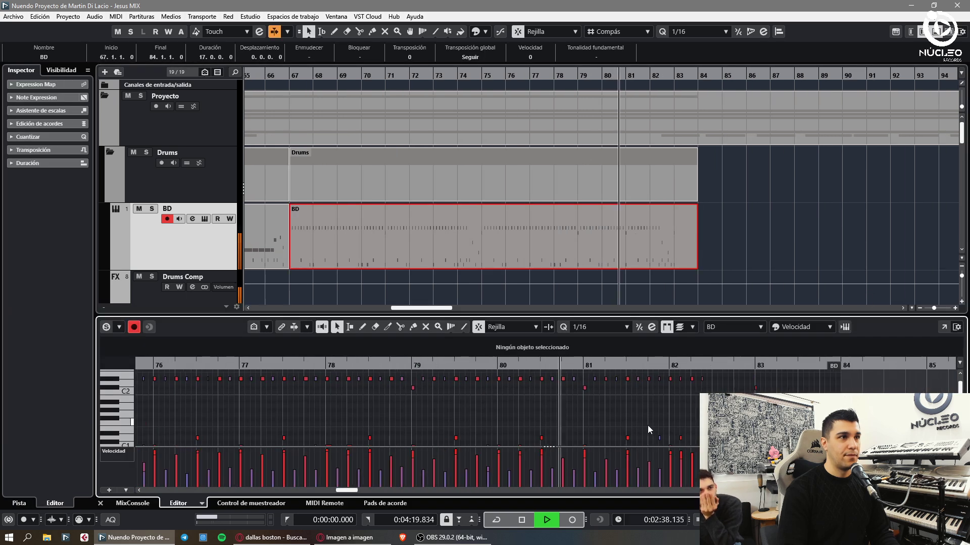
key("h")
key("h")
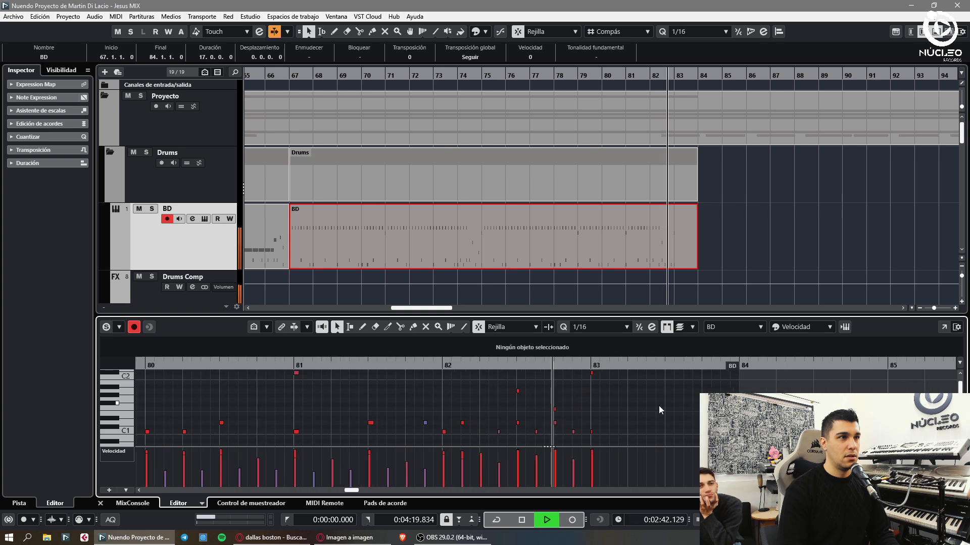
key("space")
- Raise the fill note at bar 82 beat 3 from A1 to B1 and audition it
left_click_drag(490, 386, 525, 395)
left_click(537, 409)
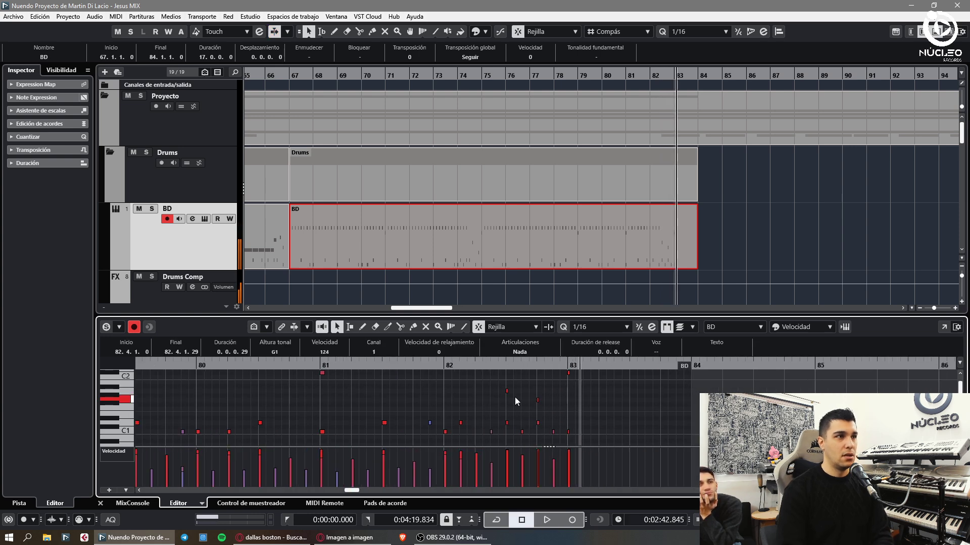
key("Left")
key("Up")
key("Up")
key("space")
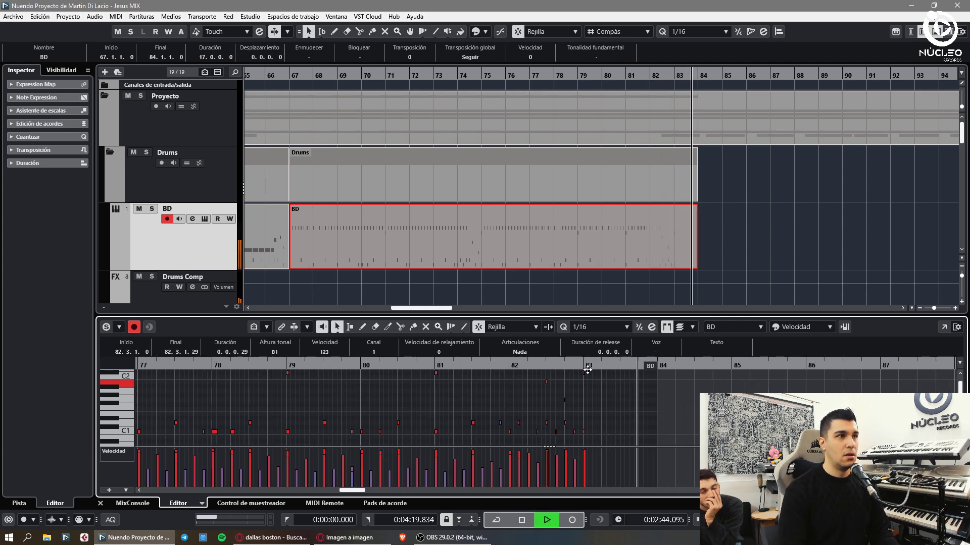
key("space")
key("ctrl+e")
- Split the BD part at bar 83, delete the piece after it, and play from bar 81
key("3")
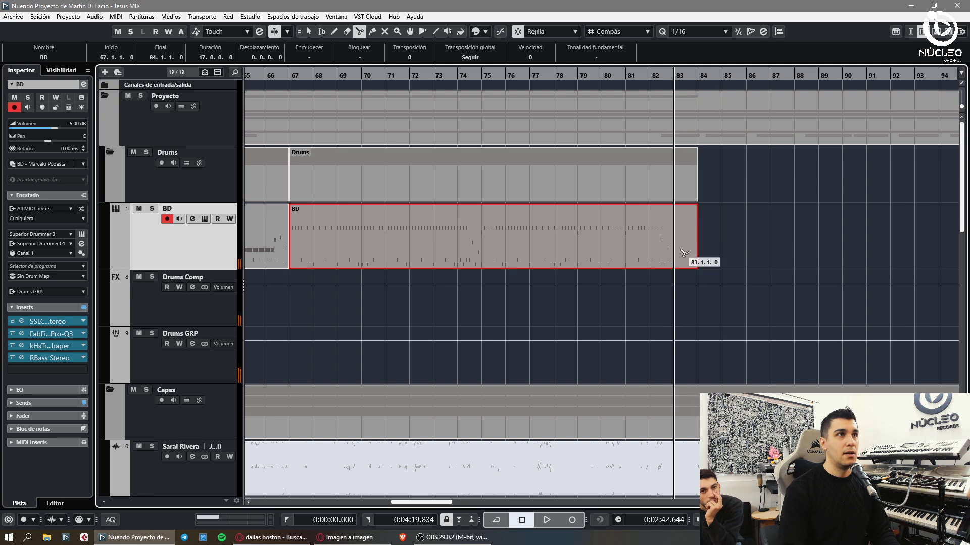
left_click(683, 253)
key("1")
key("Delete")
key("space")
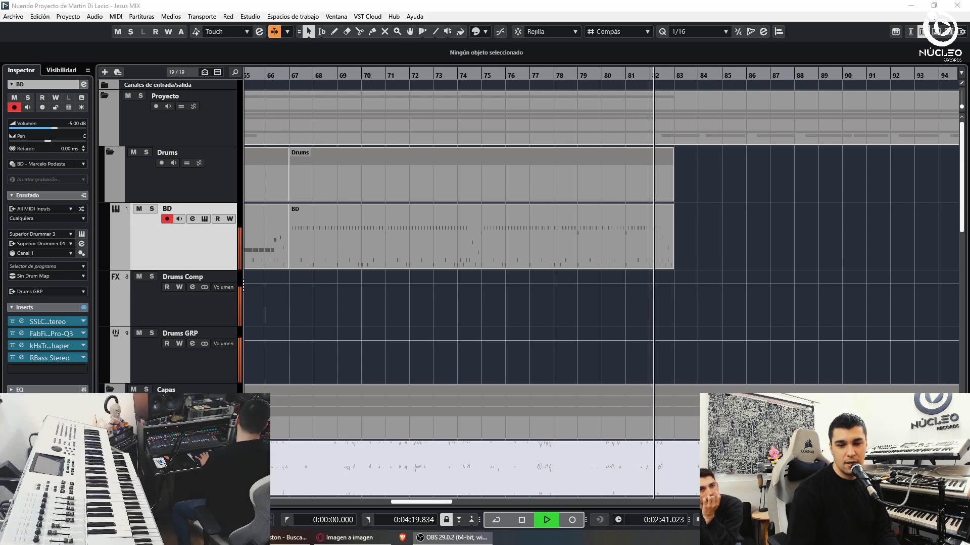
- Record a new MIDI take on the BD track continuing past bar 83
key("KP_Multiply")
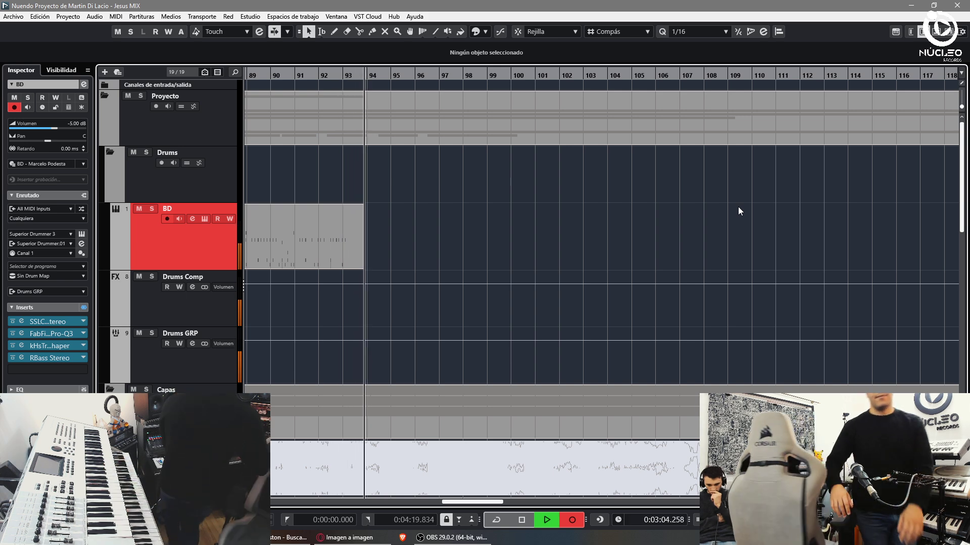
- Stop recording, delete the first BD take, and start recording a fresh take
key("space")
key("g")
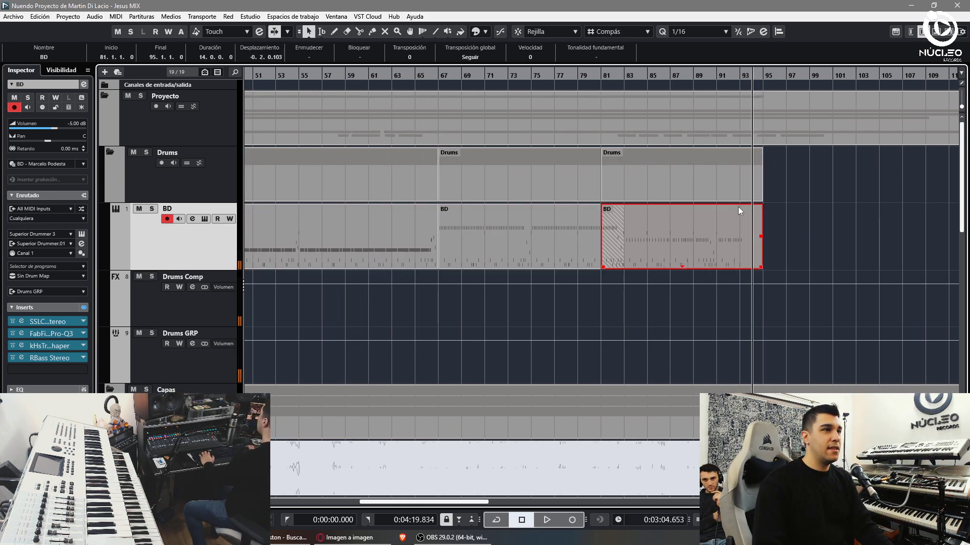
key("Delete")
key("h")
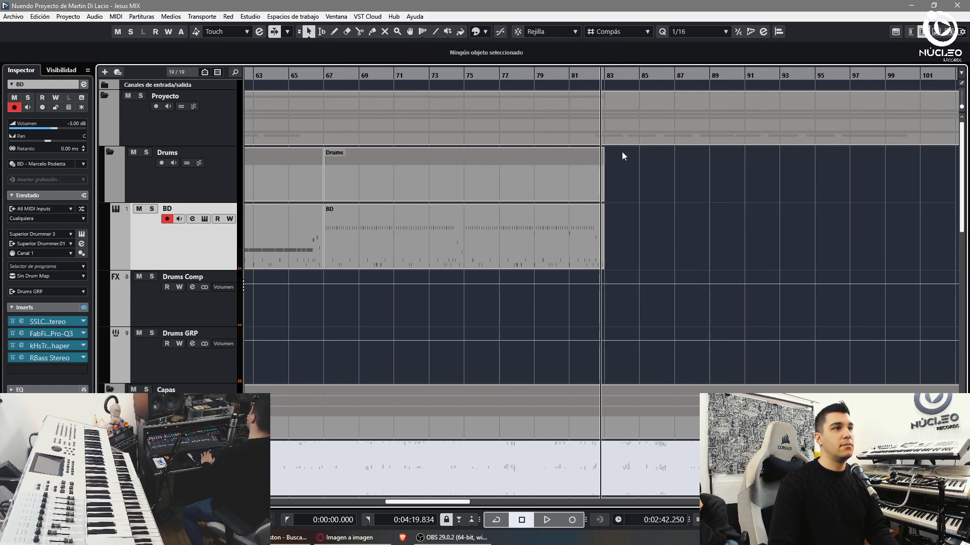
key("h")
key("KP_Multiply")
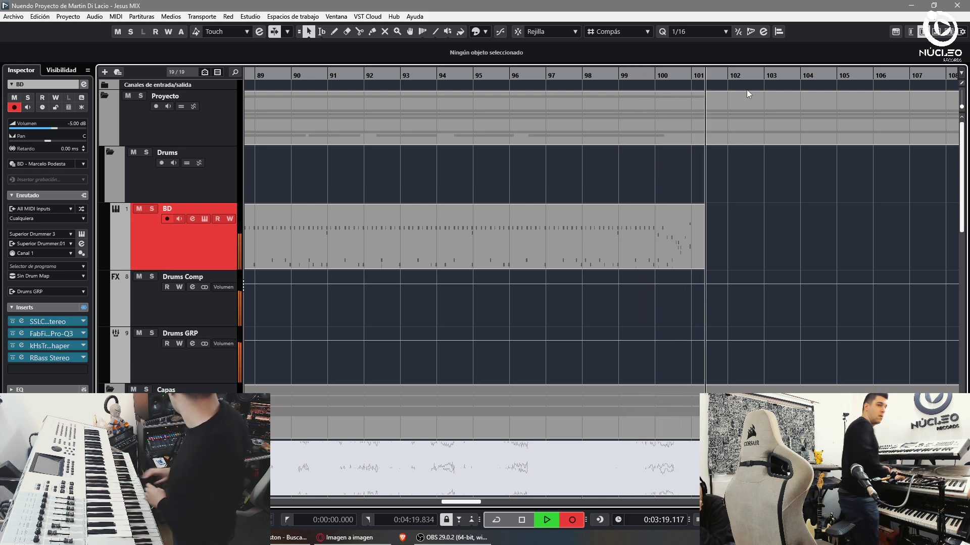
- Stop recording and split the new BD take at bar 83, keeping 1/16 quantize
key("space")
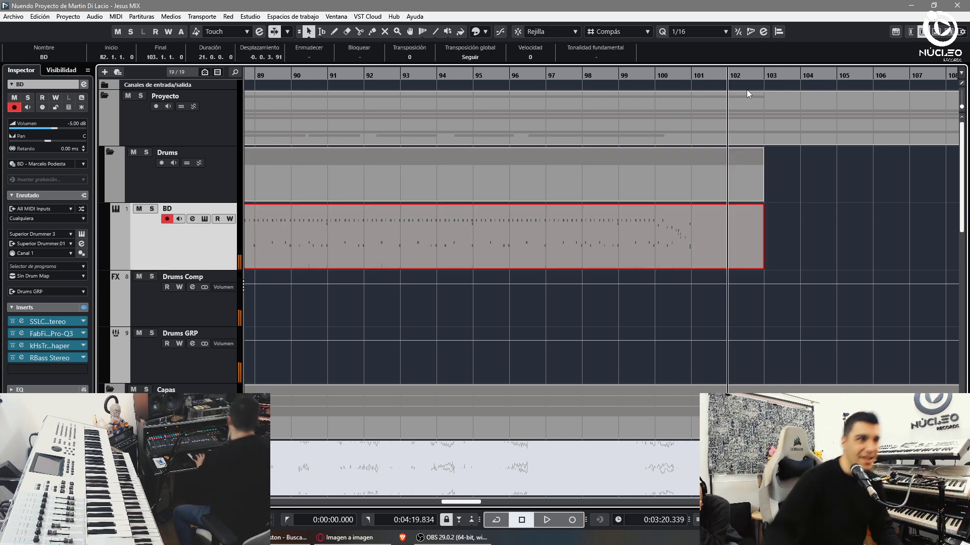
key("g")
key("g")
key("g")
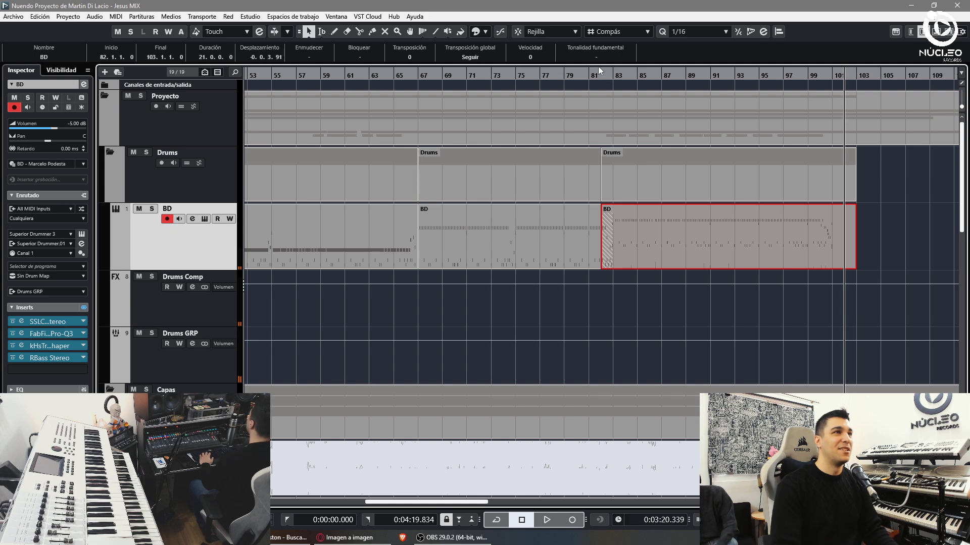
left_click(606, 74)
key("h")
key("h")
key("h")
key("h")
key("h")
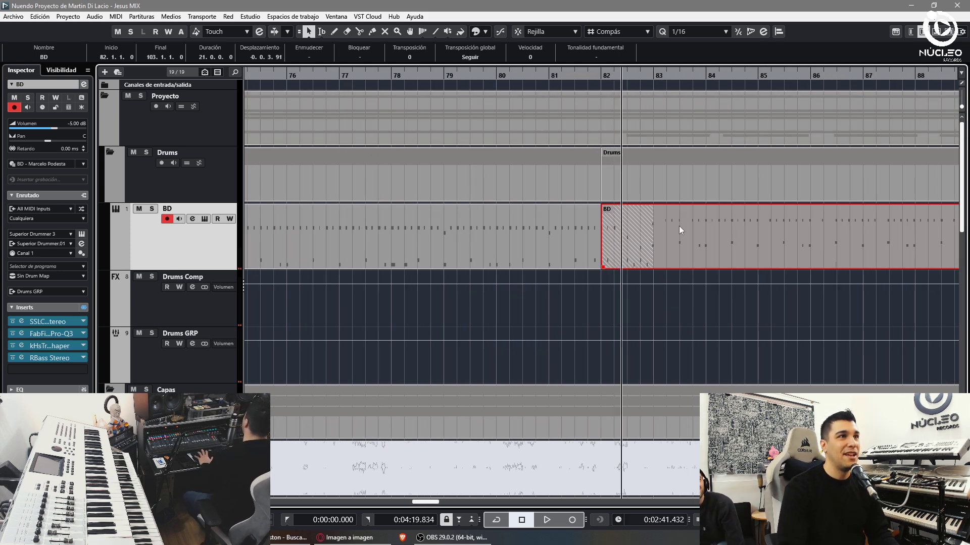
left_click(677, 31)
left_click(792, 245)
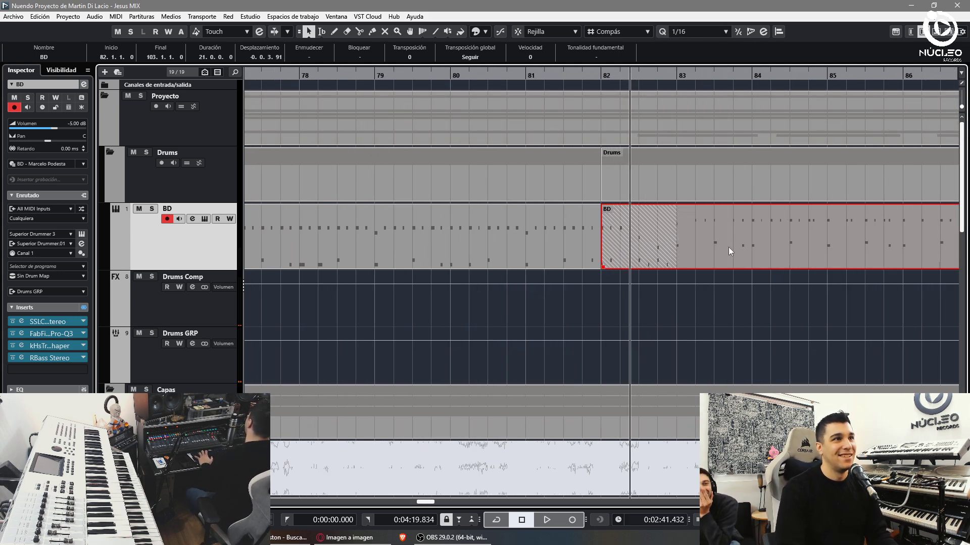
left_click(677, 252, "alt")
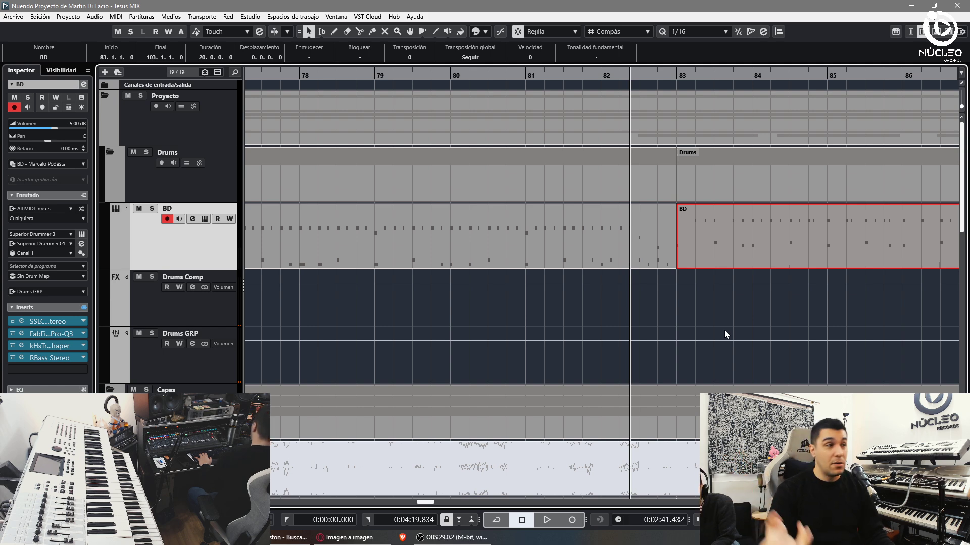
- Play back around bars 77–90 to check the new take joins the long part
left_click(672, 293)
key("g")
key("g")
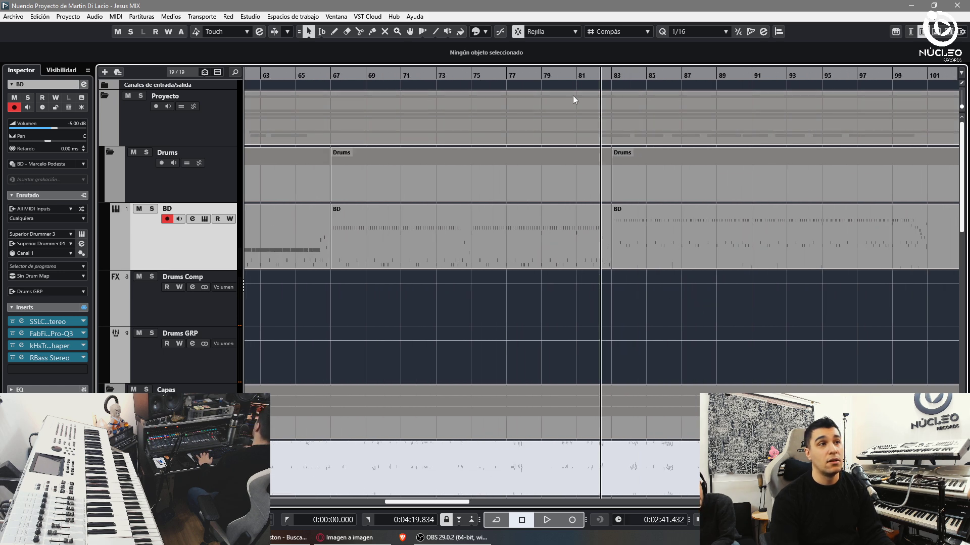
key("space")
key("h")
key("h")
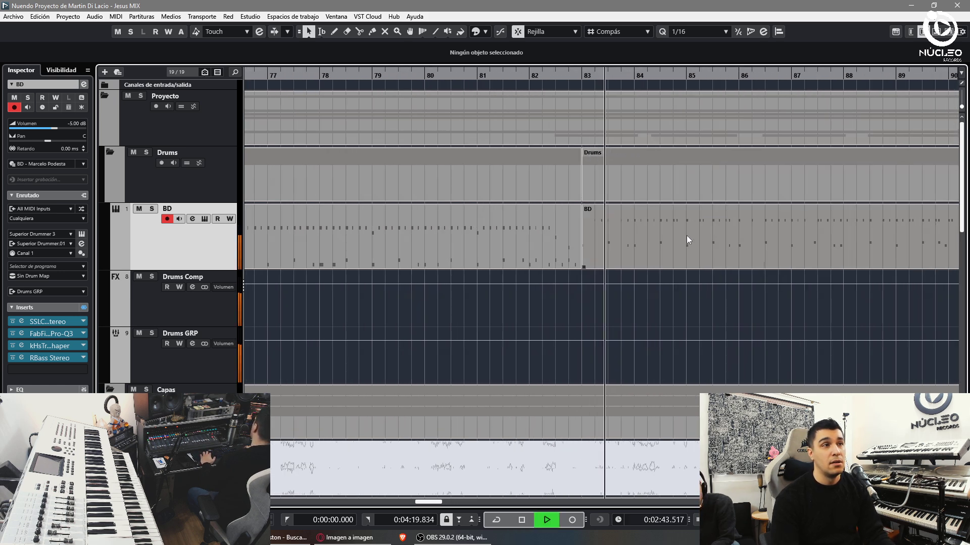
key("g")
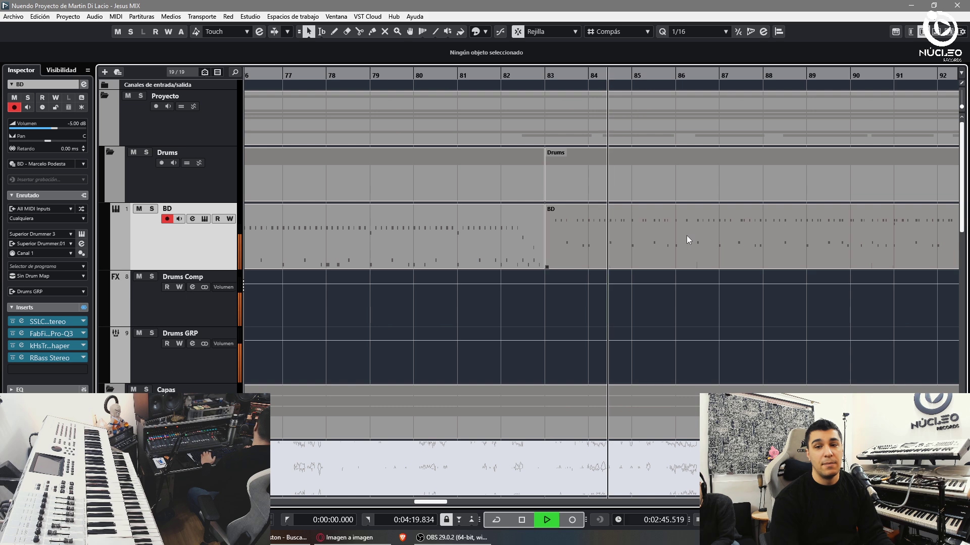
key("space")
key("g")
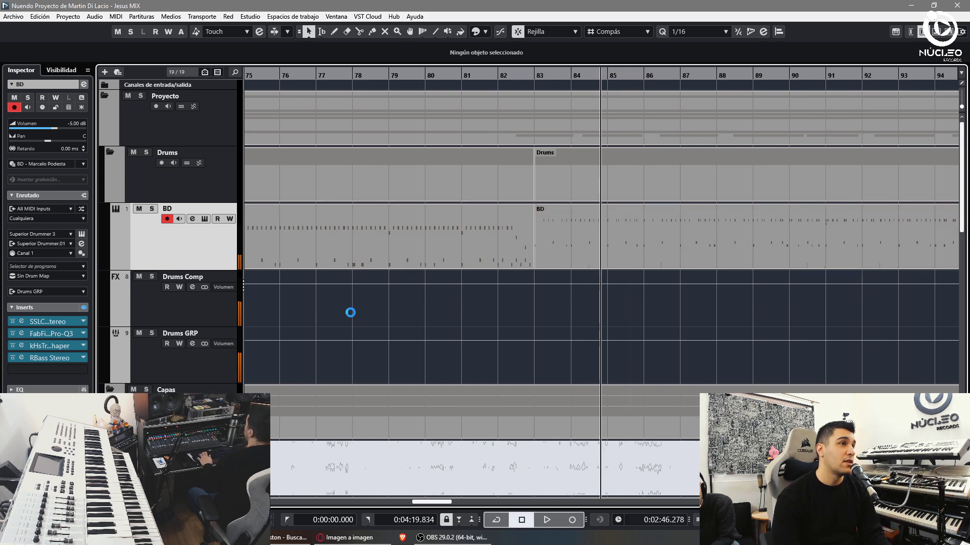
key("space")
- Open the new BD part in the Key Editor and set the quantize value to 1/8
key("h")
double_click(686, 251)
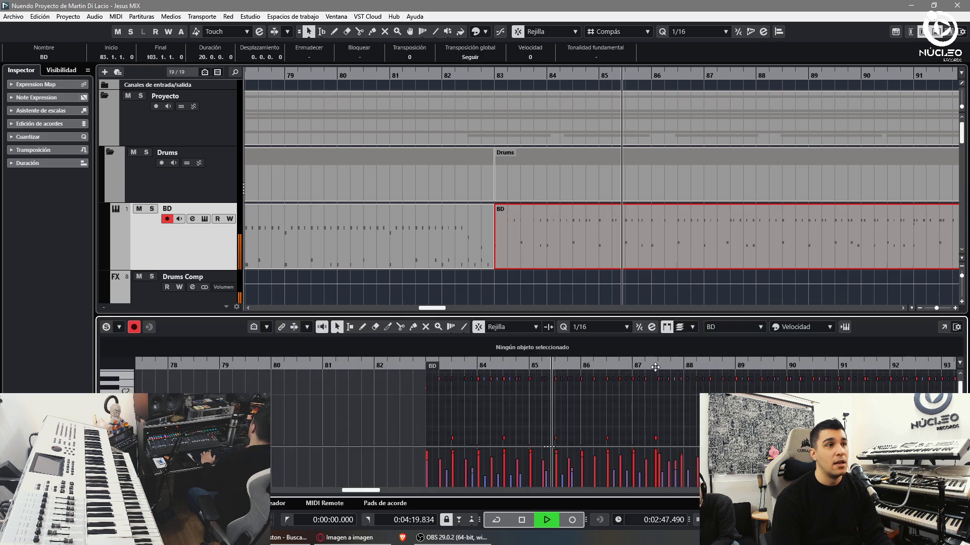
key("g")
key("g")
left_click(599, 327)
left_click(614, 151)
scroll(563, 303, "down", 3)
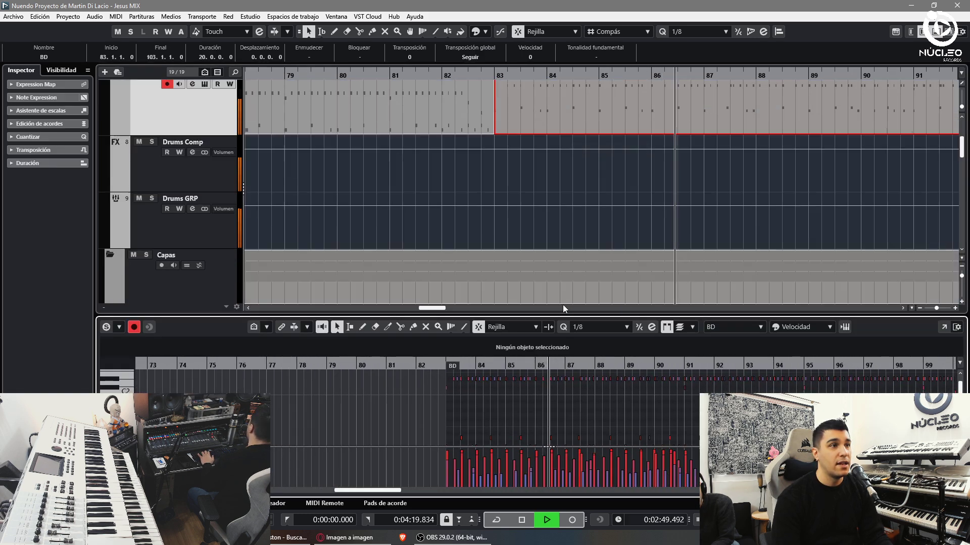
key("g")
key("g")
key("g")
key("g")
key("g")
key("g")
key("ctrl+a")
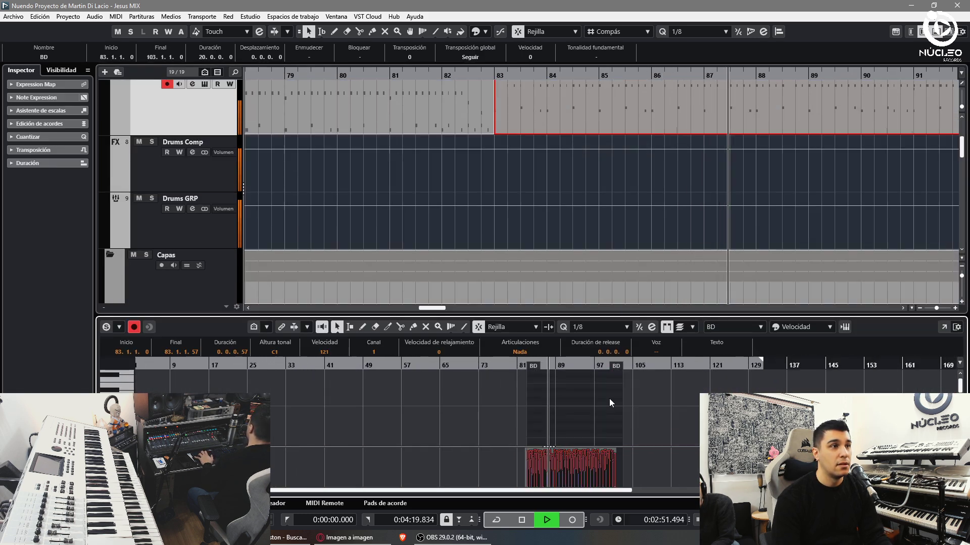
key("h")
key("h")
key("h")
key("h")
key("h")
key("h")
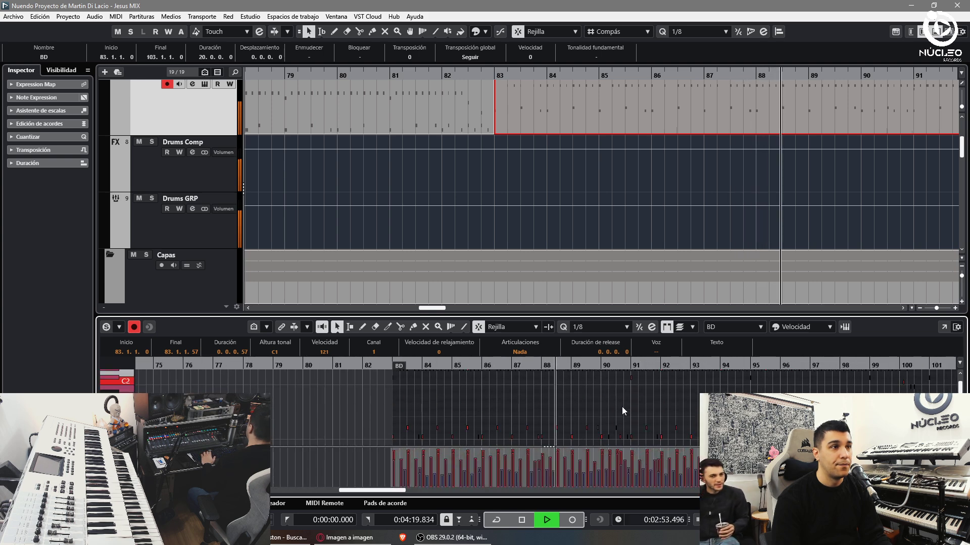
left_click(624, 409)
- Inspect the notes across bars 83–103, checking the notes in bars 95 and 99
key("h")
key("h")
key("h")
key("h")
key("h")
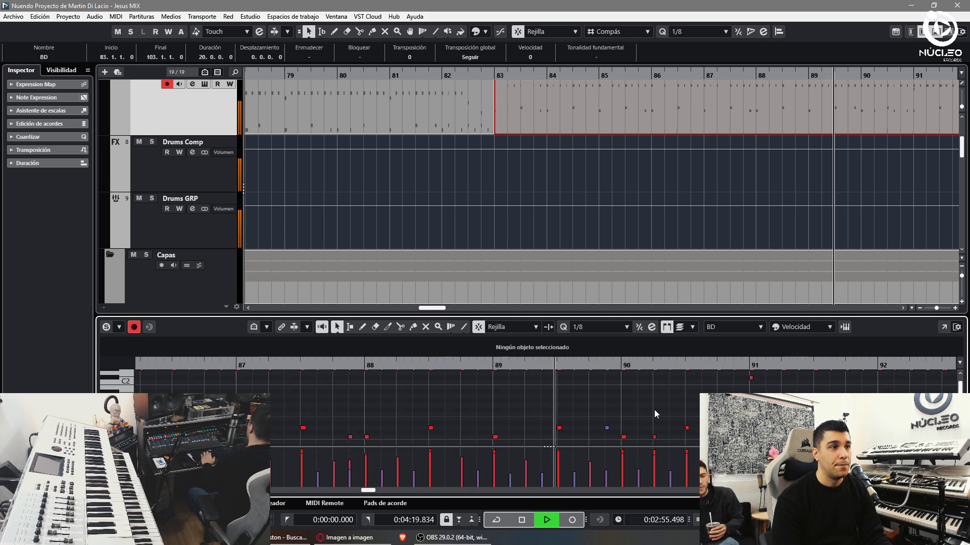
key("g")
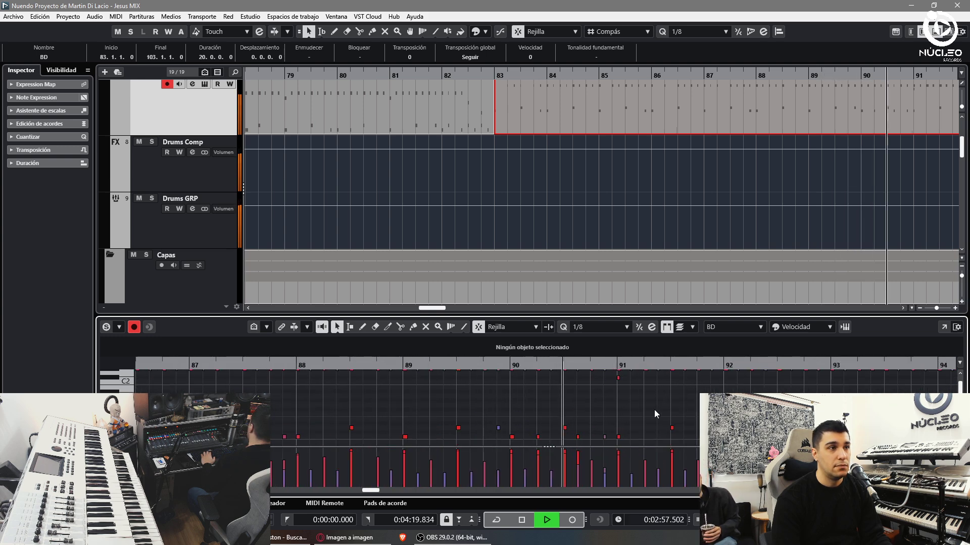
key("g")
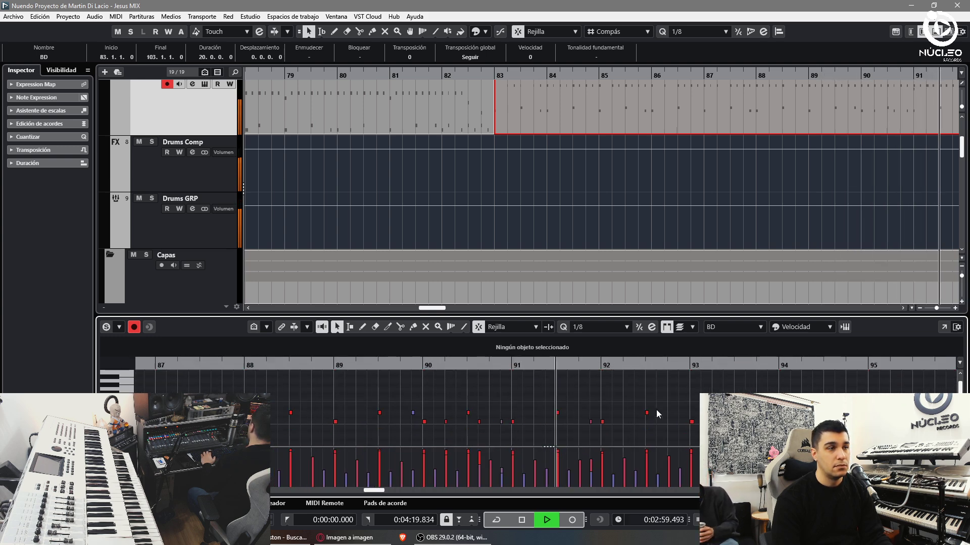
key("g")
key("g")
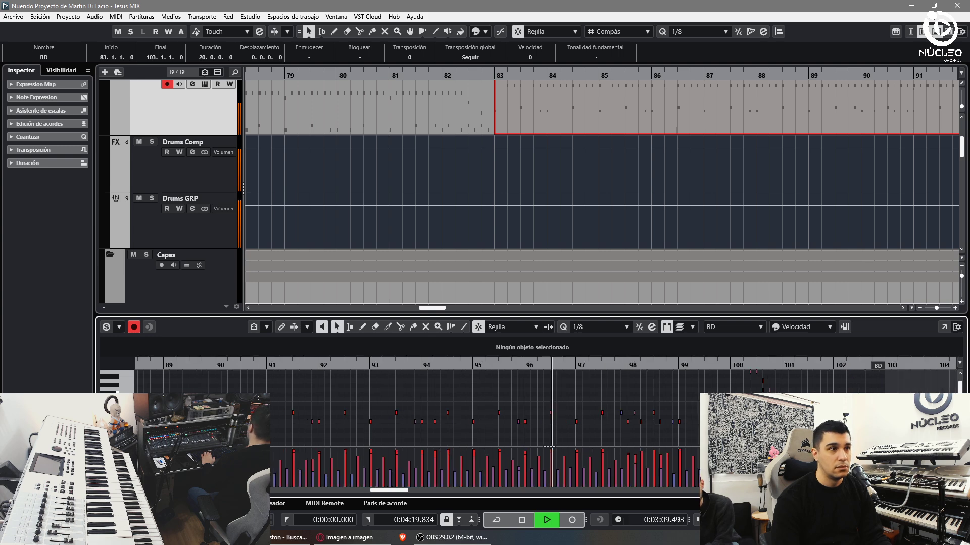
key("h")
scroll(549, 447, "down", 1)
left_click(454, 393)
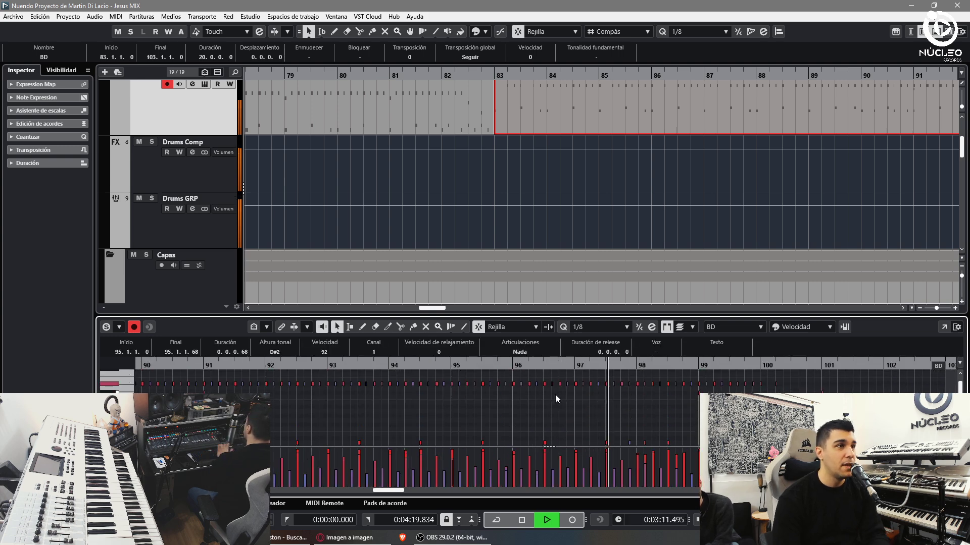
left_click(641, 410)
key("h")
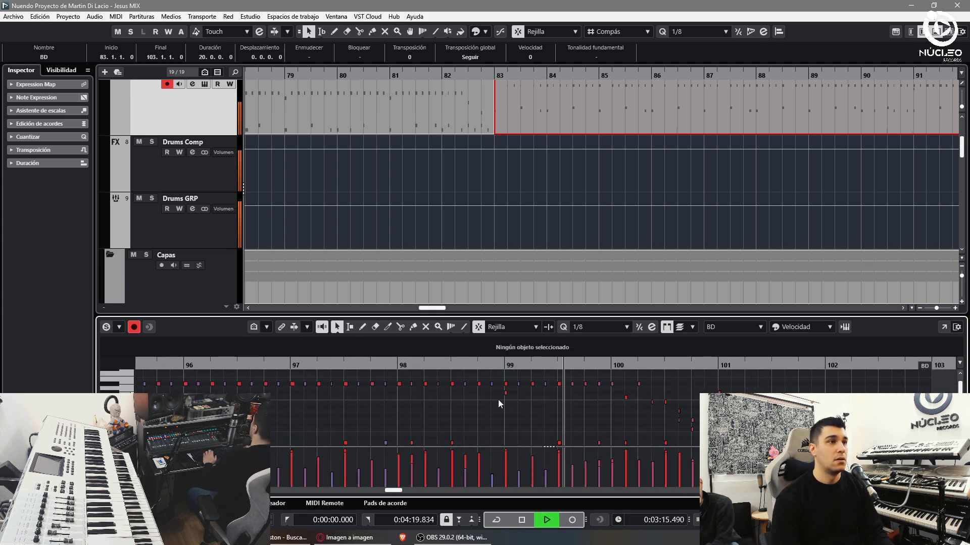
left_click(501, 398)
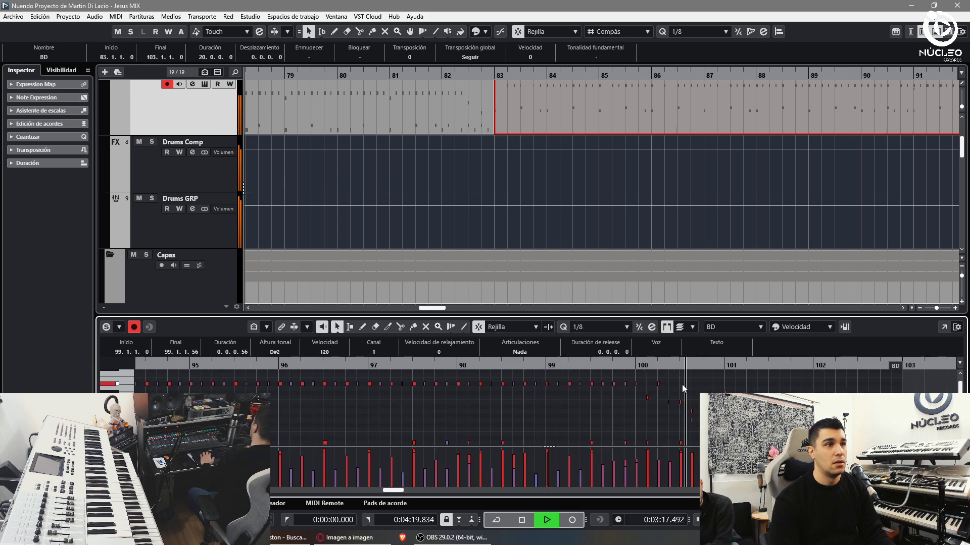
left_click(601, 401)
key("space")
- With the grid at 1/16, select and quantize the fill notes in bar 100
left_click(596, 331)
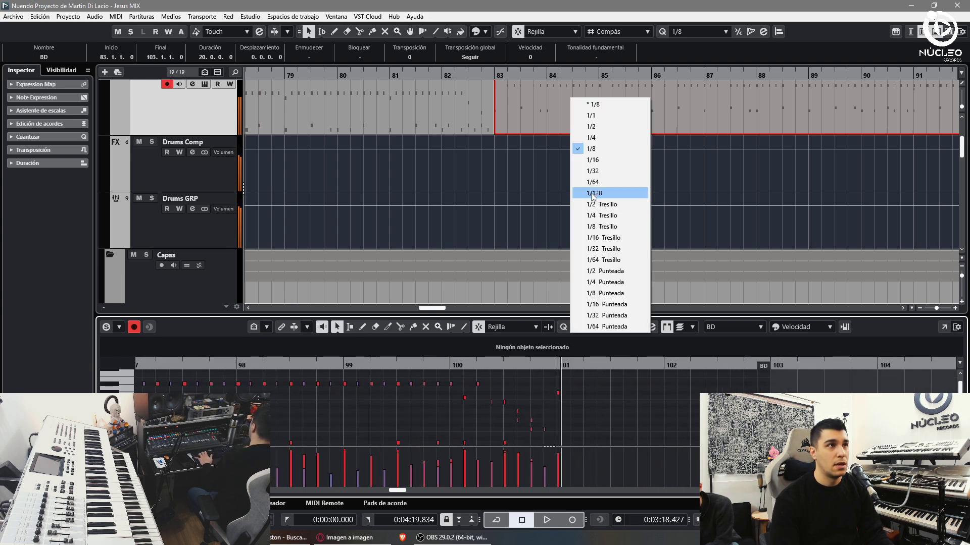
left_click(593, 160)
key("q")
left_click_drag(468, 455, 563, 441)
key("space")
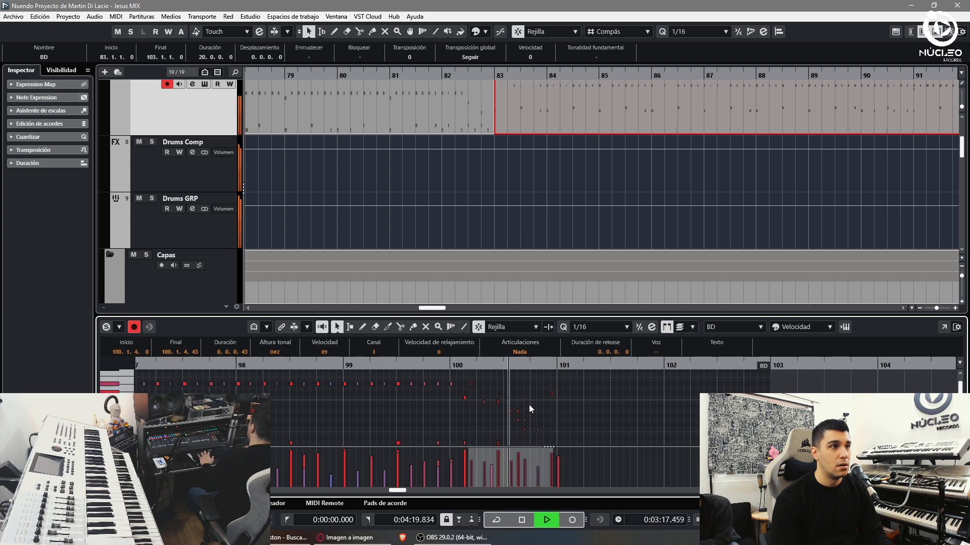
left_click(529, 404)
key("space")
scroll(591, 327, "down", 15)
- Quantize the fill to 1/16 Tresillo triplets and audition it from bar 100
left_click(589, 328)
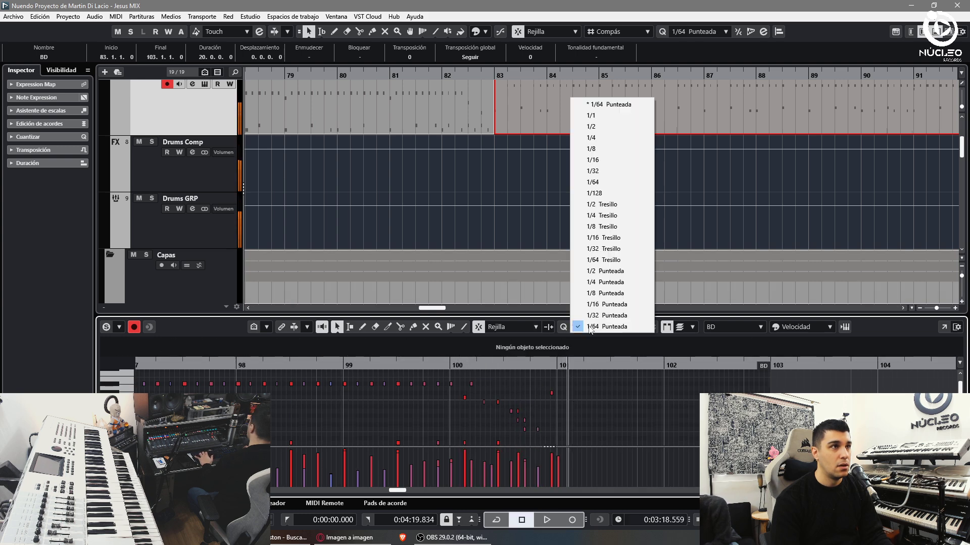
left_click(607, 238)
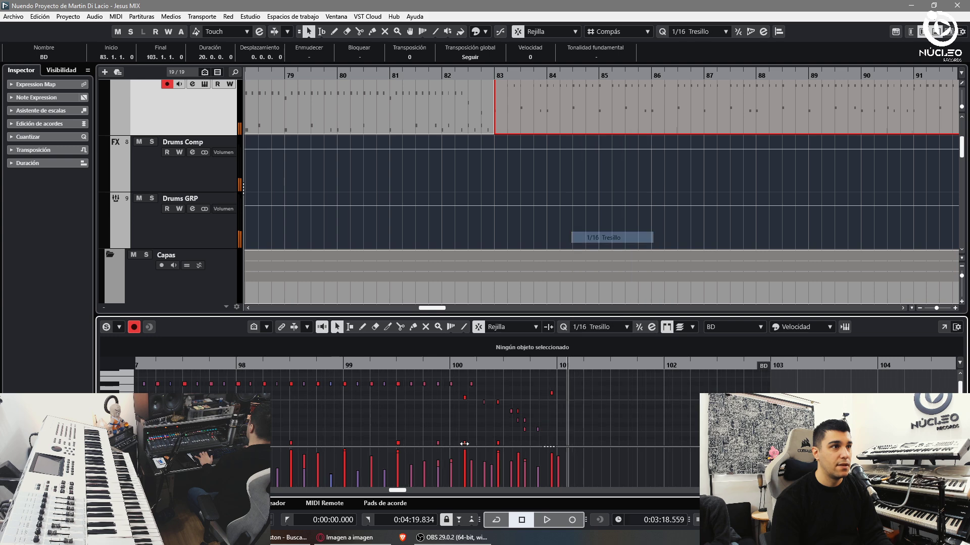
left_click_drag(555, 432, 555, 433)
key("q")
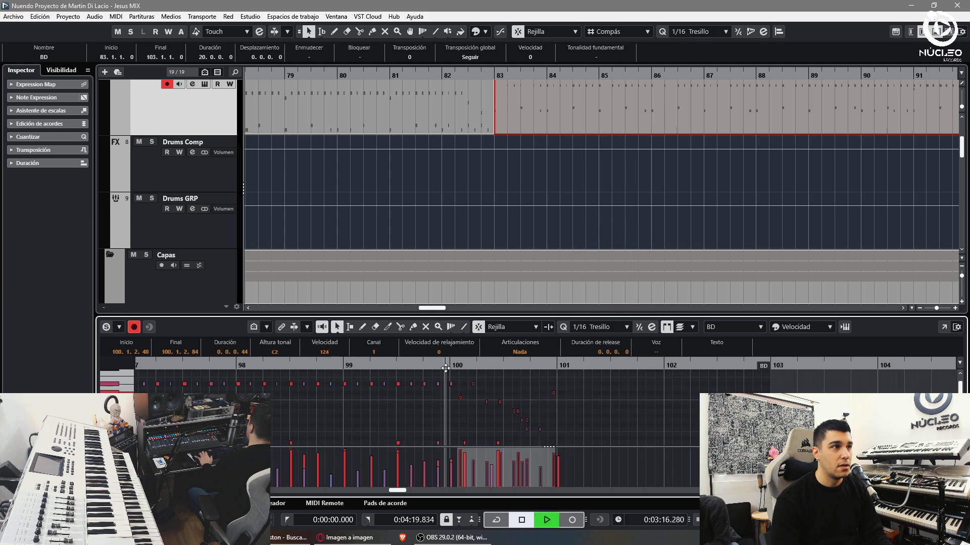
left_click(498, 386)
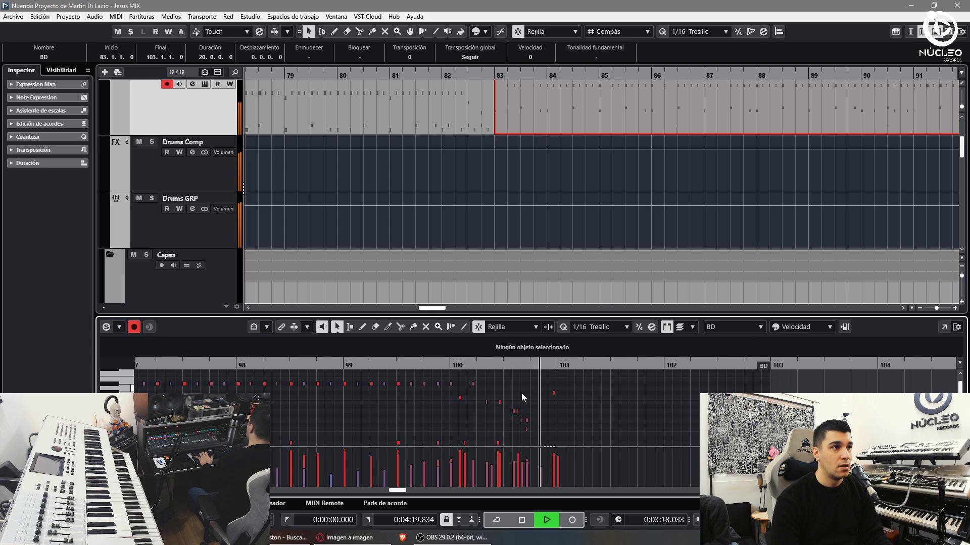
key("space")
left_click(525, 420)
scroll(504, 380, "down", 1)
left_click(447, 365)
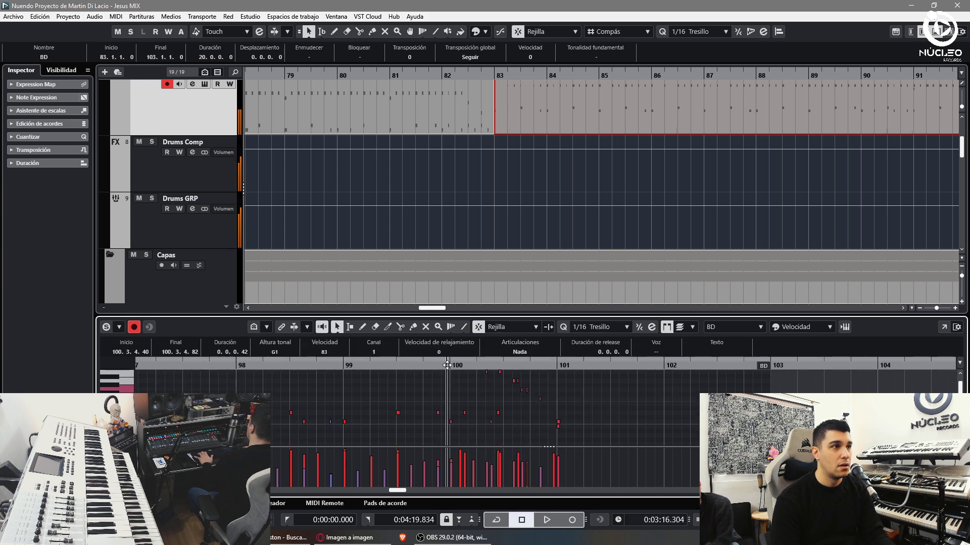
key("h")
key("space")
left_click(524, 433)
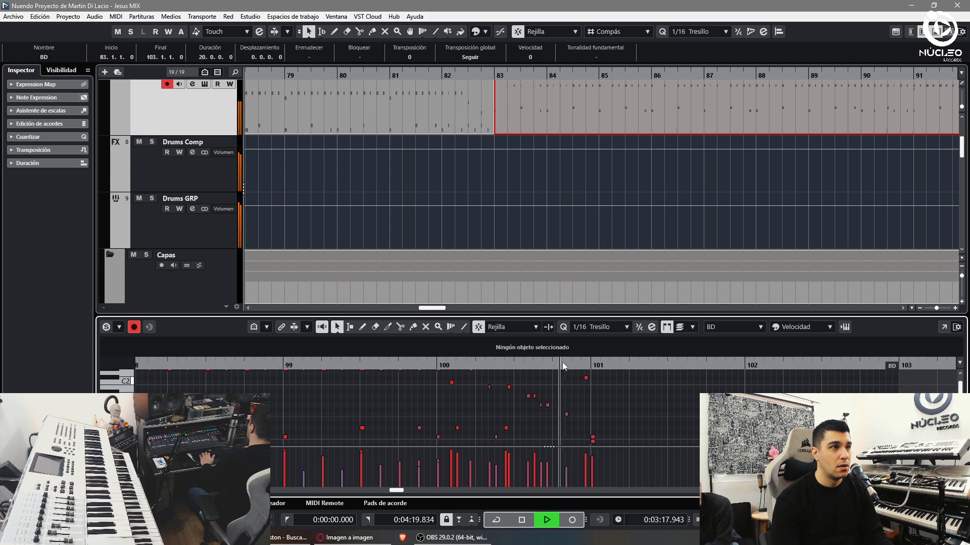
- Select the bar-100 fill notes and quantize them to a 1/8 grid
left_click(610, 327)
left_click(593, 160)
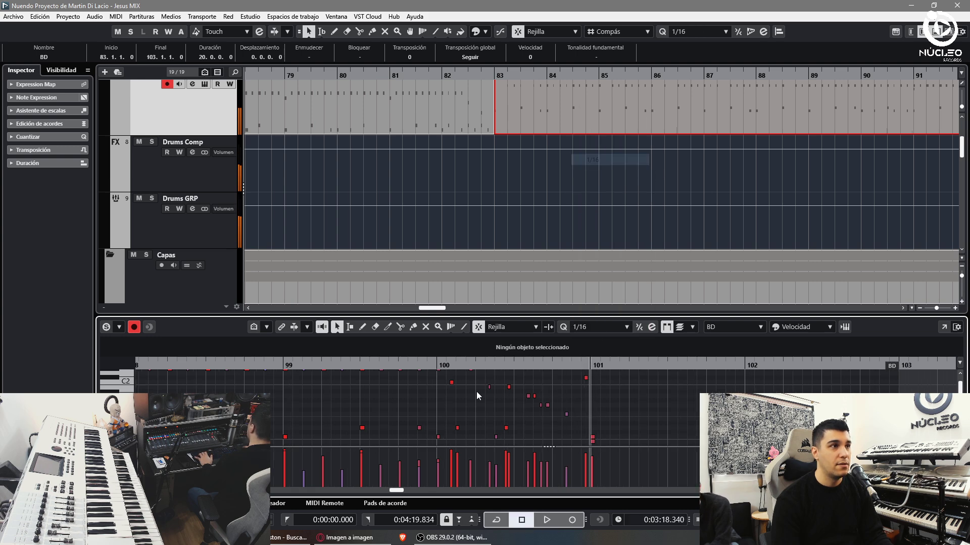
left_click_drag(424, 412, 525, 449)
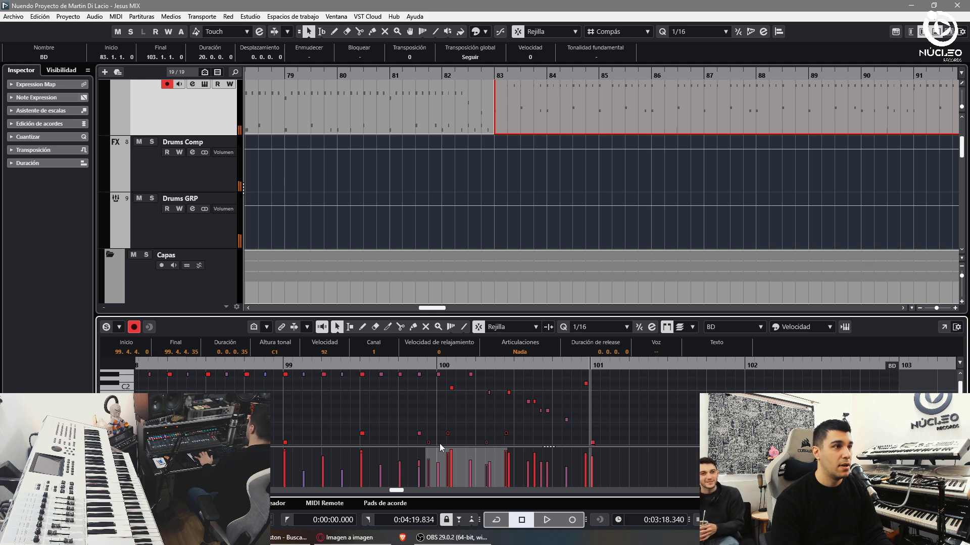
left_click(610, 327)
left_click(606, 150)
key("q")
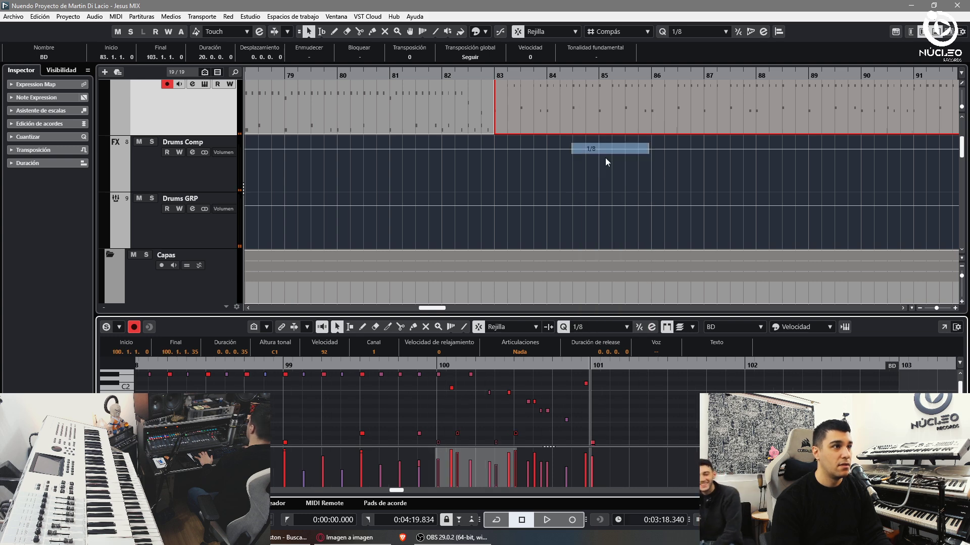
- Quantize the remaining fill notes to eighths and replay the fill from bar 100
left_click_drag(437, 364, 498, 400)
key("q")
left_click(441, 367)
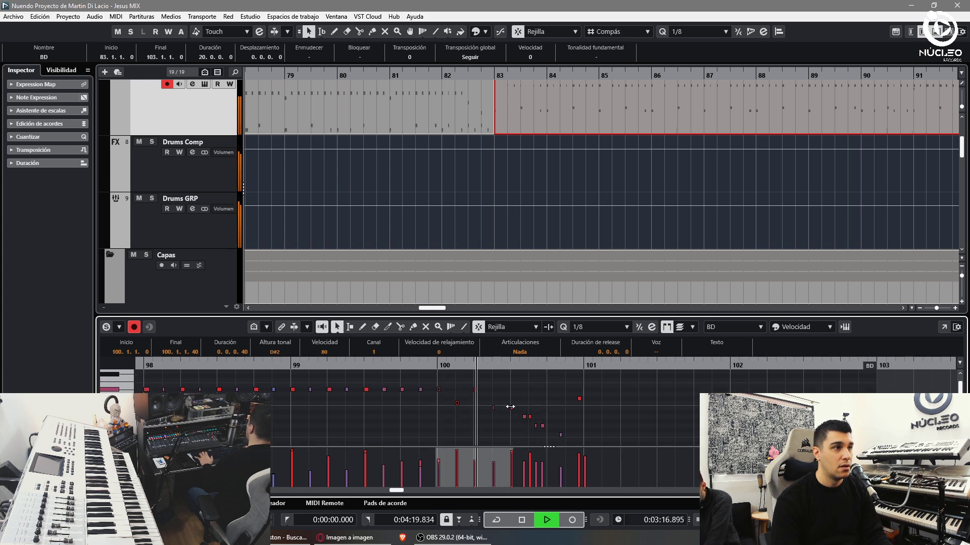
left_click(532, 402)
scroll(547, 395, "down", 2)
key("space")
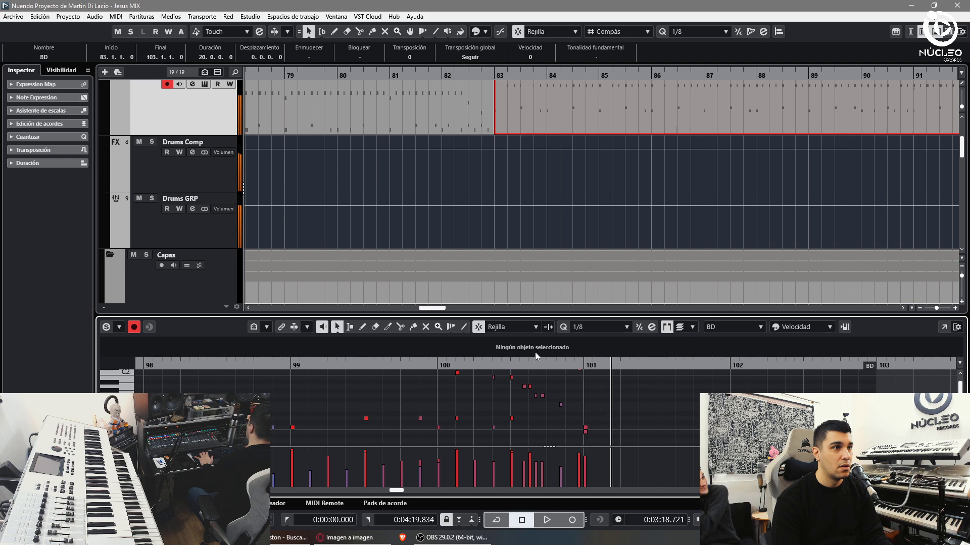
left_click_drag(509, 365, 425, 383)
scroll(156, 141, "up", 1)
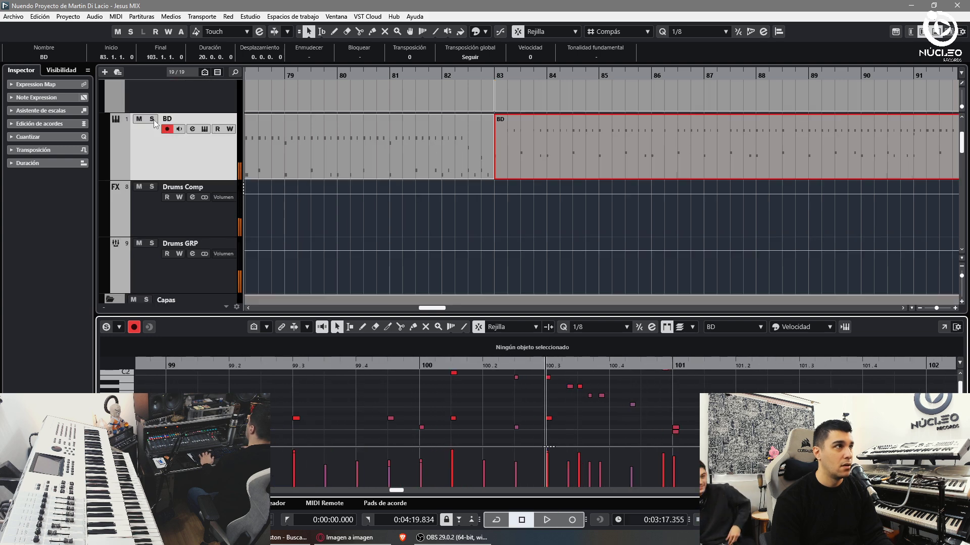
- Solo the BD track, try a 1/16 quantize on the fill, then undo it
left_click(151, 119)
key("h")
key("space")
key("space")
left_click(596, 327)
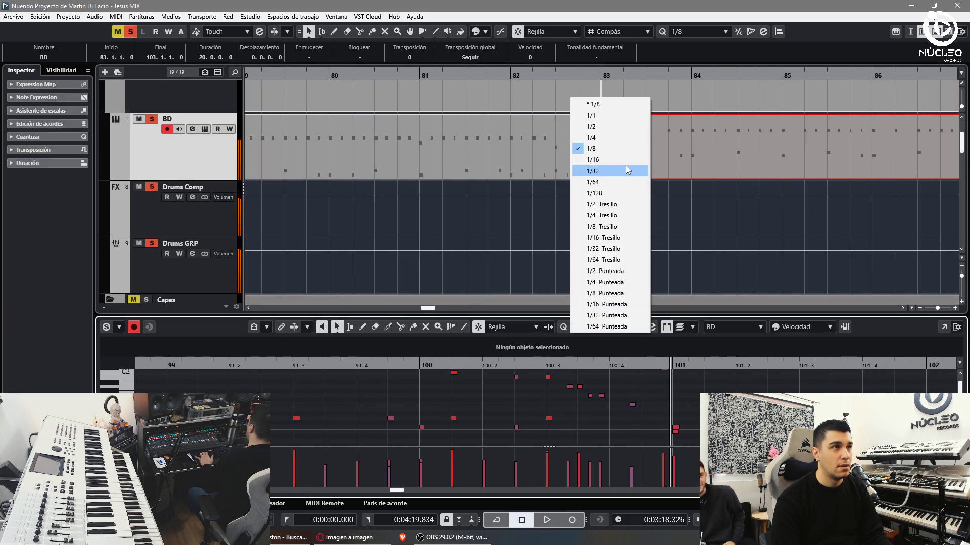
left_click(604, 159)
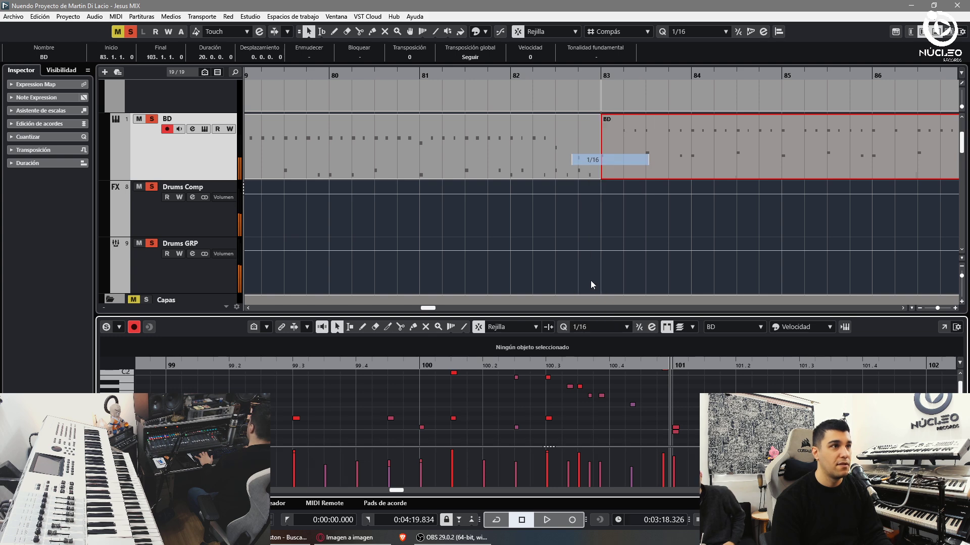
left_click_drag(543, 376, 676, 414)
key("q")
left_click(550, 380)
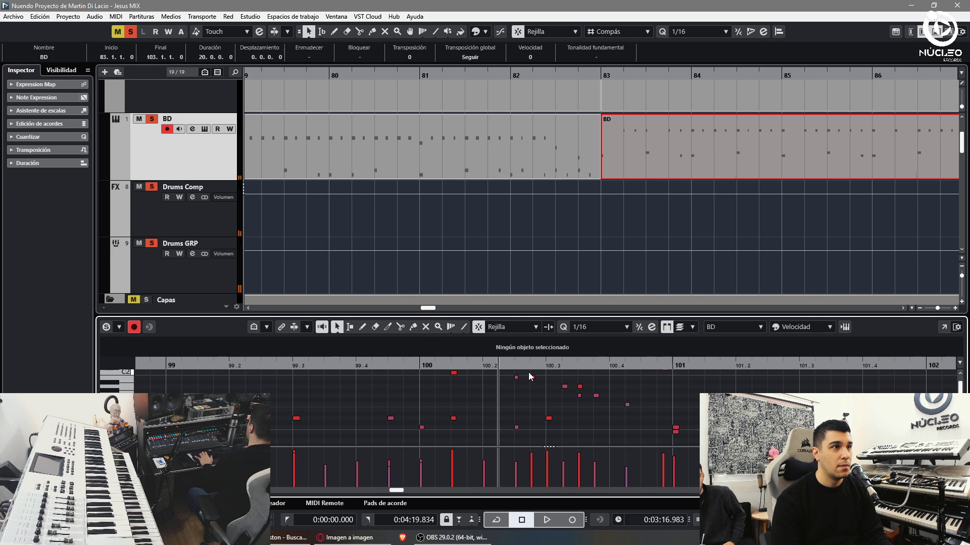
key("ctrl+z")
key("space")
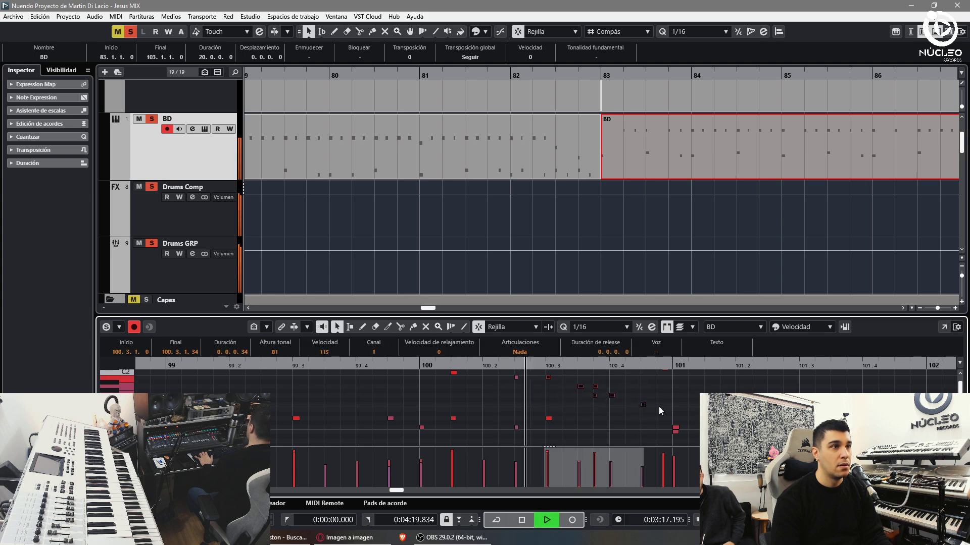
left_click(660, 410)
key("space")
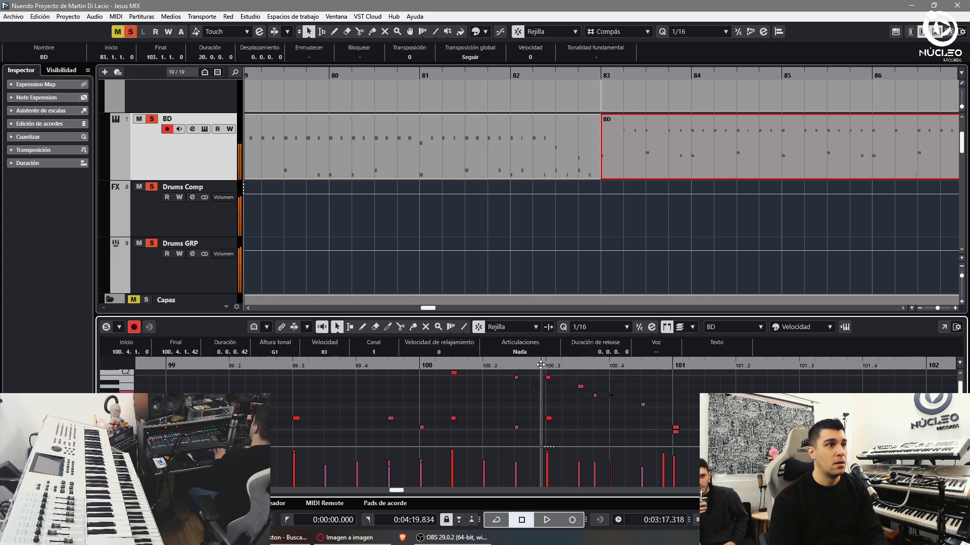
- Set the quantize grid to 1/32 and audition the fill from beat 100.3
left_click(611, 327)
left_click(593, 175)
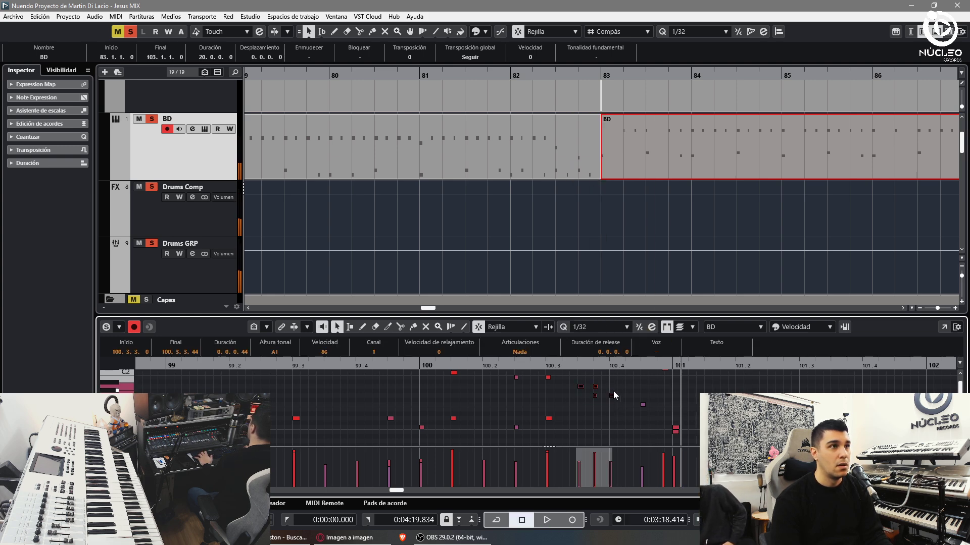
left_click(554, 366)
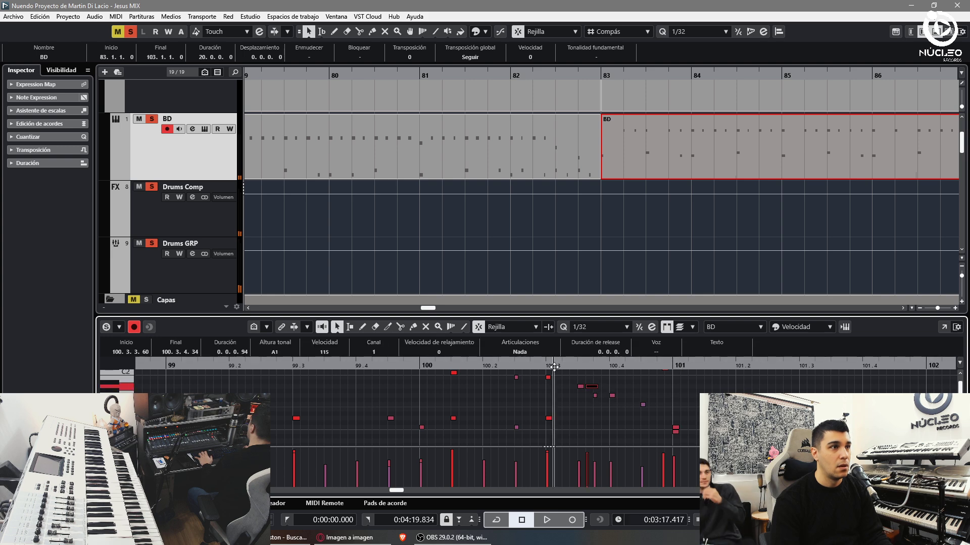
left_click(539, 366)
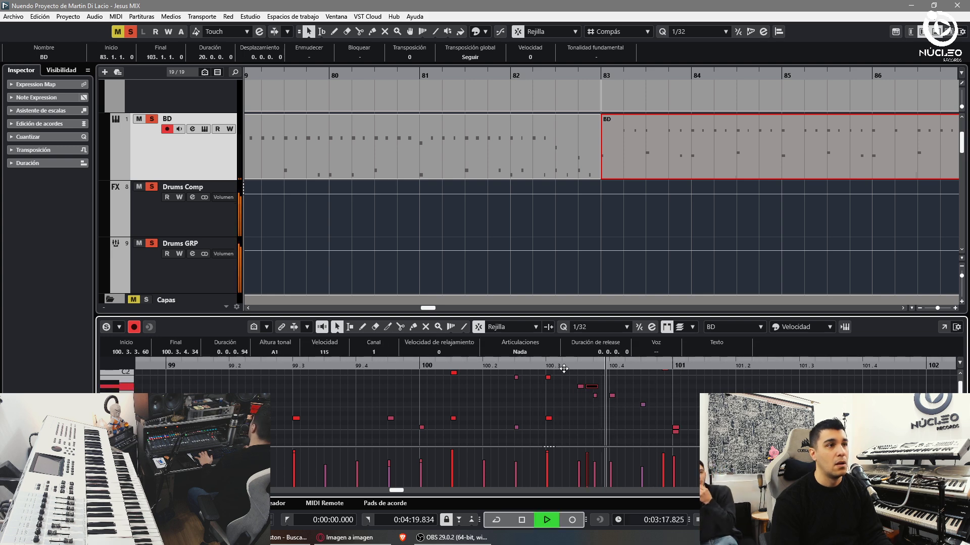
left_click(635, 402)
left_click(677, 428)
scroll(680, 433, "up", 2)
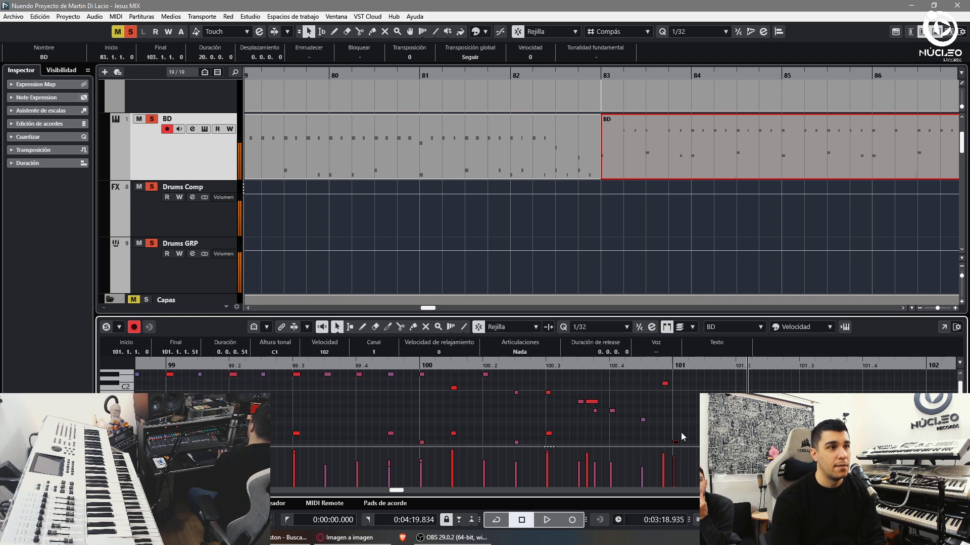
double_click(637, 366)
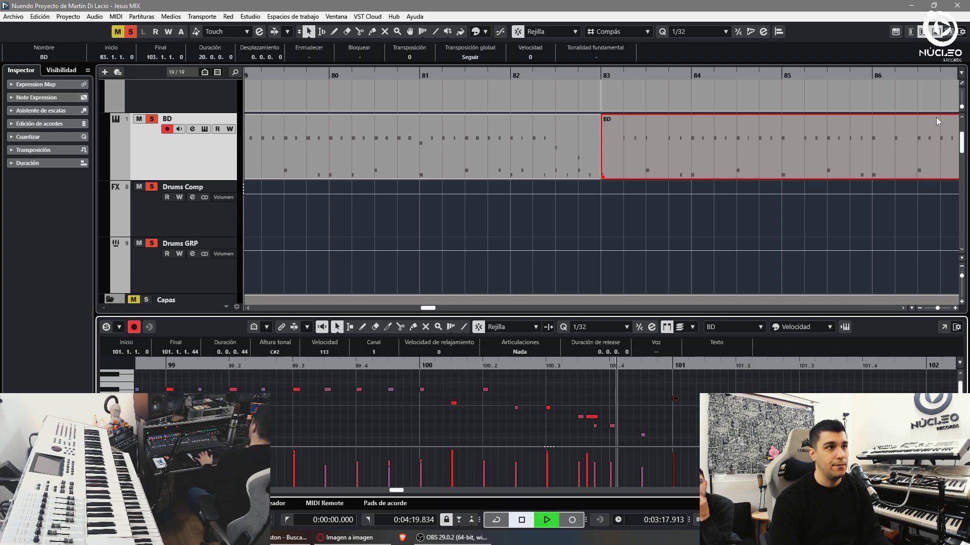
- Close the Key Editor and cut the BD part at bar 101
key("ctrl+e")
key("g")
left_click(592, 154, "alt")
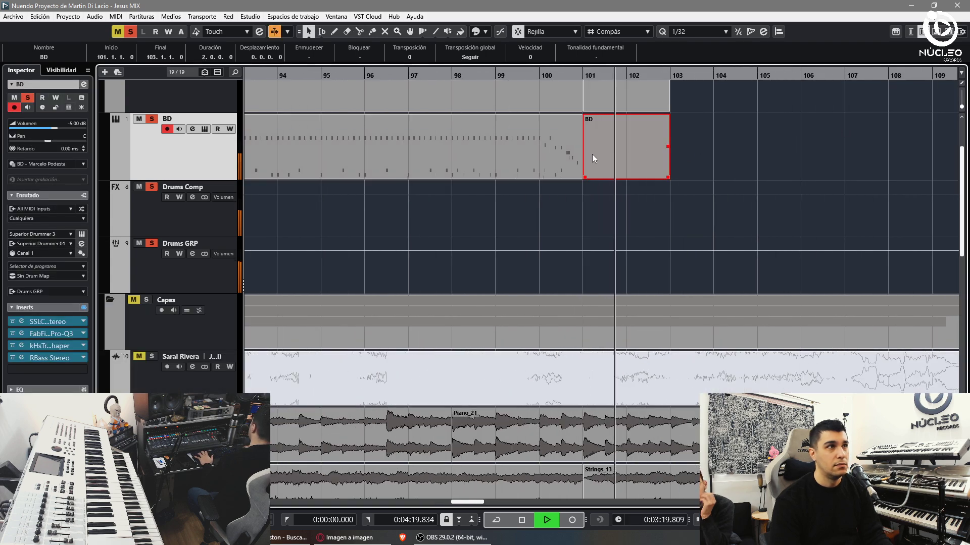
- Delete the piece after bar 101 and place a copy of the BD groove at bar 101
key("Delete")
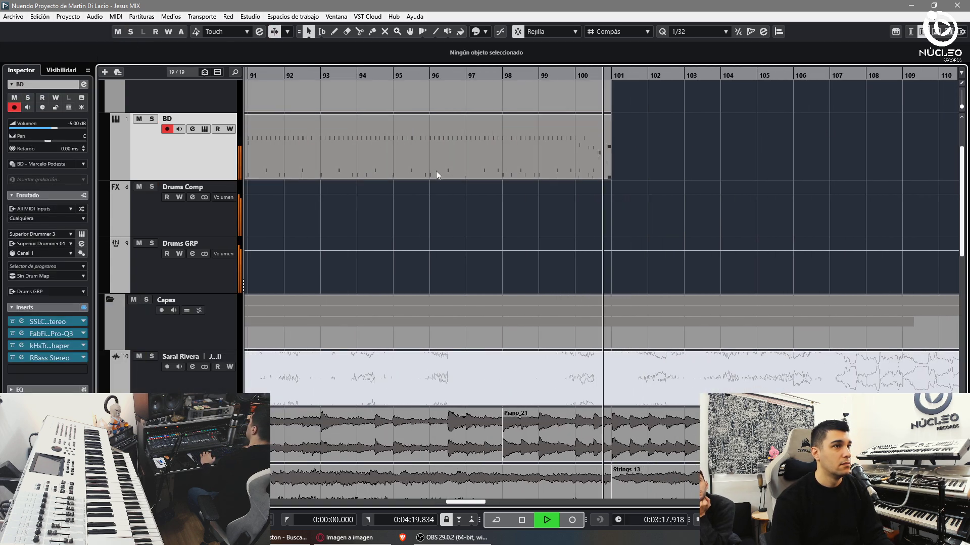
key("g")
key("g")
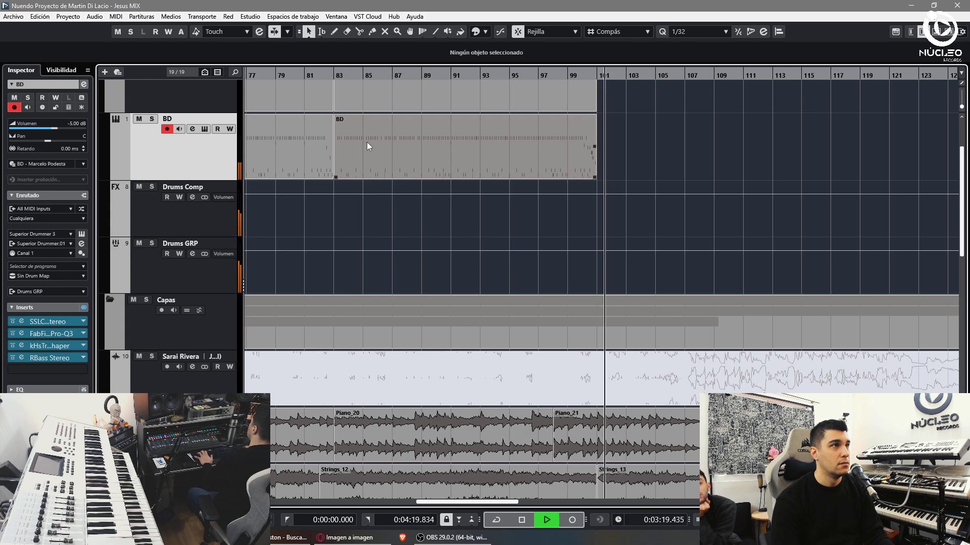
left_click_drag(367, 147, 644, 158)
key("h")
key("f")
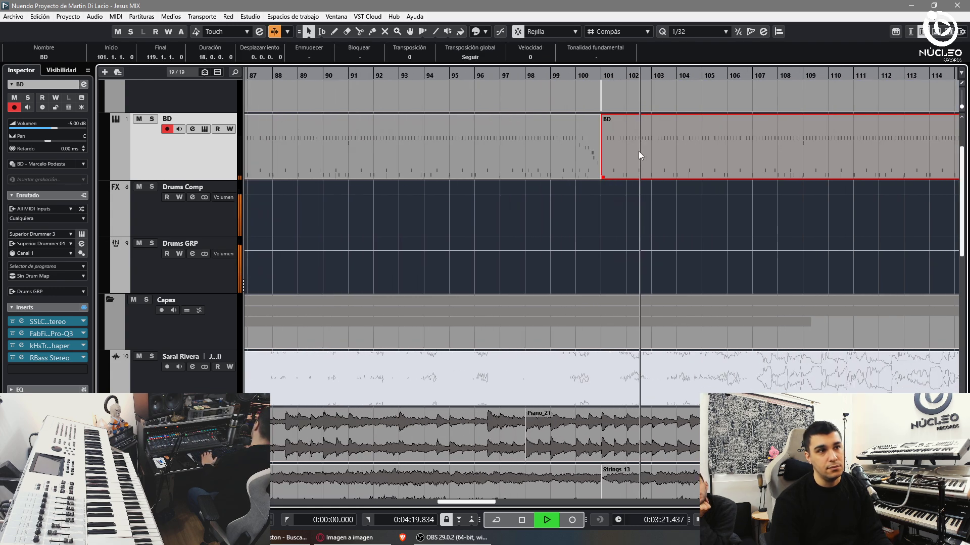
key("h")
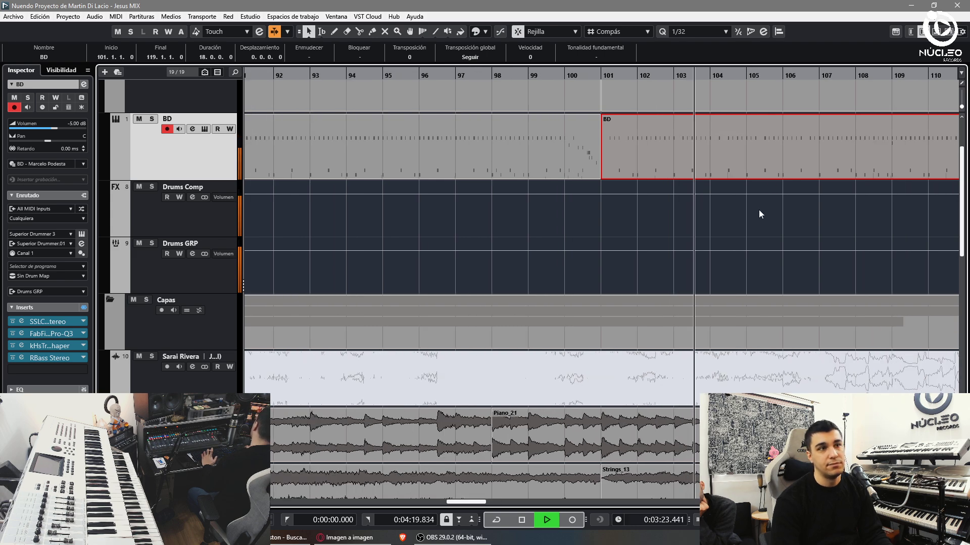
key("g")
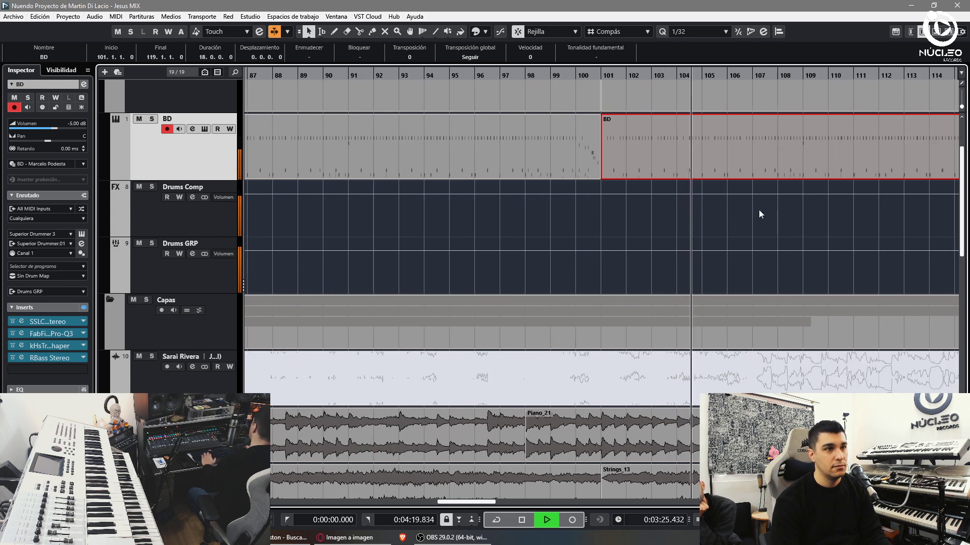
key("h")
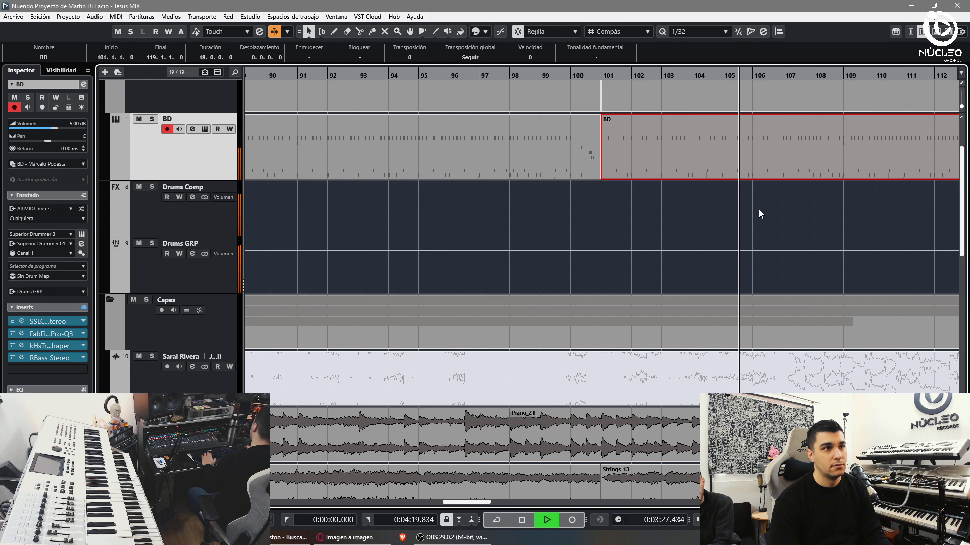
key("h")
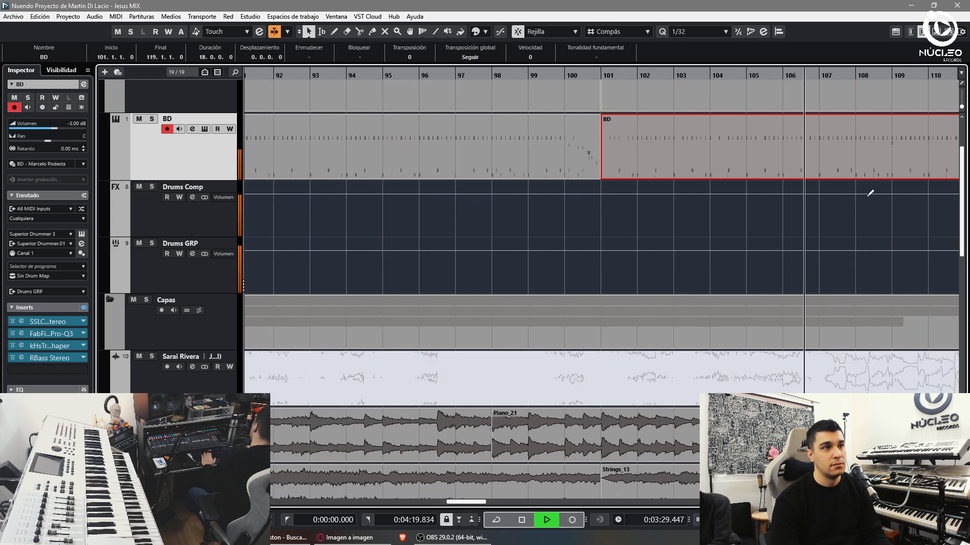
- Cut the BD copy at bar 107 and delete the piece after it
left_click(835, 151, "alt")
key("g")
key("g")
key("g")
key("Delete")
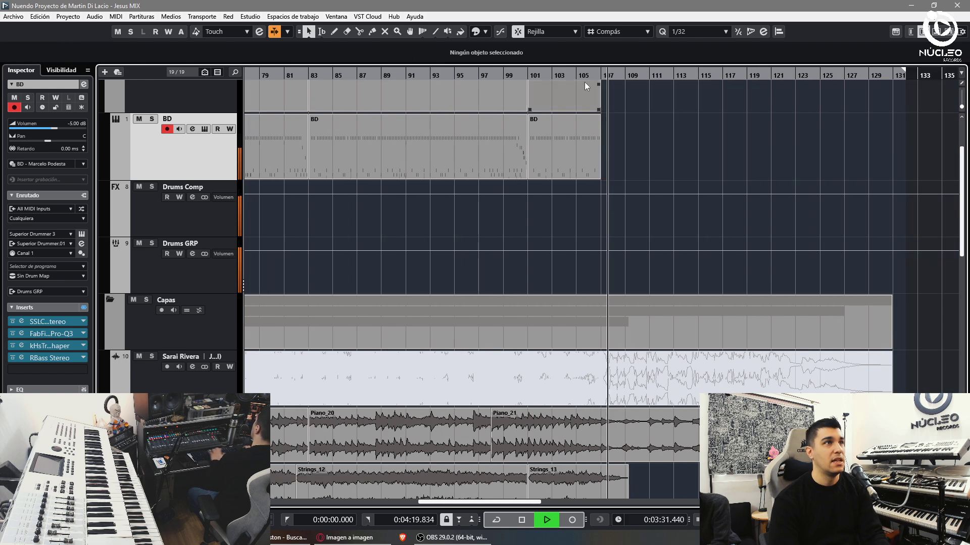
key("h")
key("h")
key("h")
- Record a new BD fill take and glue it onto the existing BD part
key("KP_Multiply")
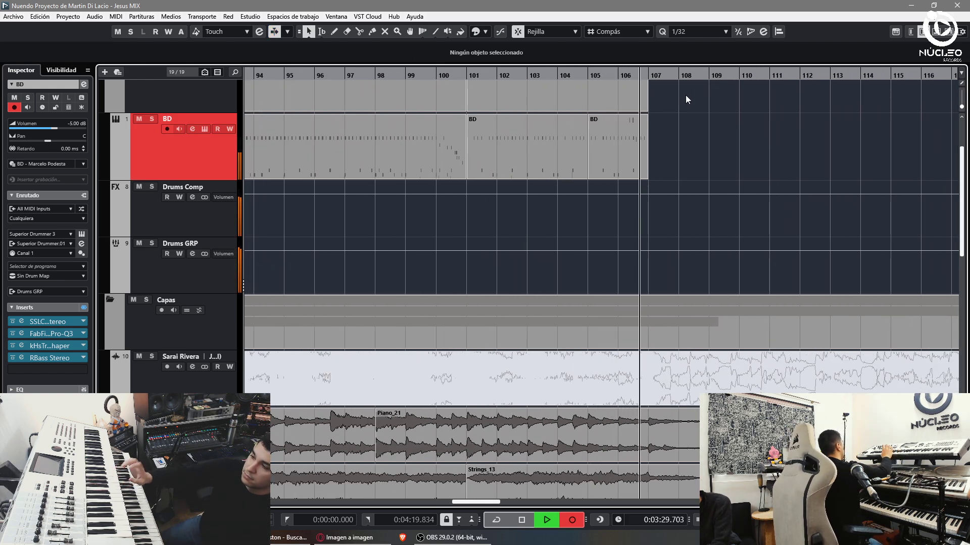
left_click(685, 164)
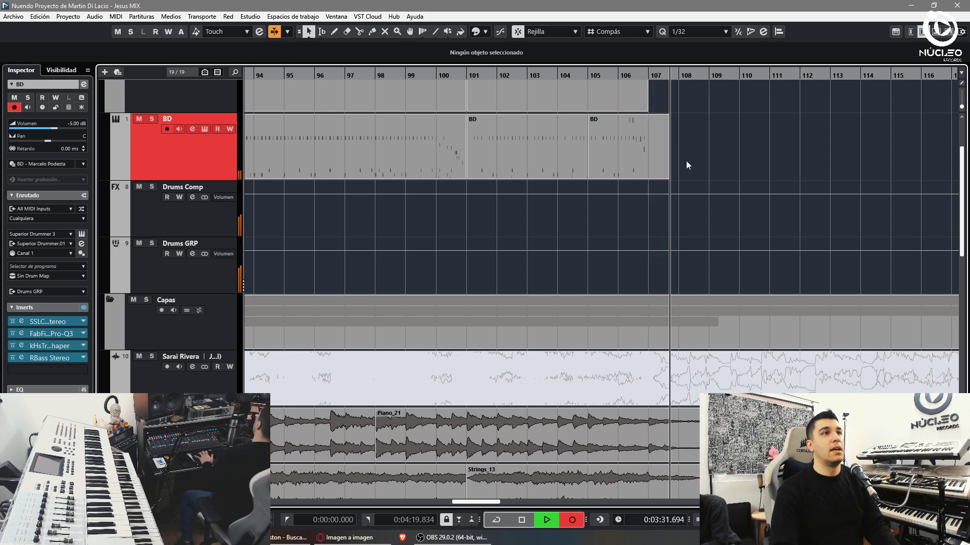
key("space")
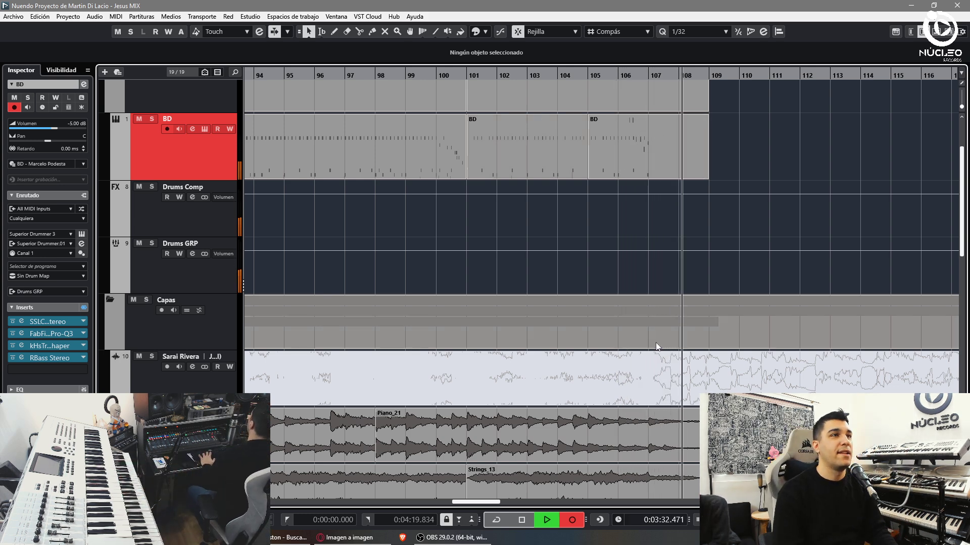
key("h")
key("space")
key("4")
left_click(433, 154)
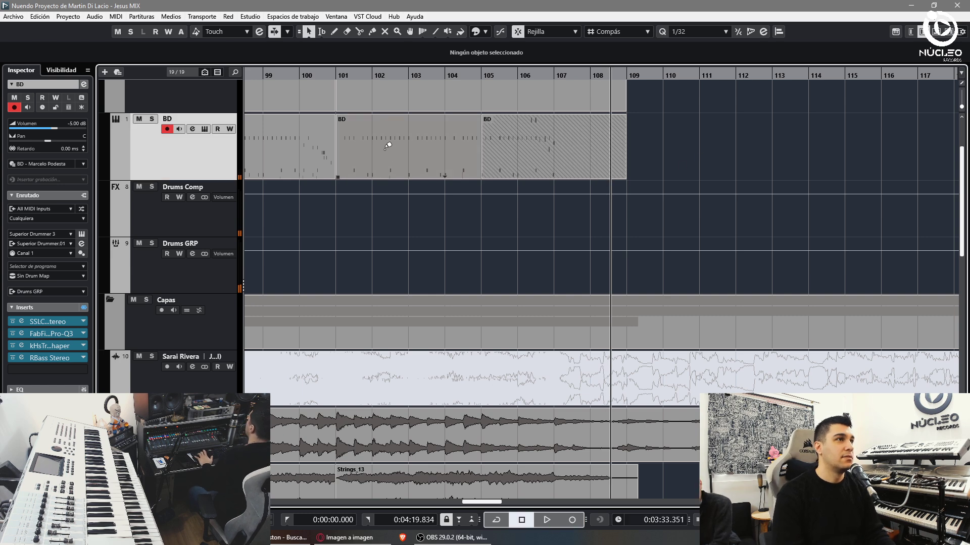
- Open the merged BD part in the Key Editor and apply a 1/8 quantize to the fill
key("1")
double_click(435, 145)
left_click(338, 76)
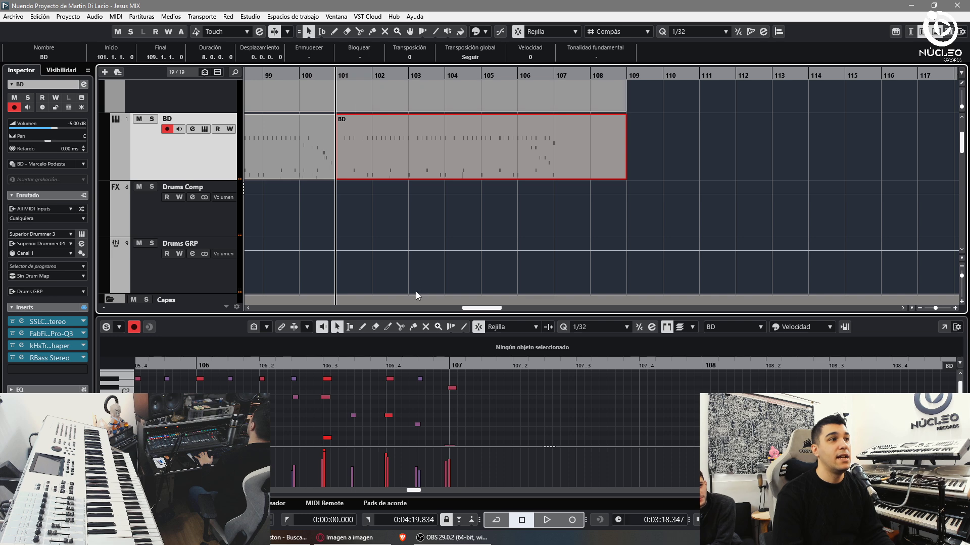
key("g")
left_click(559, 432)
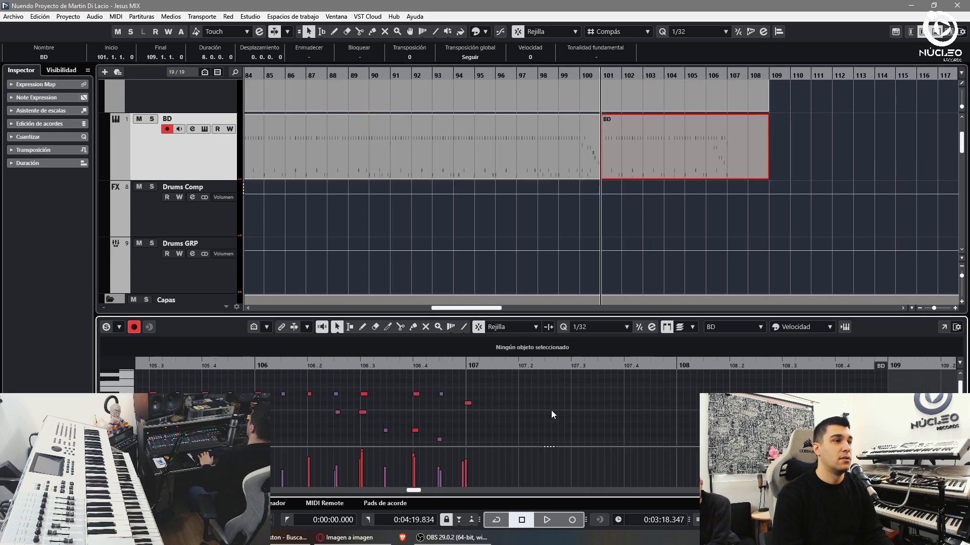
left_click(588, 328)
left_click(629, 159)
key("g")
key("g")
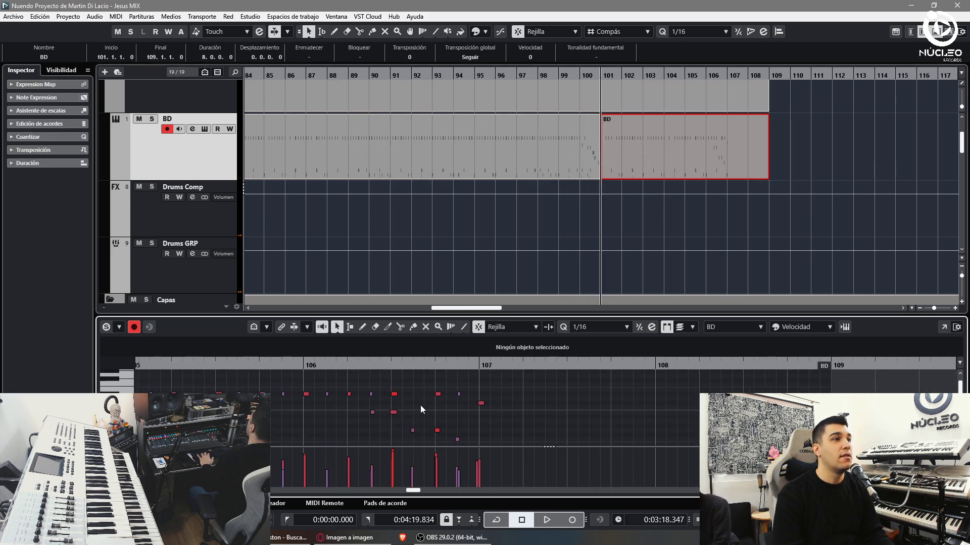
left_click(596, 327)
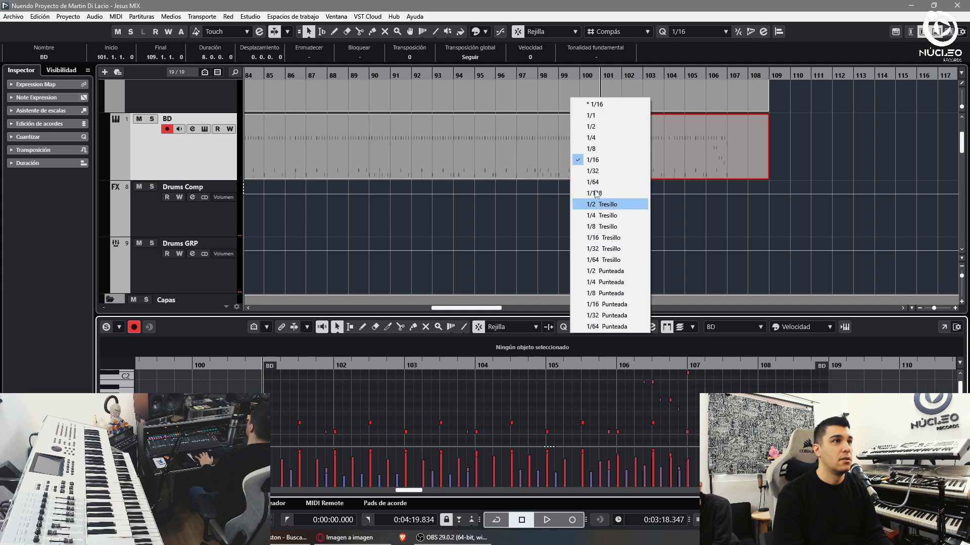
left_click(601, 152)
left_click(613, 80)
key("space")
- Glue all BD parts into one continuous part and view the whole project from the start
left_click(802, 147)
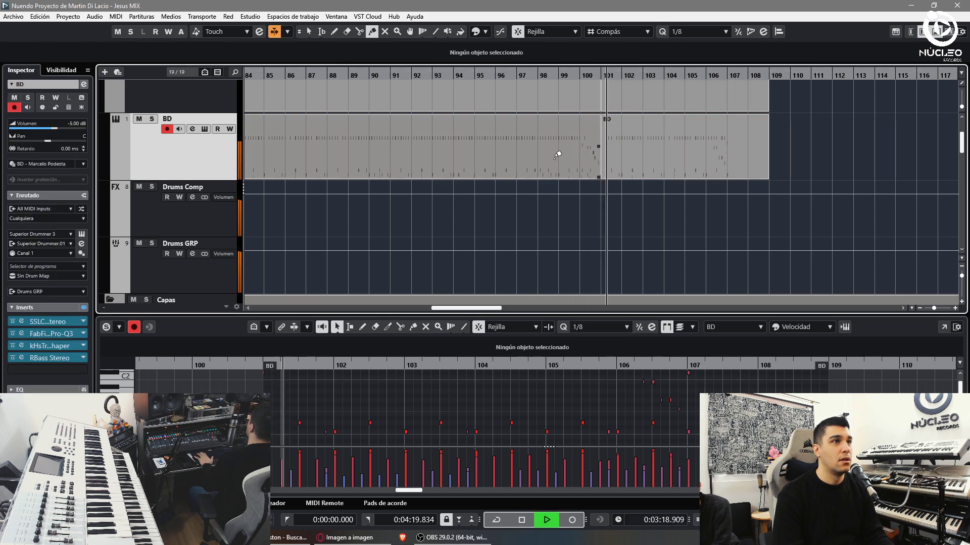
key("g")
key("g")
key("g")
key("space")
key("5")
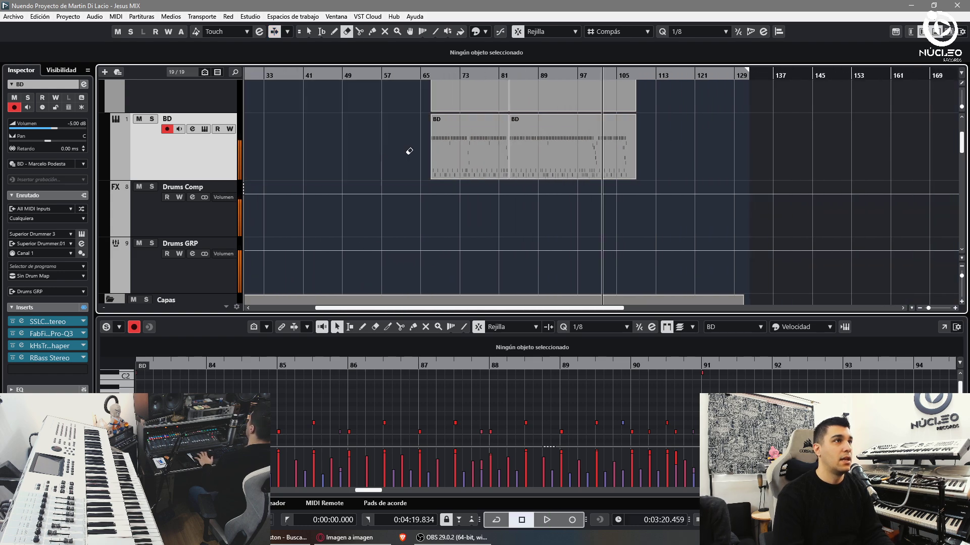
left_click(397, 149)
left_click(397, 149)
key("g")
key("1")
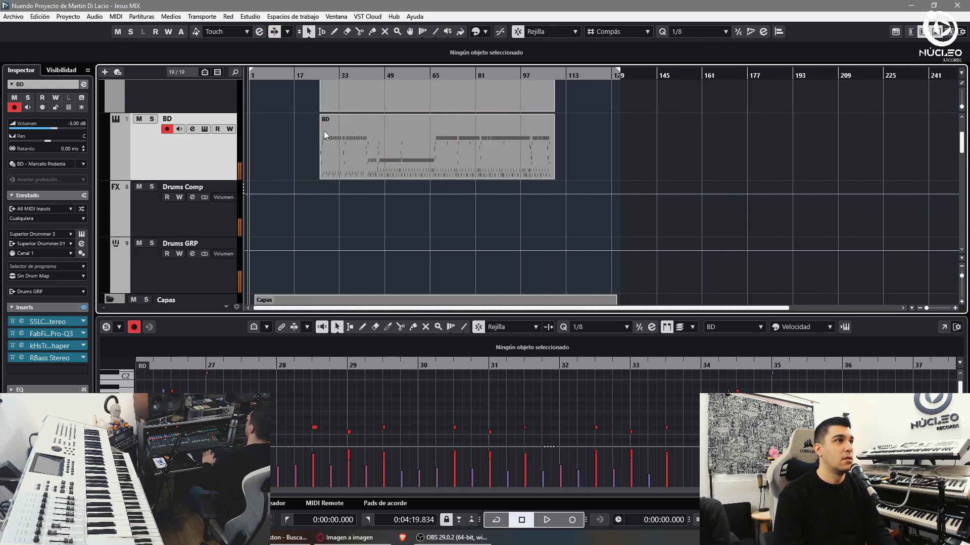
key("Home")
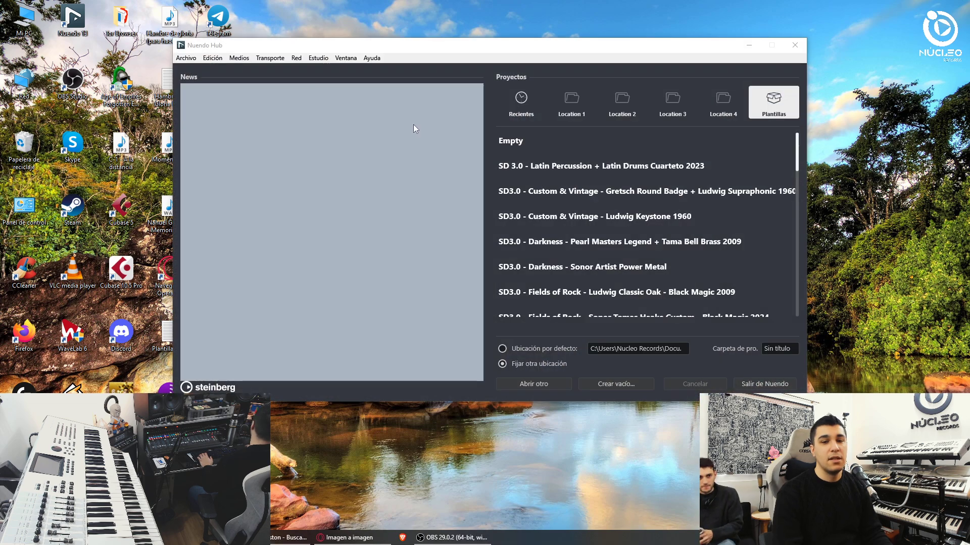
- From the Hub's Abrir otro browser, go up a folder, enter 02- Perdoname and open Perdoname MIX
left_click(533, 383)
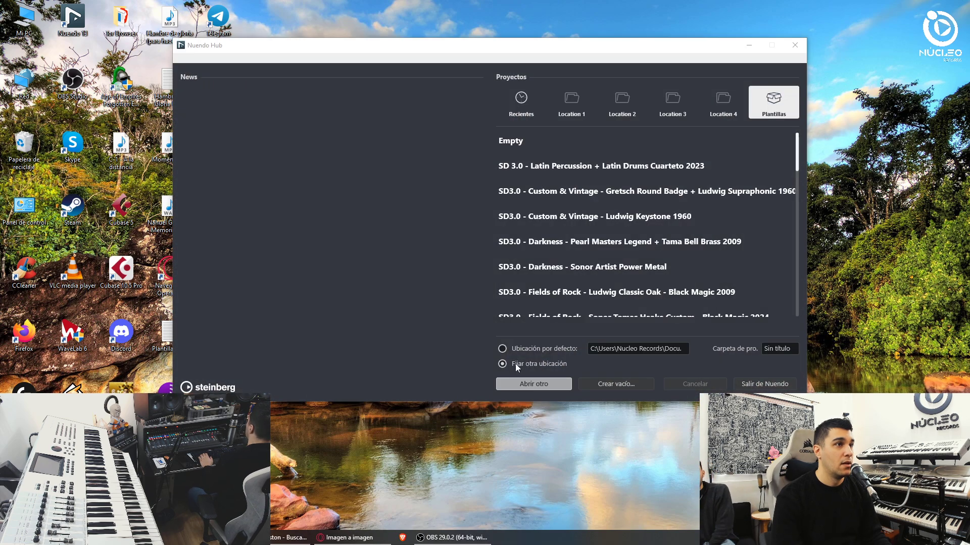
left_click(399, 88)
double_click(345, 149)
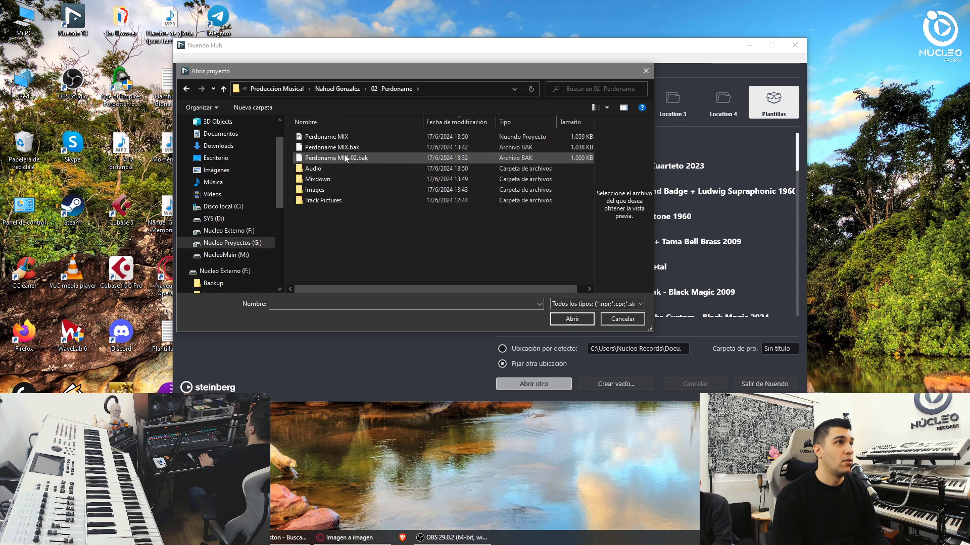
left_click(349, 147)
double_click(347, 137)
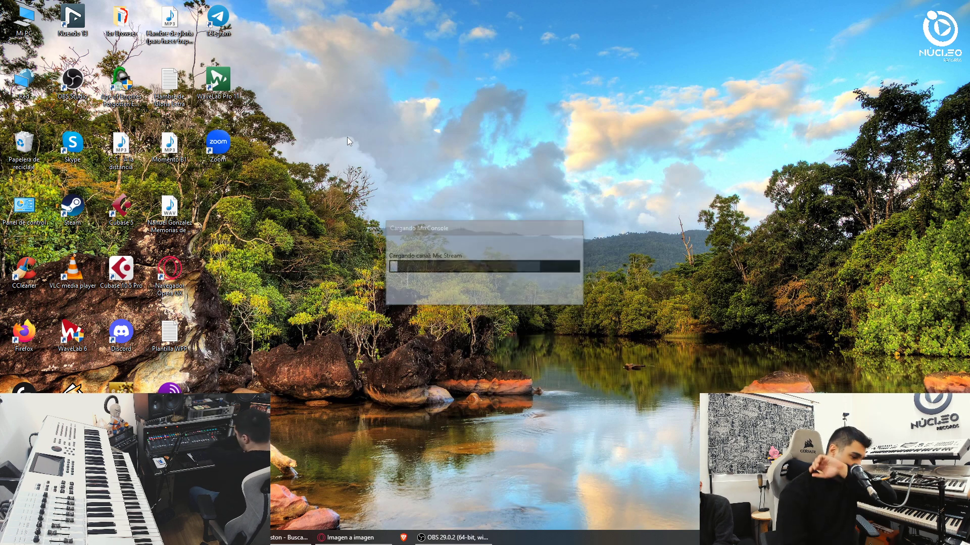
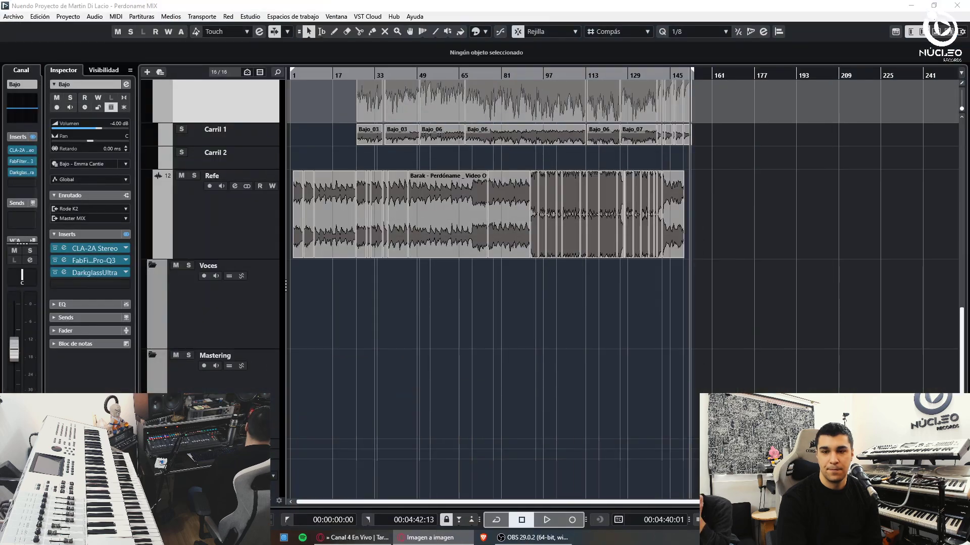
- Start playback, then scroll to the top and select the Drums folder track
key("space")
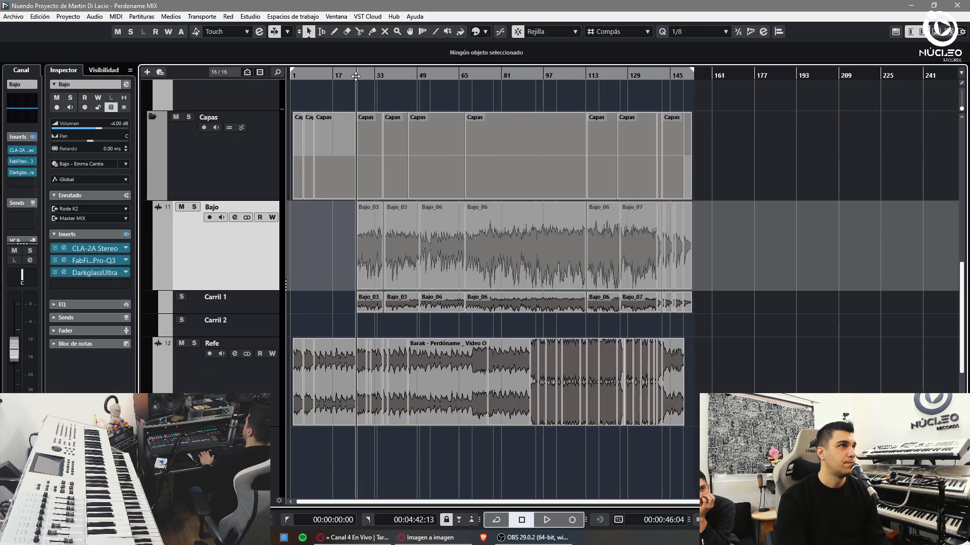
scroll(248, 249, "up", 10)
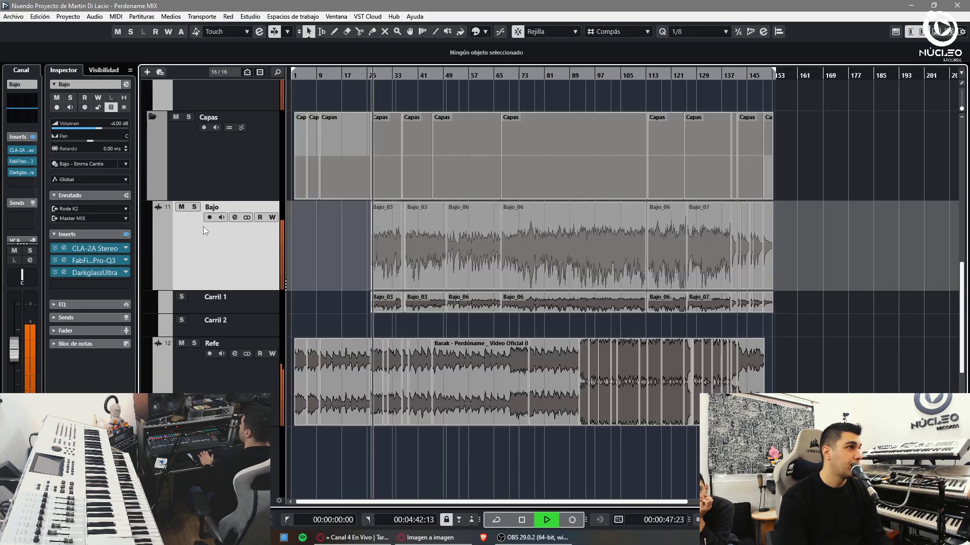
left_click(199, 206)
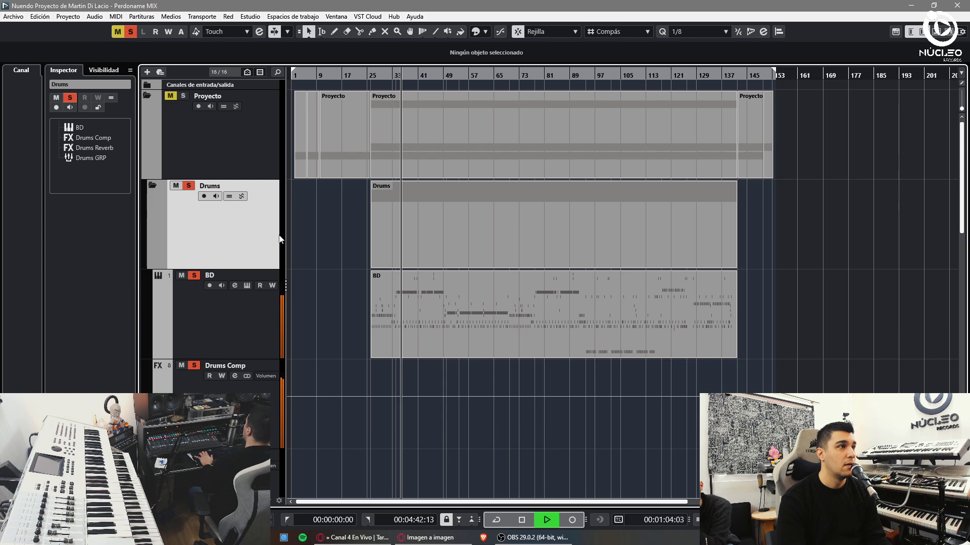
- In the mixer (F3), save the BD channel as a track preset named after the engineer
left_click(226, 316)
key("F3")
right_click(109, 187)
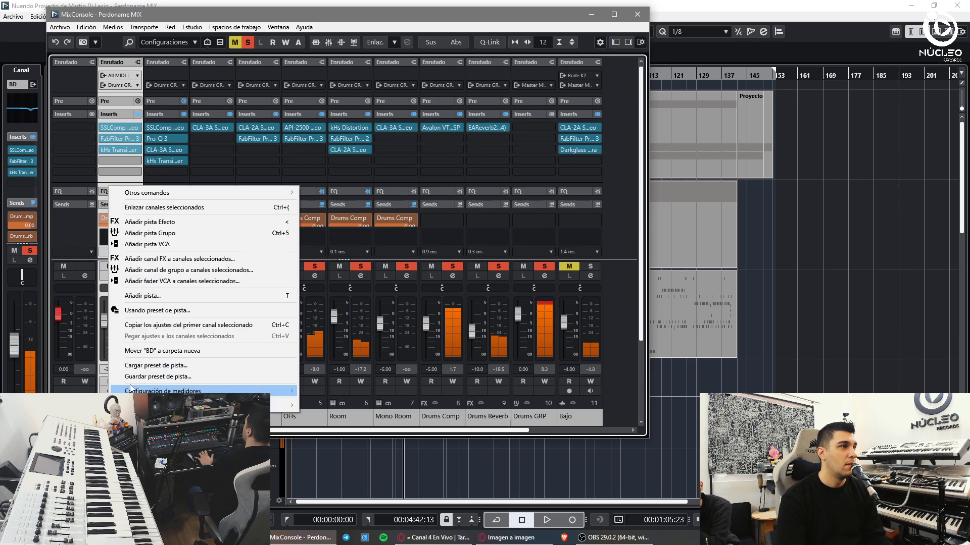
left_click(157, 376)
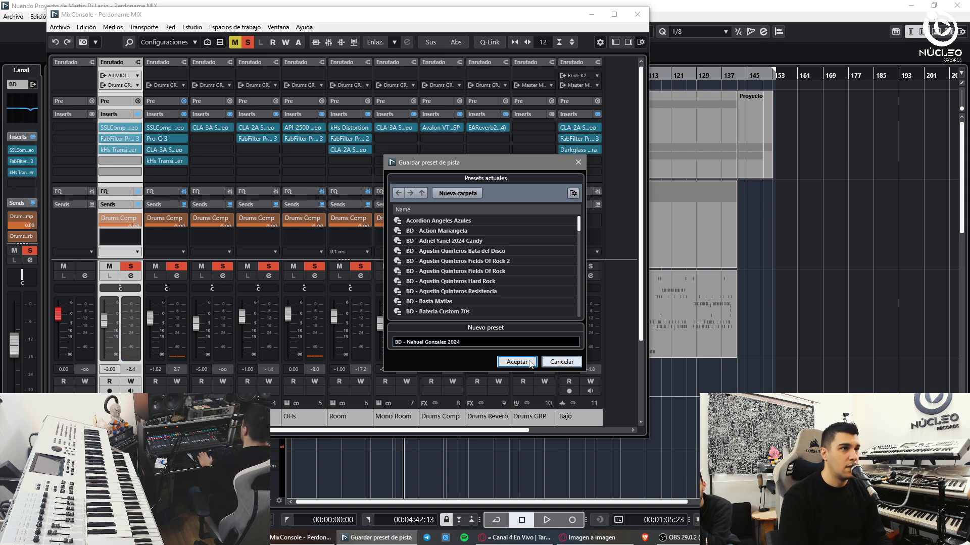
left_click(516, 362)
- Save the Drums Comp and Drums Reverb channels as engineer-named track presets
right_click(447, 421)
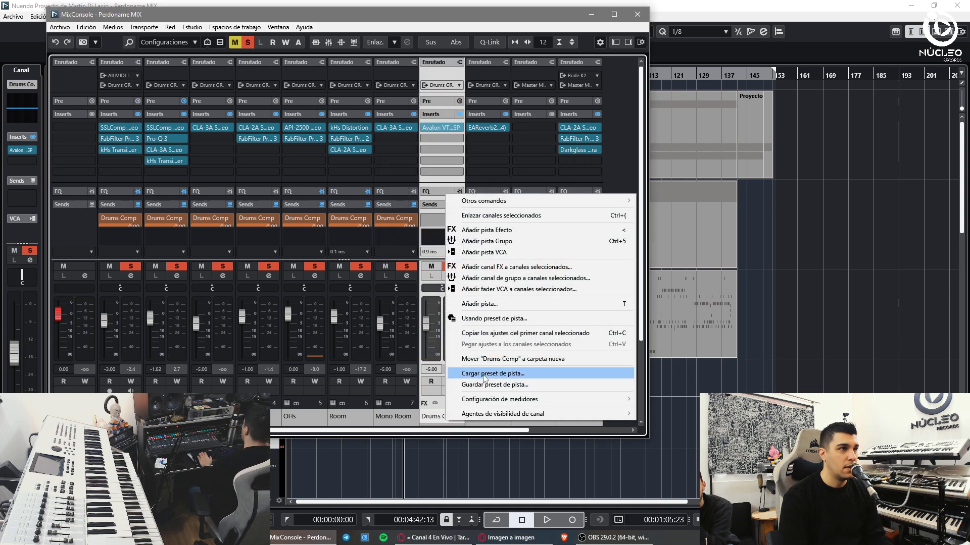
left_click(484, 385)
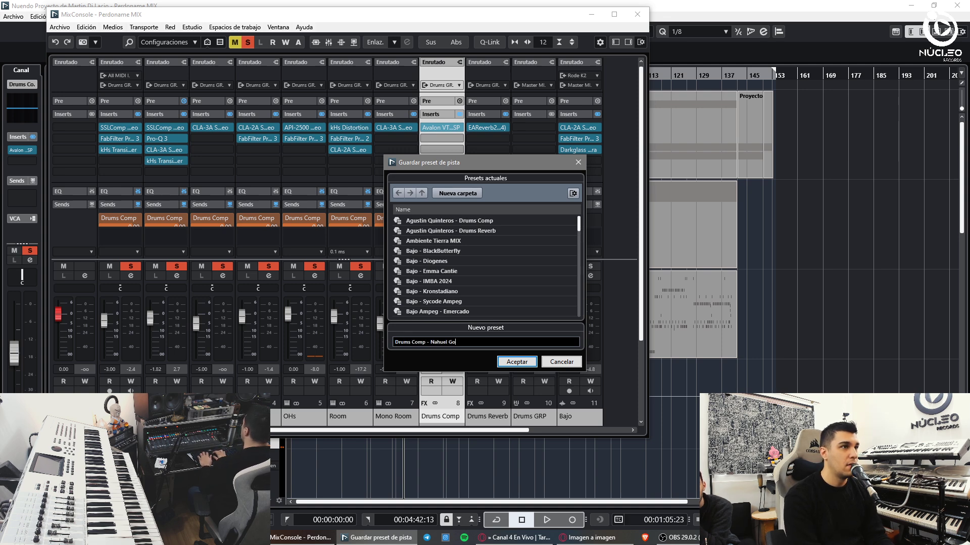
left_click(517, 362)
right_click(480, 416)
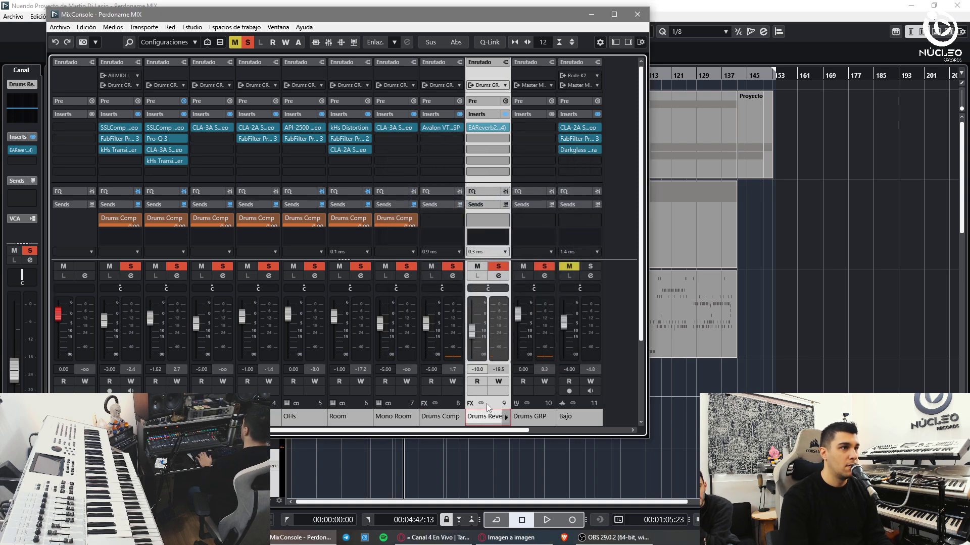
left_click(505, 441)
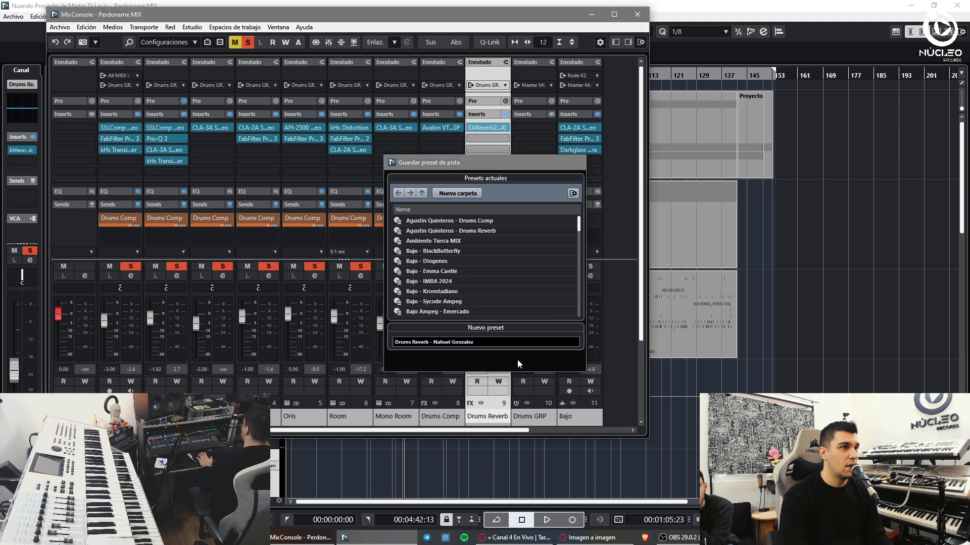
left_click(517, 362)
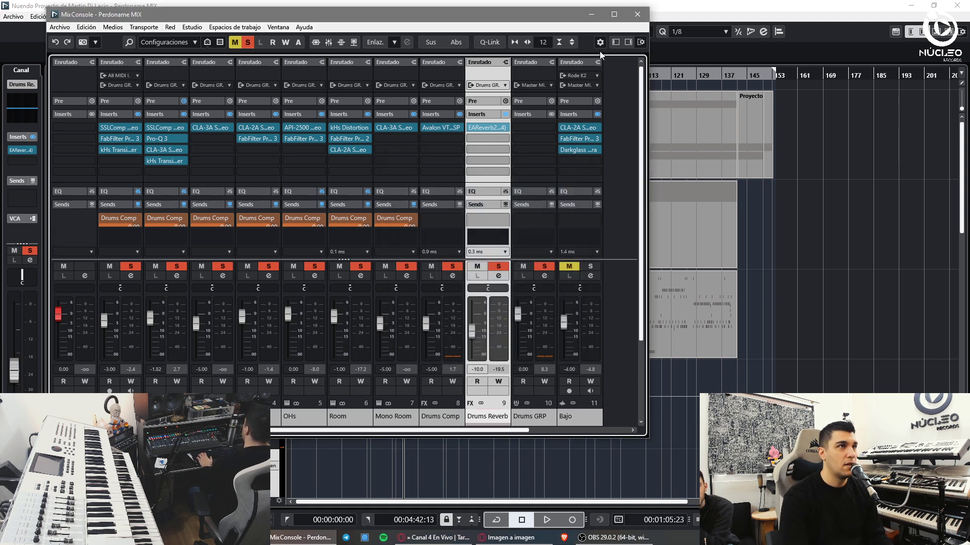
- Save the Bajo channel as a track preset, close the mixer and close the project
scroll(576, 431, "right", 4)
left_click(379, 417)
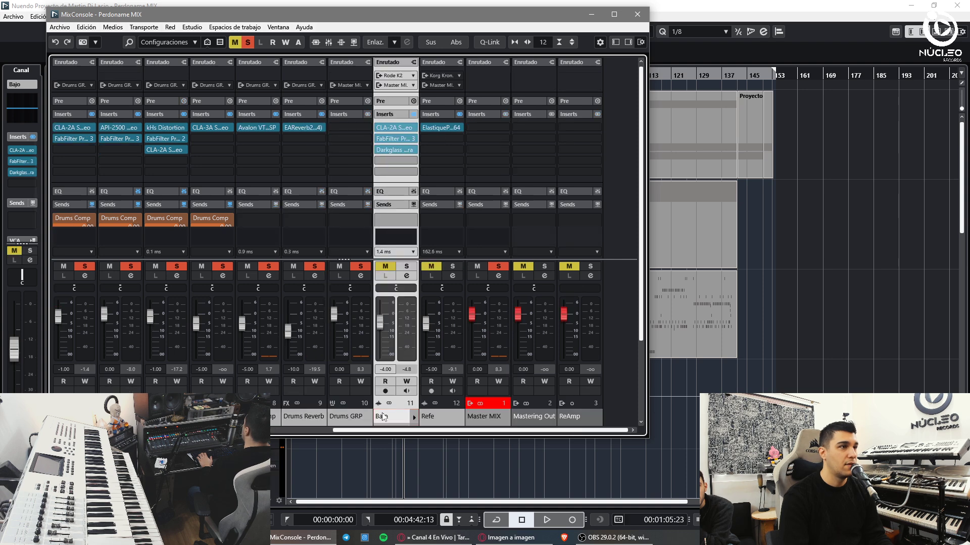
right_click(380, 417)
left_click(414, 413)
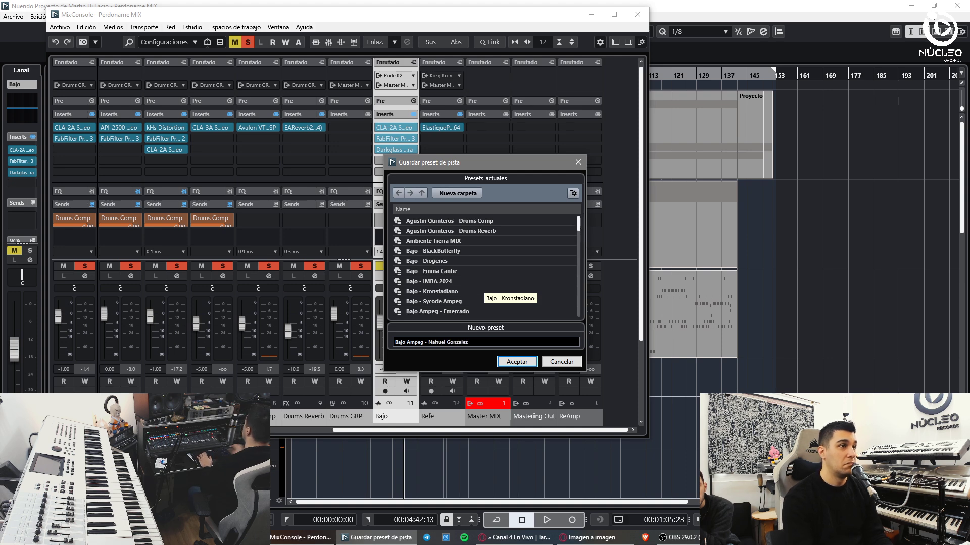
left_click(507, 362)
left_click(637, 14)
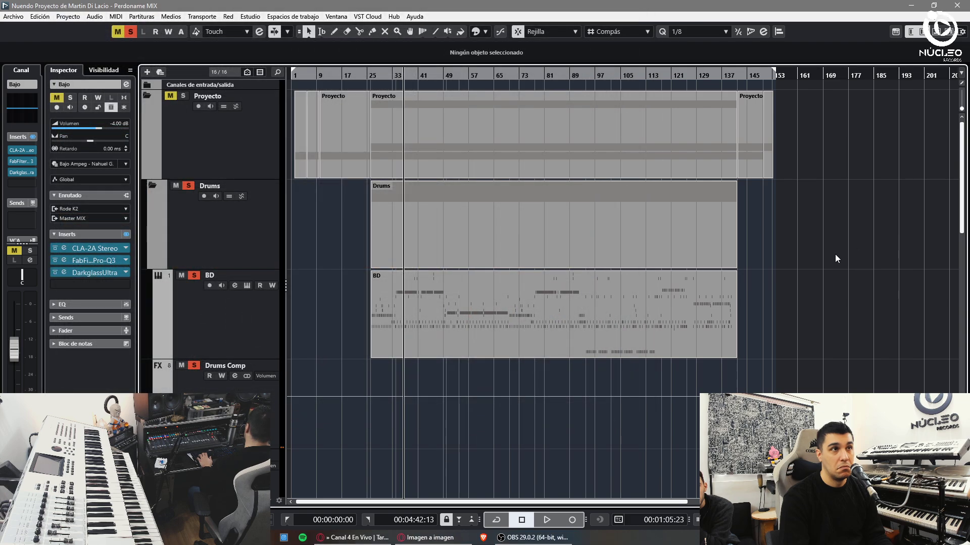
key("ctrl+w")
- Close Perdoname MIX and open the Jesus MIX project from the 01- Jesus folder
left_click(475, 287)
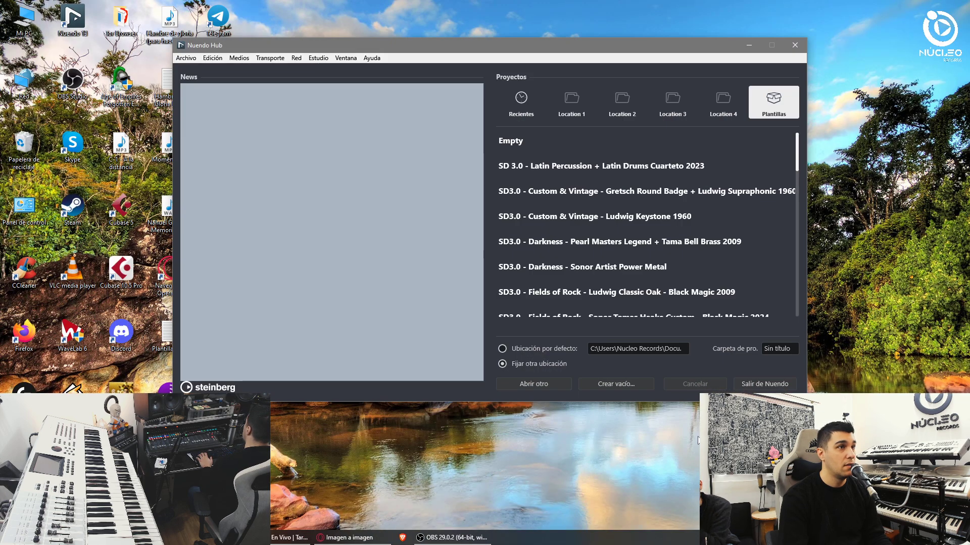
left_click(533, 384)
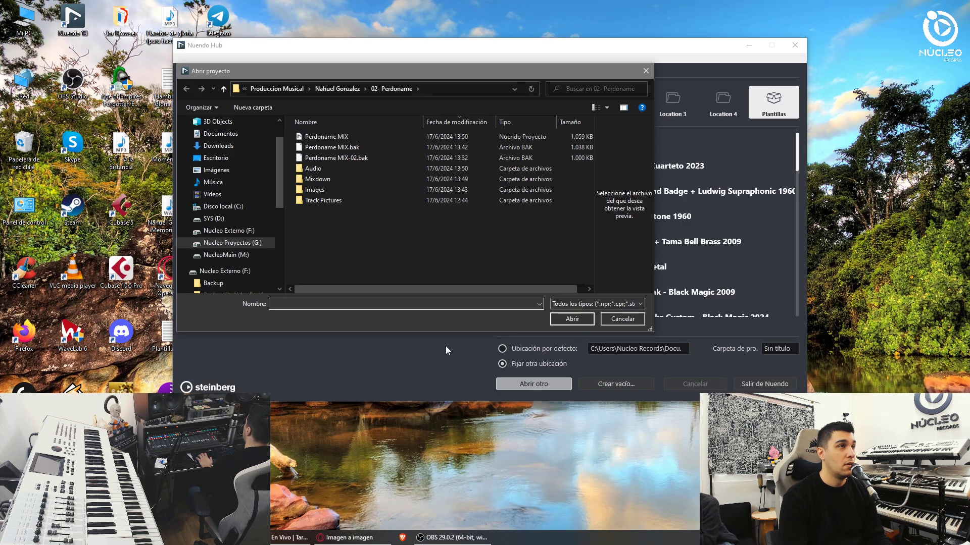
left_click(351, 87)
double_click(348, 135)
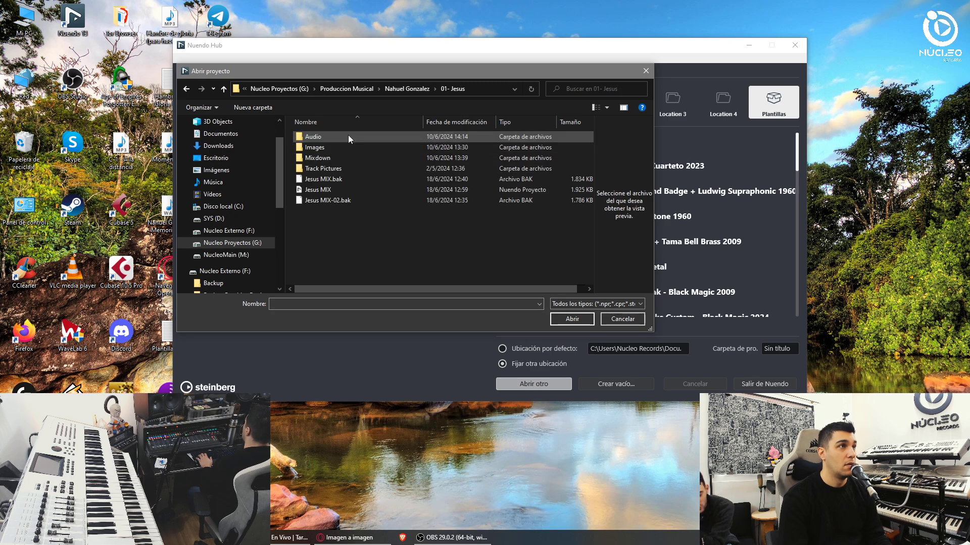
left_click(344, 189)
double_click(345, 190)
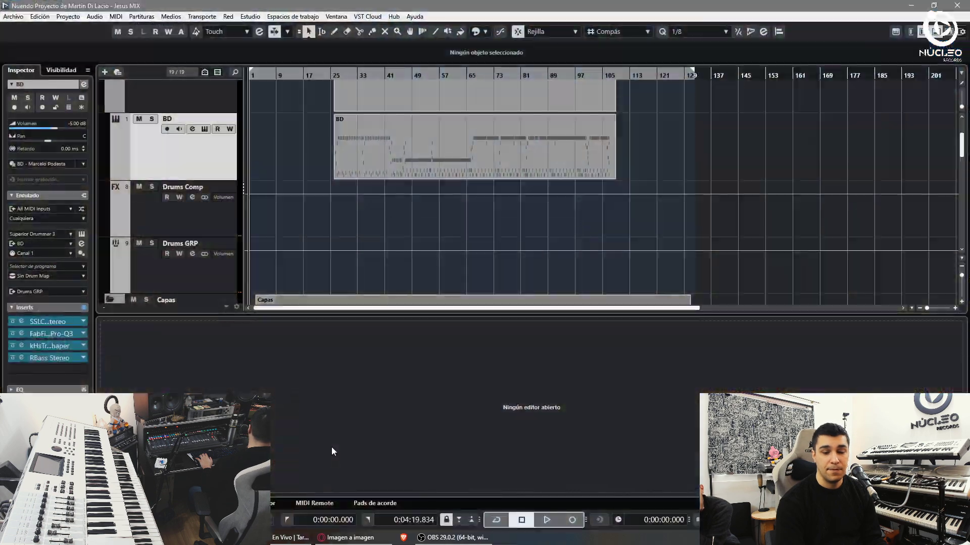
- Hide the lower editor zone and load the engineer's track preset onto the BD channel
key("alt+i")
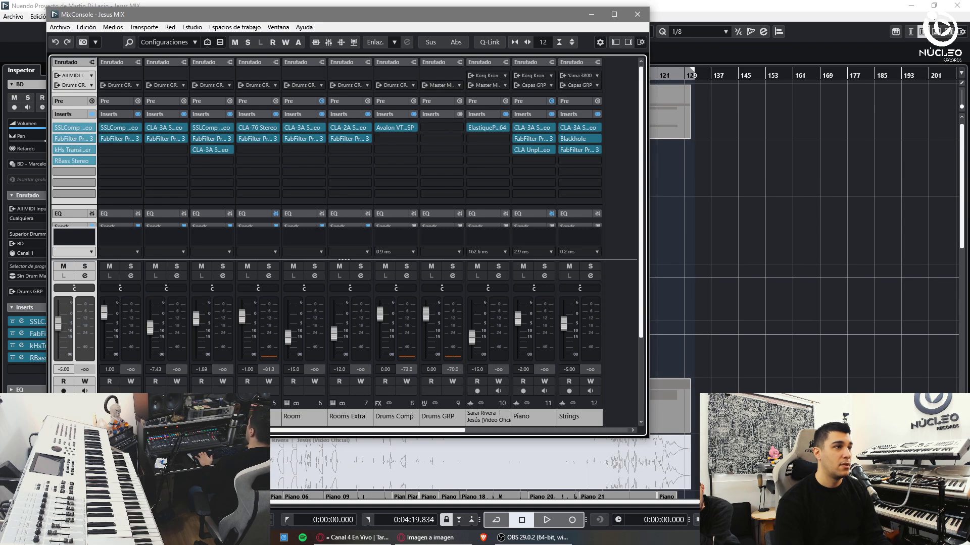
right_click(67, 194)
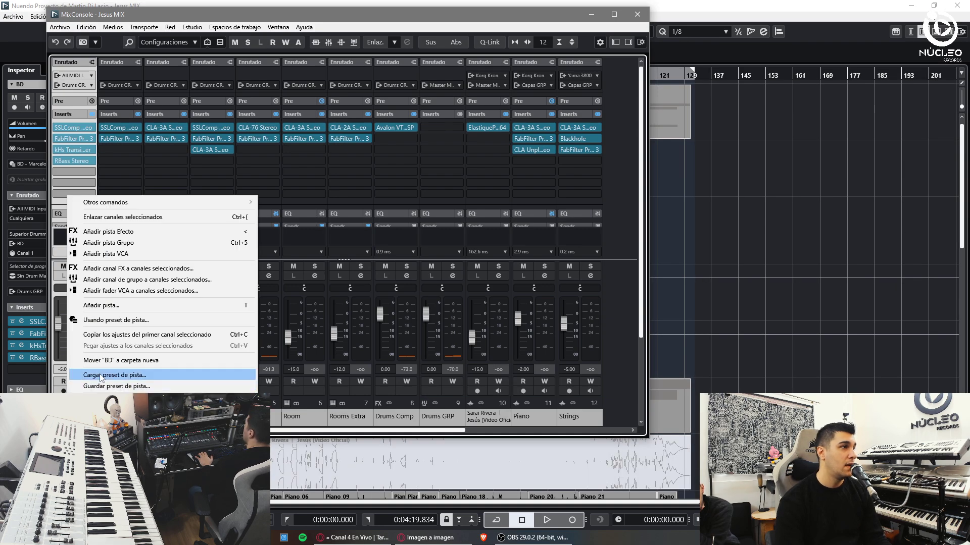
left_click(127, 375)
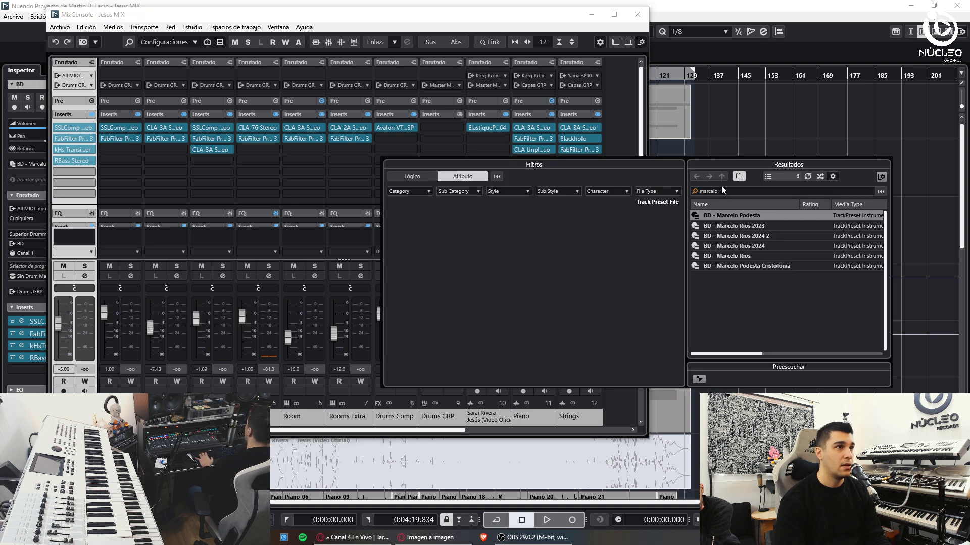
left_click(724, 190)
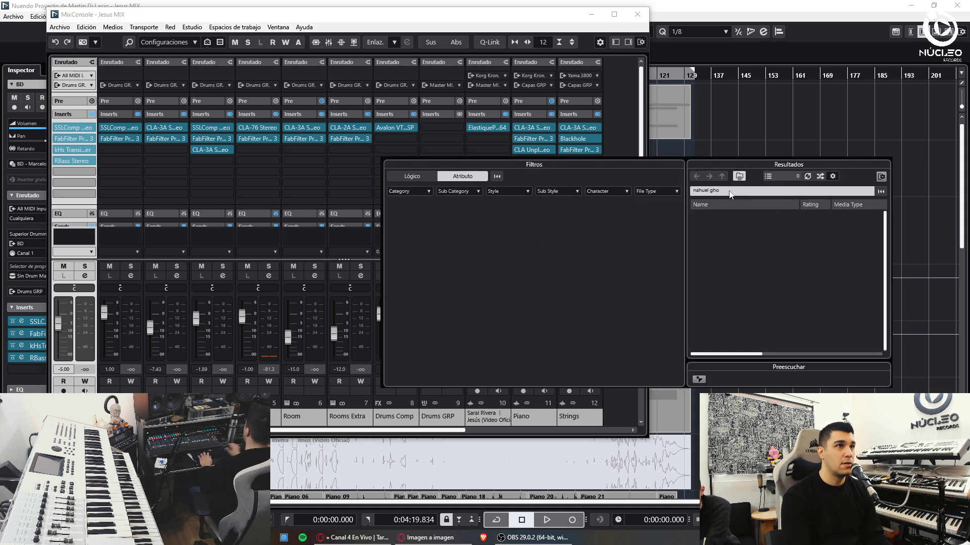
double_click(738, 214)
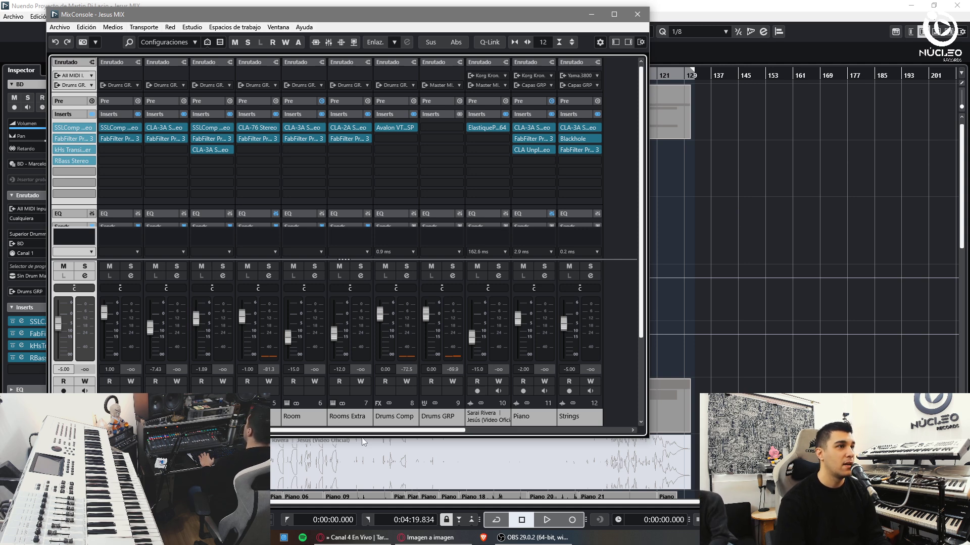
- Load the engineer's Drums Comp track preset onto Drums Comp and close the mixer
right_click(404, 412)
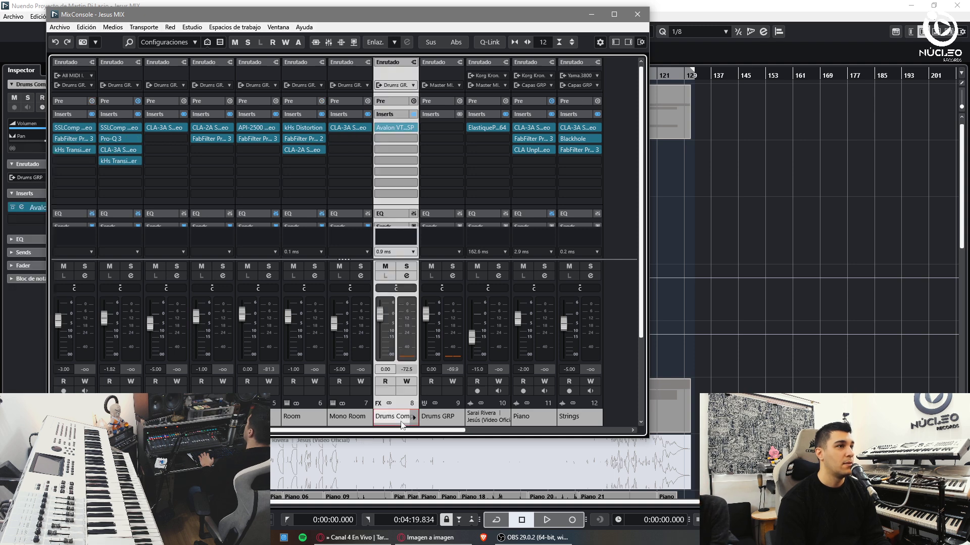
left_click(505, 433)
left_click(712, 191)
type("drums comp")
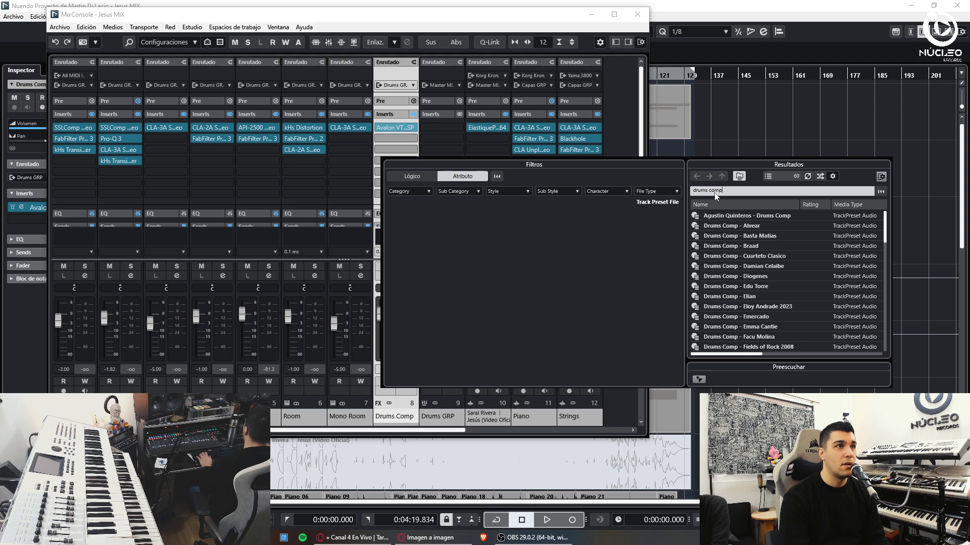
type(" nah")
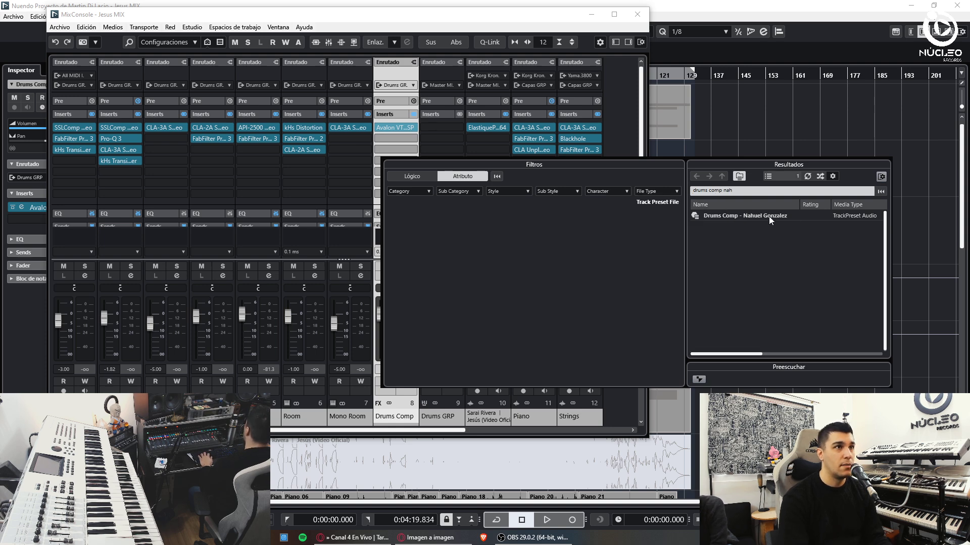
double_click(769, 216)
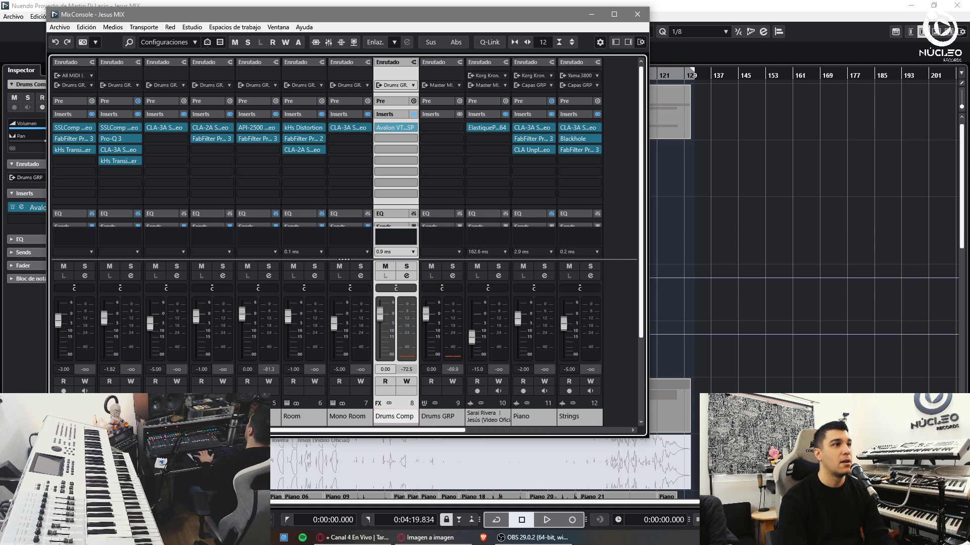
key("F3")
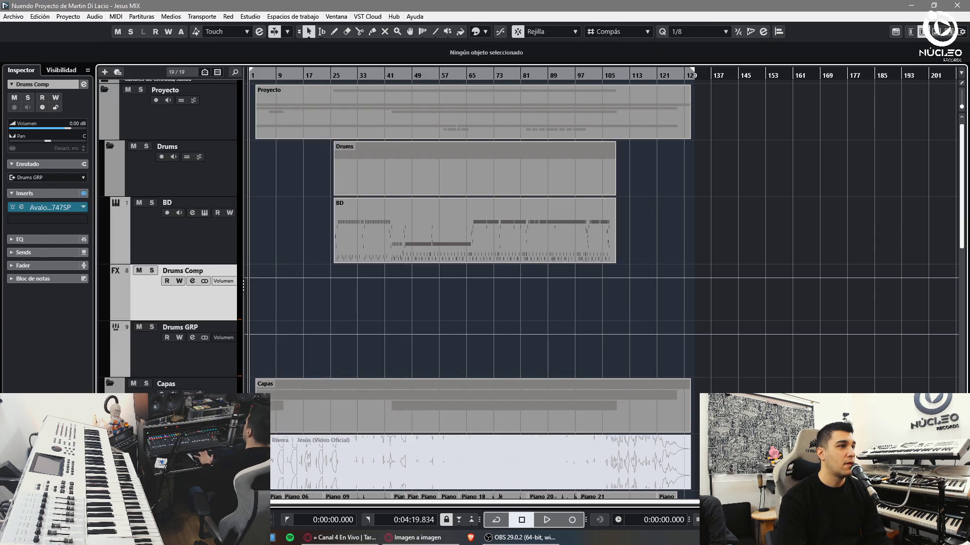
- Add an FX track named 'Drums Reverb' and move it under Drums Comp
left_click(149, 348)
key("ctrl+t")
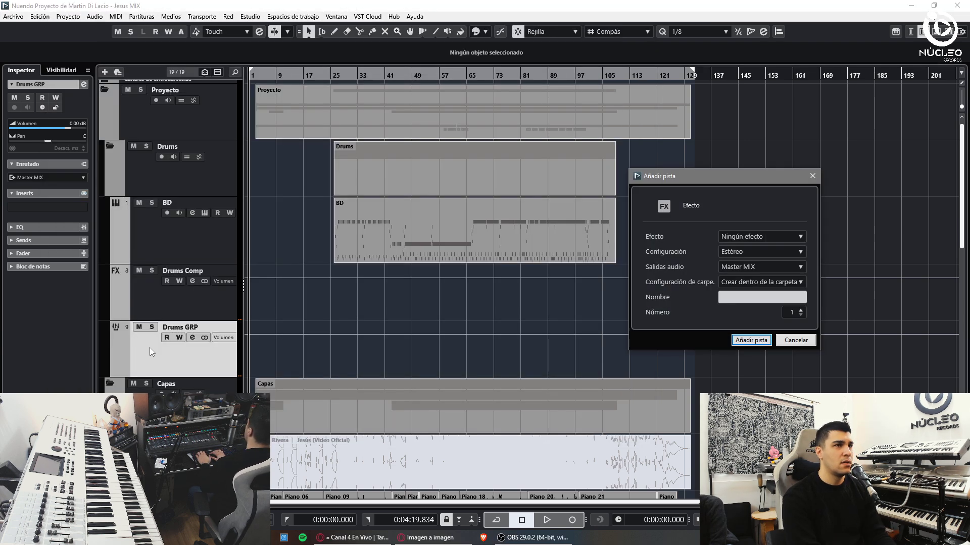
type("Dru")
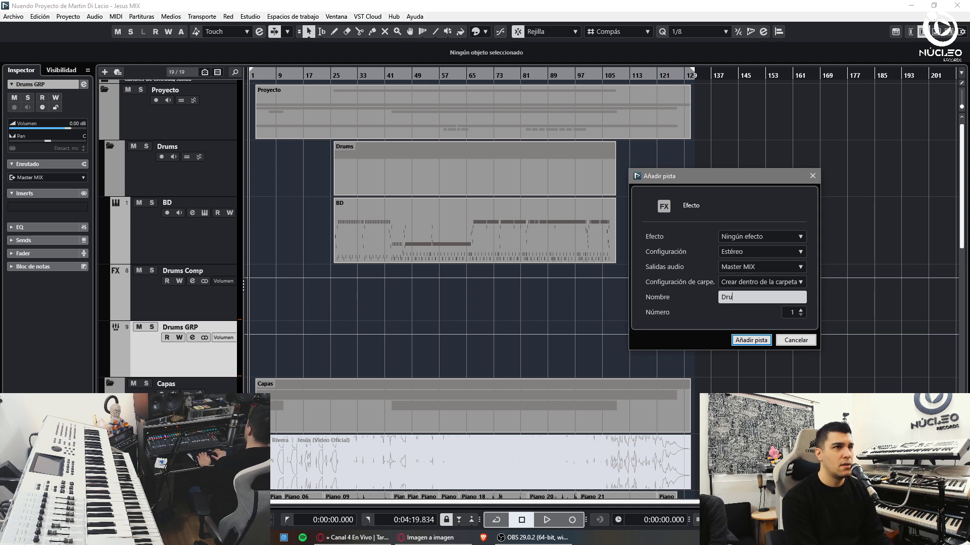
type("ms Reverb")
key("Return")
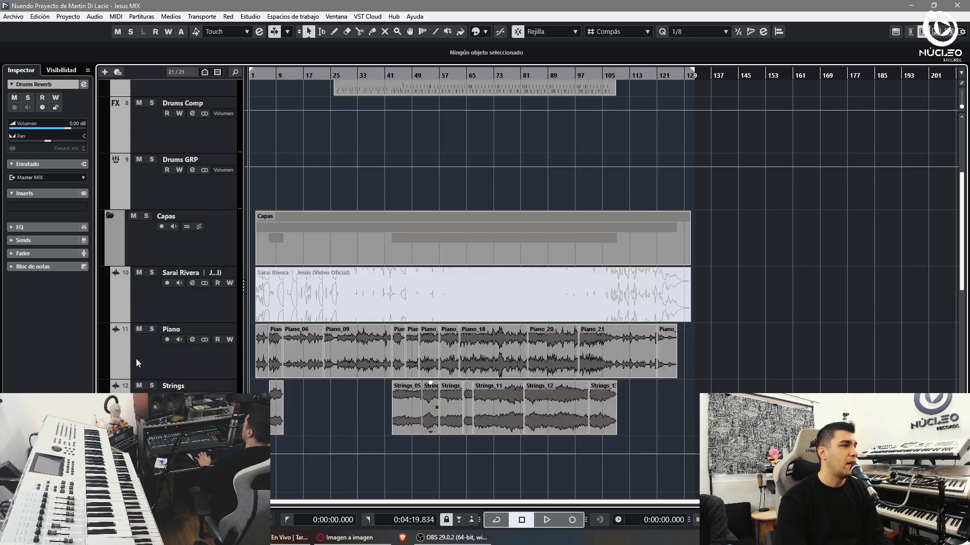
left_click_drag(186, 253, 184, 144)
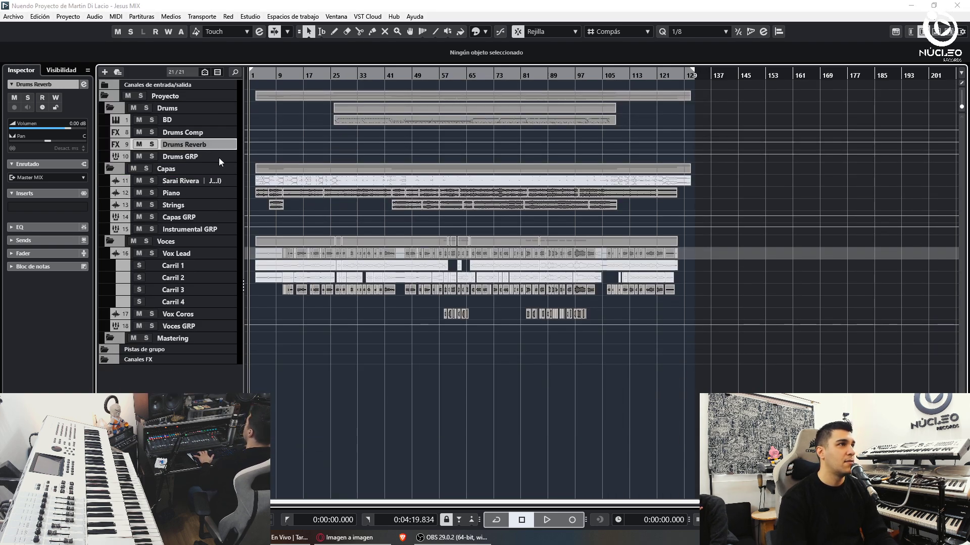
- Load the engineer's Drums Reverb track preset onto the new Drums Reverb channel
key("F3")
left_click(428, 415)
key("Escape")
right_click(429, 416)
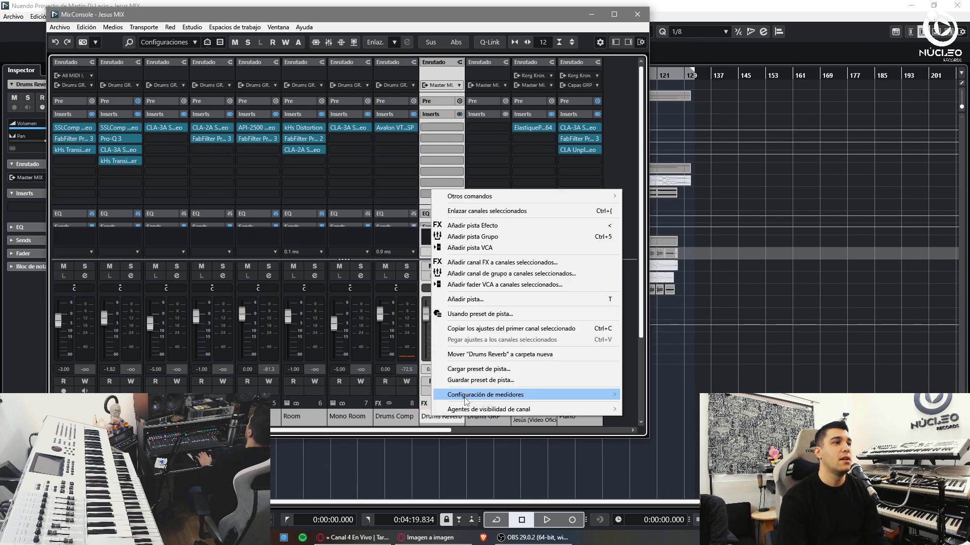
left_click(520, 370)
left_click(764, 193)
type("drums reverb")
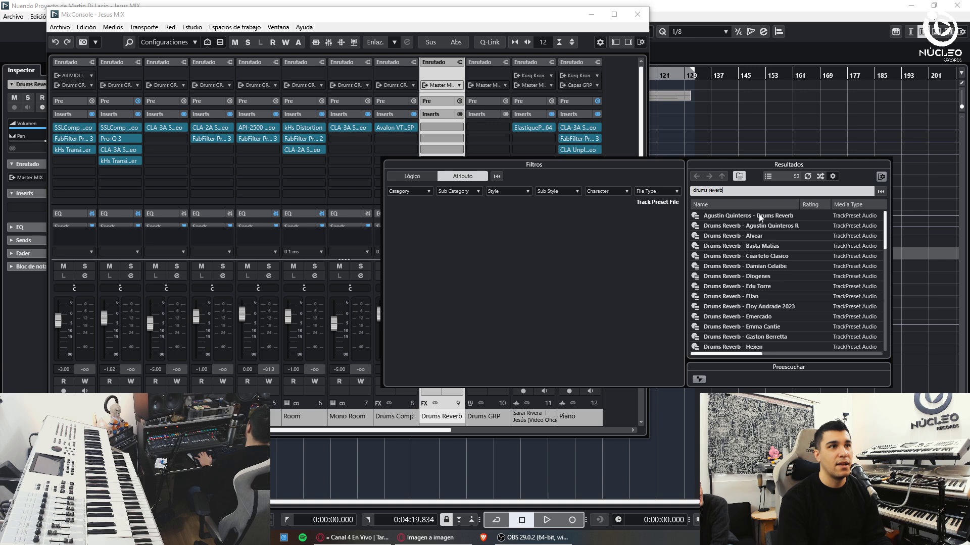
type(" martin")
double_click(769, 214)
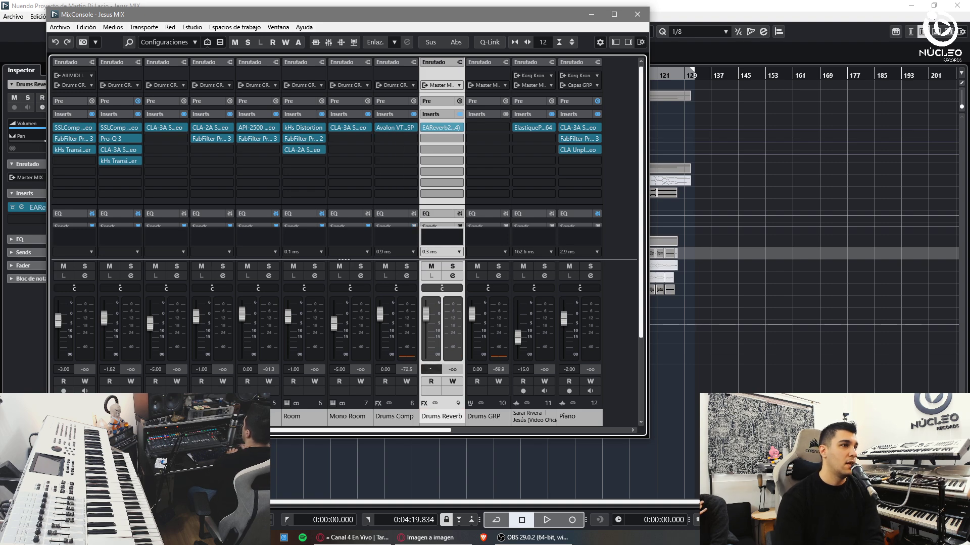
key("F3")
- Add an audio track named 'Bajo Ampeg' and move it into the Capas folder
key("ctrl+t")
type("B")
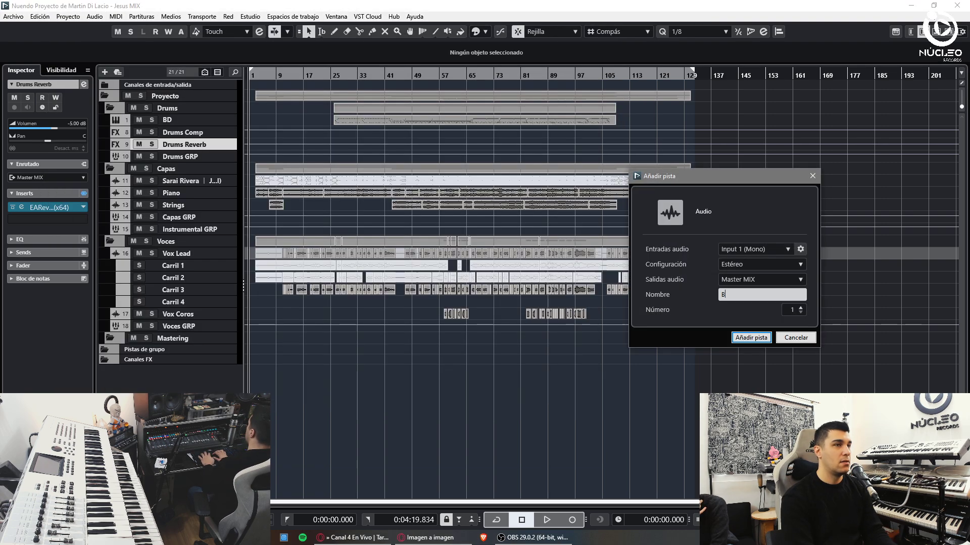
type("ajo Ampeg")
key("Return")
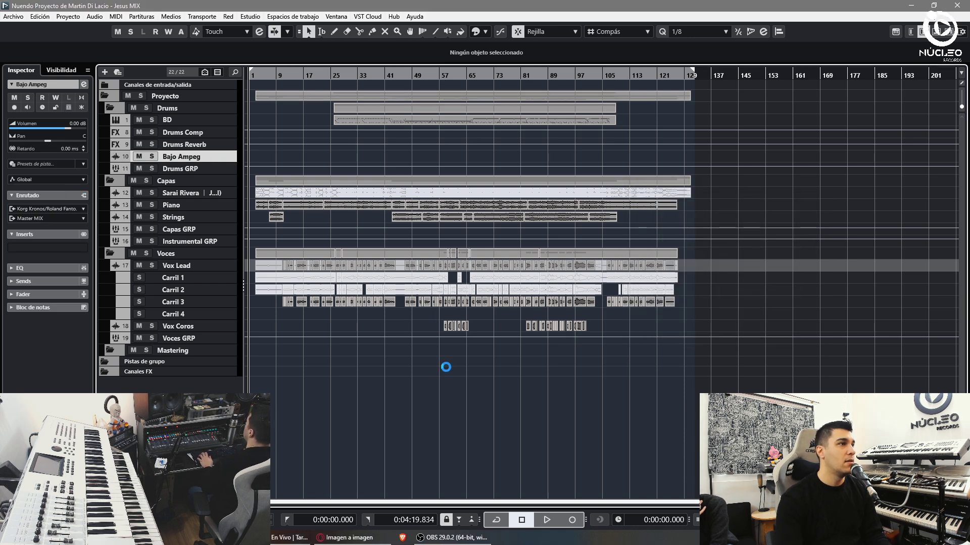
left_click_drag(184, 162, 154, 202)
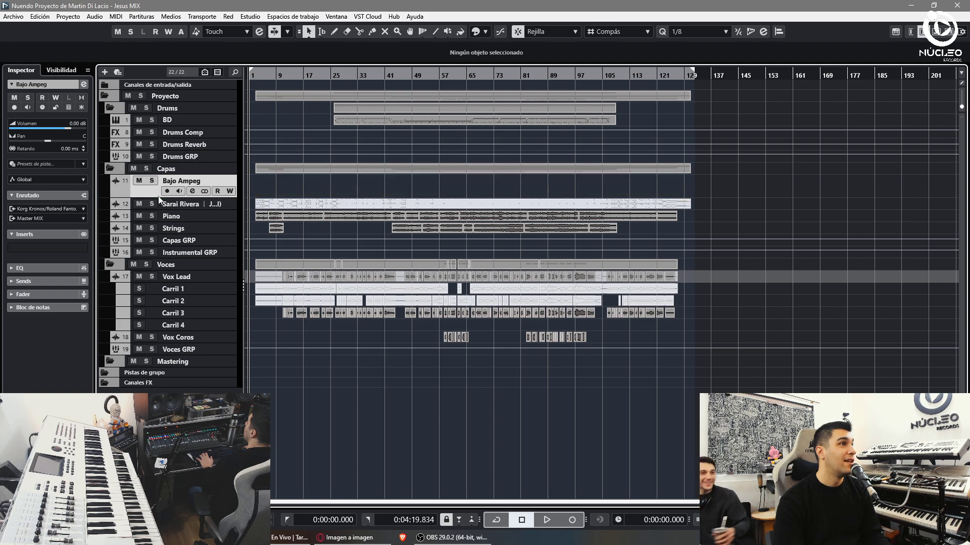
- Load the engineer's Bajo Ampeg track preset onto the Bajo Ampeg channel in the mixer
key("F3")
right_click(533, 416)
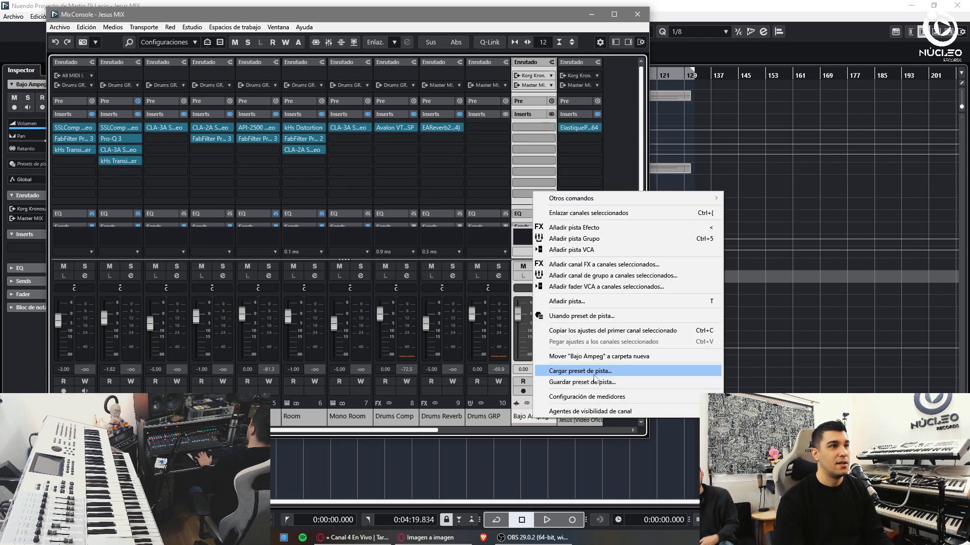
left_click(566, 430)
type("bajo nahu")
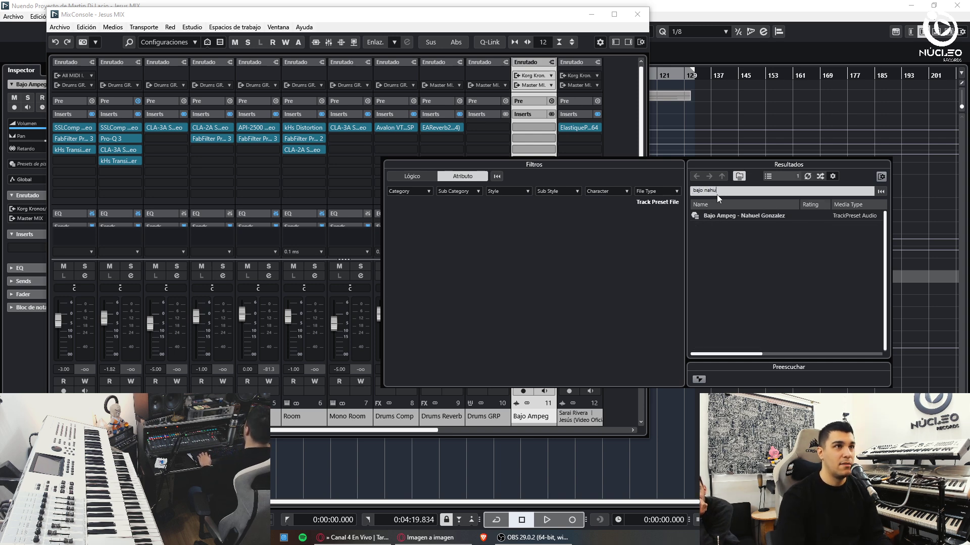
double_click(775, 216)
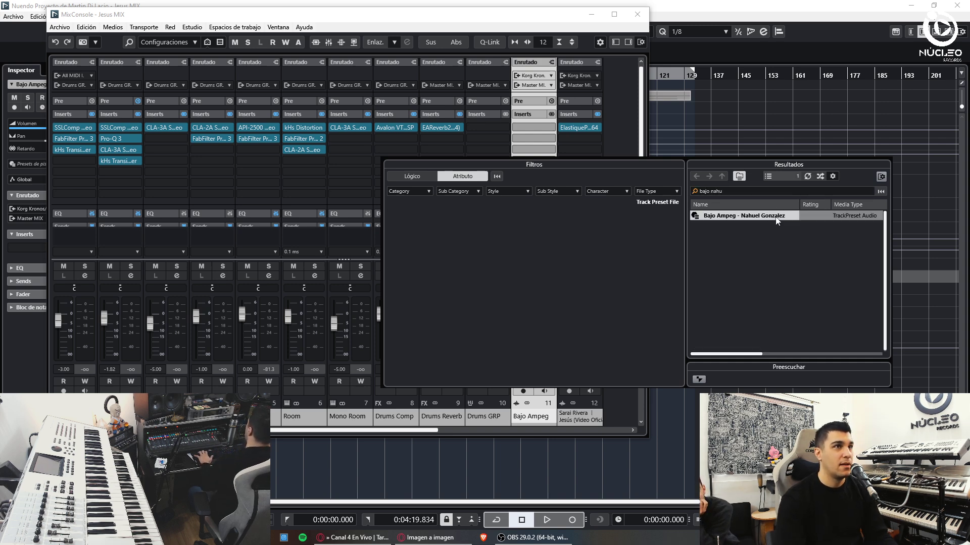
key("F3")
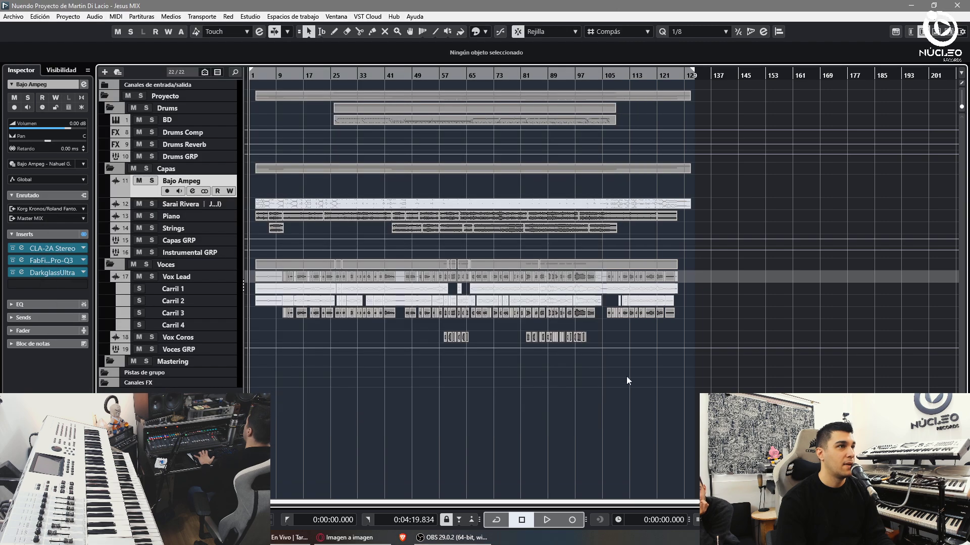
- Play from around bar 28 with the Drums folder soloed and enlarge the BD track
left_click(341, 74)
key("space")
left_click(146, 108)
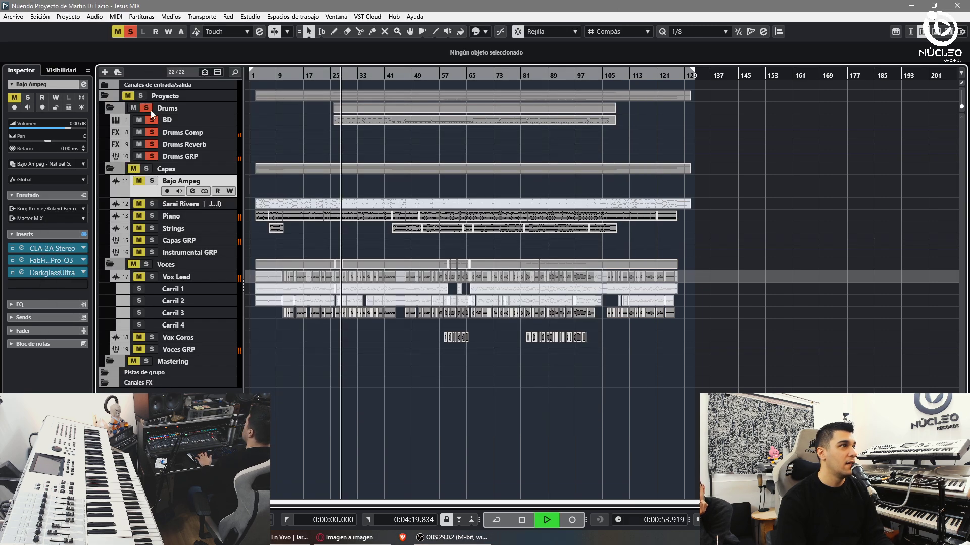
key("h")
key("h")
left_click(204, 120)
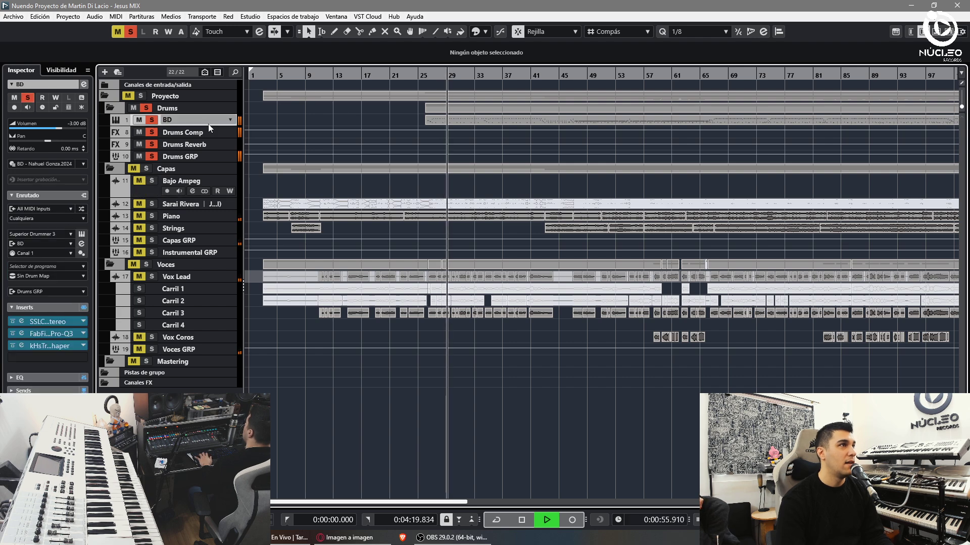
left_click_drag(212, 126, 212, 149)
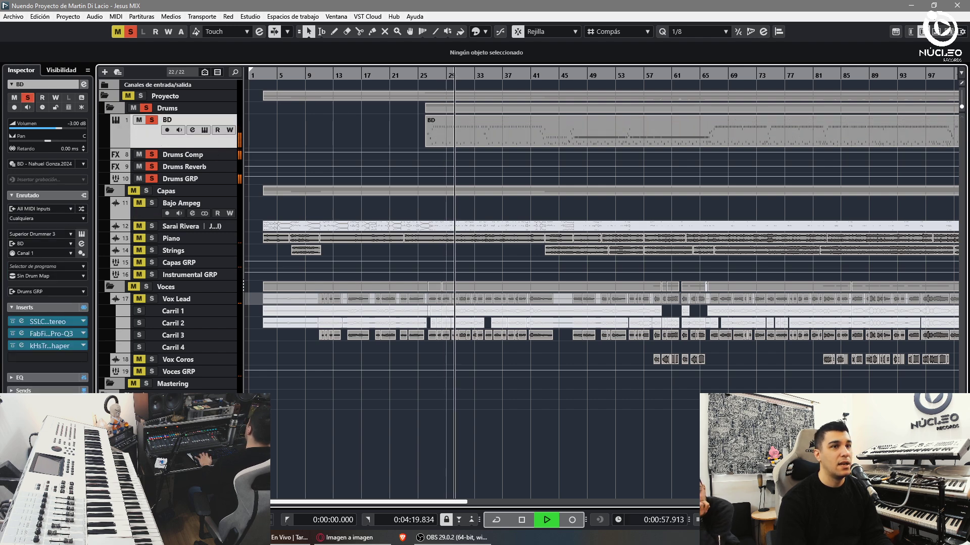
key("shift+h")
key("shift+h")
- In the Key Editor, raise the BD notes in bars 26–41 from velocity 31 to 50
key("Return")
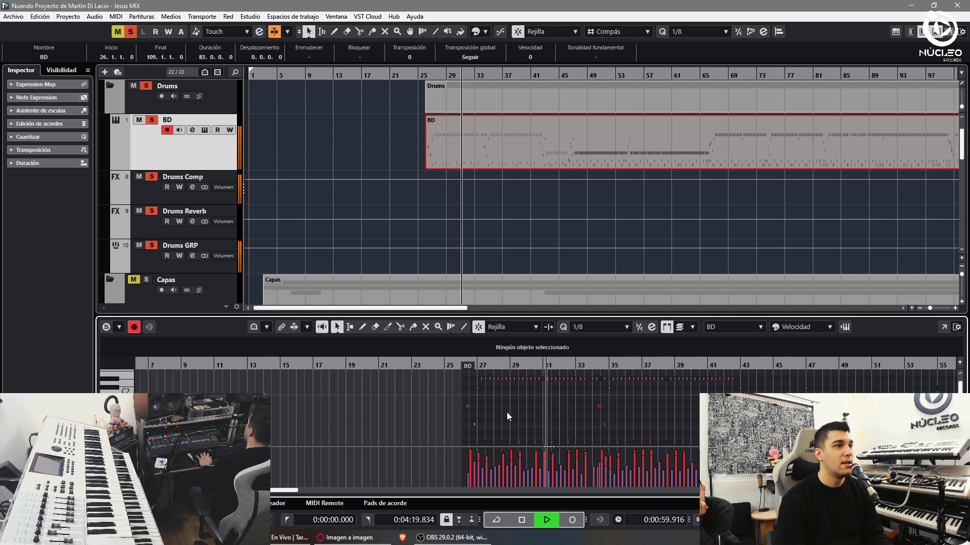
key("g")
key("g")
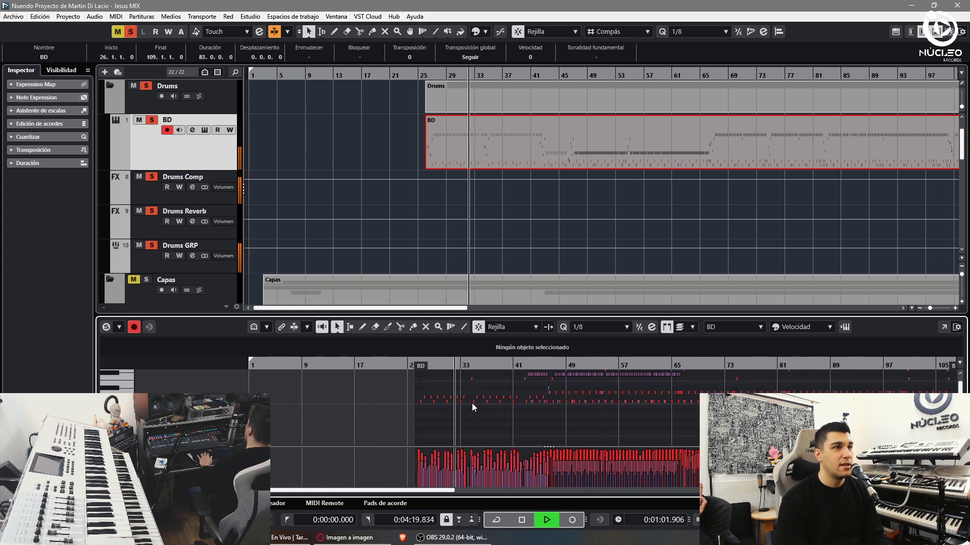
left_click_drag(421, 449, 544, 487)
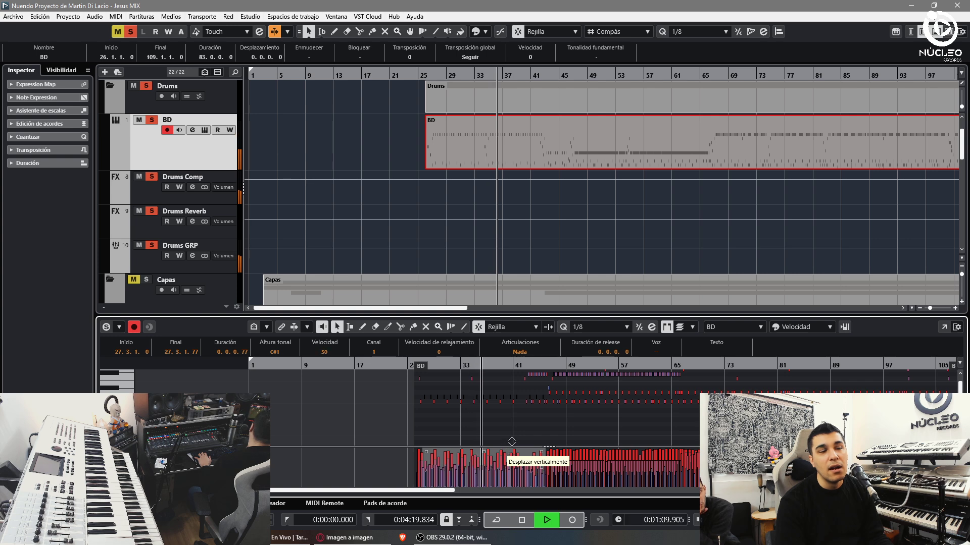
left_click_drag(508, 450, 511, 442)
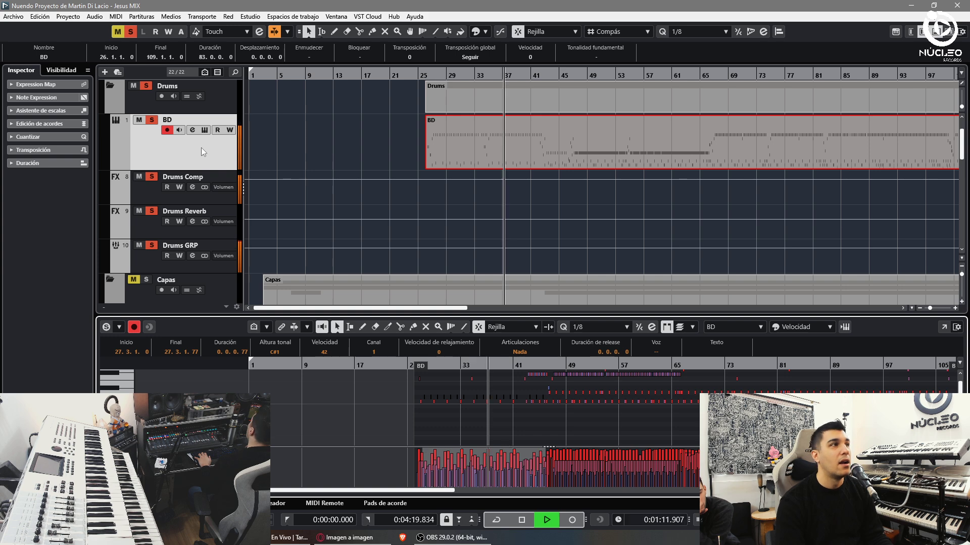
- Clear all solos and mutes, close the Key Editor and bring up the mixer
left_click(574, 75)
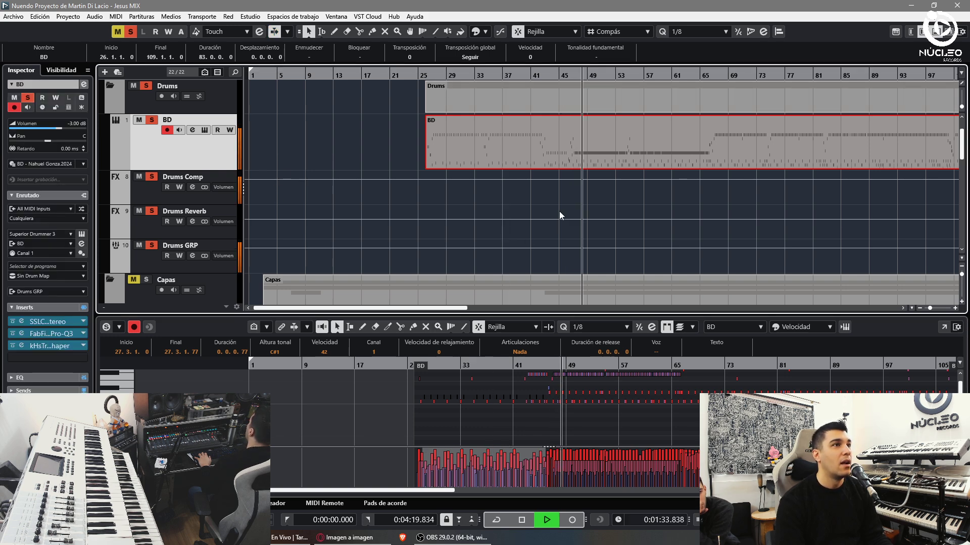
key("alt+m")
key("alt+s")
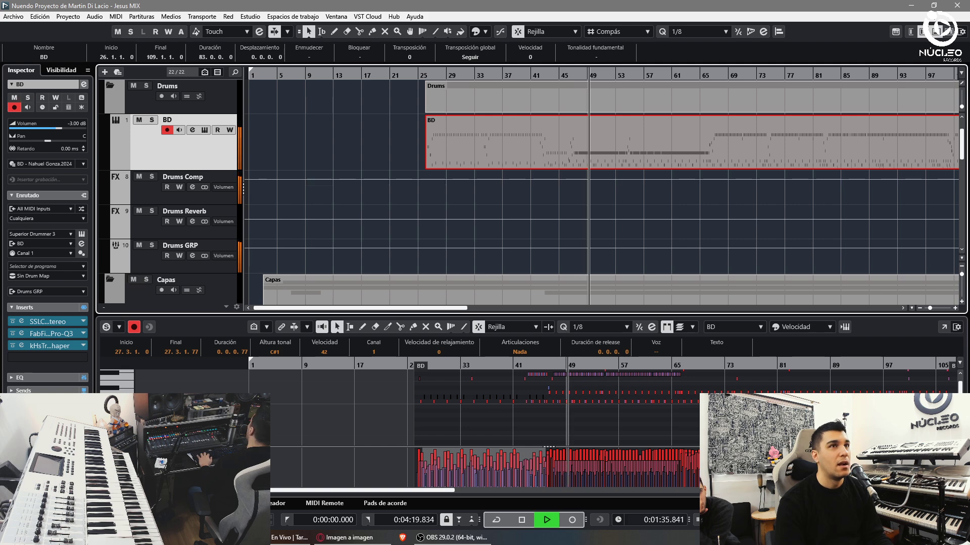
key("ctrl+e")
key("g")
key("g")
key("g")
key("g")
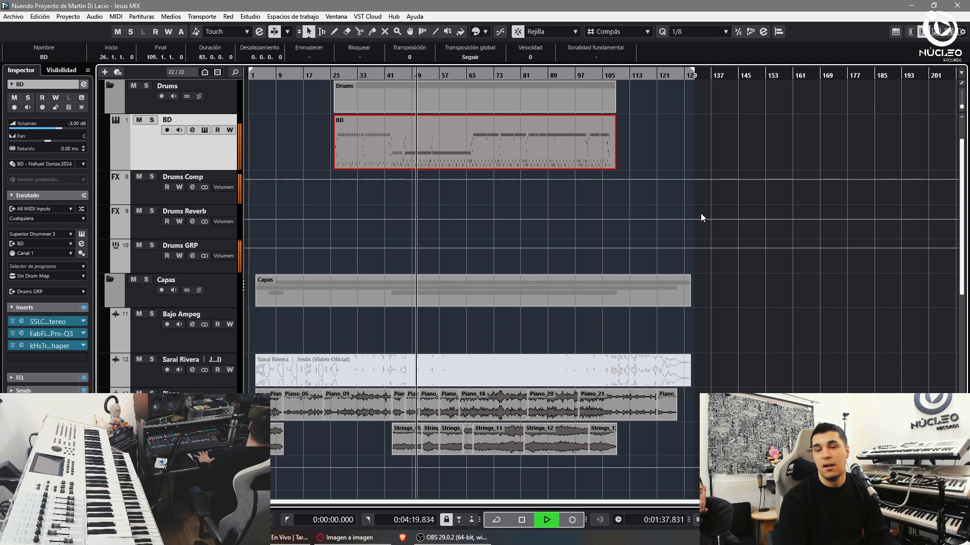
key("F3")
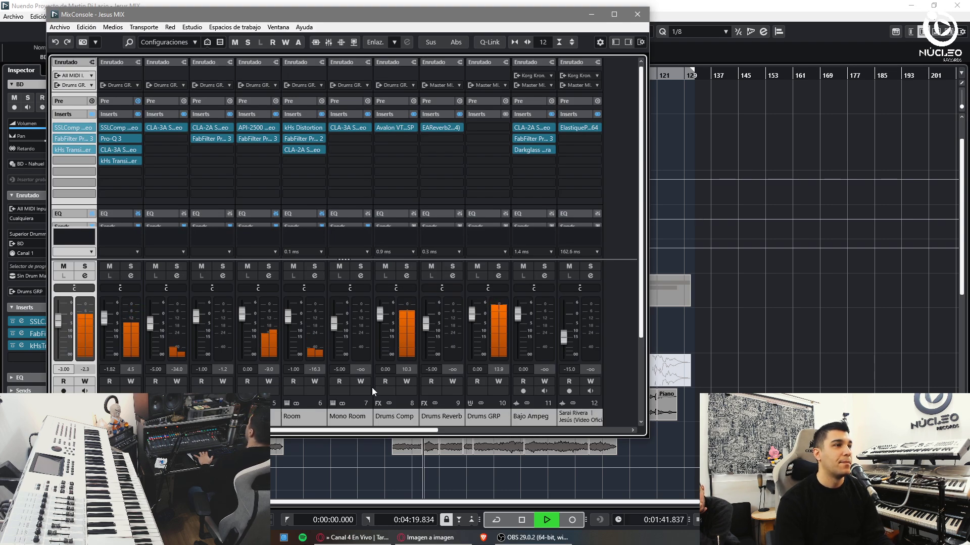
- Set the Drums Comp fader to -10 dB and close the mixer
left_click(384, 369)
type("-10")
key("Return")
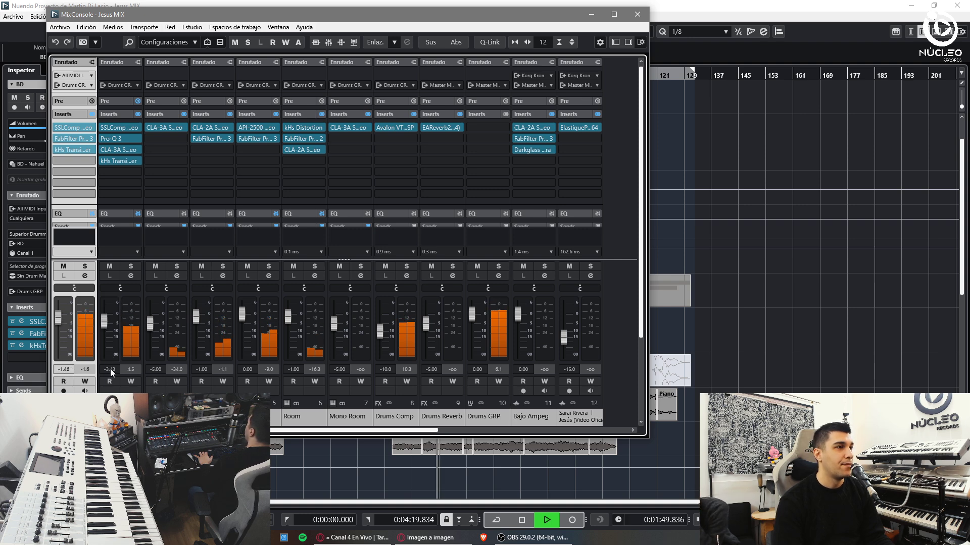
key("F3")
- Stop playback, delete the Drums Reverb track and reopen the mixer
key("h")
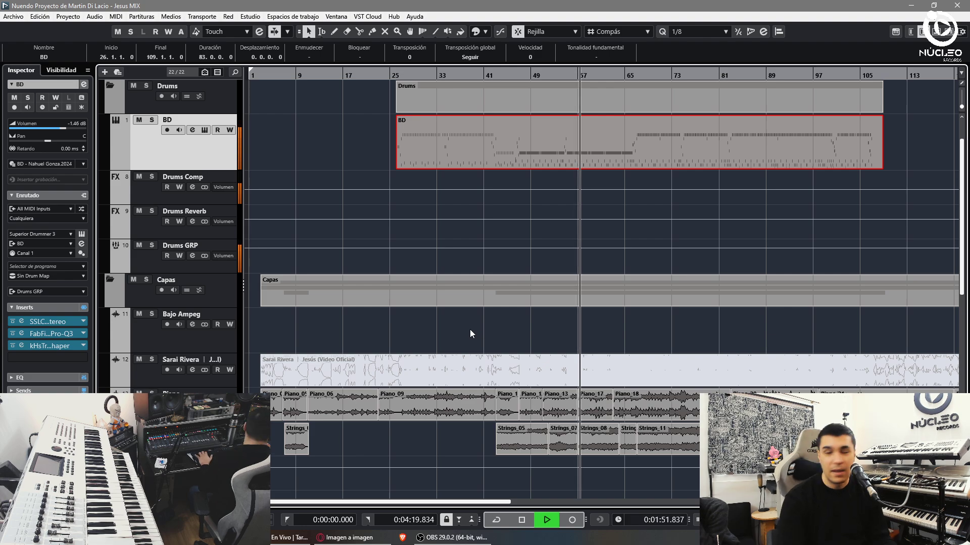
key("space")
key("F3")
key("F3")
left_click(139, 235)
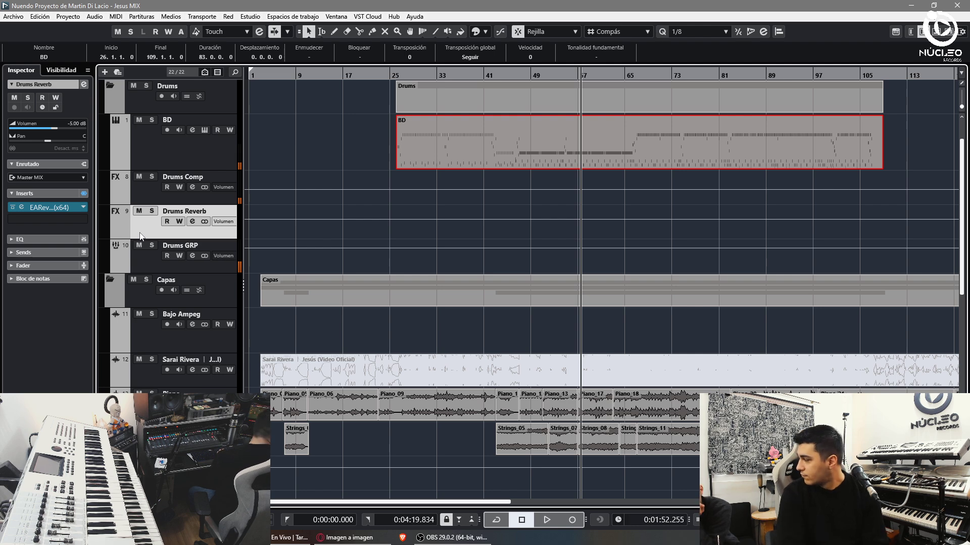
key("shift+Delete")
key("F3")
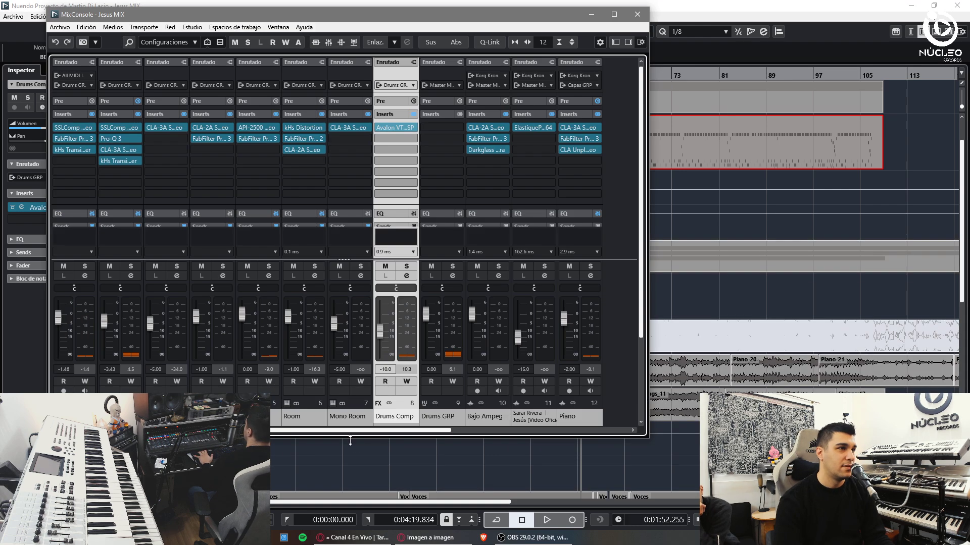
- Load the engineer's BD track preset onto the BD channel
right_click(57, 192)
left_click(129, 426)
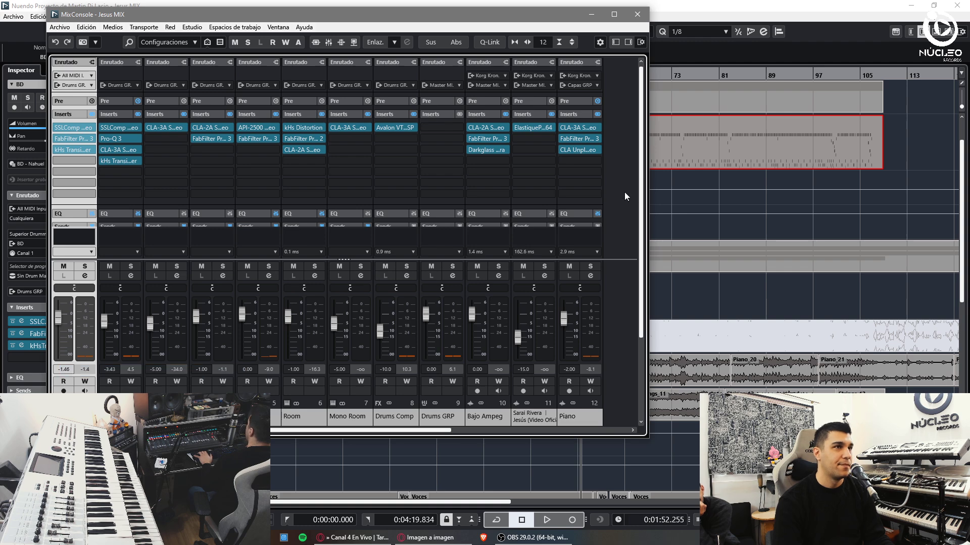
type("marcelo")
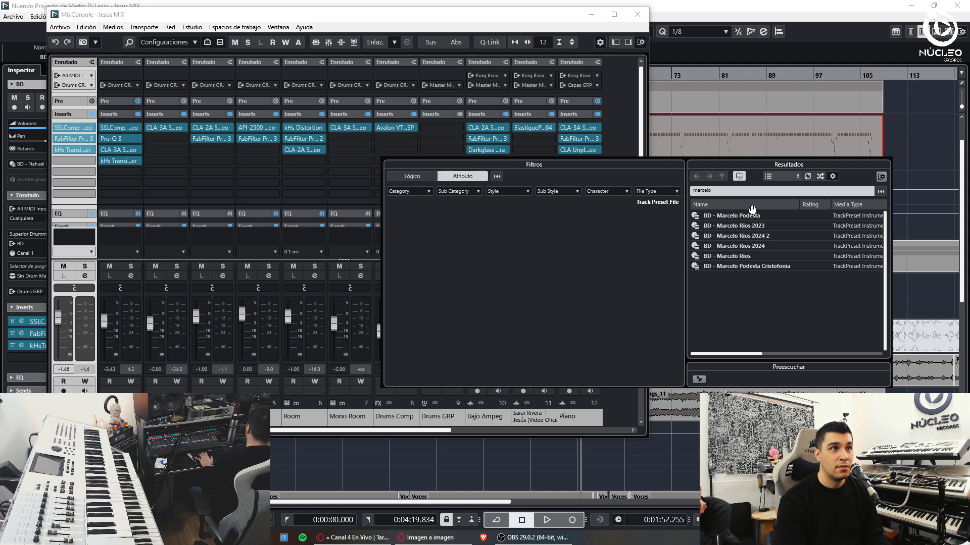
double_click(753, 215)
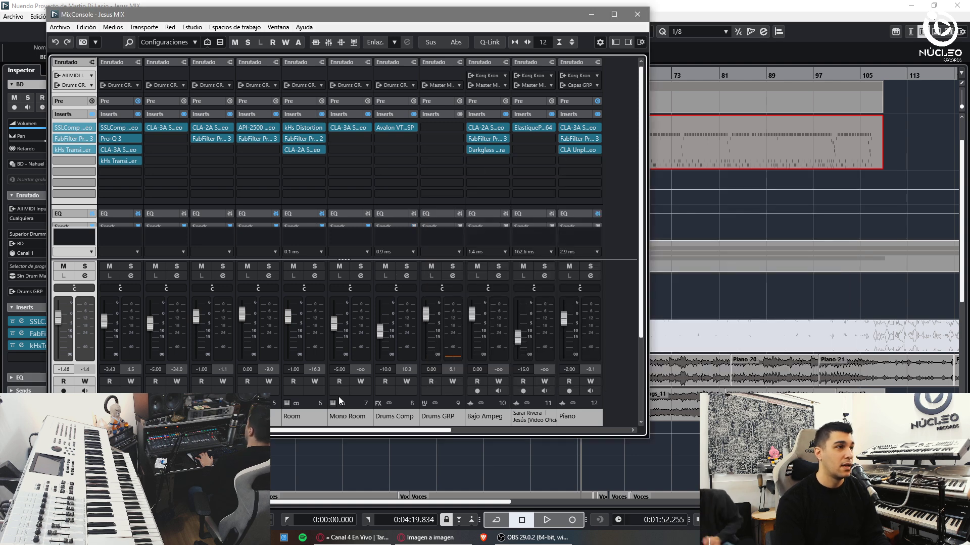
- Load the engineer's Drums Comp track preset onto the Drums Comp channel
right_click(397, 426)
left_click(454, 432)
left_click(735, 195)
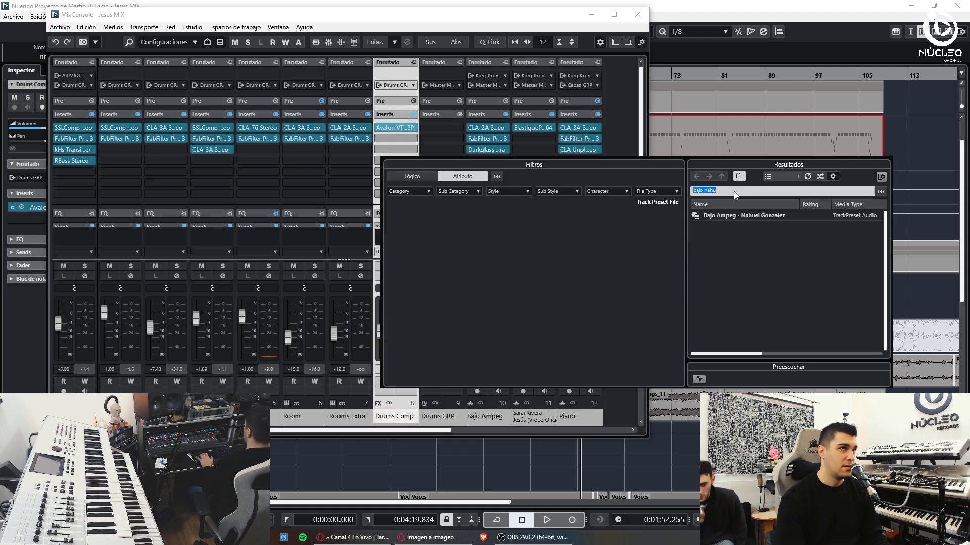
type("drums comp marc")
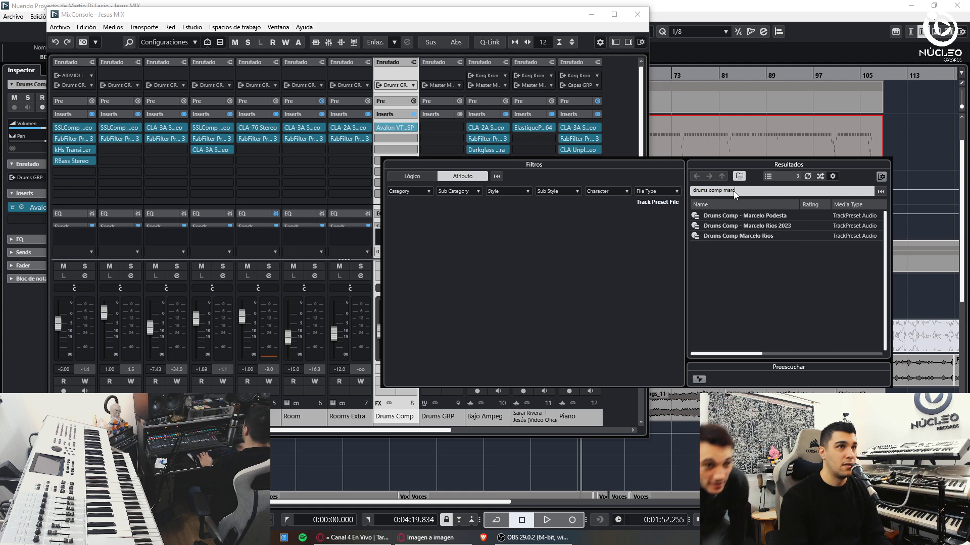
double_click(749, 216)
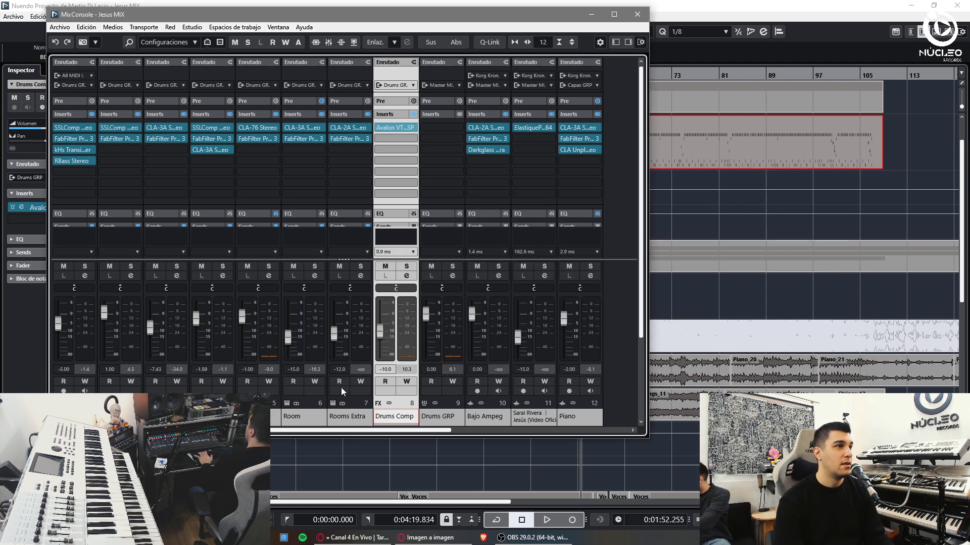
- Play from around bar 69 with Drums GRP soloed, then reopen the mixer
key("F3")
left_click(656, 80)
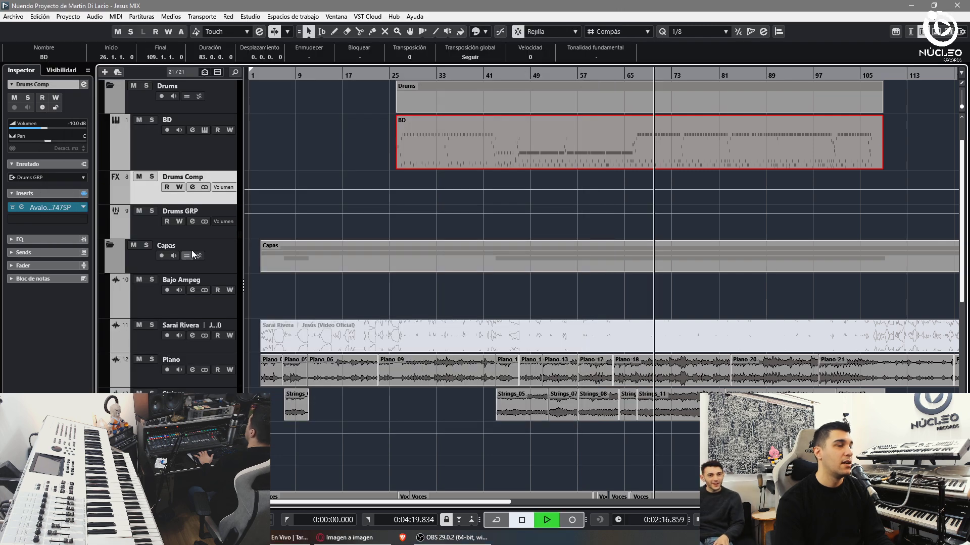
key("space")
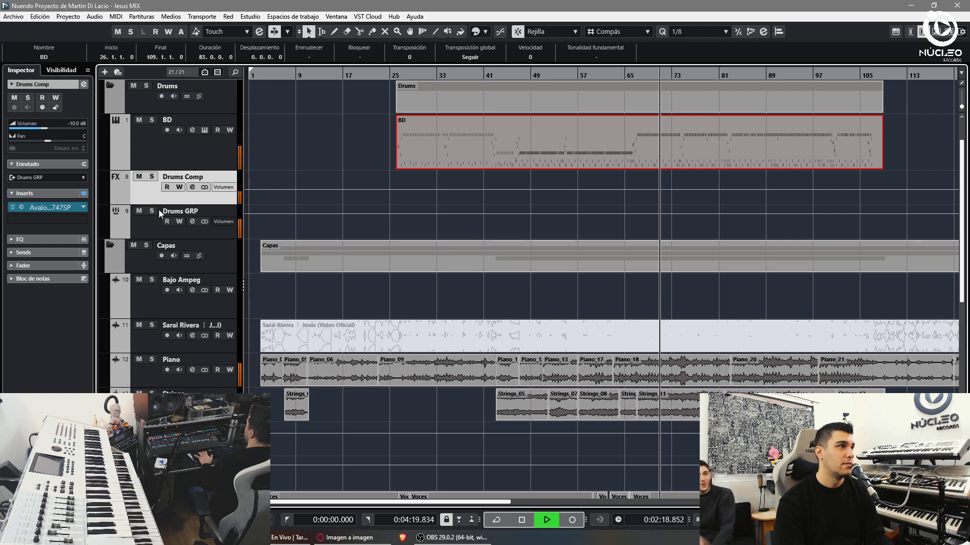
left_click(157, 220)
key("s")
key("F3")
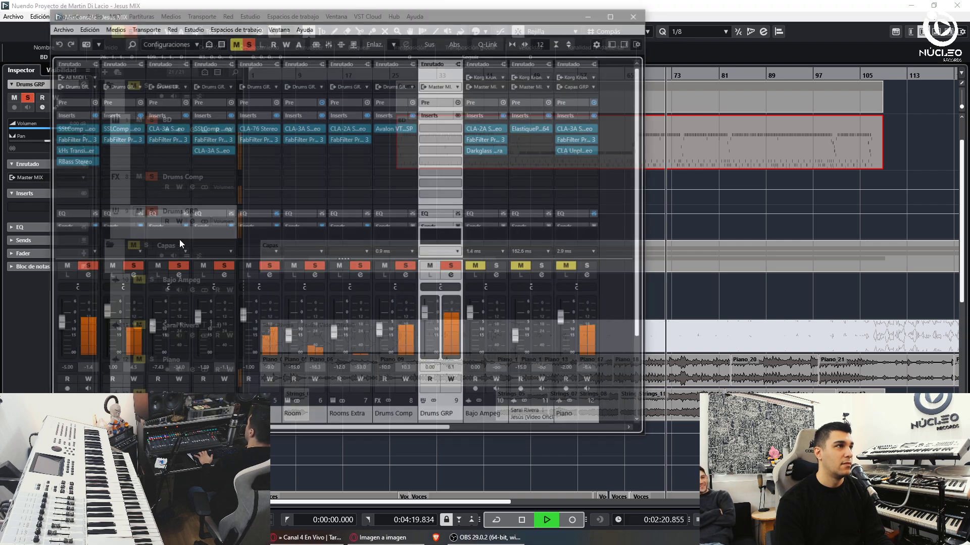
- Reset Drums Comp to 0 dB and check BD's transient shaper settings
left_click(413, 414)
left_click(388, 351, "ctrl")
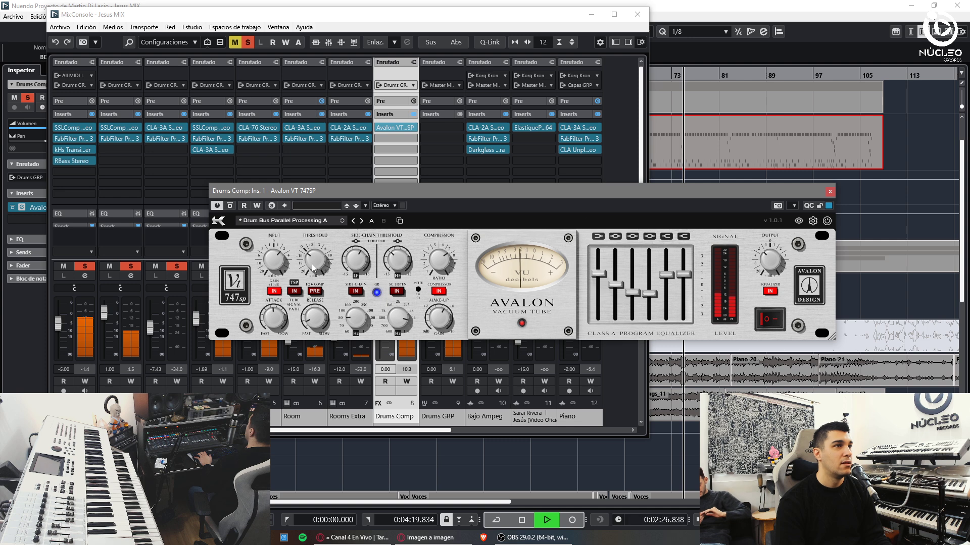
left_click(830, 192)
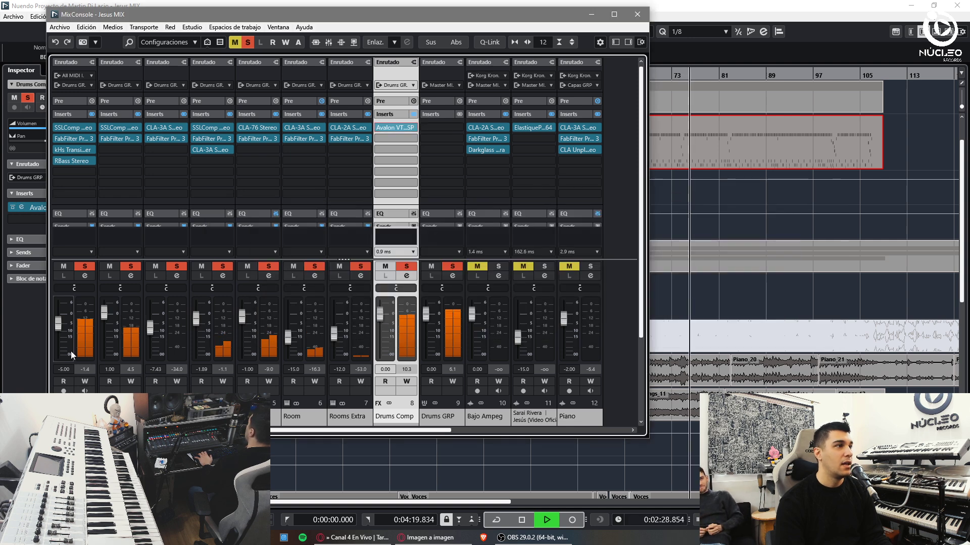
left_click(58, 162)
left_click(67, 150)
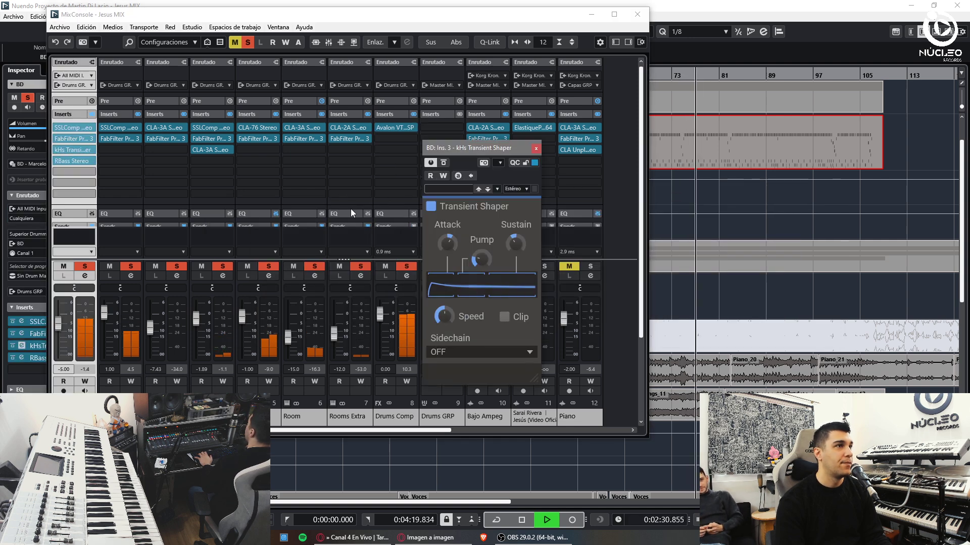
left_click(536, 148)
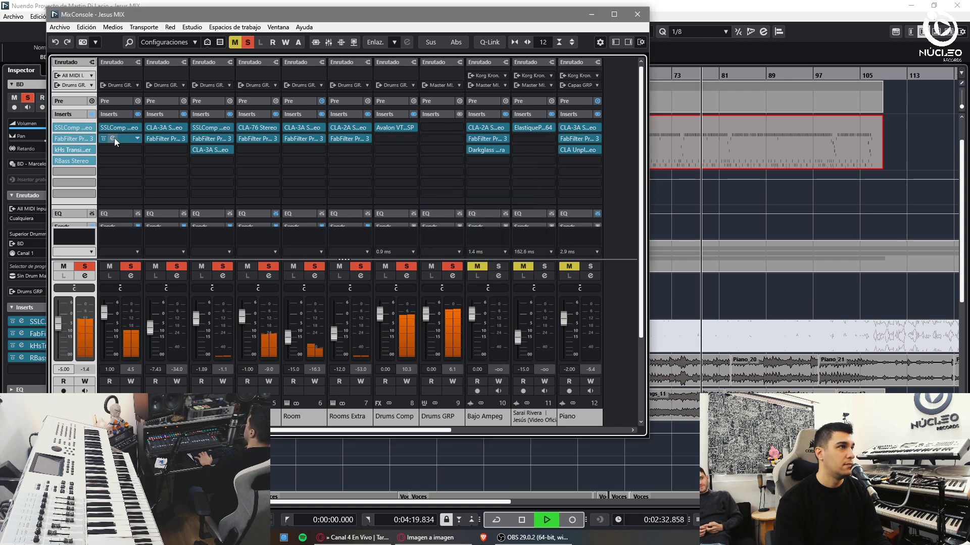
- Insert a kHs Transient Shaper on an empty SD insert slot
left_click(121, 161)
type("transient")
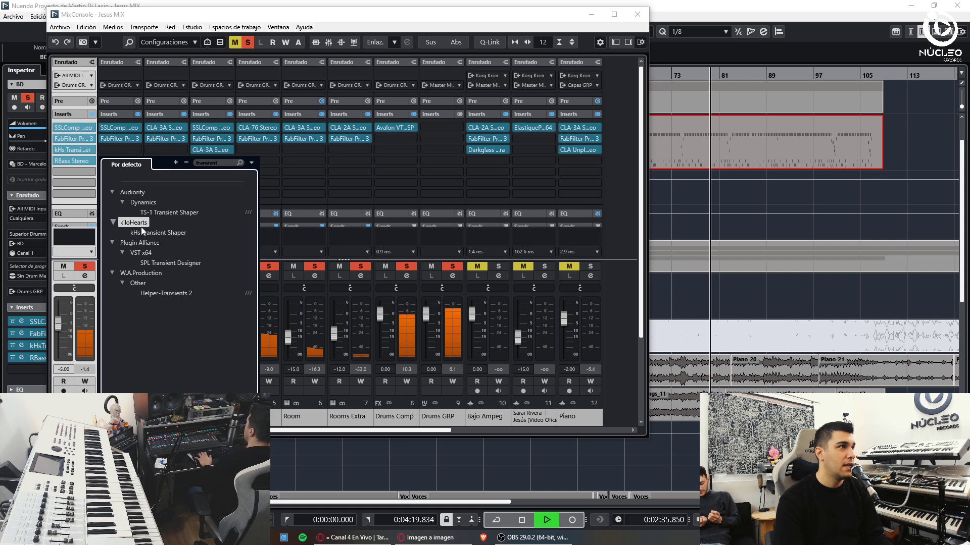
left_click(151, 233)
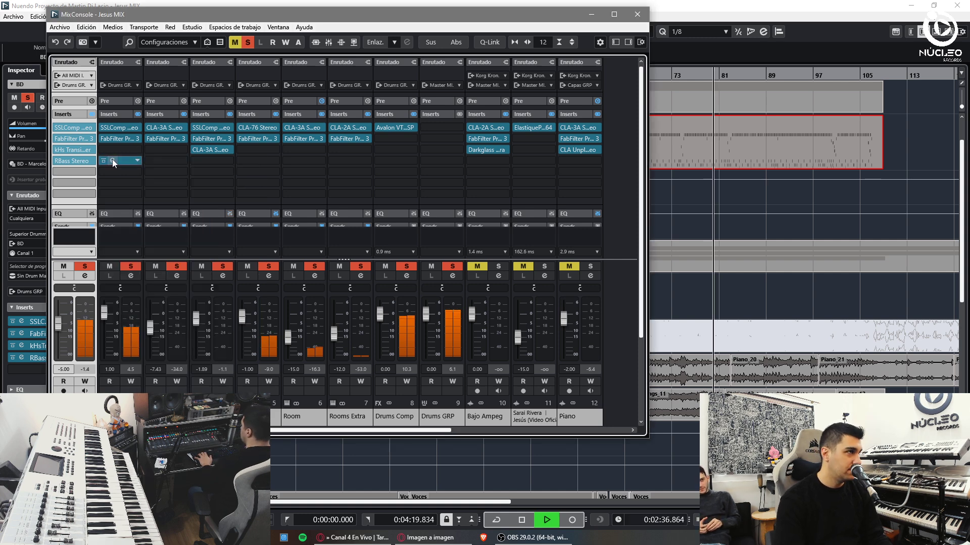
left_click(112, 160)
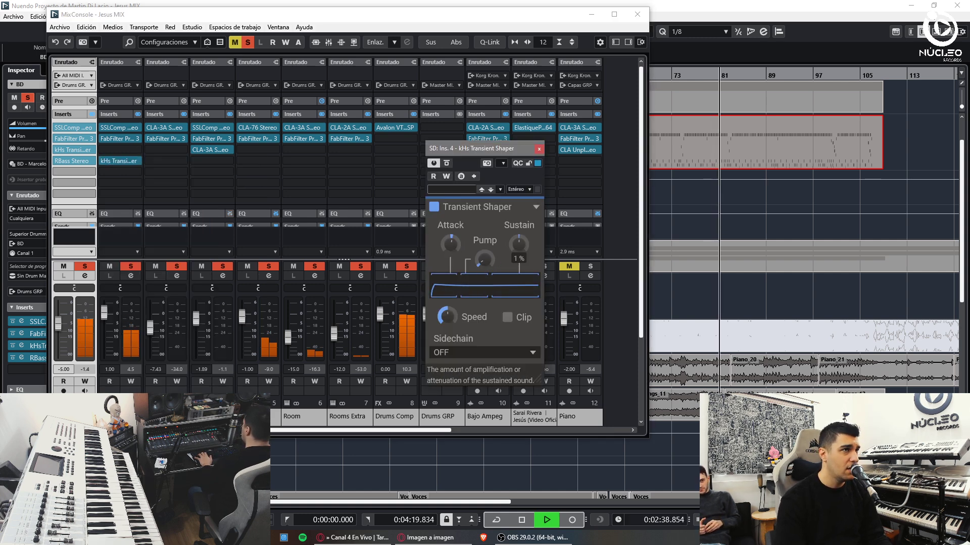
left_click(539, 148)
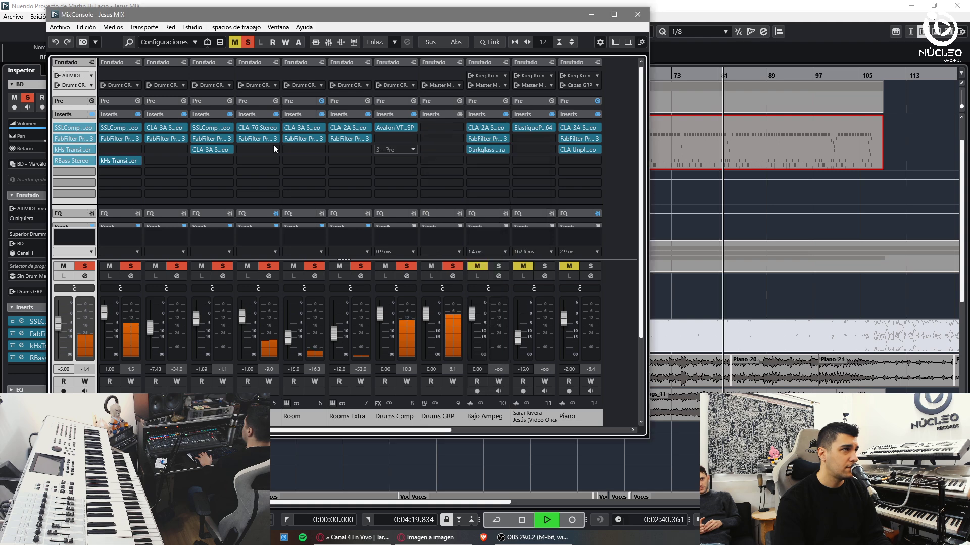
- Raise the SD Pro-Q 3's 154 Hz band to +1.48 dB
left_click(120, 139)
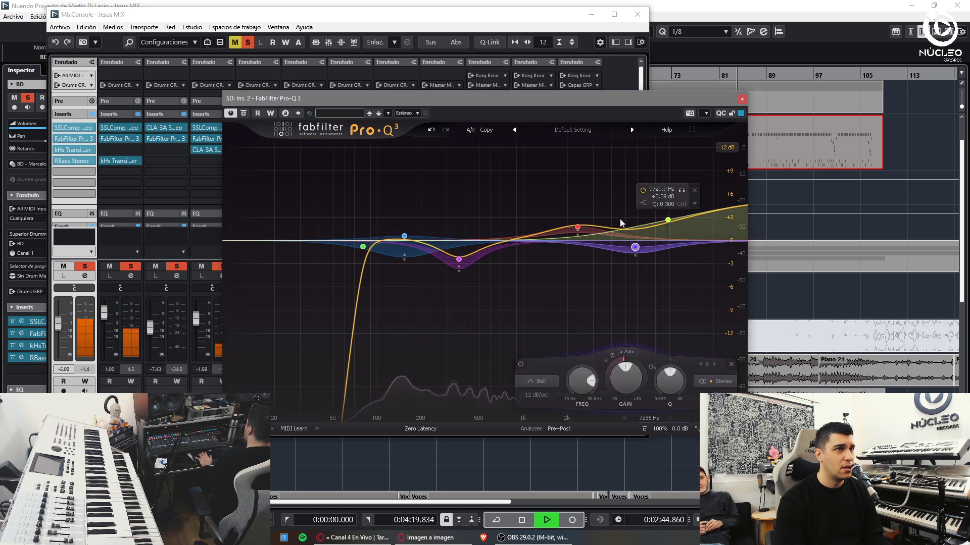
left_click_drag(404, 235, 404, 230)
key("Escape")
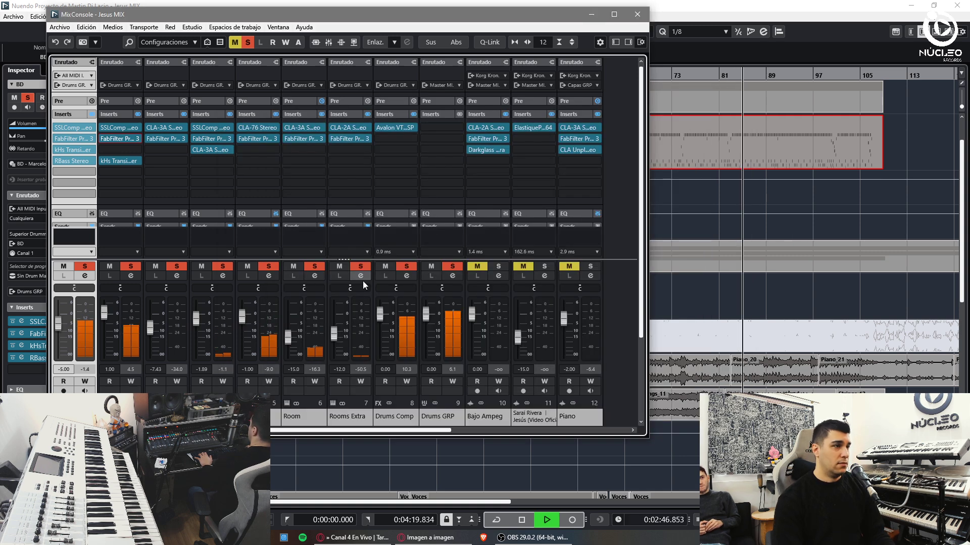
- Set the Room channel level to -12.0 dB
left_click(289, 336, "ctrl")
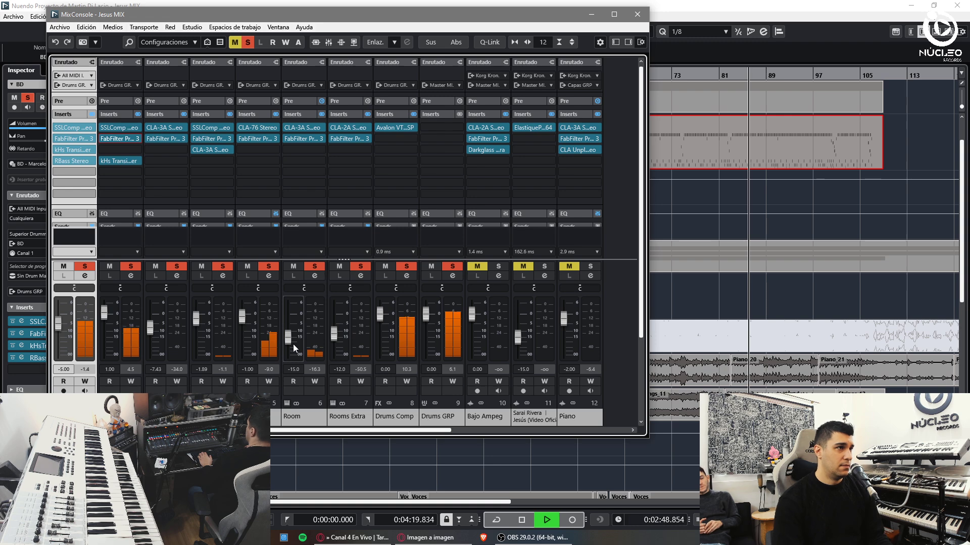
left_click_drag(288, 320, 289, 339)
left_click(293, 369)
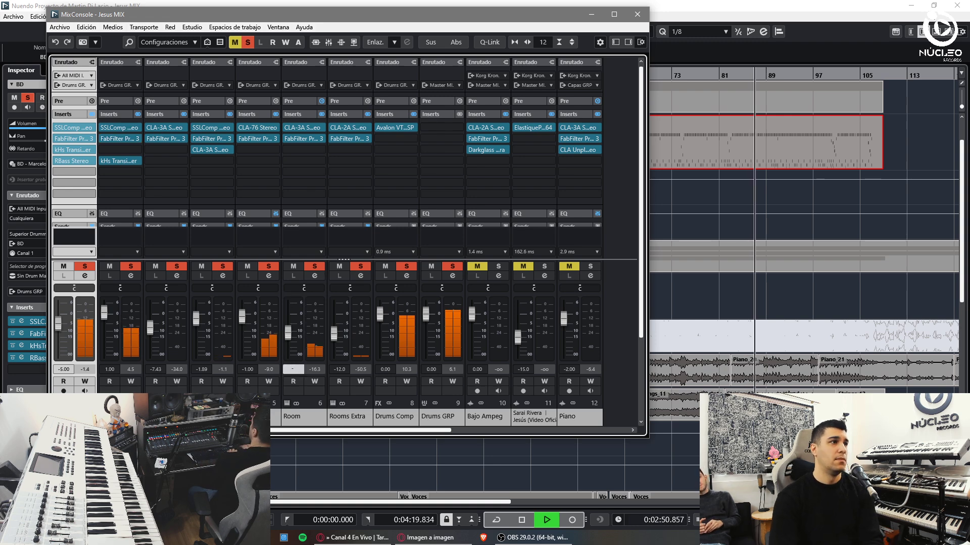
key("Return")
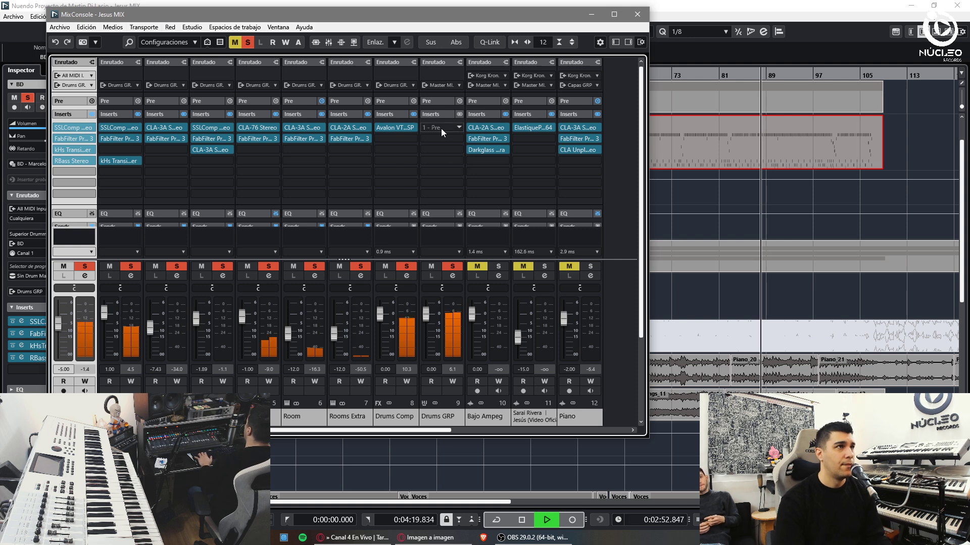
- Insert the VSVC compressor on a Drums GRP insert slot
left_click(441, 129)
type("vs")
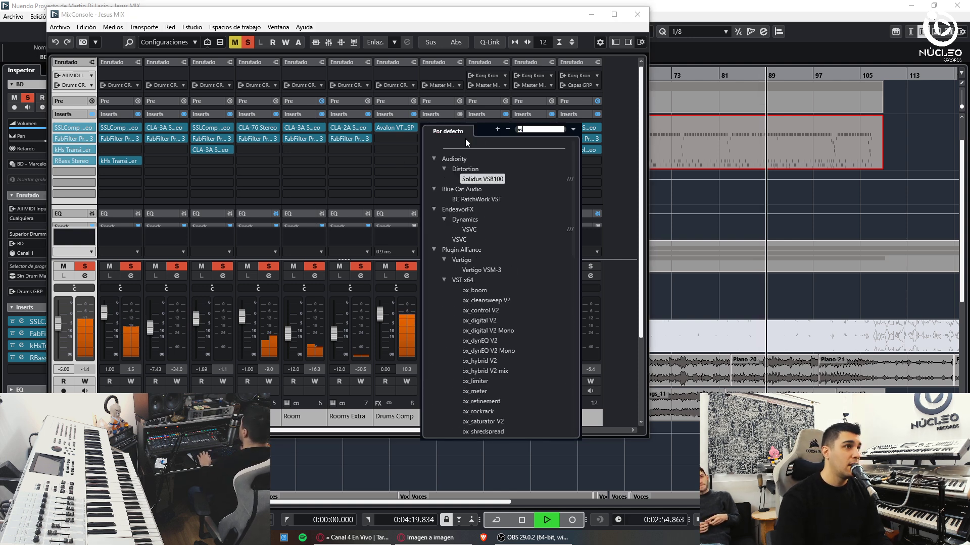
left_click(464, 228)
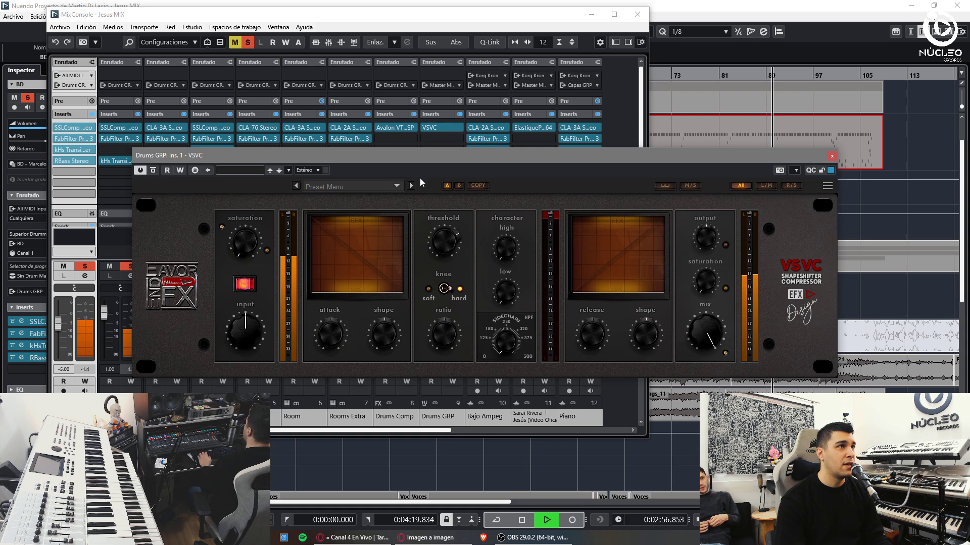
- Load the VSVC Drums 'pumpy' preset, raise its Mix to about 31%, and close it
left_click(354, 189)
mouse_move(348, 246)
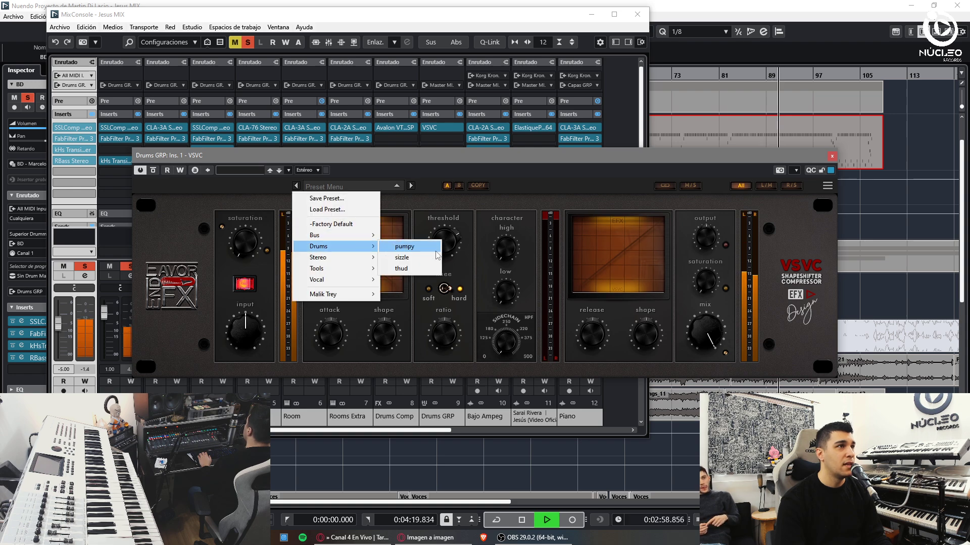
left_click(420, 248)
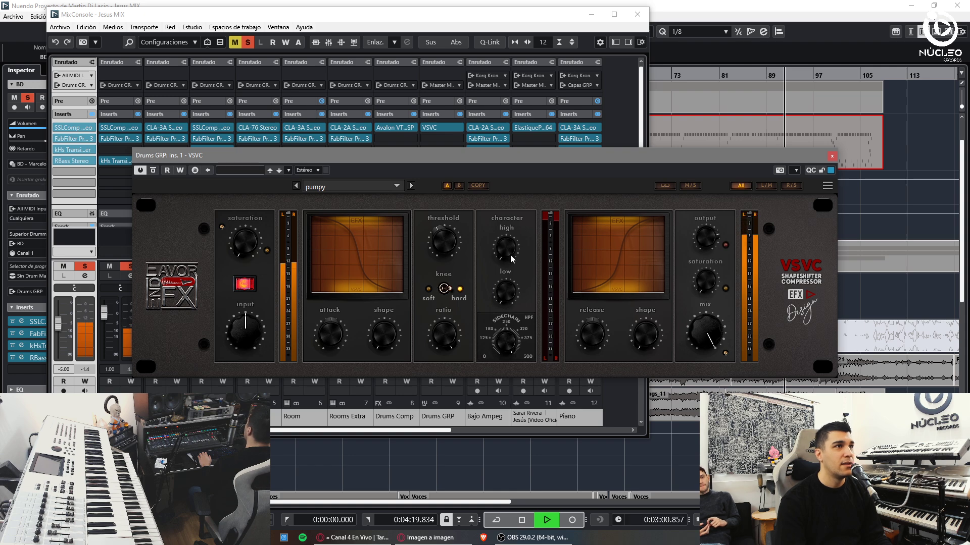
left_click_drag(717, 336, 706, 335)
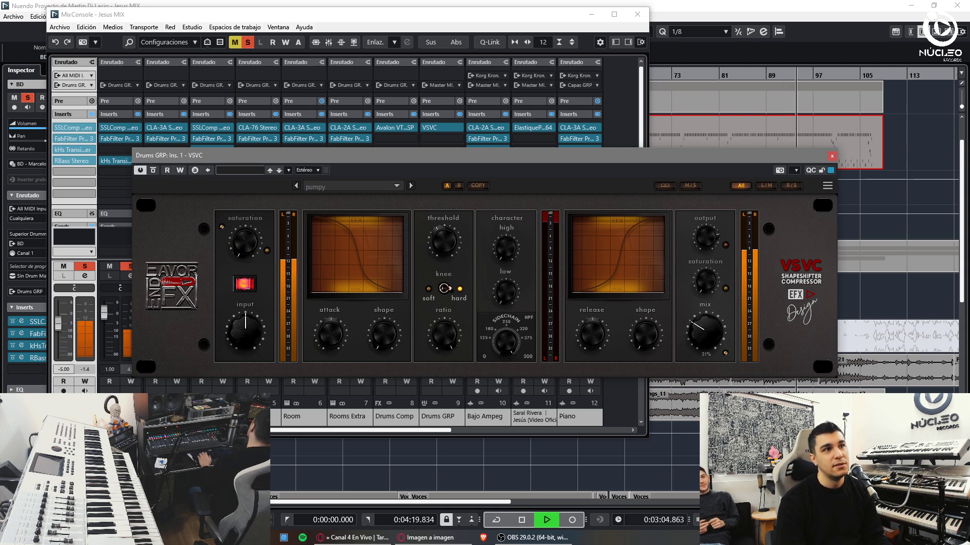
left_click(831, 156)
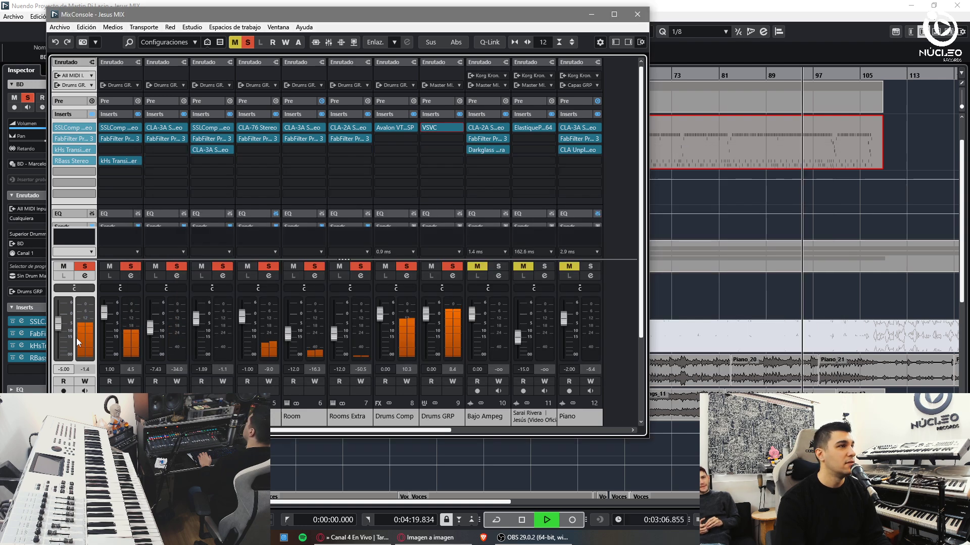
left_click(71, 160)
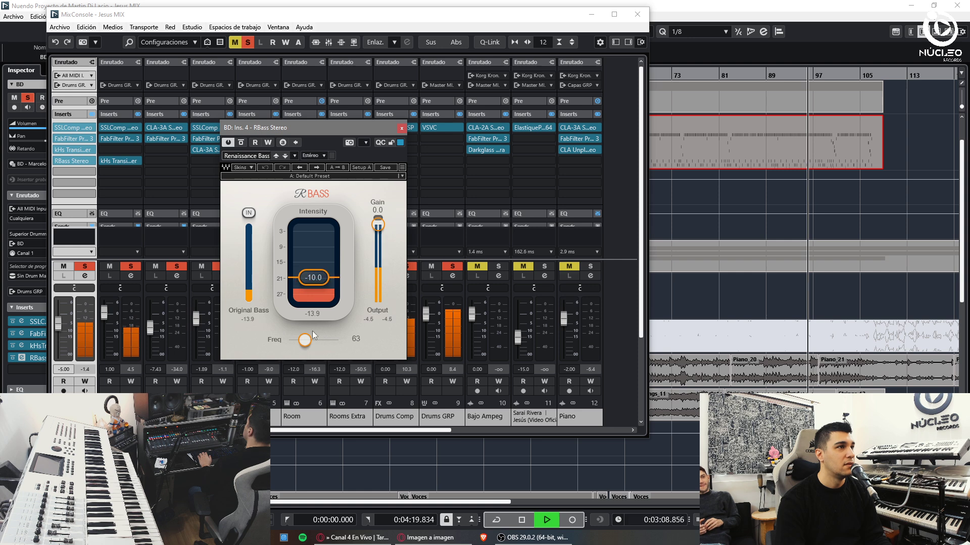
- Nudge the BD RBass frequency to 67, then settle it back at 65
left_click_drag(304, 339, 306, 339)
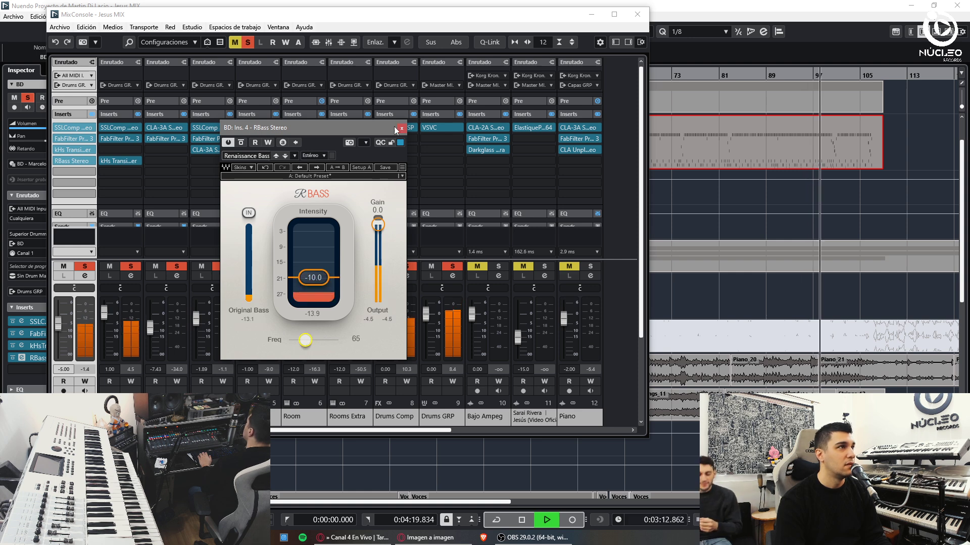
left_click_drag(306, 340, 304, 339)
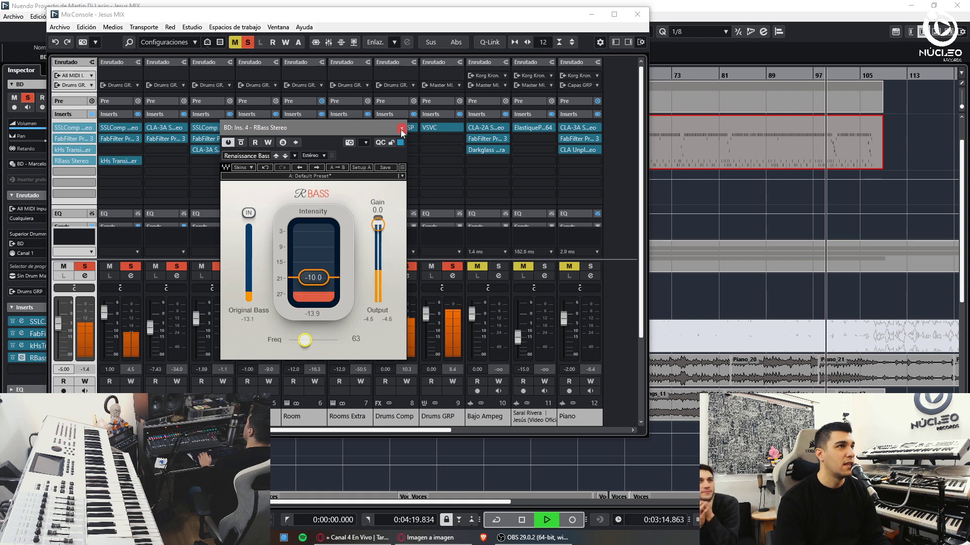
left_click(72, 161)
- Boost the BD Pro-Q 3 high band to about +5.3 dB, shift band 5 up, and close the MixConsole
left_click(72, 139)
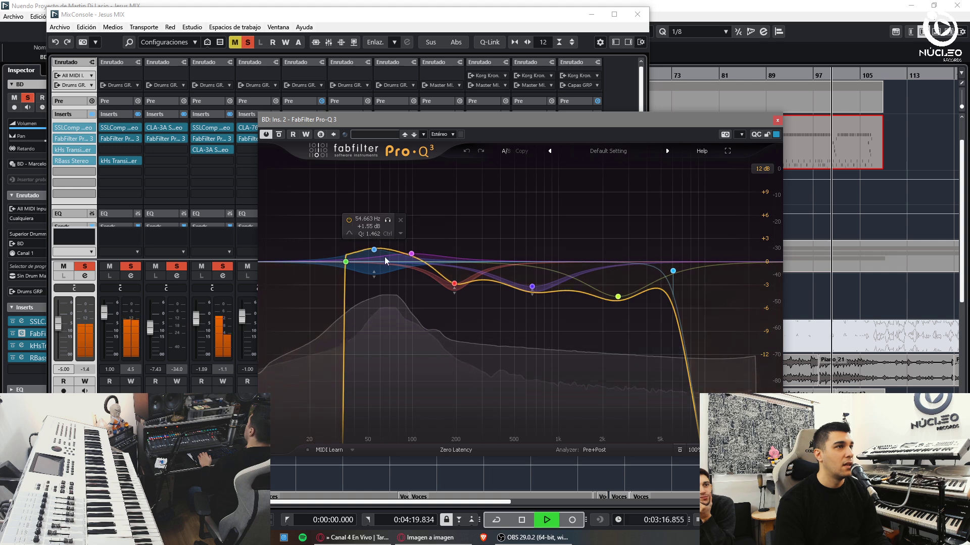
mouse_move(618, 297)
left_mouse_down()
mouse_move(606, 228)
mouse_move(621, 241)
mouse_move(627, 221)
left_mouse_up()
left_click(531, 286)
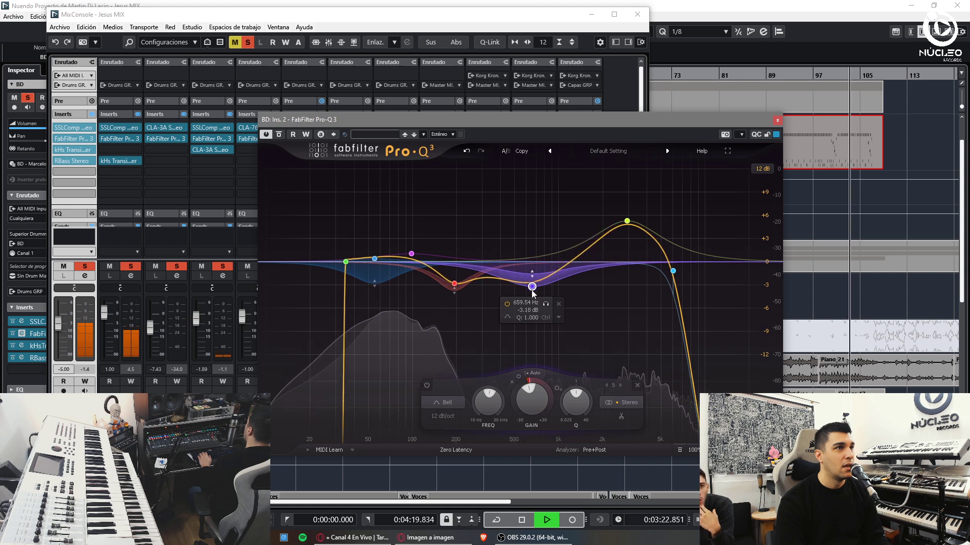
left_click_drag(531, 286, 568, 254)
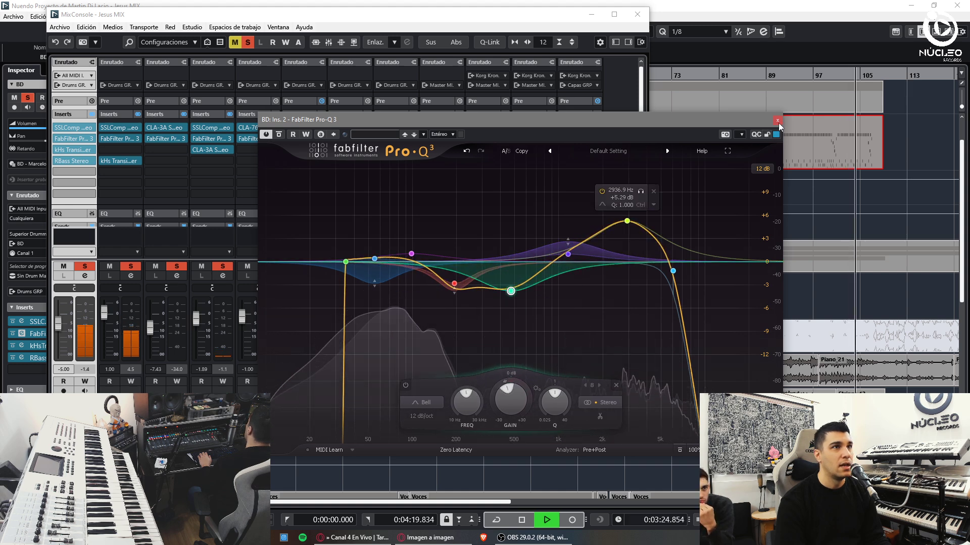
left_click(777, 120)
key("F3")
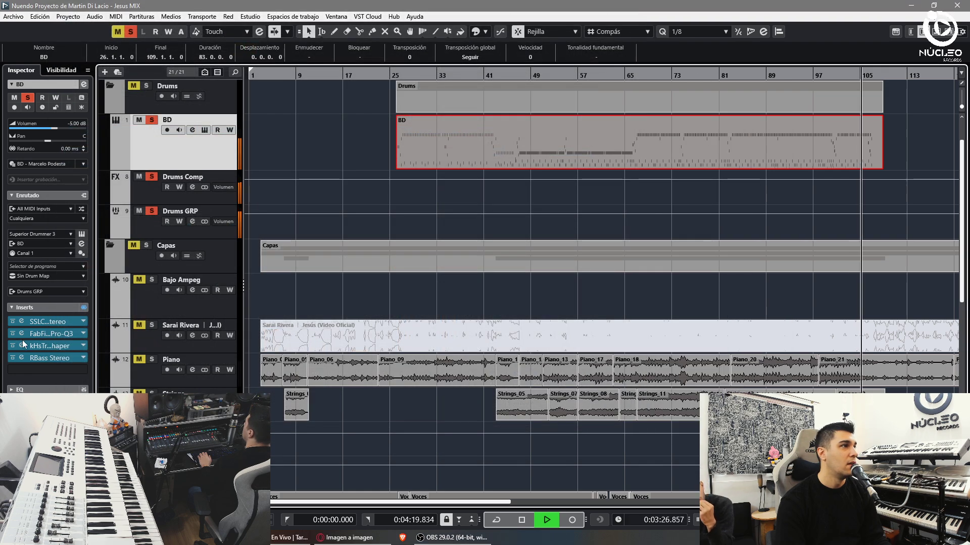
- Open Superior Drummer 3 on BD, view the kick drum options, then close it
left_click(204, 130)
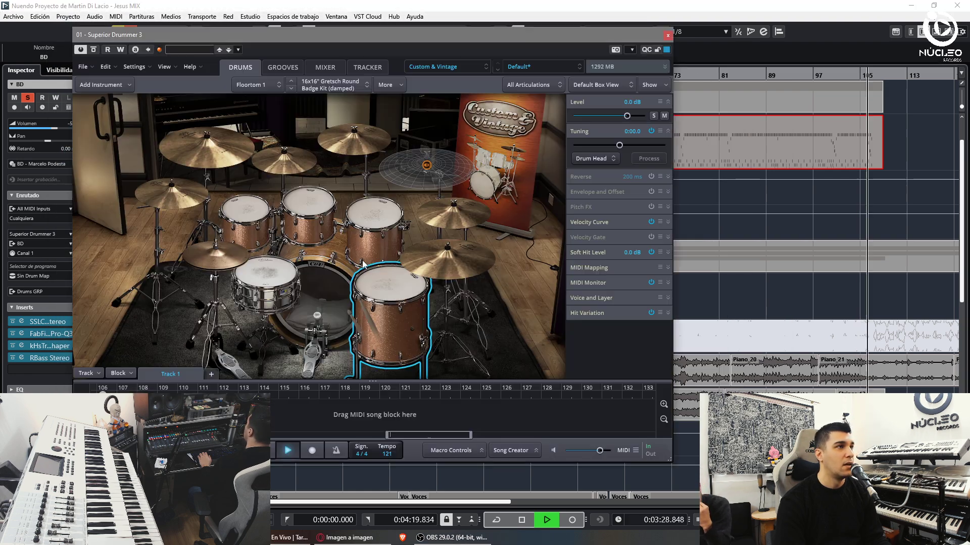
right_click(315, 287)
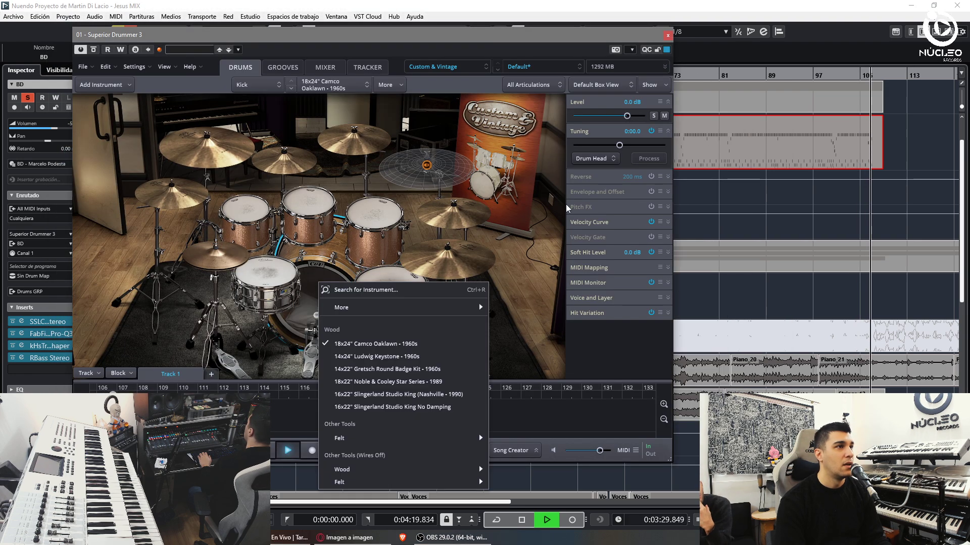
key("Escape")
left_click(668, 37)
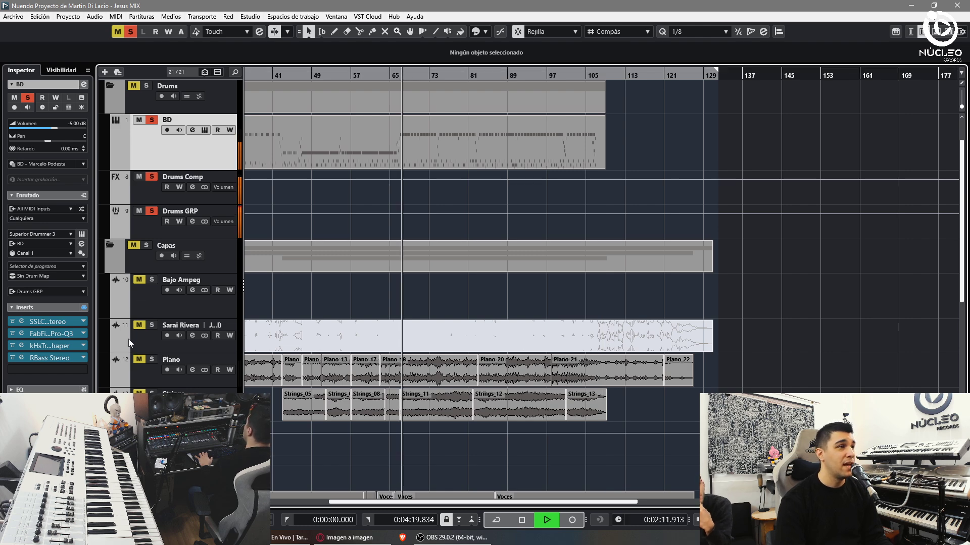
- Reopen Superior Drummer 3 from the BD track
left_click(141, 375)
scroll(142, 374, "down", 3)
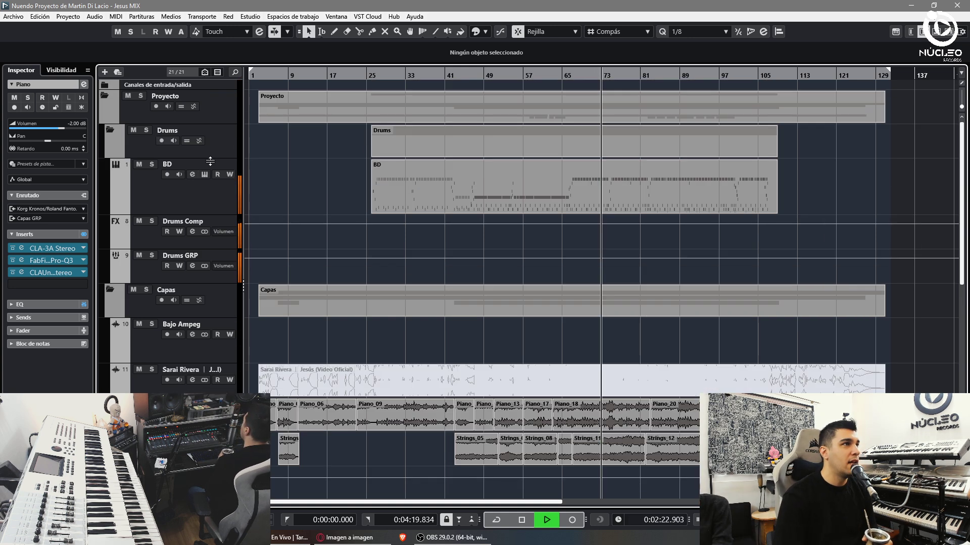
scroll(178, 202, "up", 3)
left_click(178, 205)
double_click(177, 206)
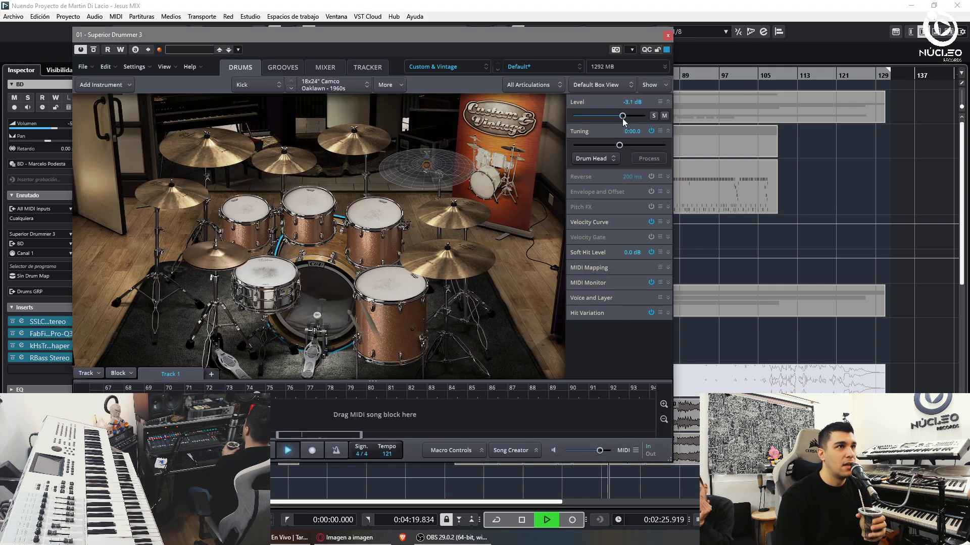
- Lower the cymbal levels: Cymbal 4 to -7.8, Cymbal 3 -11.6, Cymbal 1 -13.3 dB, plus Cymbal 2 and ride
right_click(283, 159)
left_click(621, 118)
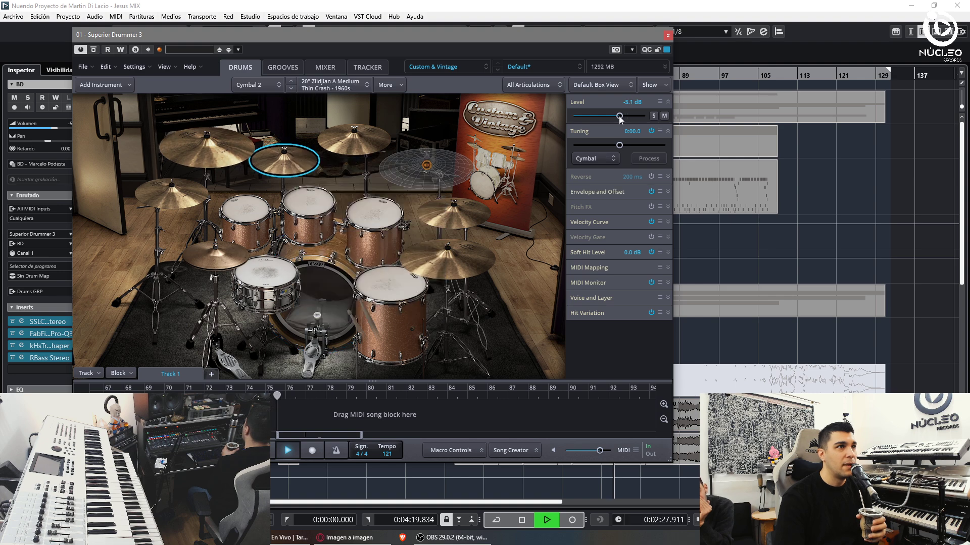
right_click(447, 215)
left_click(620, 120)
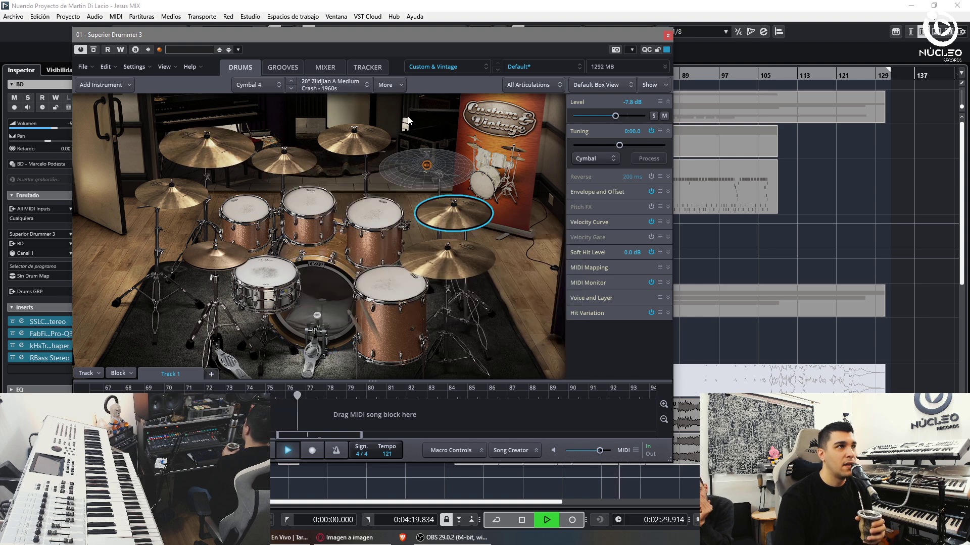
right_click(376, 139)
left_click(614, 116)
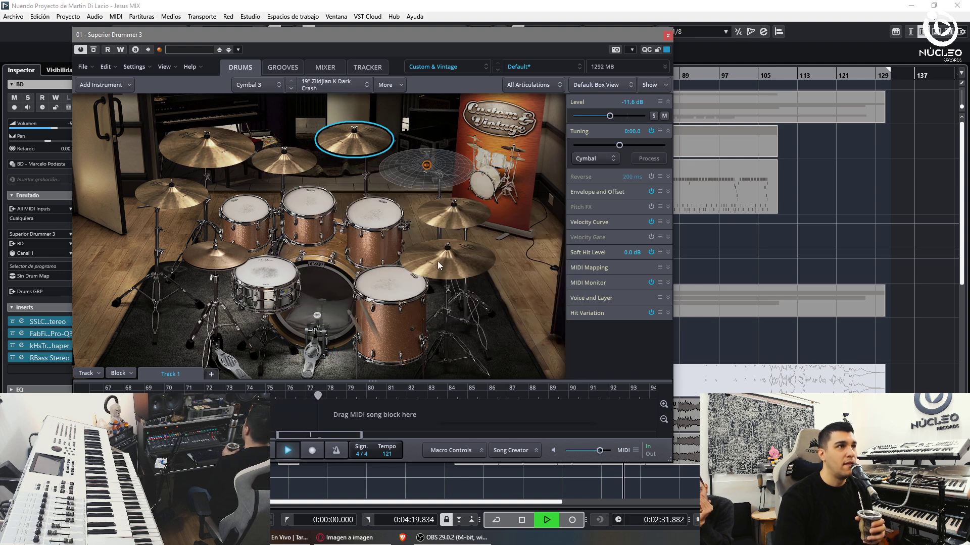
right_click(438, 265)
left_click(609, 117)
right_click(170, 190)
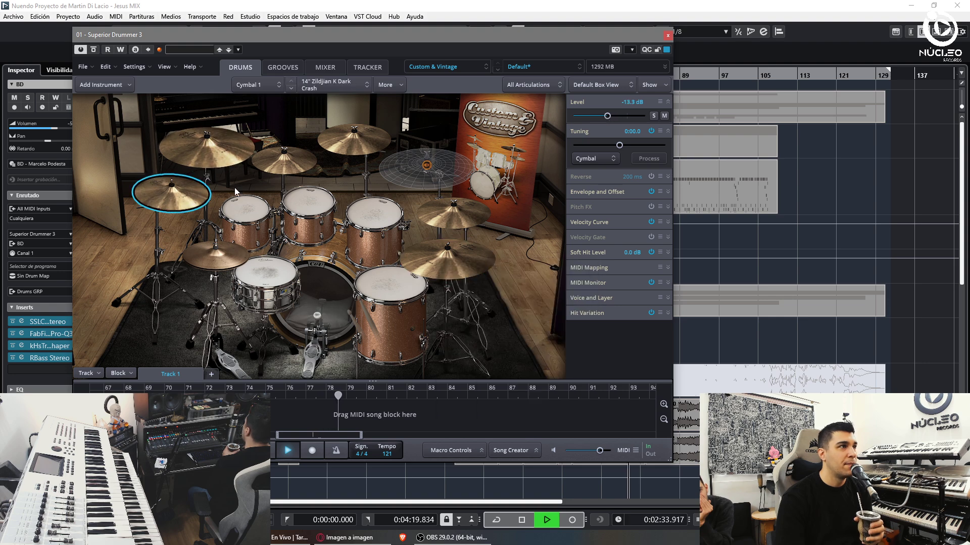
left_click(607, 116)
left_click(219, 246)
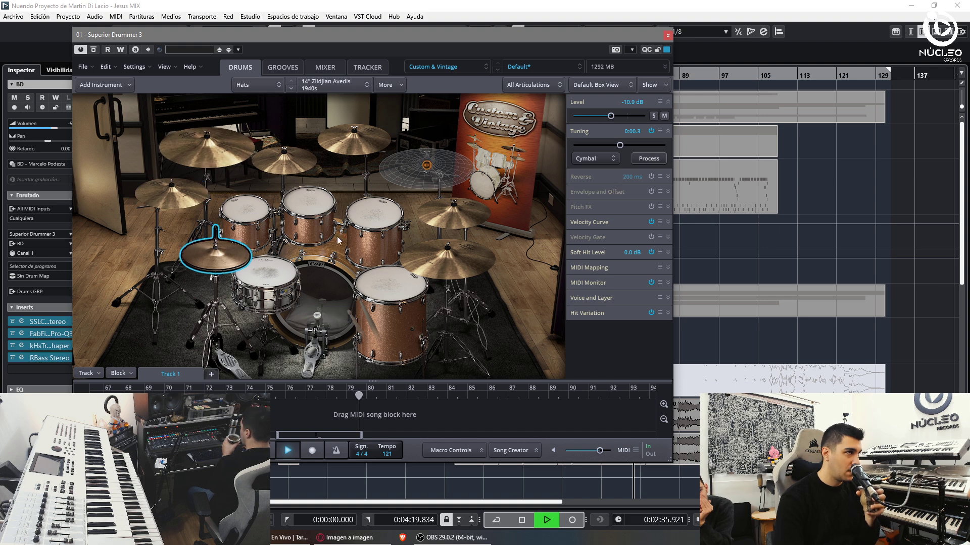
left_click(668, 35)
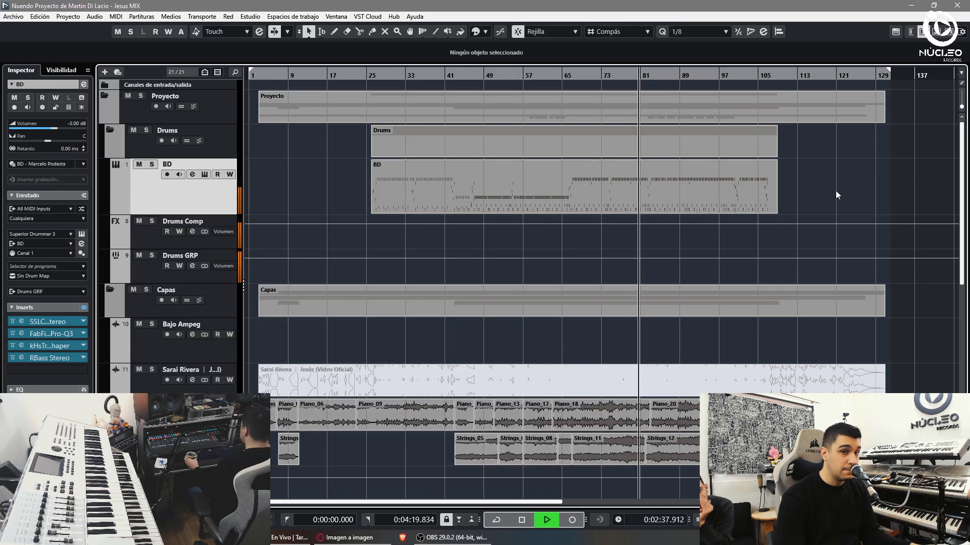
- Stop playback, show the whole song, and record-arm the Bajo Ampeg track
key("g")
key("g")
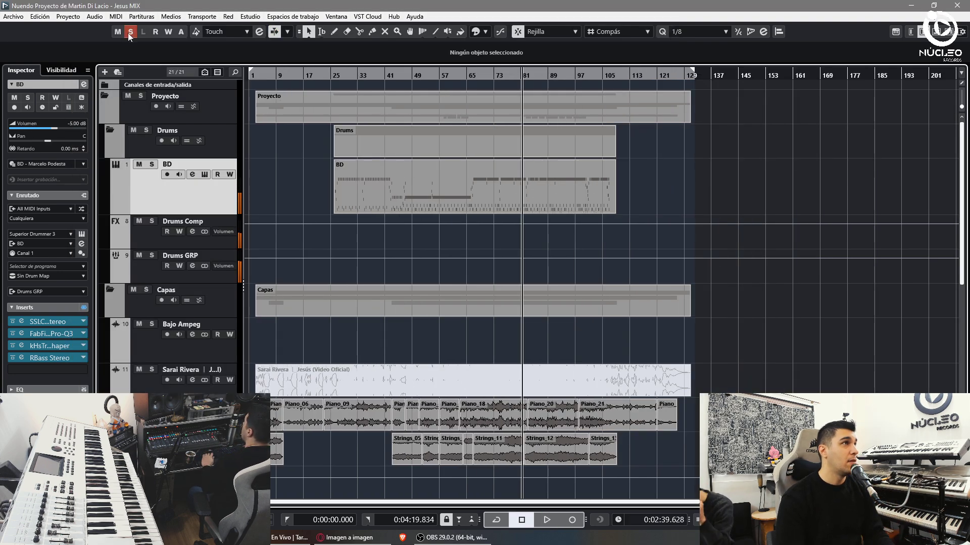
key("space")
key("h")
key("h")
key("h")
left_click(166, 341)
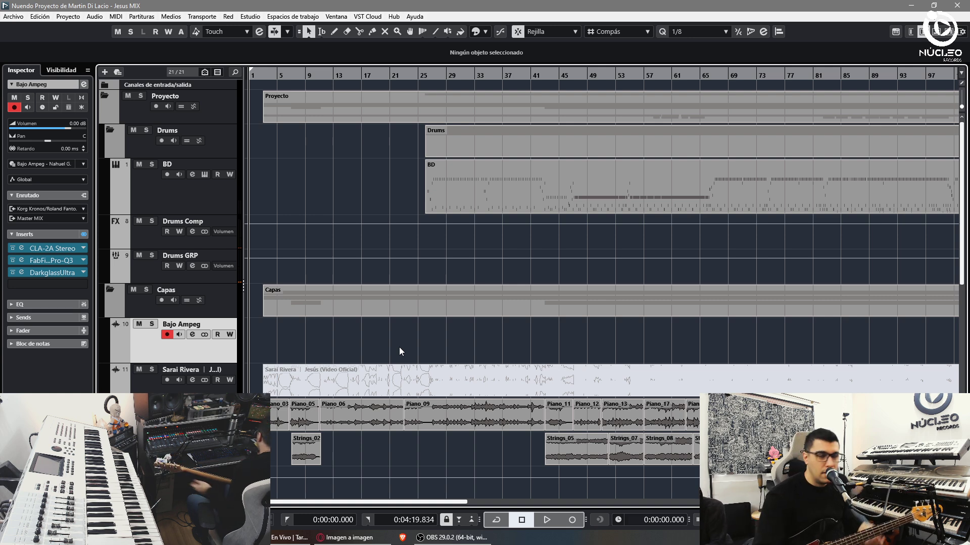
- Zoom in on the song start and play the opening bars
left_click_drag(256, 75, 298, 217)
key("space")
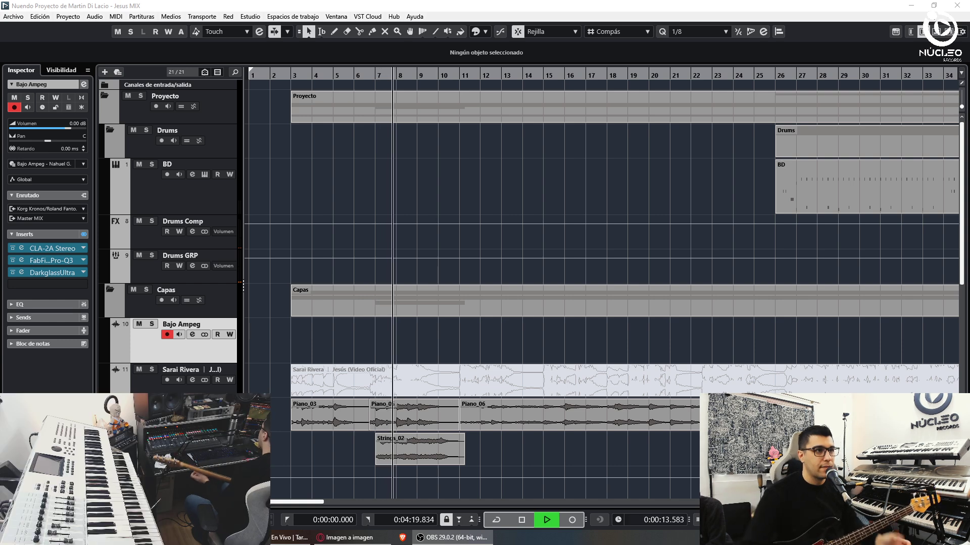
key("space")
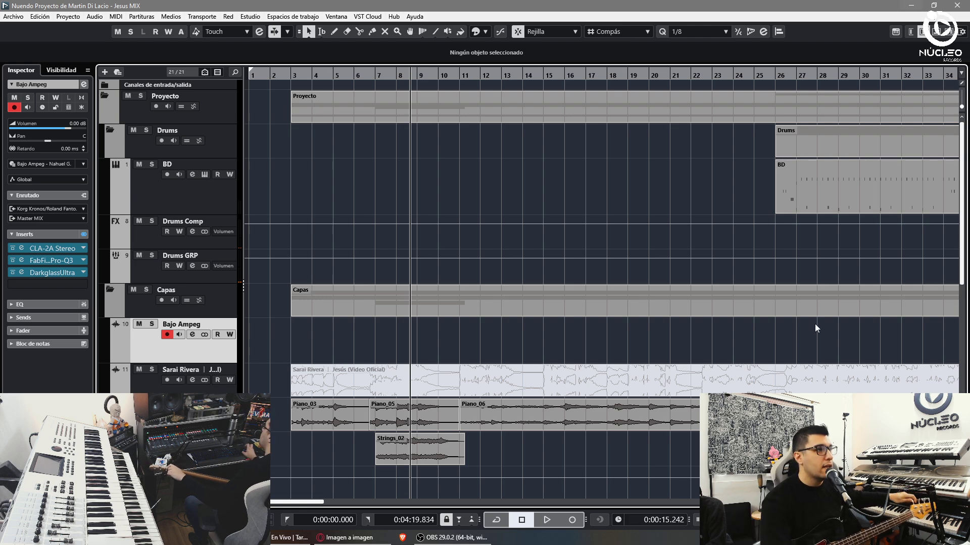
- Bring up Waves Tune on the Vox Lead track
scroll(814, 326, "down", 8)
left_click(198, 303)
left_click(37, 272)
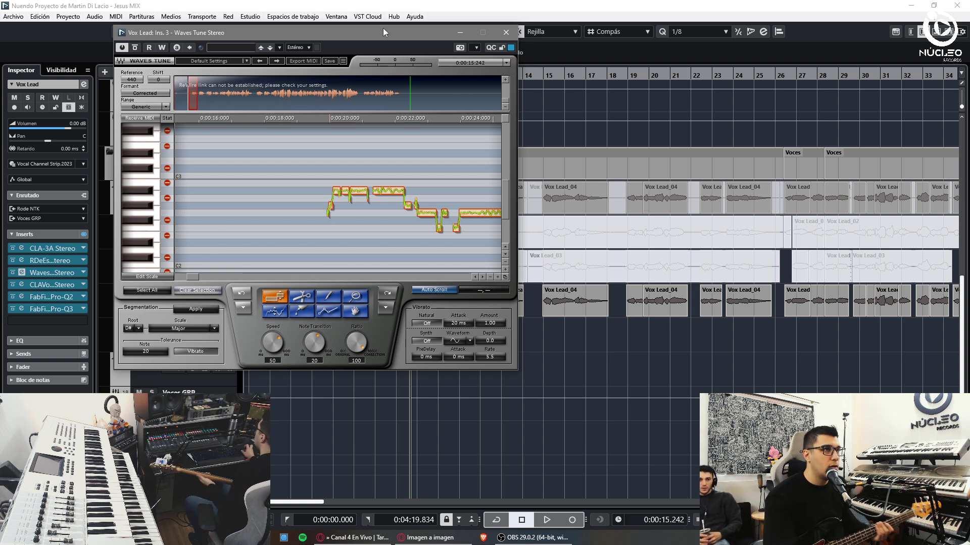
- Close Waves Tune and set the Bajo Ampeg track's input to Rode K2
left_click(505, 32)
key("Home")
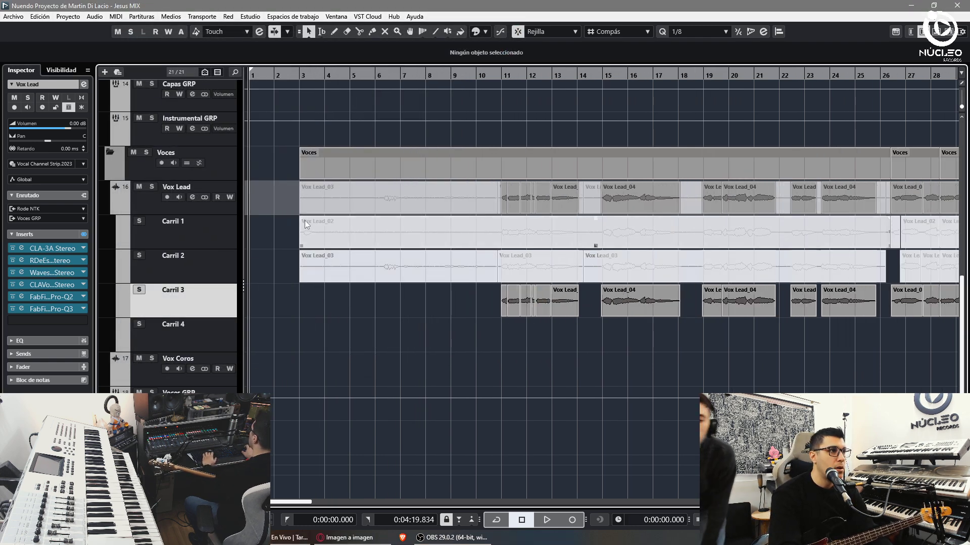
key("h")
key("h")
scroll(158, 291, "up", 3)
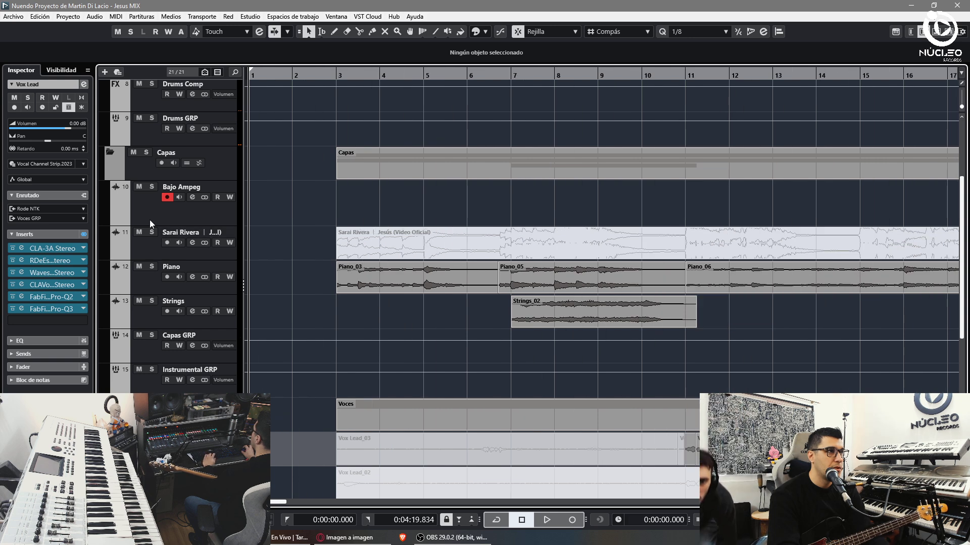
left_click(197, 212)
left_click(45, 209)
left_click(43, 294)
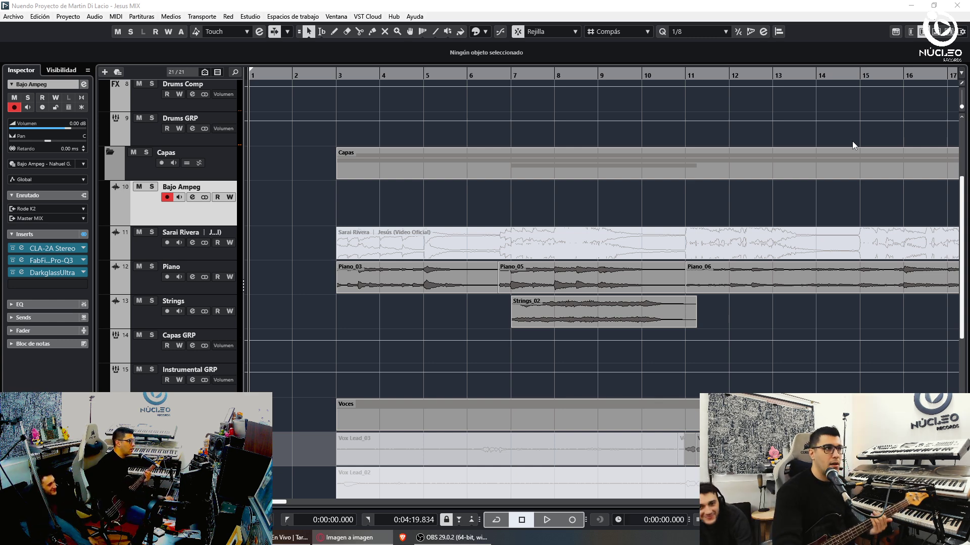
- Play the song back to around bar 25, zoomed out to see more bars
left_click(293, 75)
key("space")
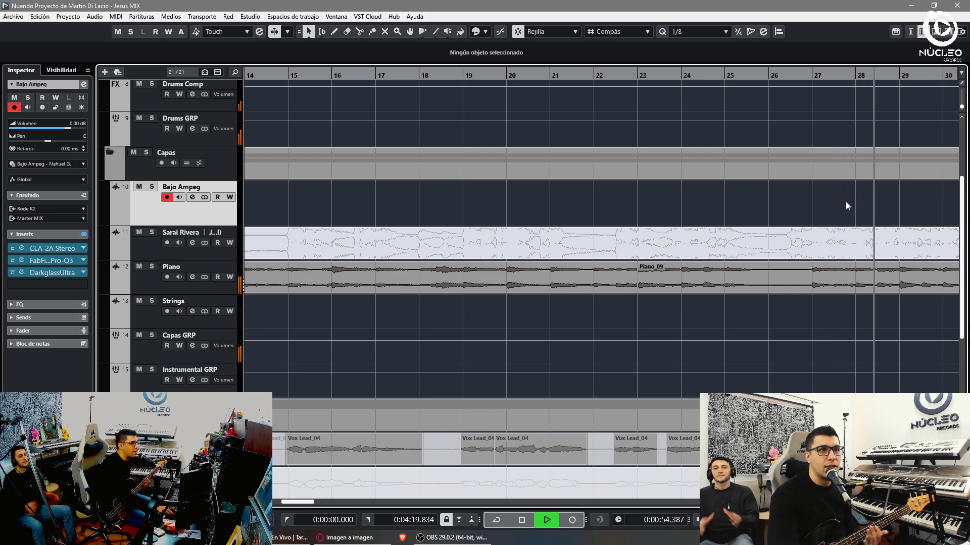
scroll(841, 192, "up", 4)
key("g")
key("g")
key("space")
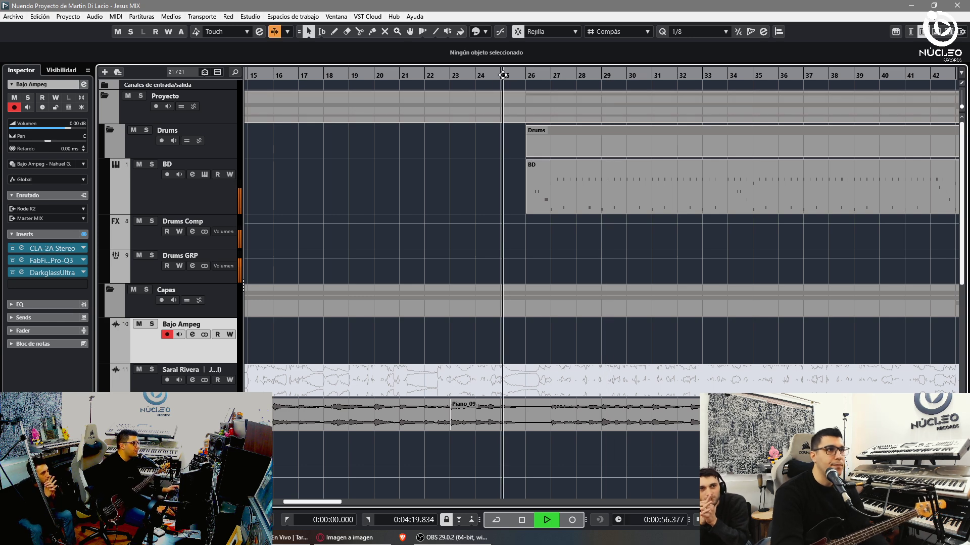
- Record a bass take on Bajo Ampeg from bar 25, then start recording again from bar 31
key("KP_Multiply")
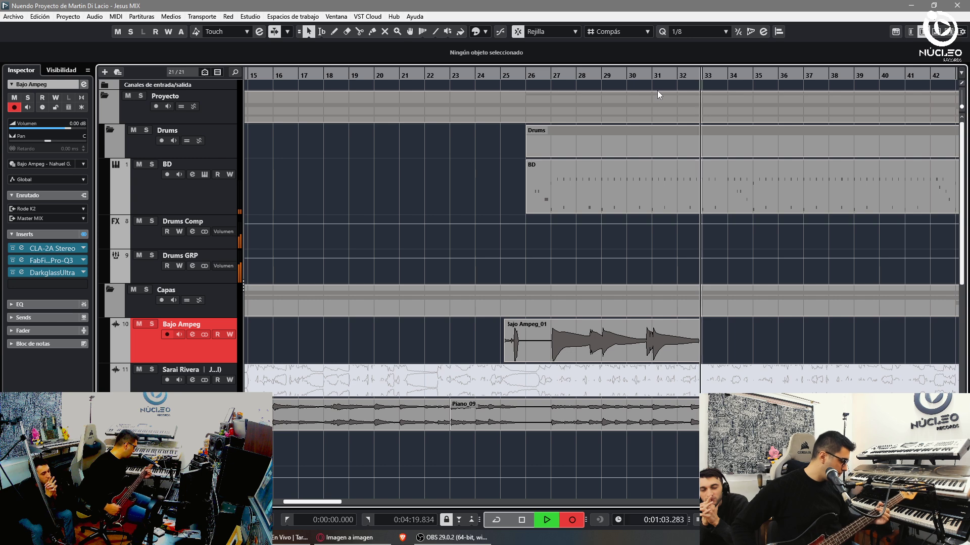
key("space")
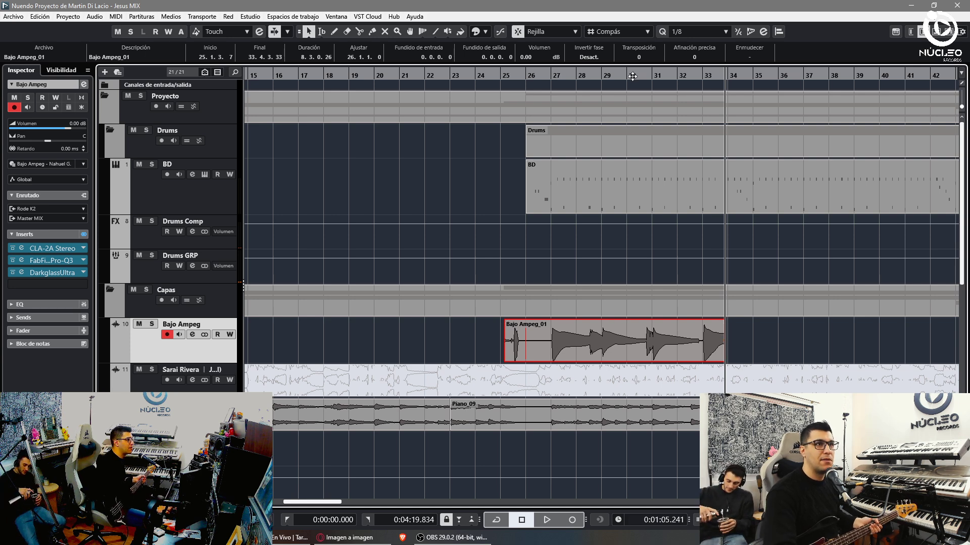
left_click(649, 72)
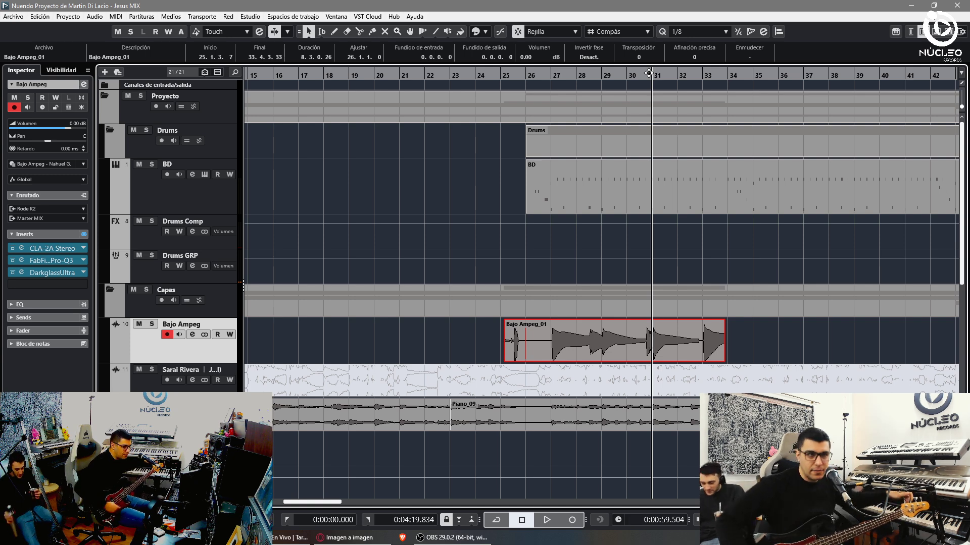
key("KP_Multiply")
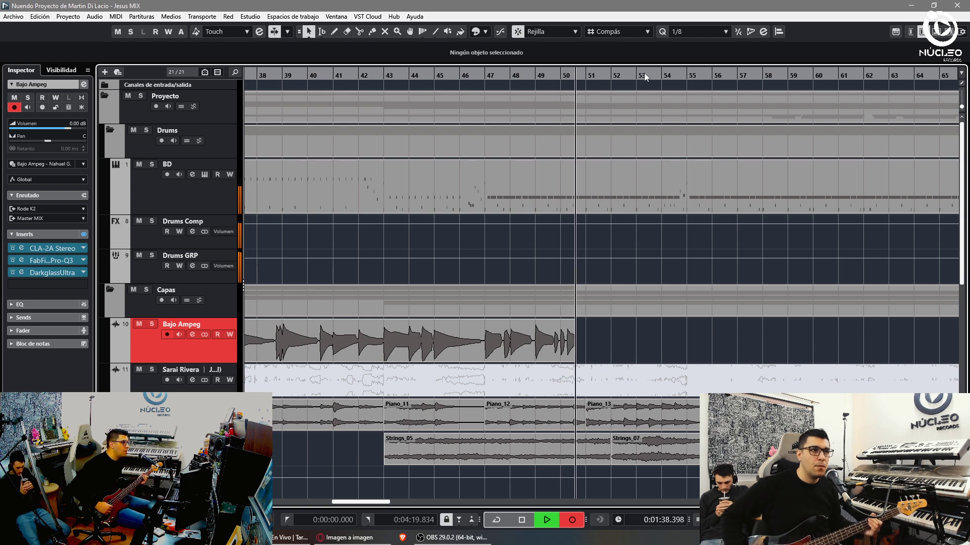
- Re-record the Bajo Ampeg bass around bars 60–63, then enable Cycle mode
key("space")
key("KP_Multiply")
key("h")
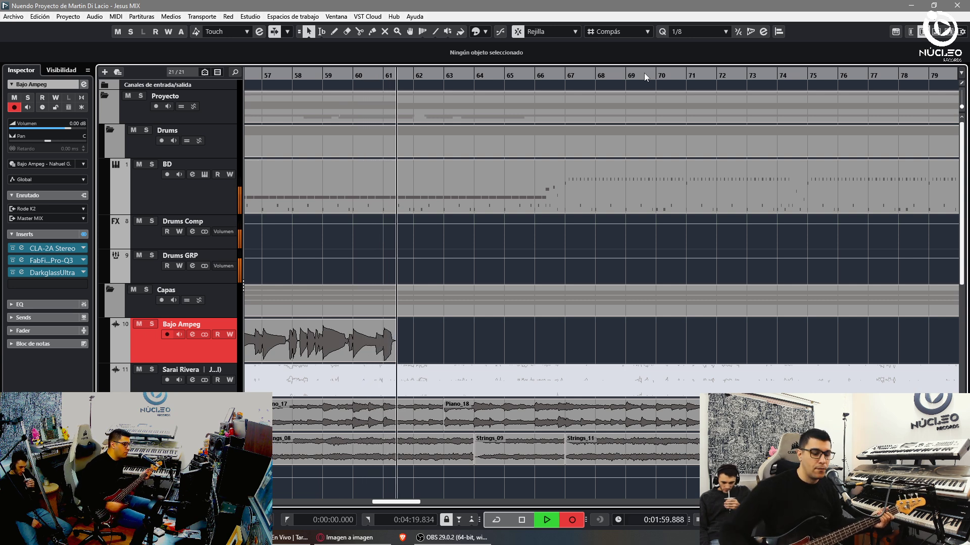
key("space")
key("KP_Multiply")
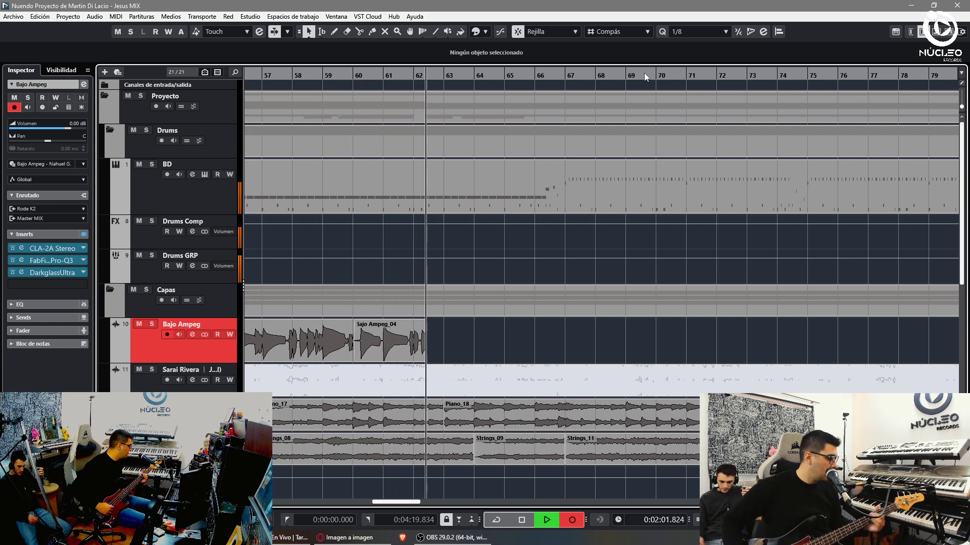
key("space")
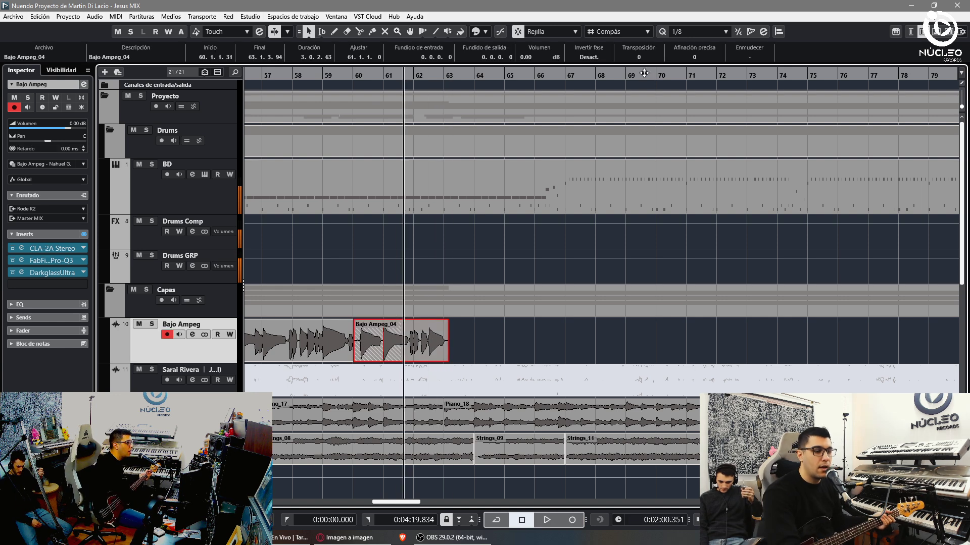
key("KP_Divide")
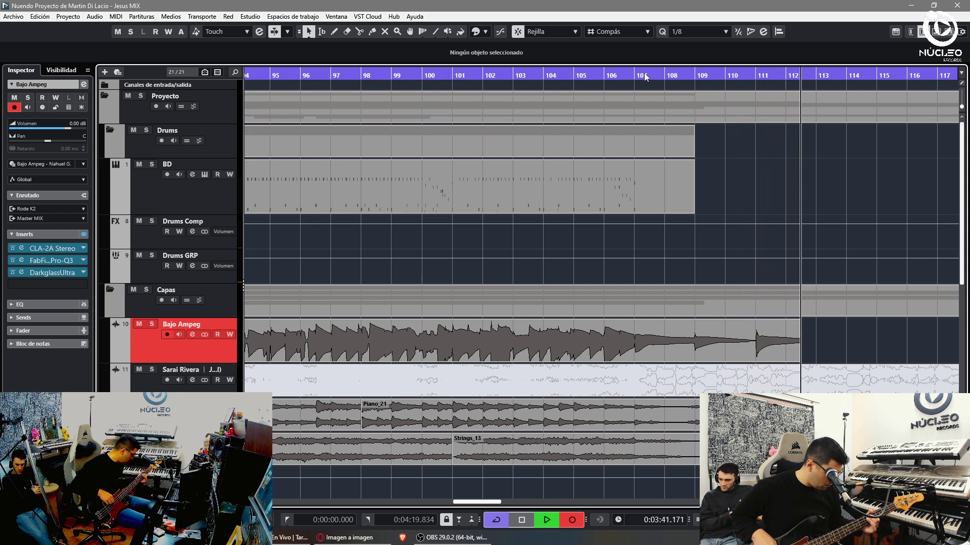
- Stop the Bajo Ampeg_05 take near bar 112 and start recording a new take
key("space")
key("KP_Multiply")
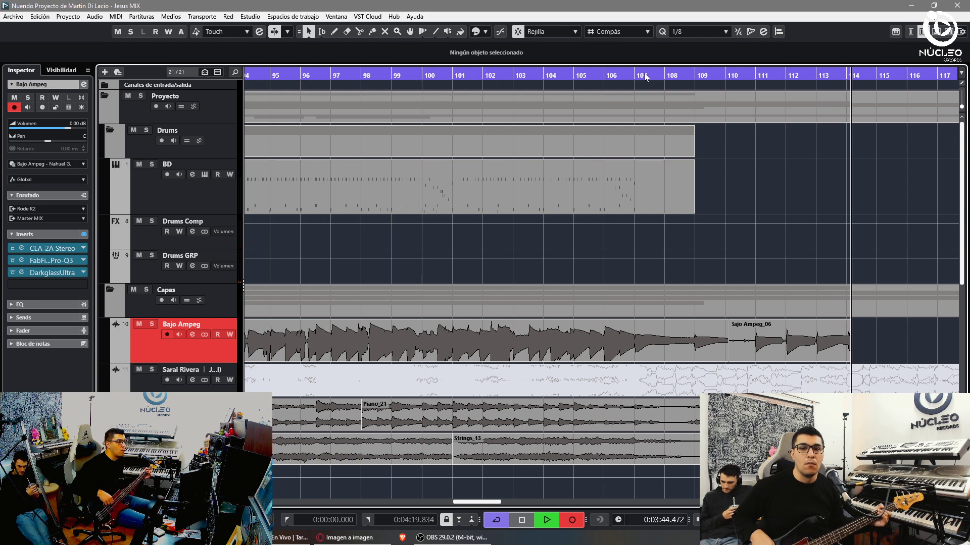
- Move the locator back and remove the unwanted trailing bass take
key("KP_Subtract")
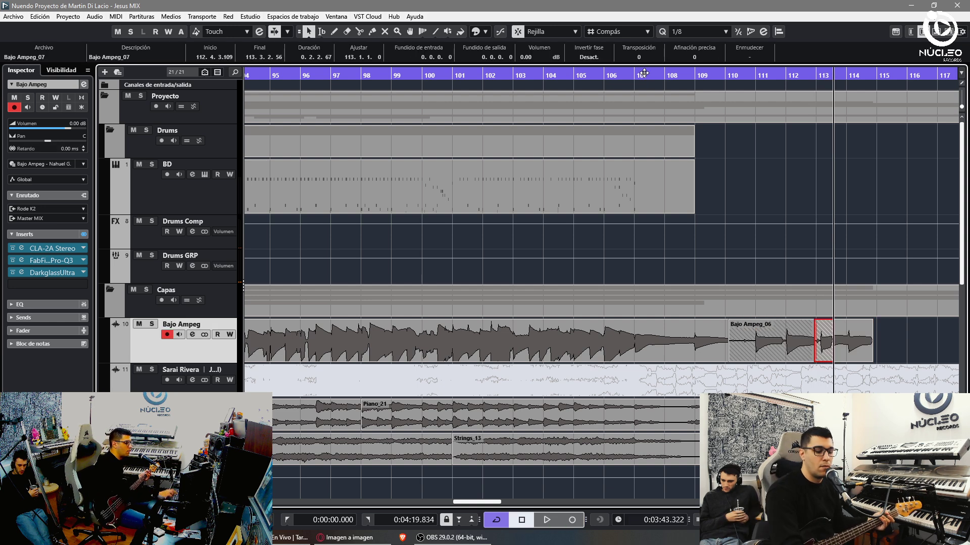
key("KP_Subtract")
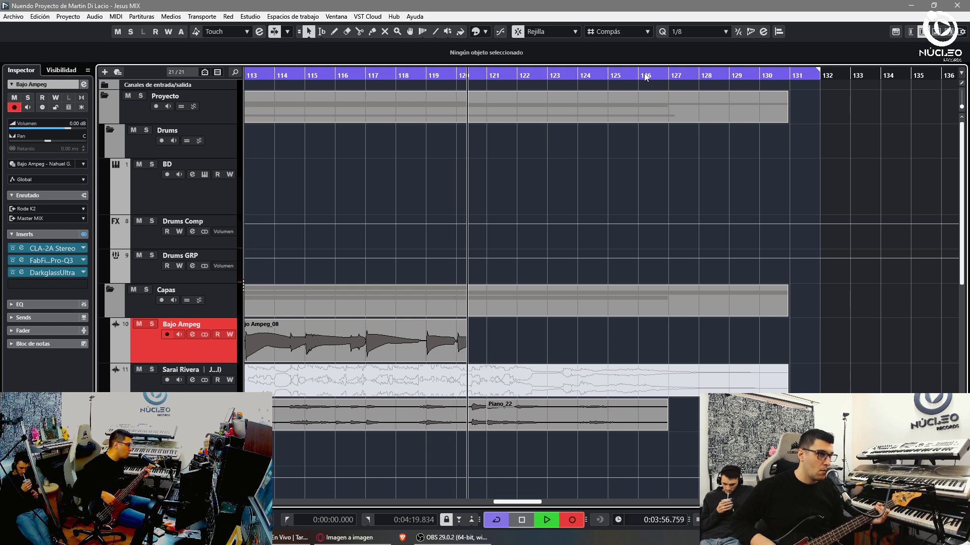
- Record Bajo Ampeg_09 from bar 118 to about bar 128, then clear the selection
key("space")
key("KP_Subtract")
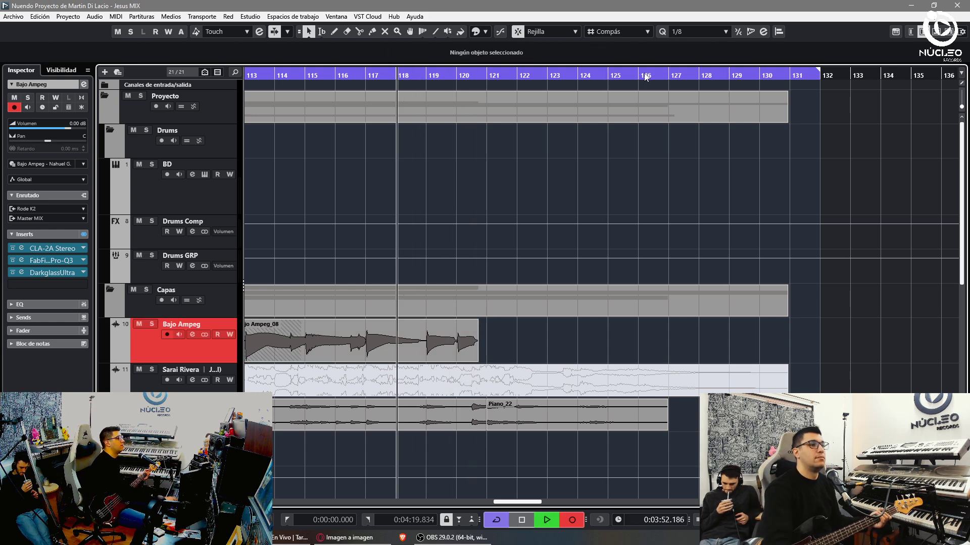
key("KP_Multiply")
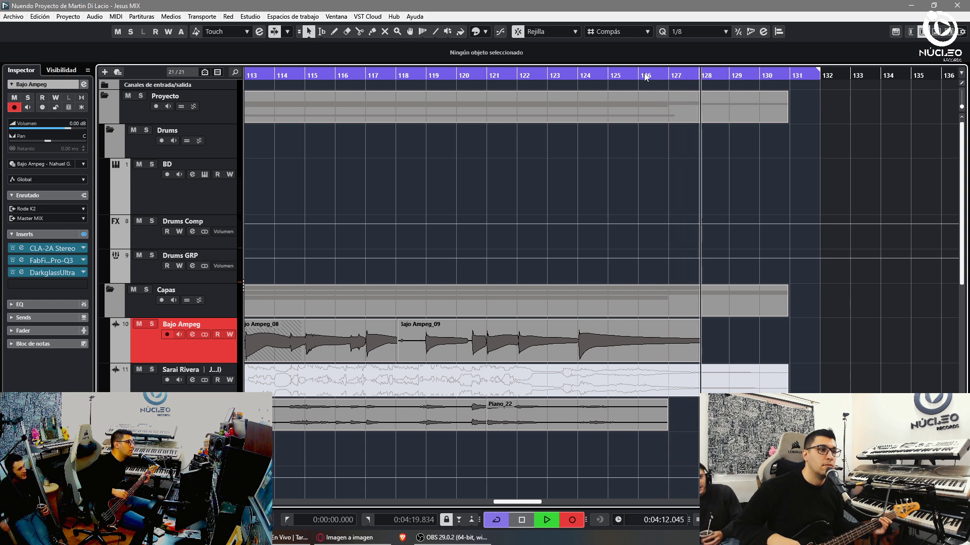
key("space")
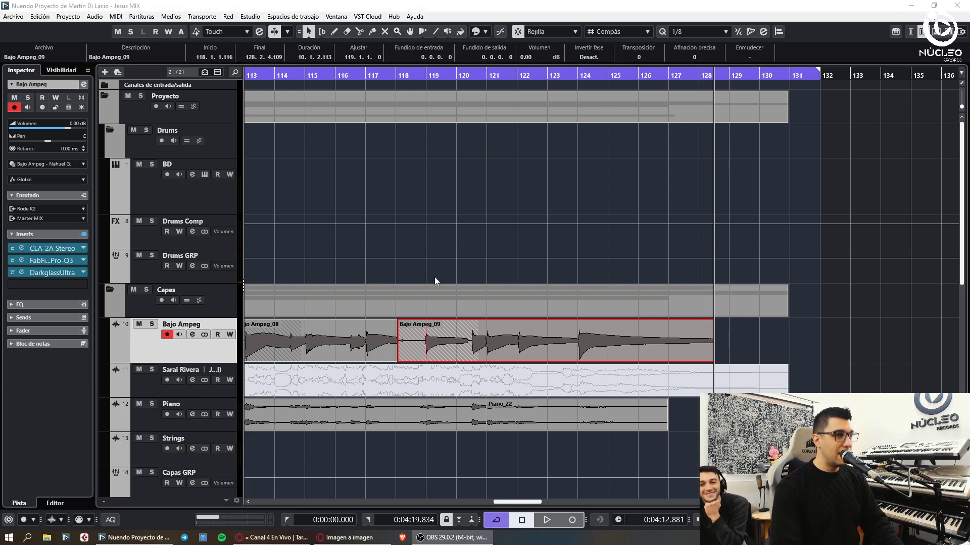
left_click(435, 280)
- Show the Bajo Ampeg take lanes and play from the bass entry around bar 27
key("g")
key("g")
key("g")
left_click(204, 334)
scroll(312, 363, "down", 3)
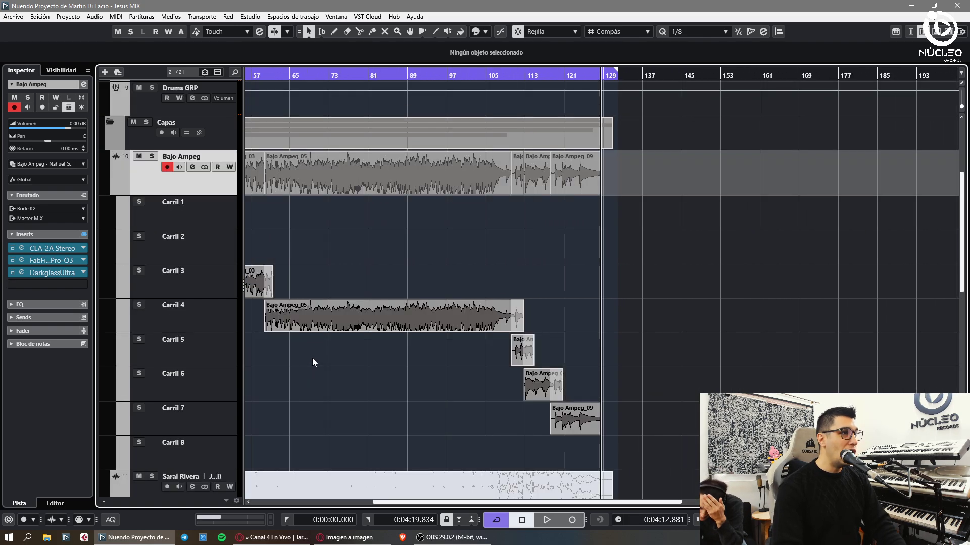
scroll(310, 326, "up", 5)
left_click_drag(417, 76, 147, 332)
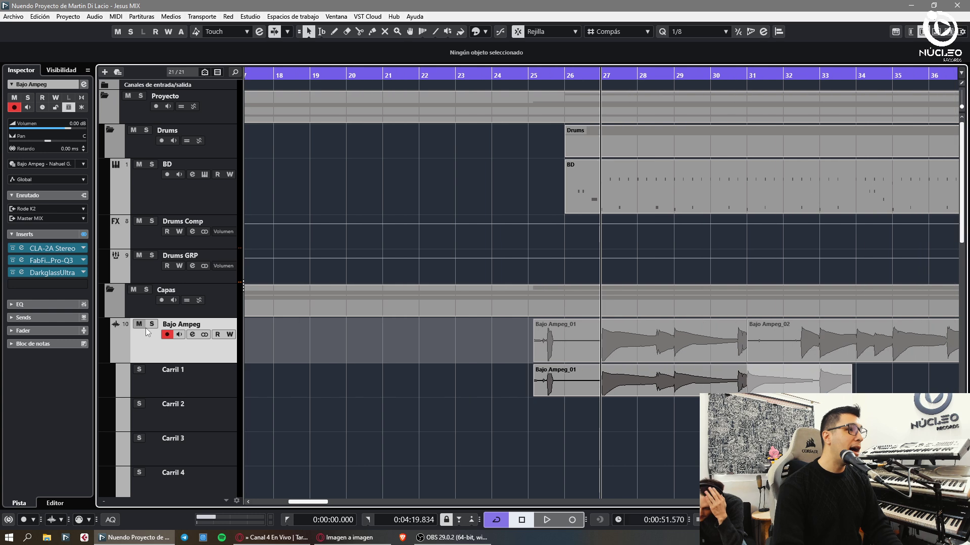
key("h")
key("h")
key("h")
key("space")
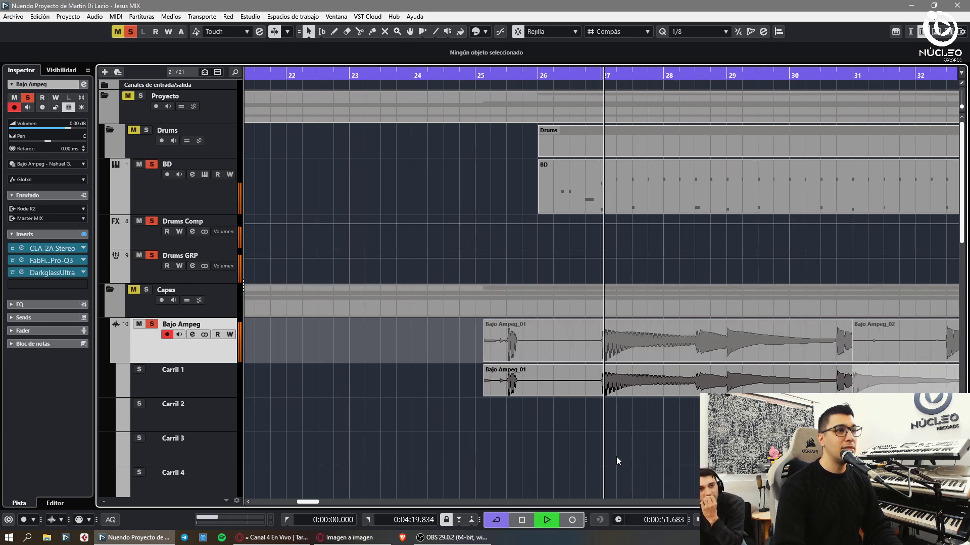
- Solo the bass with the drums and lower Bajo Ampeg's volume to -3.00 dB
left_click(586, 389)
key("Delete")
left_click(678, 426)
key("g")
key("g")
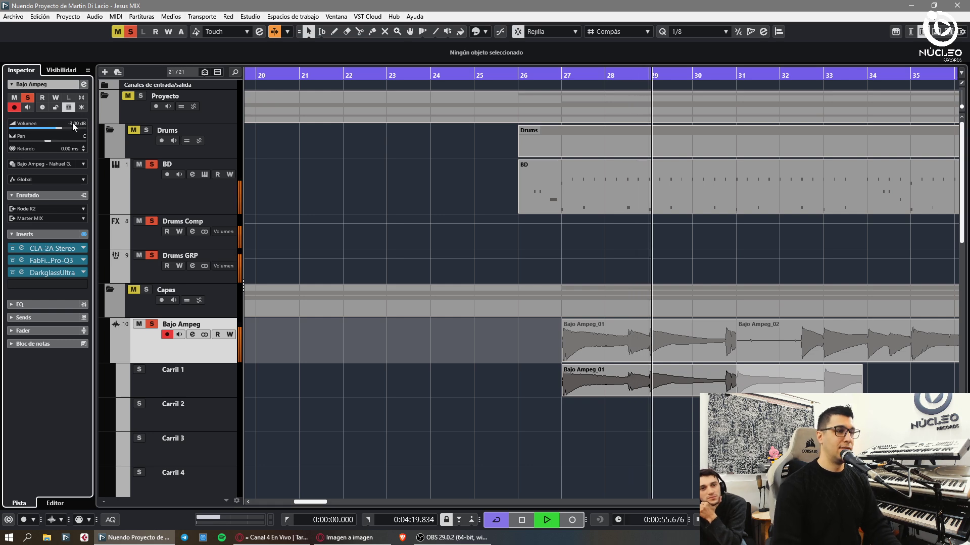
left_click_drag(76, 127, 74, 126)
- Split Bajo Ampeg_02 at bar 32.3 and delete its overlapping front piece
key("g")
key("3")
left_click(717, 381)
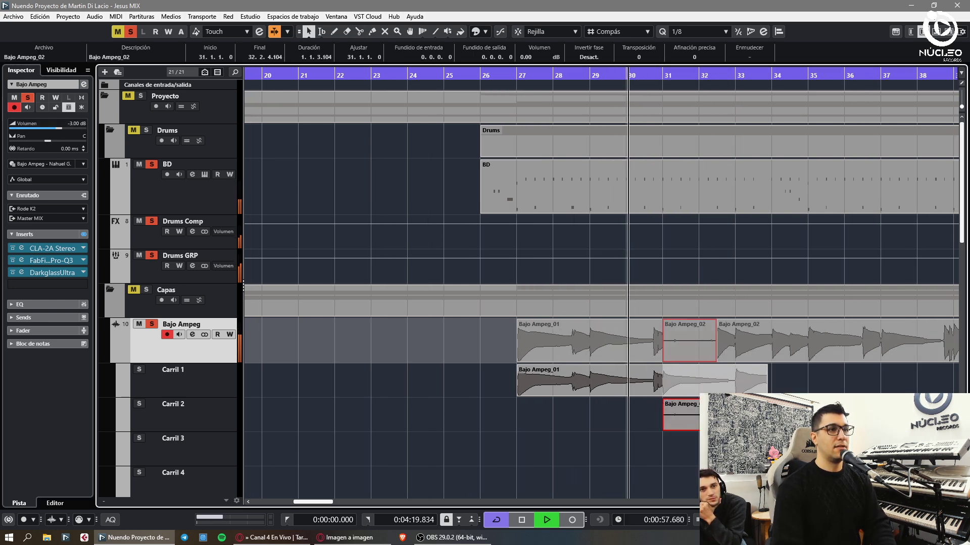
key("1")
left_click(725, 386)
key("Delete")
- Split Bajo Ampeg_01 near bar 30.3
scroll(632, 337, "down", 3)
key("h")
key("h")
key("h")
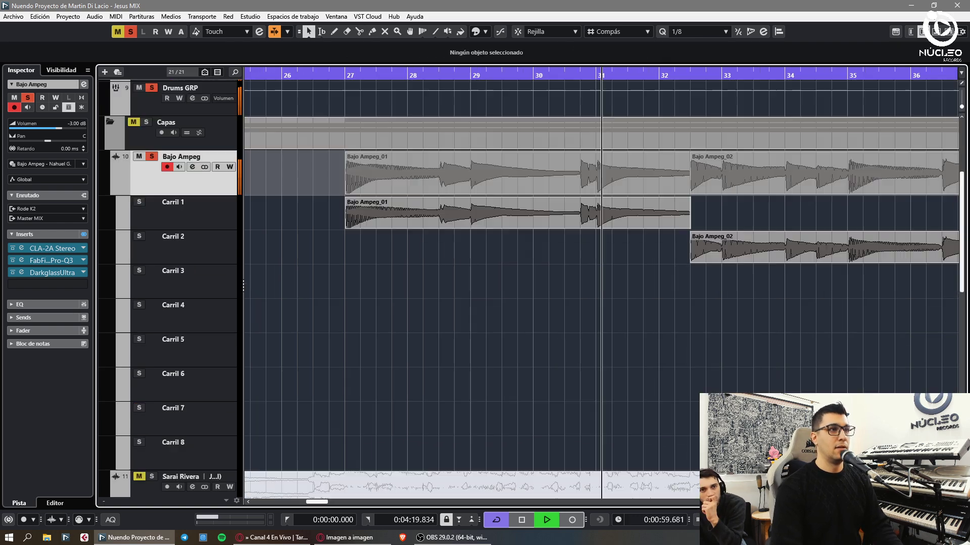
key("3")
left_click(457, 225)
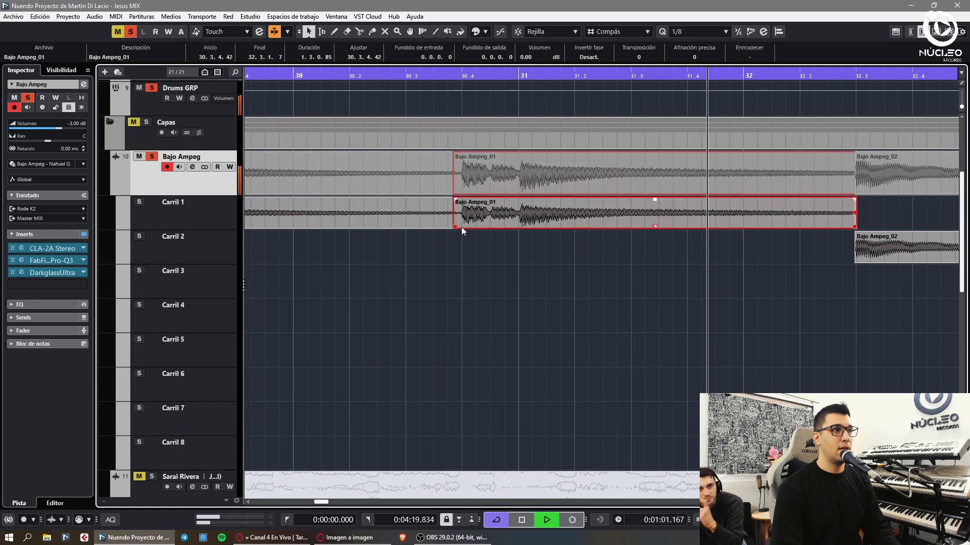
- Split Bajo Ampeg_01 near bar 31, move Bajo Ampeg_02 into Carril 1, and cut at bar 34
left_click(516, 212)
key("1")
left_click_drag(678, 237, 684, 215)
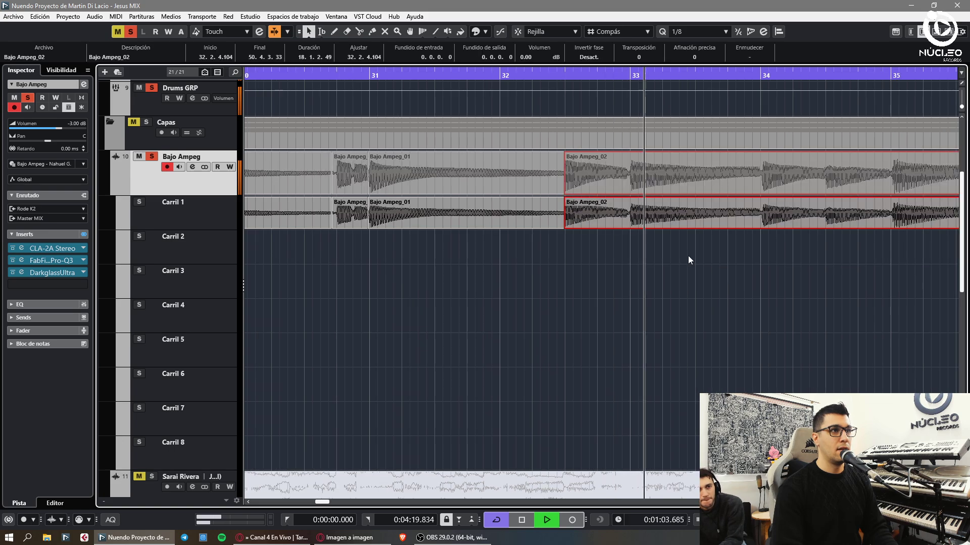
key("3")
key("g")
left_click(707, 222)
key("1")
left_click(712, 222)
left_click(826, 277)
- Cut the bass event at phrase changes near bars 35, 36.4 and 37
key("h")
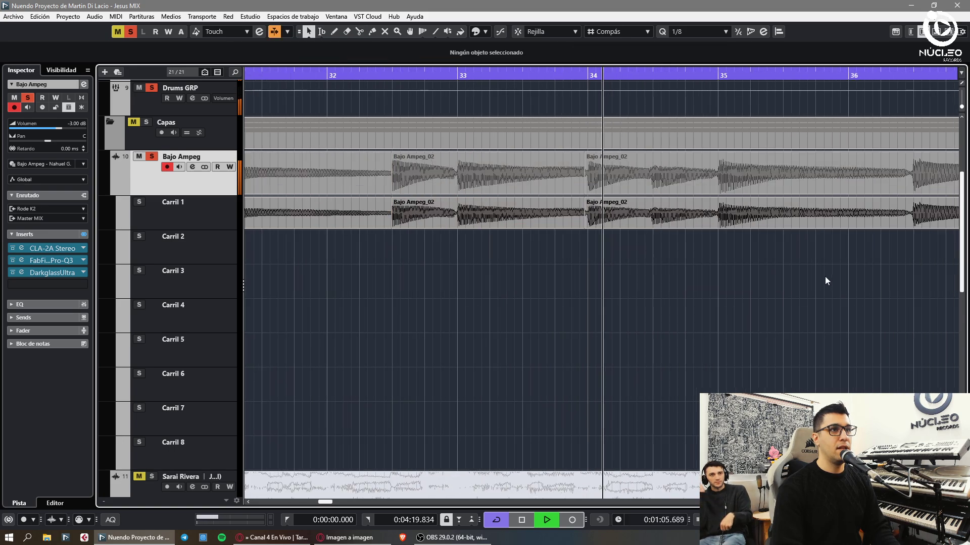
key("h")
left_click(748, 222, "alt")
left_click(768, 219)
key("g")
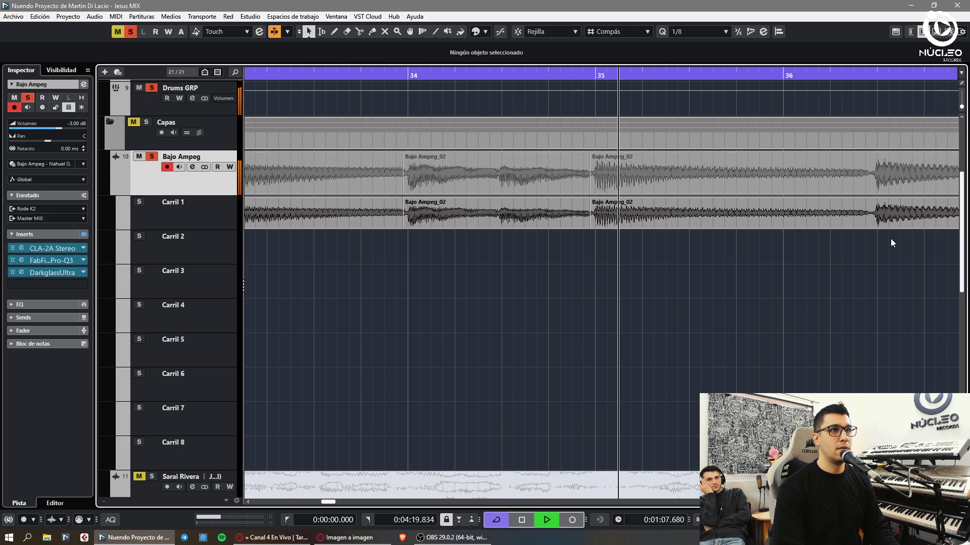
left_click(888, 227, "alt")
left_click(837, 264)
key("h")
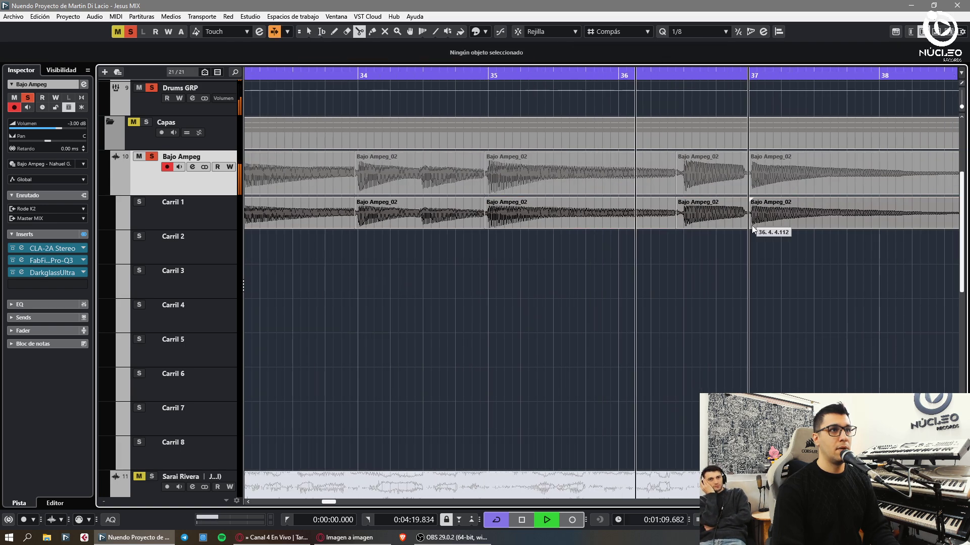
- Cut the bass event near bar 38 while following playback
left_click(748, 225, "alt")
key("h")
left_click(836, 260)
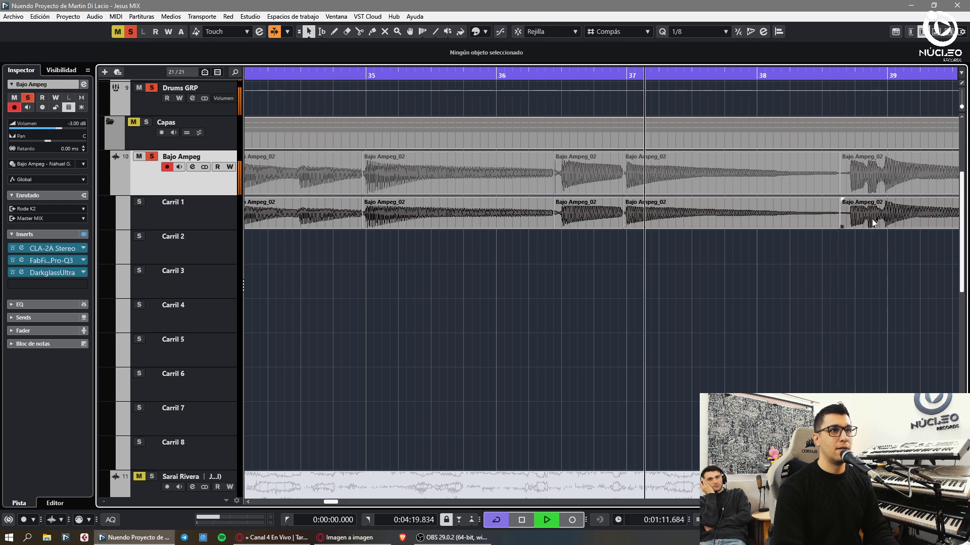
left_click(832, 214, "alt")
key("h")
left_click(865, 271)
key("g")
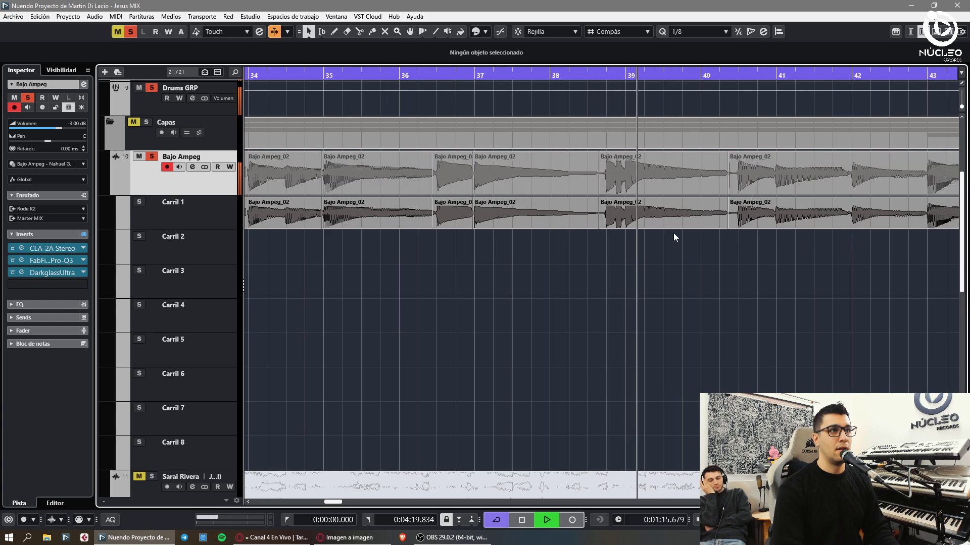
- Cut the bass events near bars 38.4, 41, 41.4 and 43.4
key("h")
key("h")
left_click(495, 226)
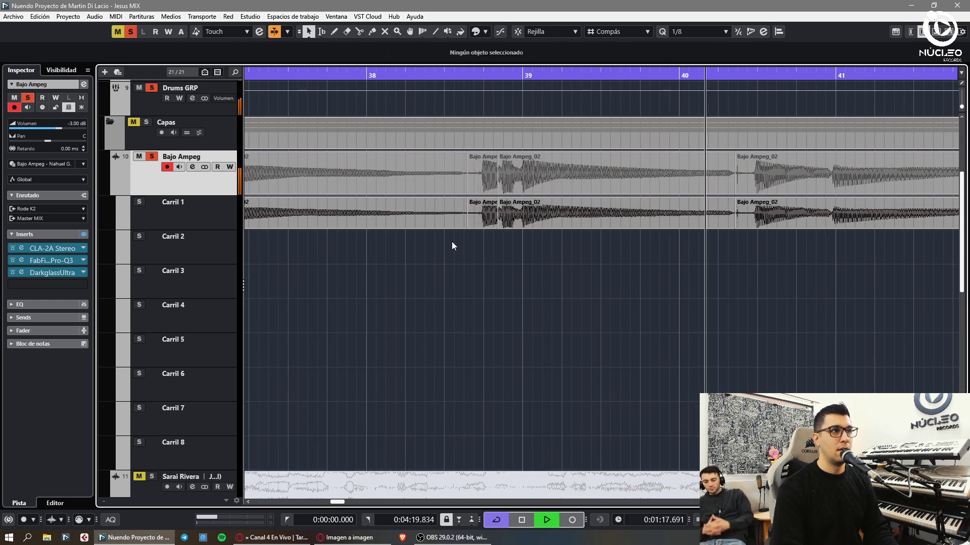
key("g")
left_click(666, 225)
key("1")
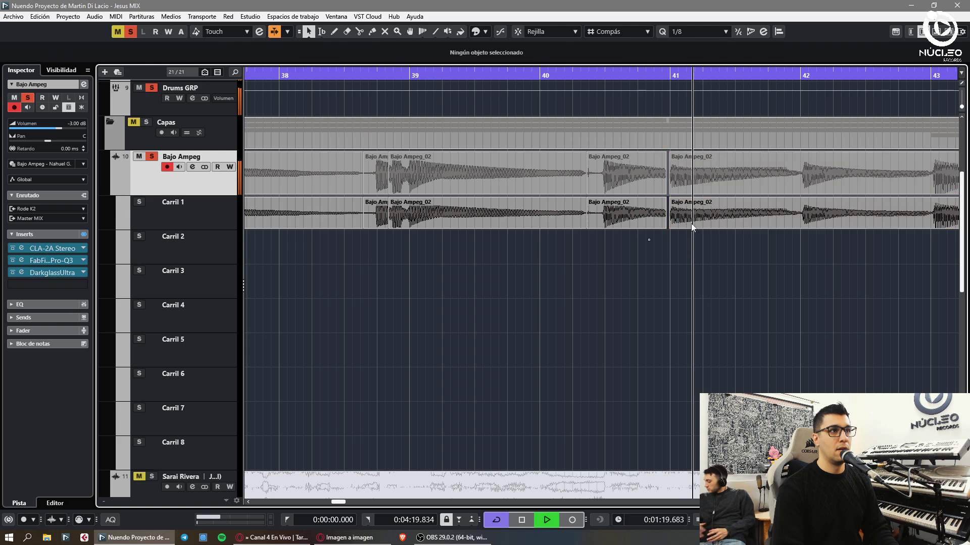
left_click(797, 218)
key("h")
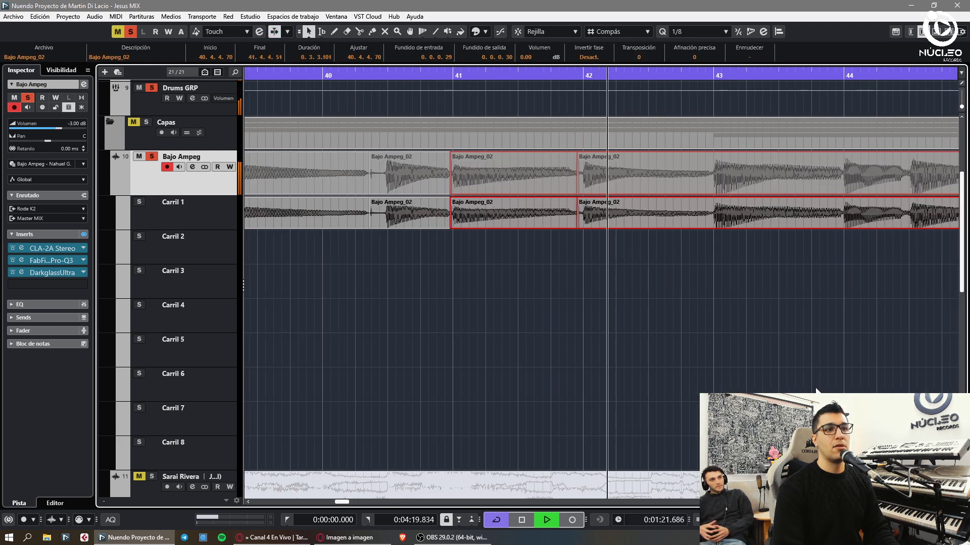
left_click(869, 222)
key("1")
left_click(861, 222)
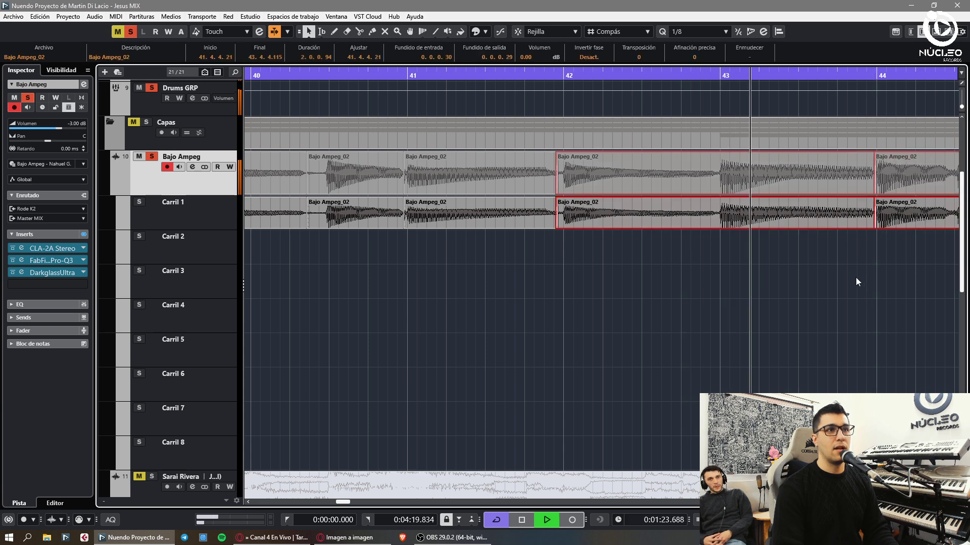
- Cut the bass events near bars 44, 45, 46.4, 47.3.4 and 48.4
key("g")
left_click(751, 222, "alt")
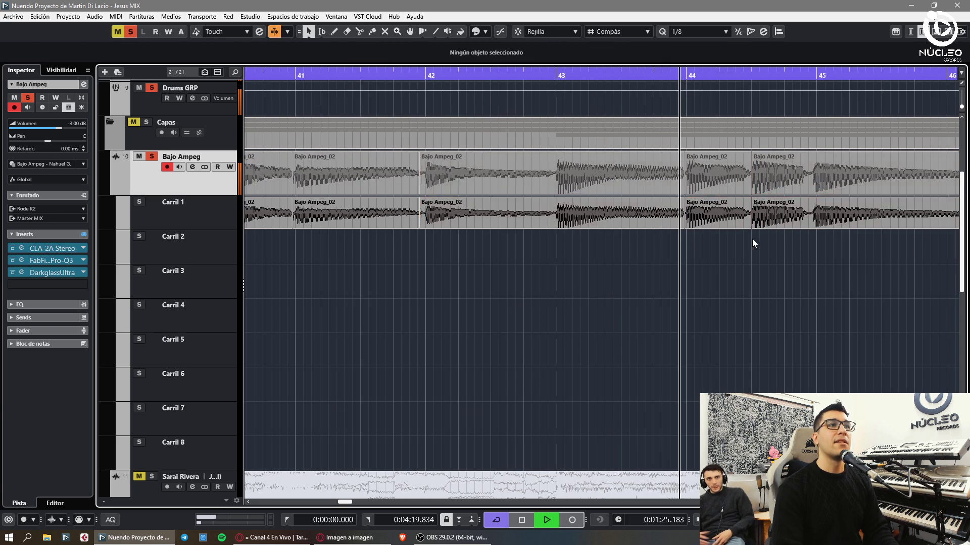
left_click(808, 222, "alt")
left_click(828, 226)
key("g")
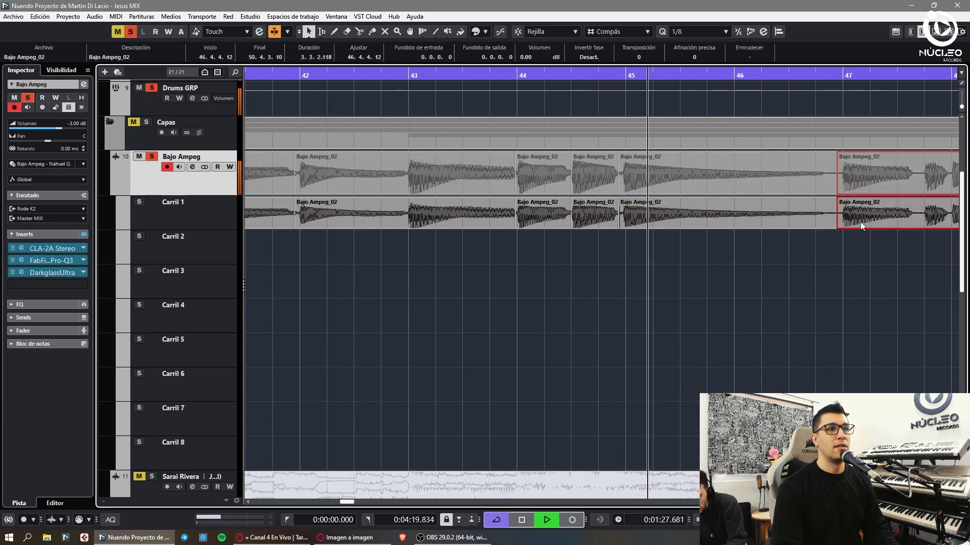
left_click(838, 223, "alt")
key("h")
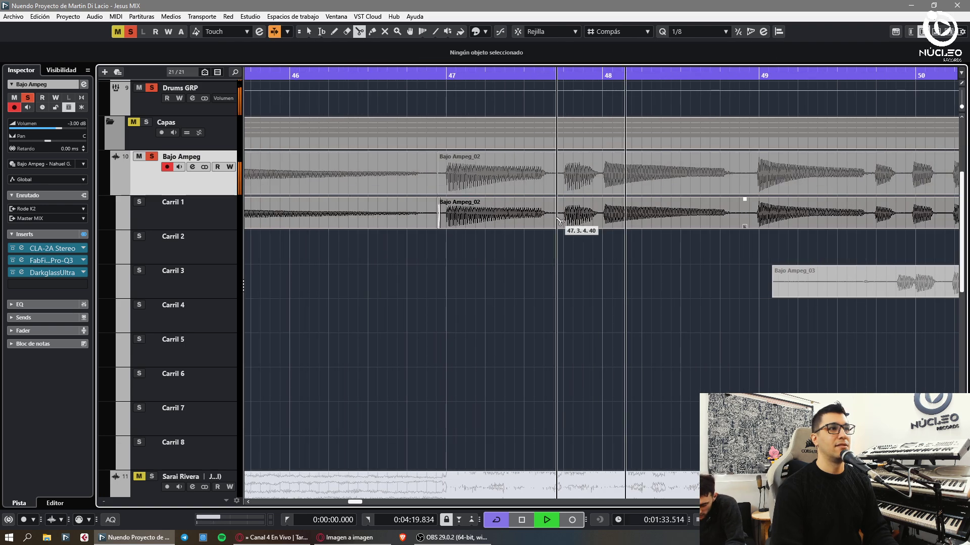
left_click(556, 223, "alt")
left_click(577, 226)
left_click(740, 223, "alt")
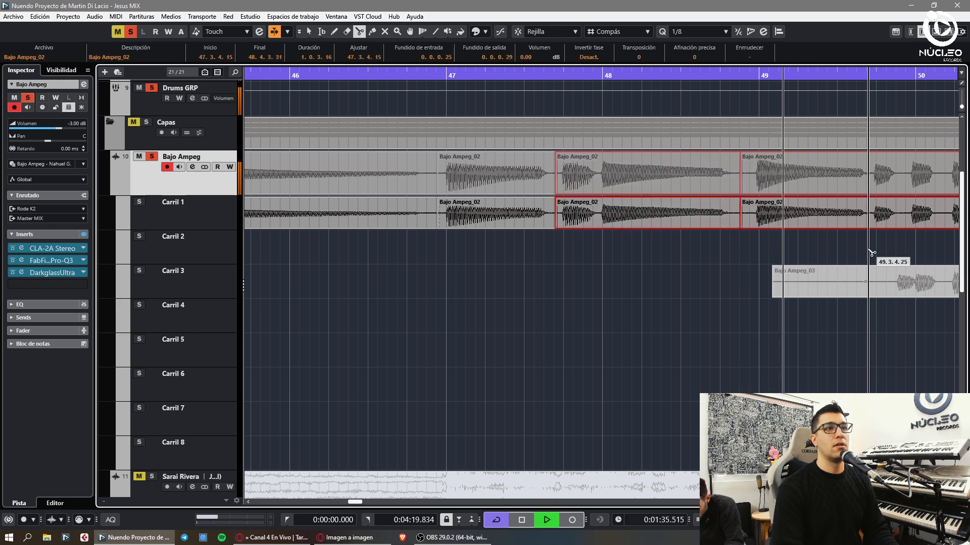
- Trim the Bajo Ampeg_03 take at bar 49.4.3 and move it into the top comp lane
key("1")
left_click(898, 291)
left_click(898, 291)
key("Delete")
key("1")
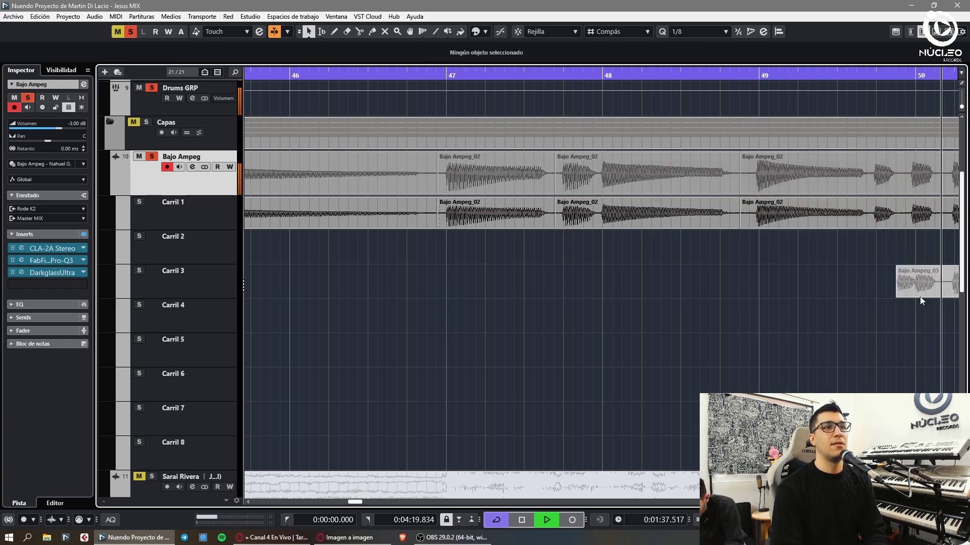
key("g")
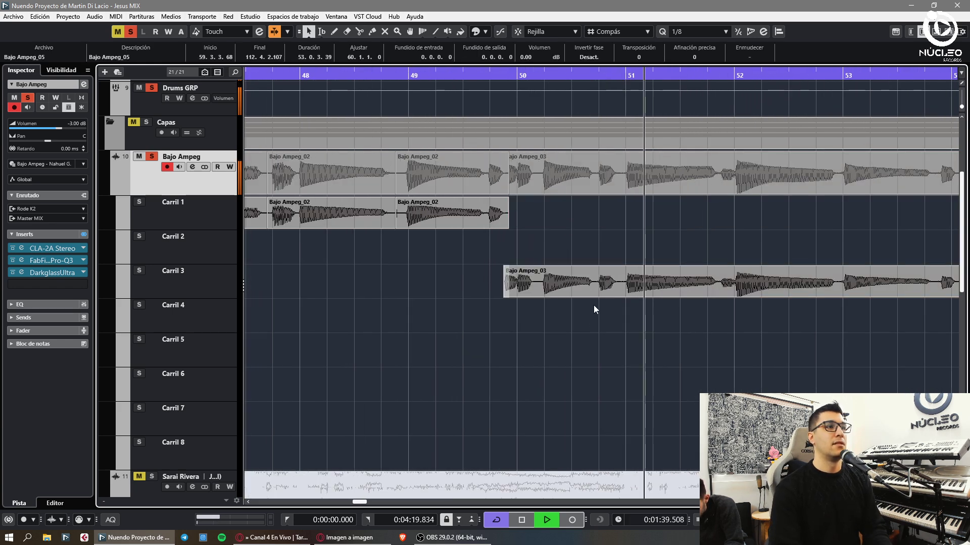
left_click_drag(593, 283, 607, 212)
- Cut Bajo Ampeg_03 near bars 51.4, 53, 53.4.2 and 54, nudging the right piece later
key("h")
left_click(625, 212, "alt")
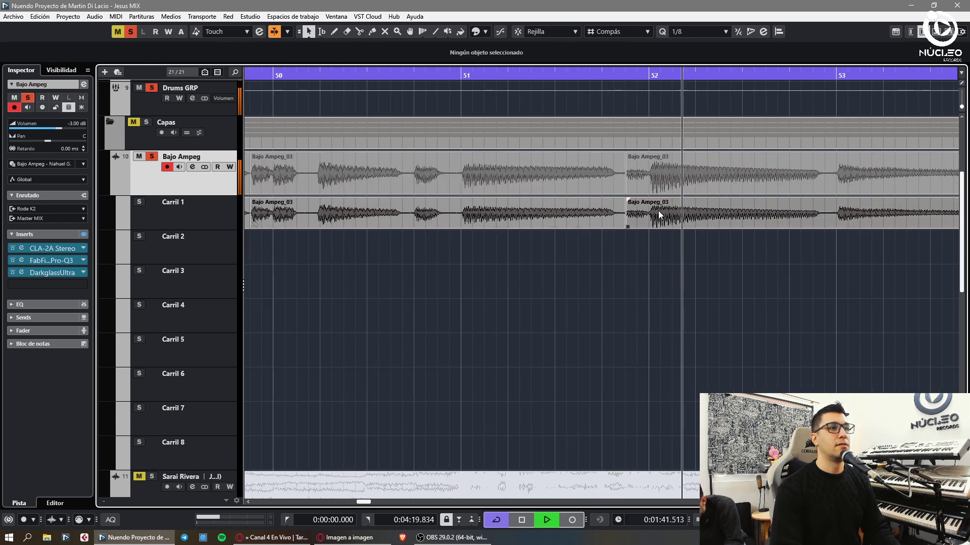
left_click(828, 212, "alt")
left_click(753, 214, "alt")
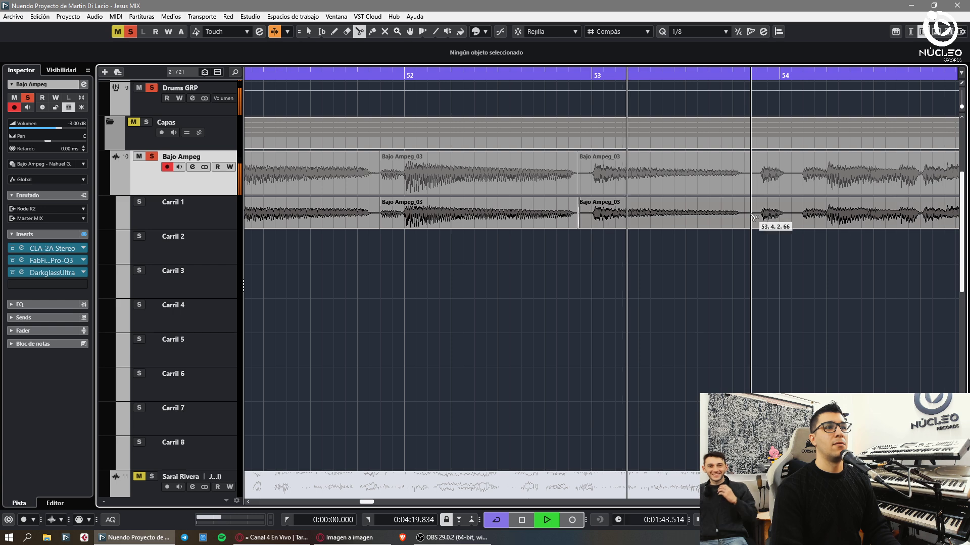
left_click(791, 216, "alt")
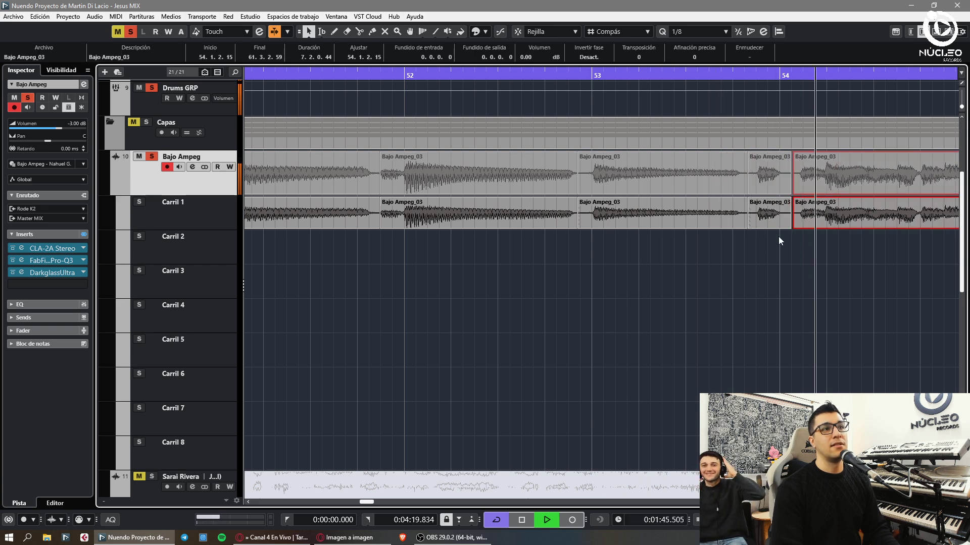
left_click_drag(857, 217, 857, 216)
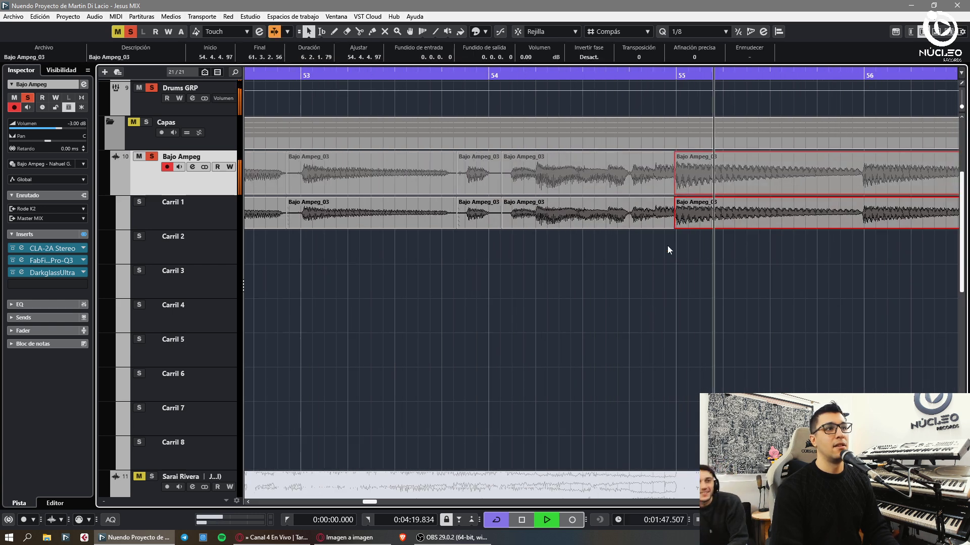
key("g")
left_click(853, 268)
key("h")
- Cut Bajo Ampeg_03 near bars 56, 57, 58.4.4 and 58.3
left_click(841, 217, "alt")
left_click(857, 251)
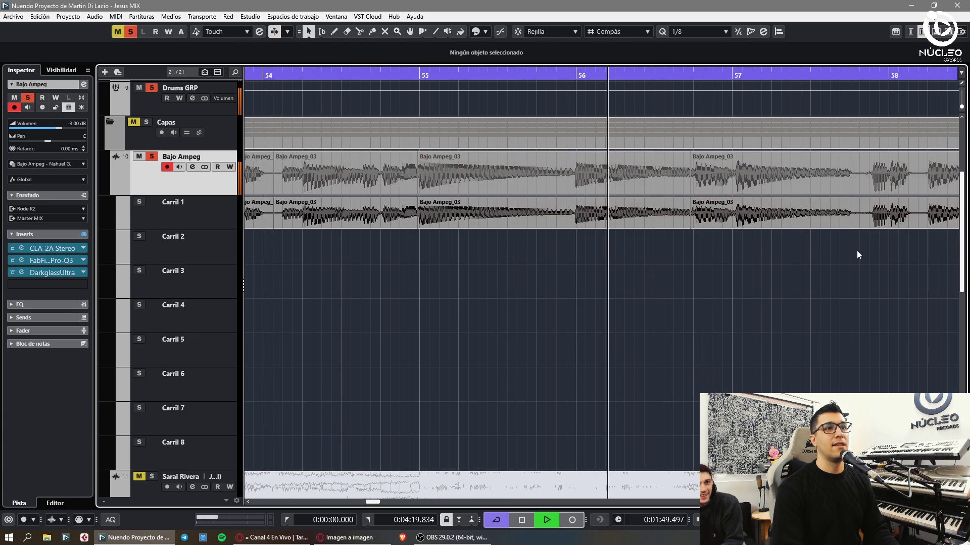
left_click(872, 210, "alt")
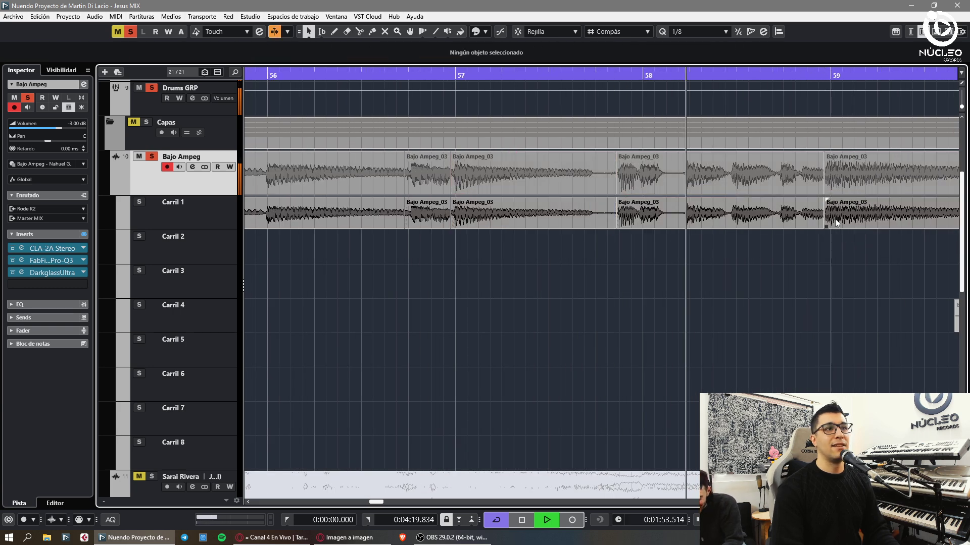
left_click(825, 217, "alt")
left_click(807, 256)
left_click(609, 222, "alt")
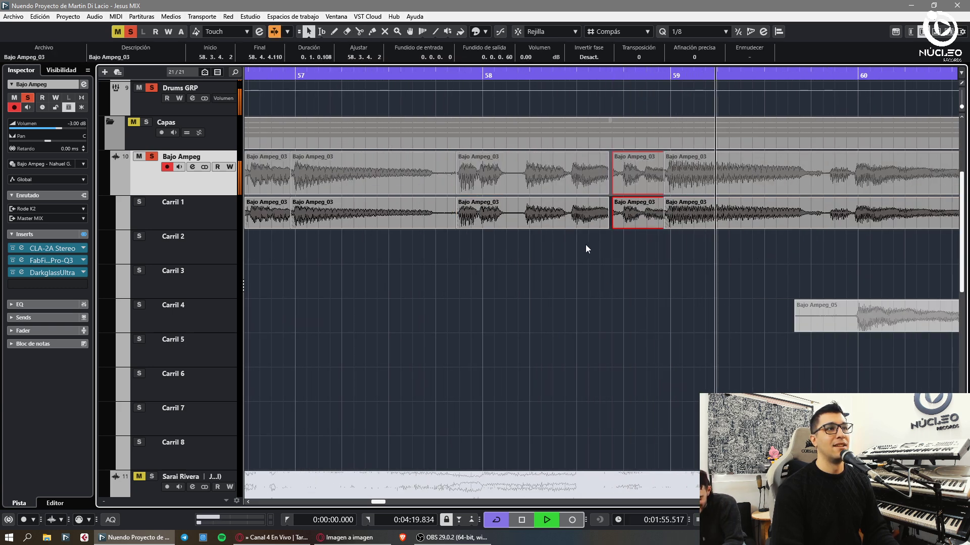
left_click(586, 245)
key("3")
left_click(586, 230)
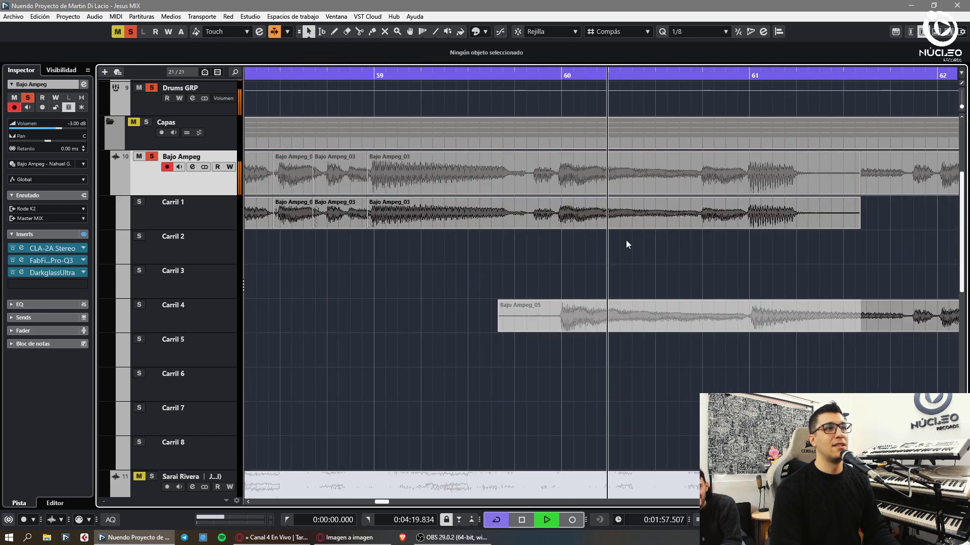
- Split Bajo Ampeg_05 near bar 59.4, delete its left piece, and promote it into Carril 1
left_click(554, 322)
key("1")
key("Delete")
left_click_drag(605, 323, 581, 252)
left_click(668, 243)
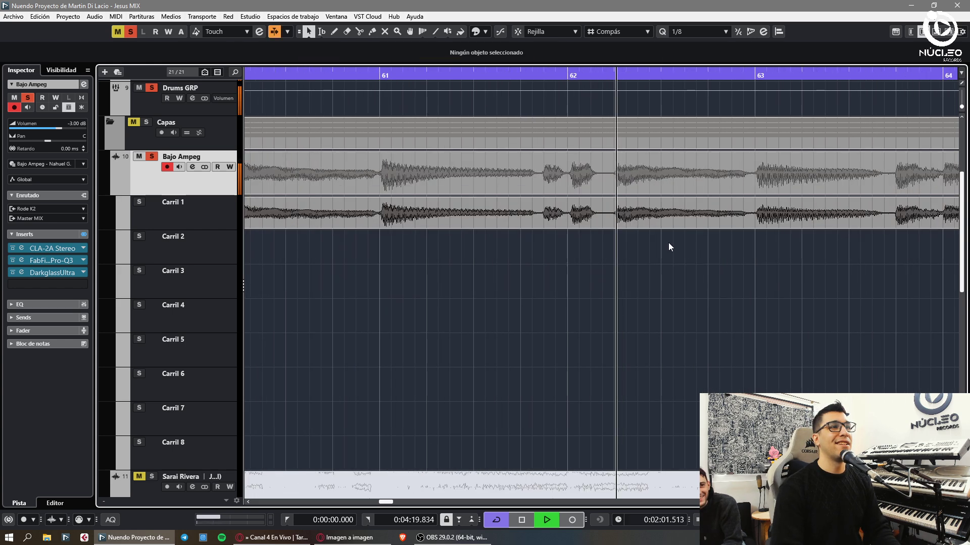
- Split Bajo Ampeg_05 near bars 62.1.3, 62.4.4, 64.1.3 and 64.4.1, restoring an accidentally deleted piece
key("3")
left_click(602, 224)
left_click(748, 223)
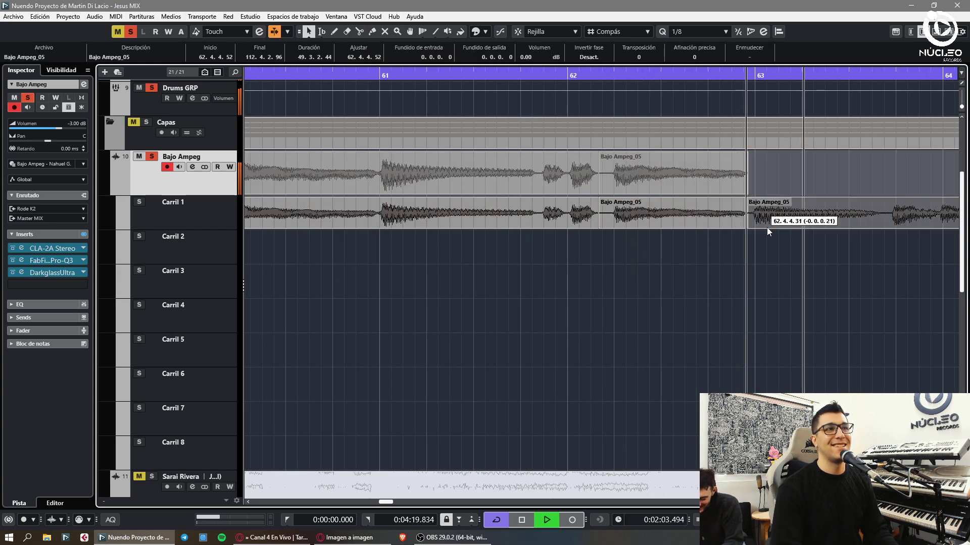
key("1")
key("3")
left_click(719, 212)
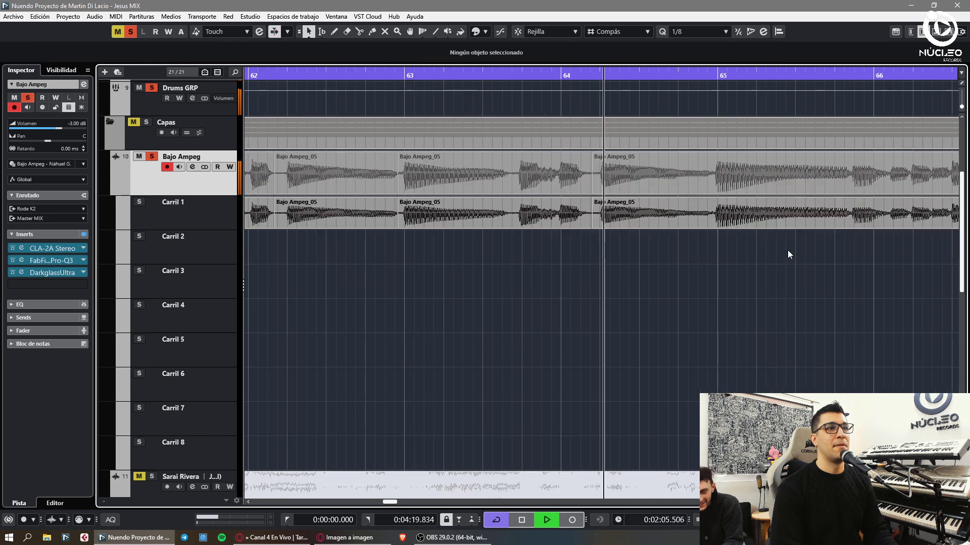
left_click(705, 212)
key("1")
left_click(730, 223)
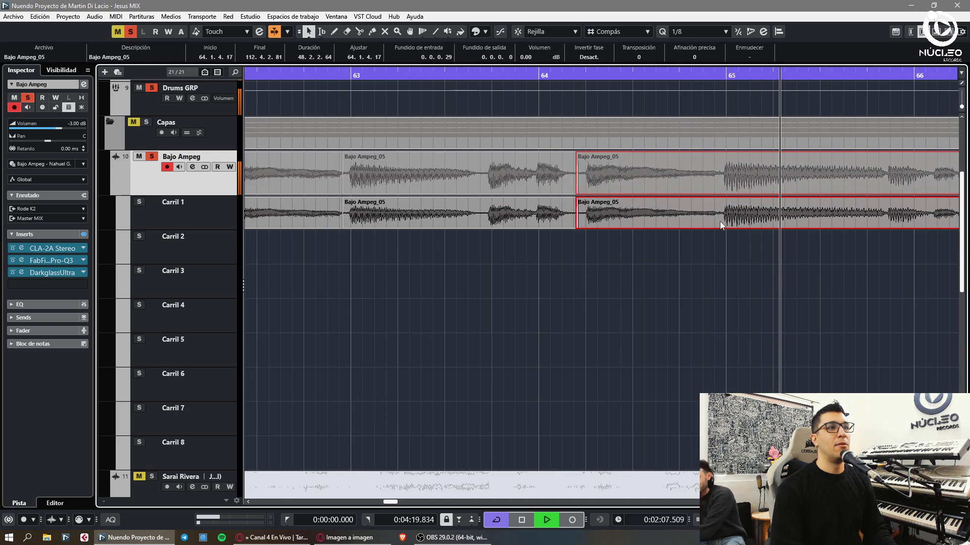
key("Delete")
key("ctrl+z")
key("3")
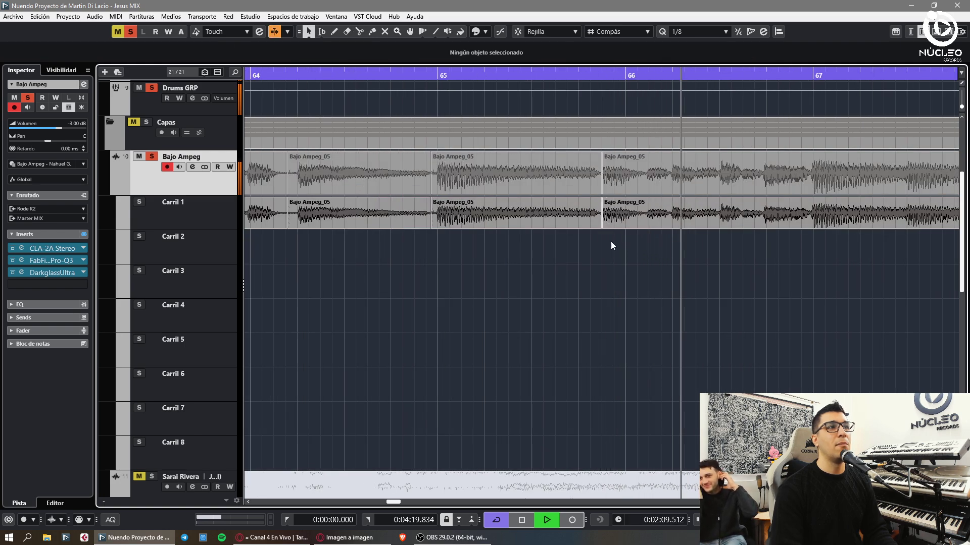
- Cut the bass take near bars 65.4, 66.4, 69 and 69.2.3
left_click(602, 241)
key("1")
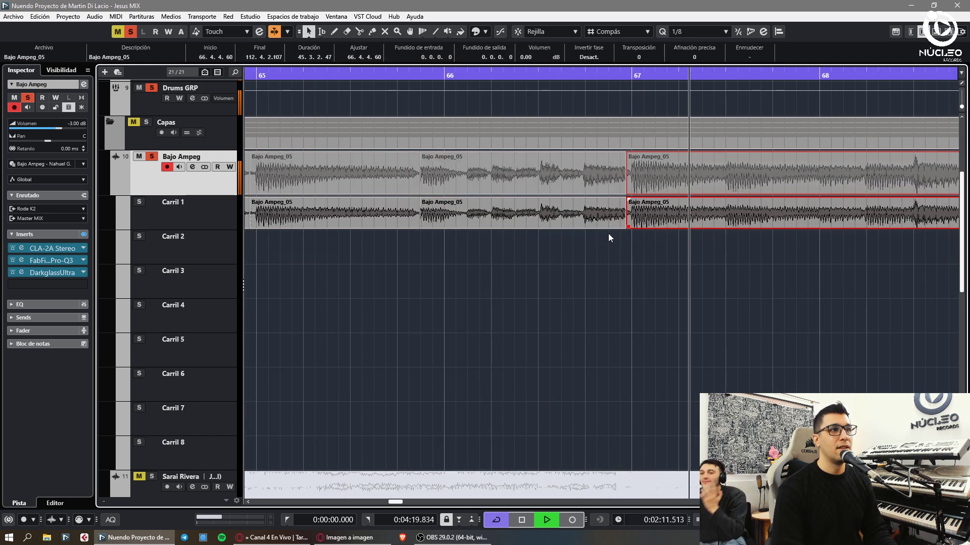
left_click(608, 233)
left_click(722, 224)
key("h")
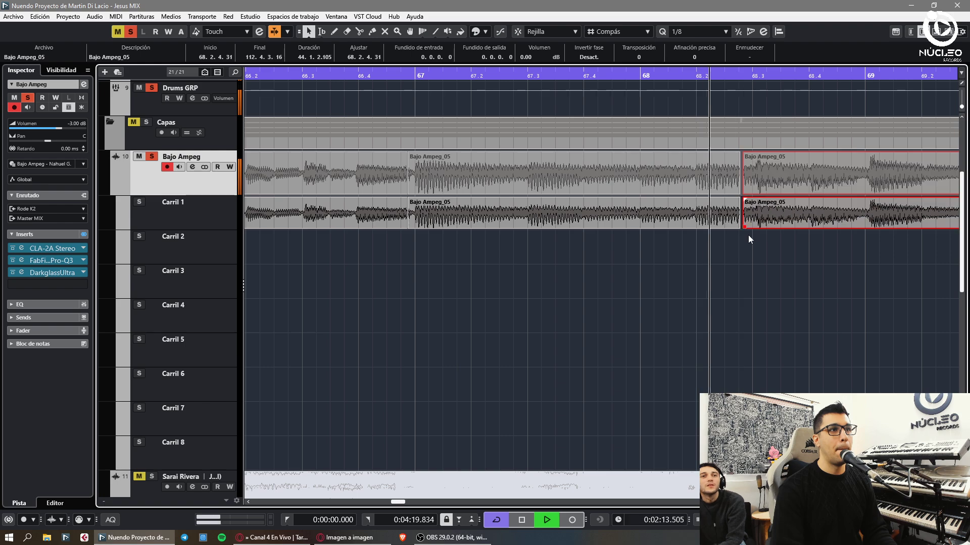
left_click(752, 255)
left_click(714, 226)
key("alt+x")
left_click(732, 234)
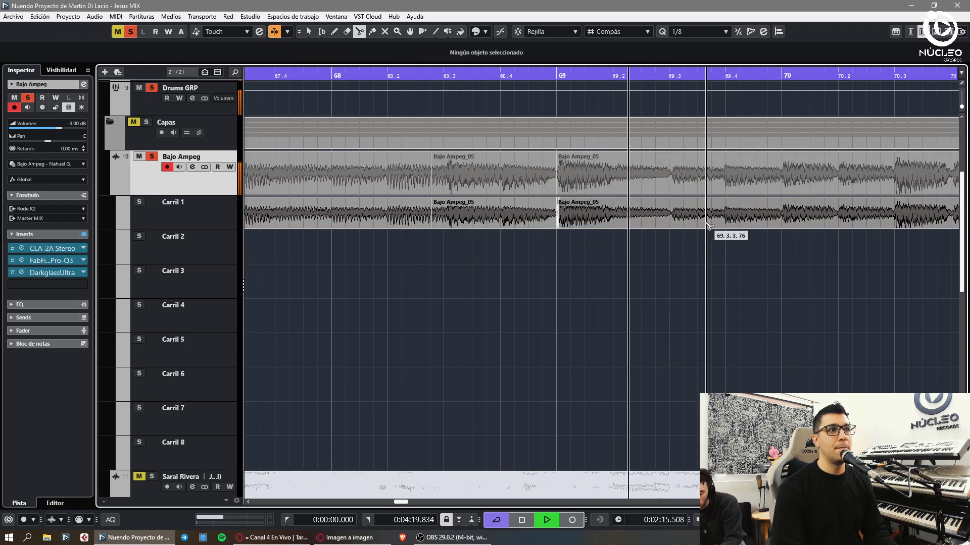
key("alt+x")
key("g")
- Cut the bass lanes near bars 71.2, 72.2.4 and 73
key("3")
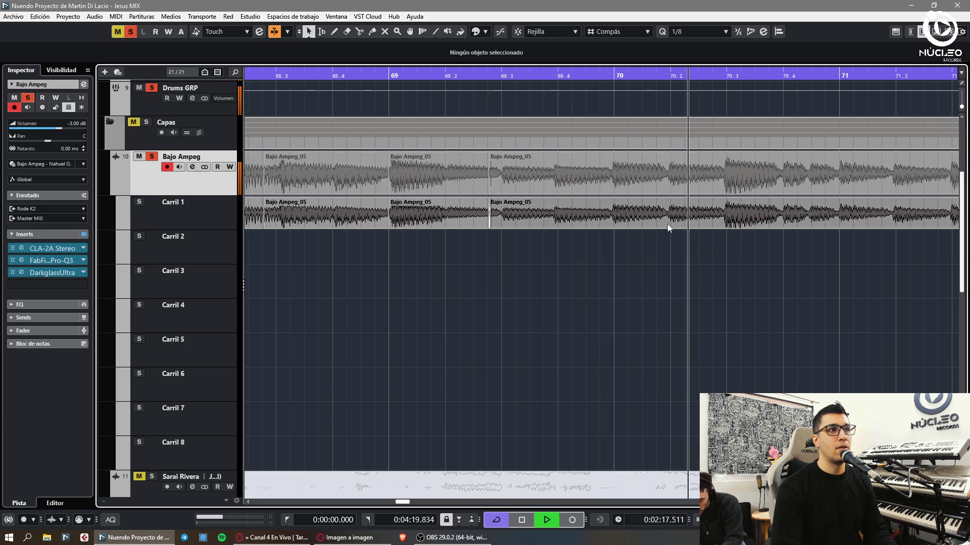
left_click(763, 217)
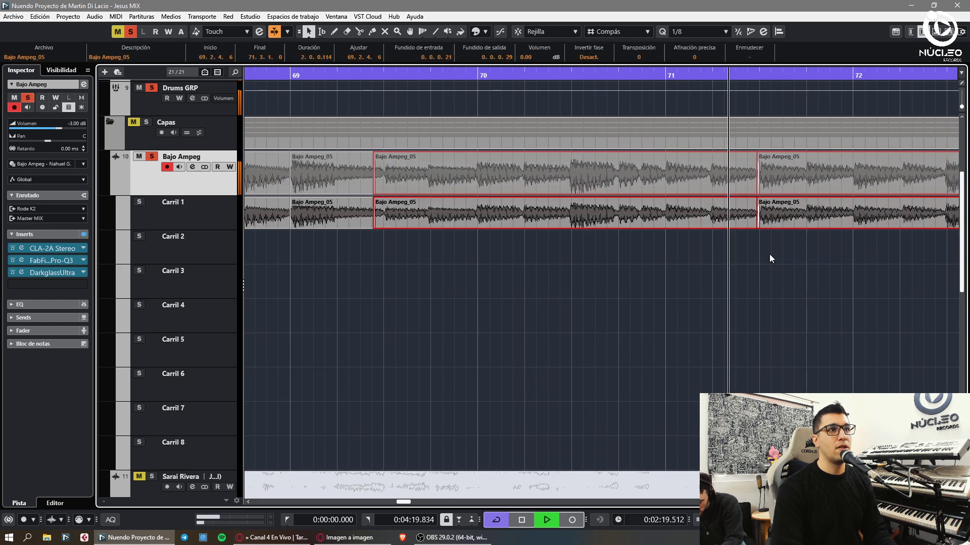
left_click(803, 222)
key("1")
left_click(811, 219)
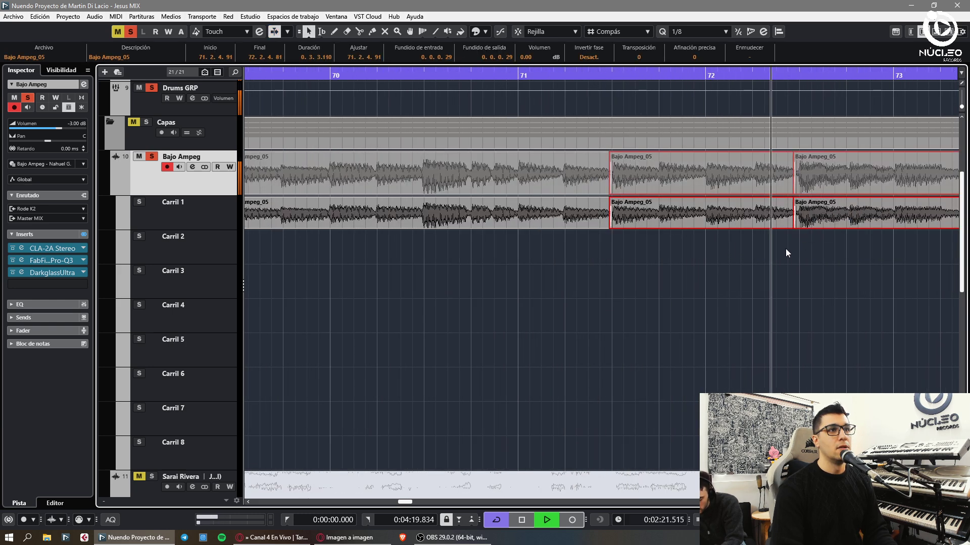
left_click(786, 251)
key("h")
key("3")
left_click(703, 223)
key("1")
left_click(727, 217)
left_click(747, 241)
key("g")
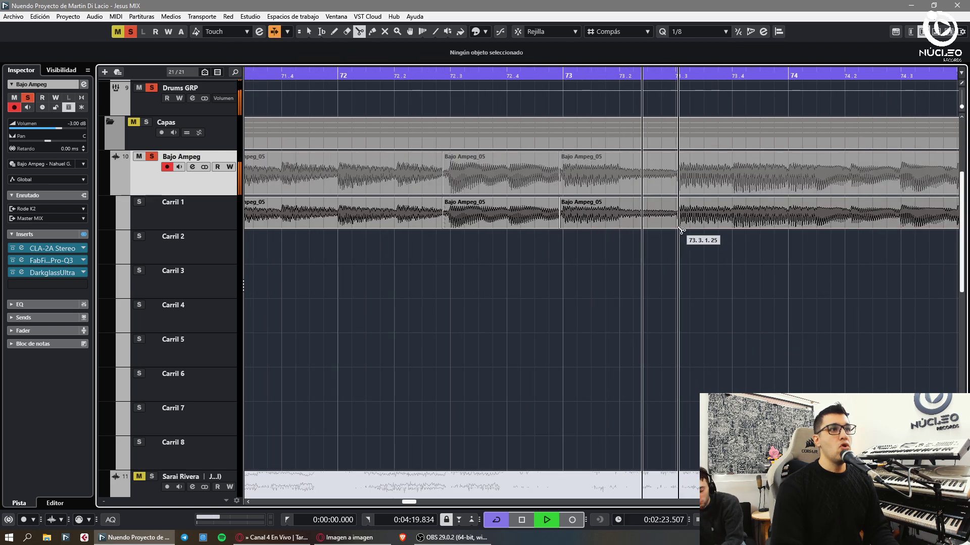
- Shrink the bass waveform height, then cut the take near bar 81 and 82.3.4
key("3")
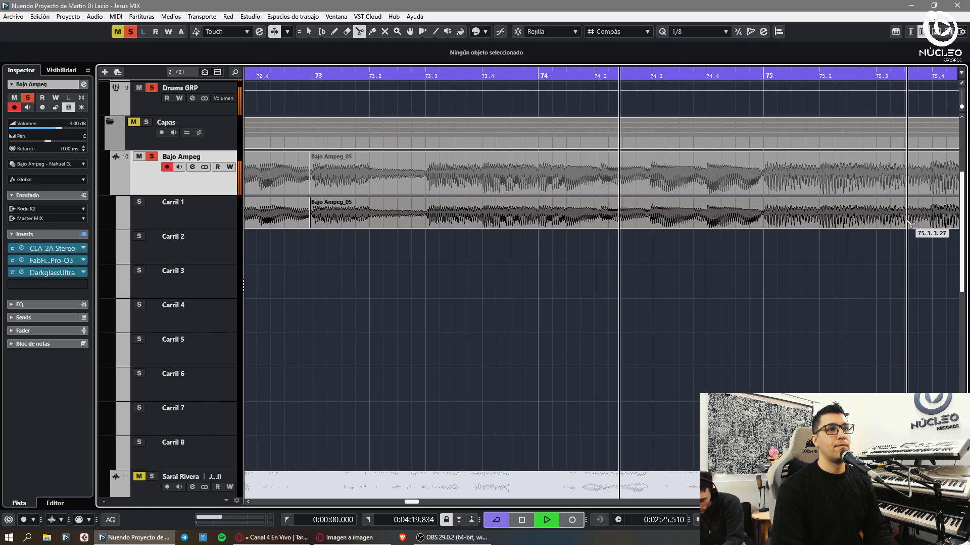
left_click_drag(961, 107, 961, 107)
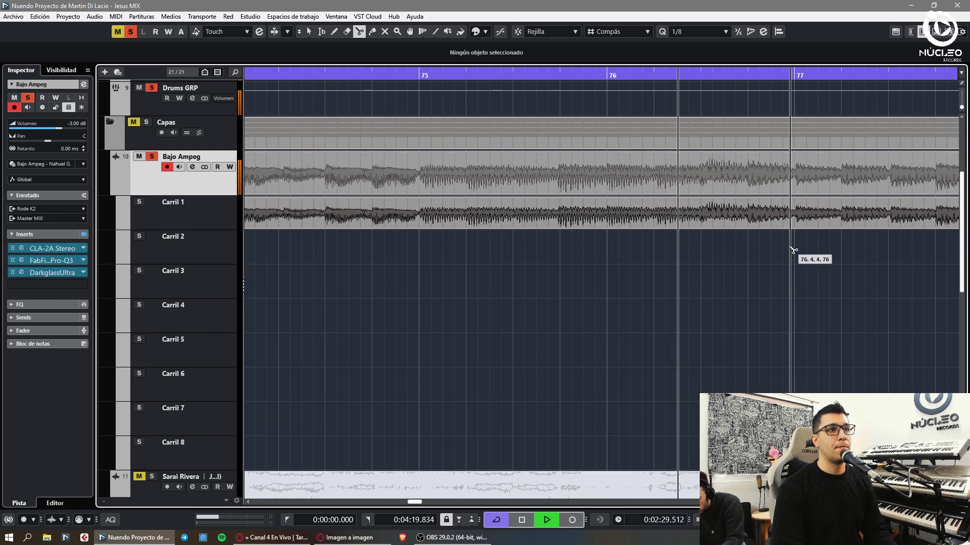
key("g")
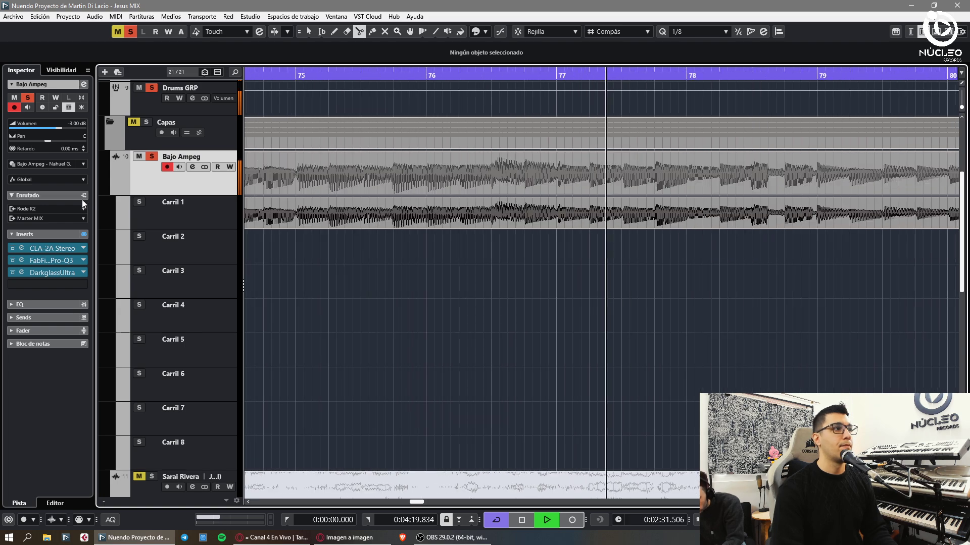
scroll(78, 126, "down", 3)
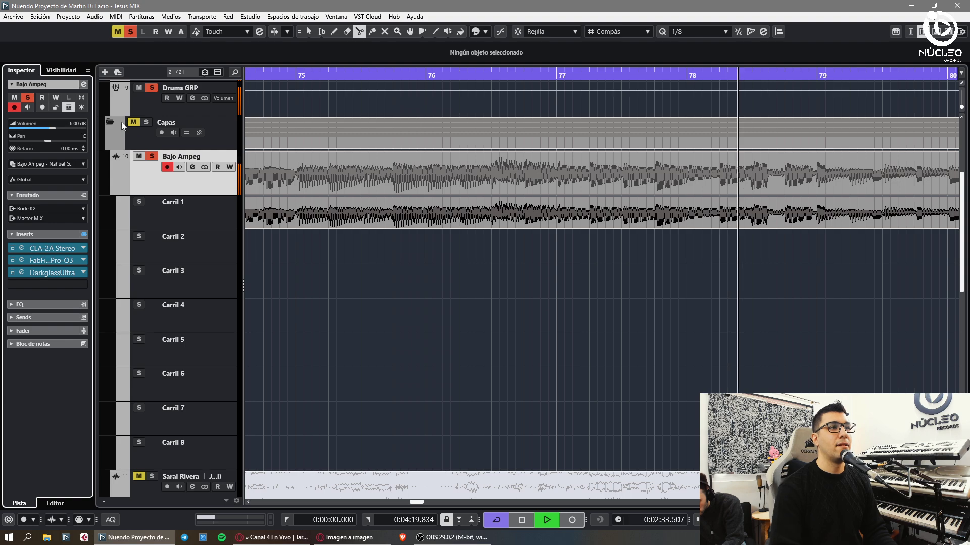
key("h")
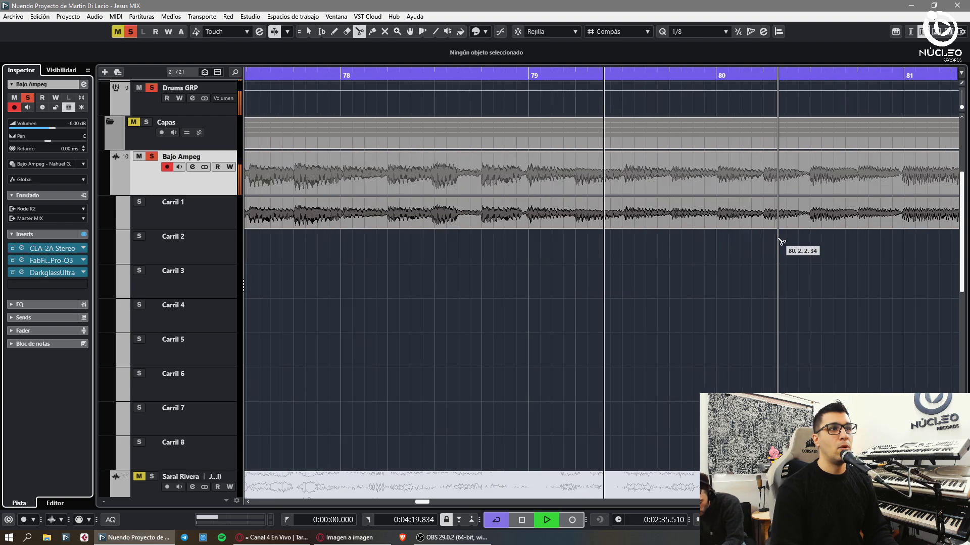
key("1")
key("h")
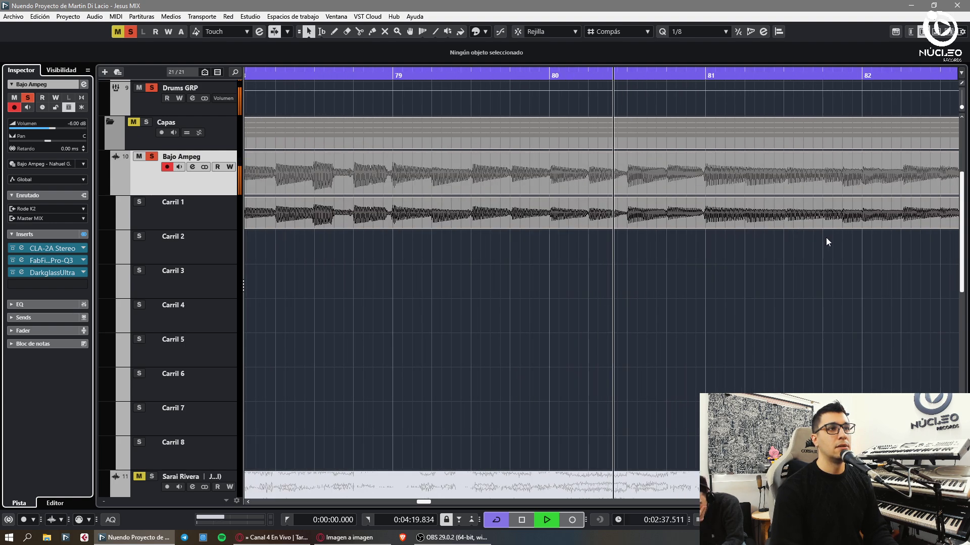
key("3")
left_click(704, 225)
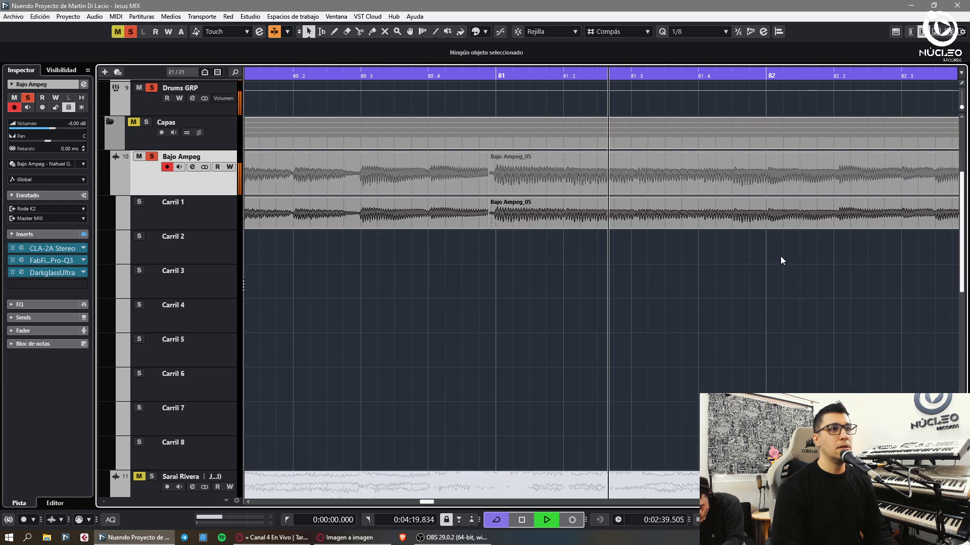
key("g")
left_click(751, 222)
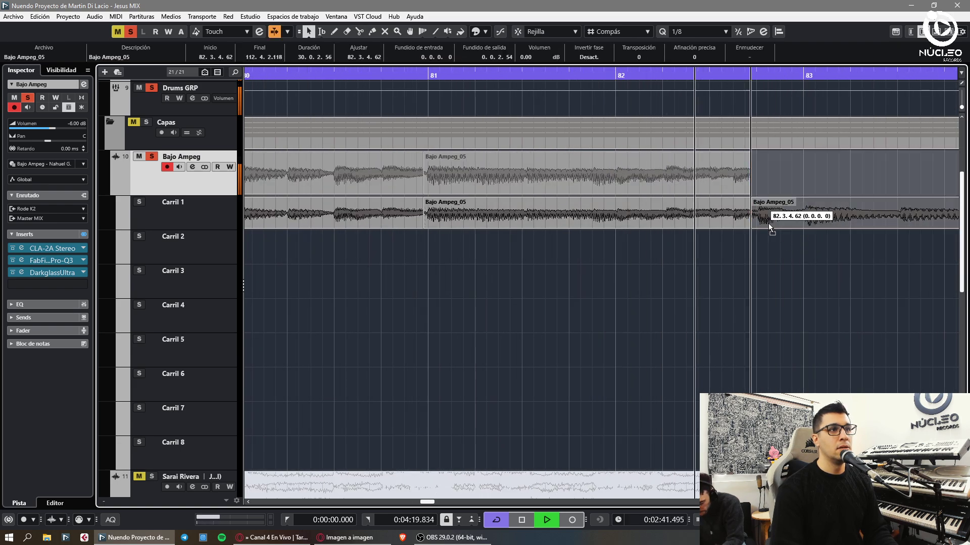
key("1")
left_click(768, 223)
- Cut the bass take at about 83.2.4 and 84.4.4, nudging the right piece into time
key("3")
left_click(729, 222)
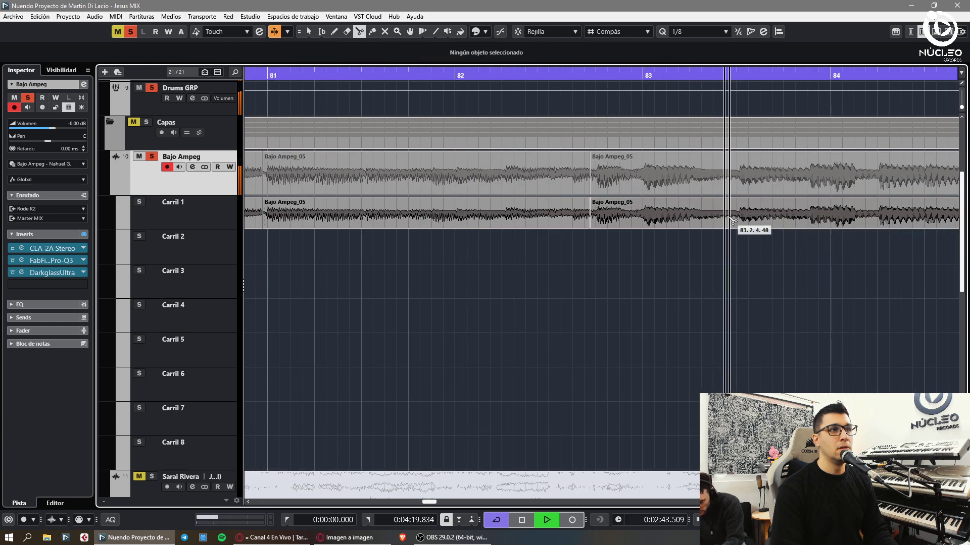
key("1")
key("h")
key("3")
left_click(785, 222)
key("1")
left_click_drag(808, 222, 805, 222)
left_click(832, 255)
- Cut the bass events near bar 85.3 and 87.2.4, nudging the new piece into place
key("3")
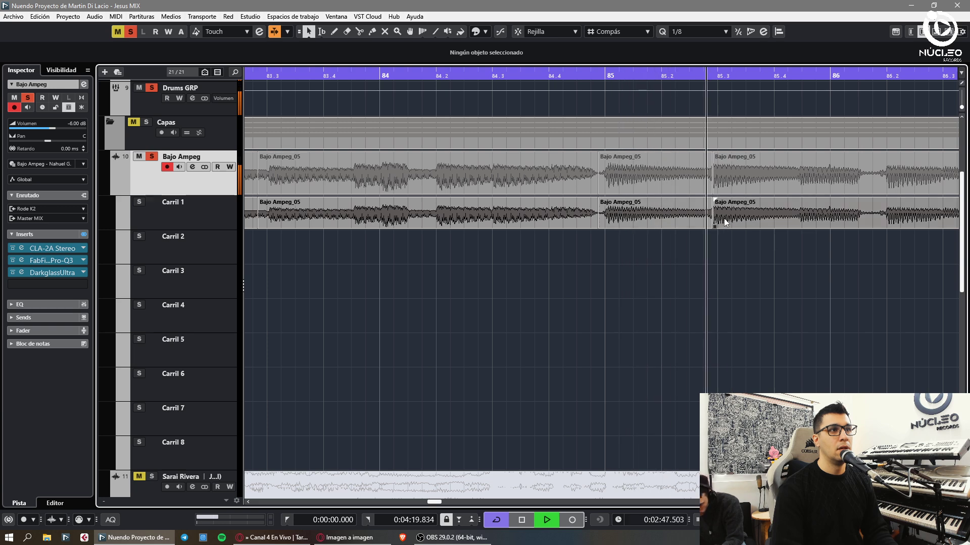
left_click(712, 224)
key("1")
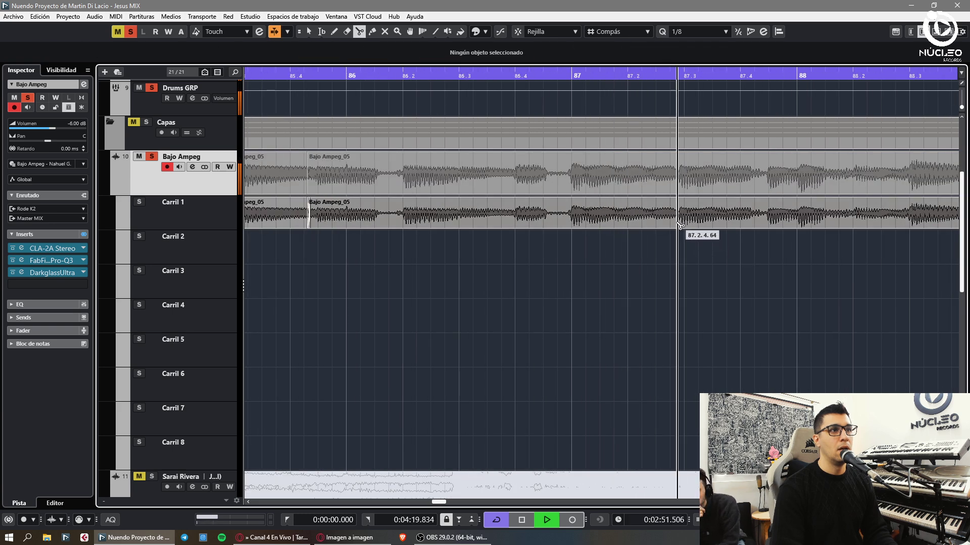
left_click(679, 226)
key("1")
left_click_drag(703, 223, 708, 223)
left_click(663, 235)
left_click(561, 222, "alt")
key("1")
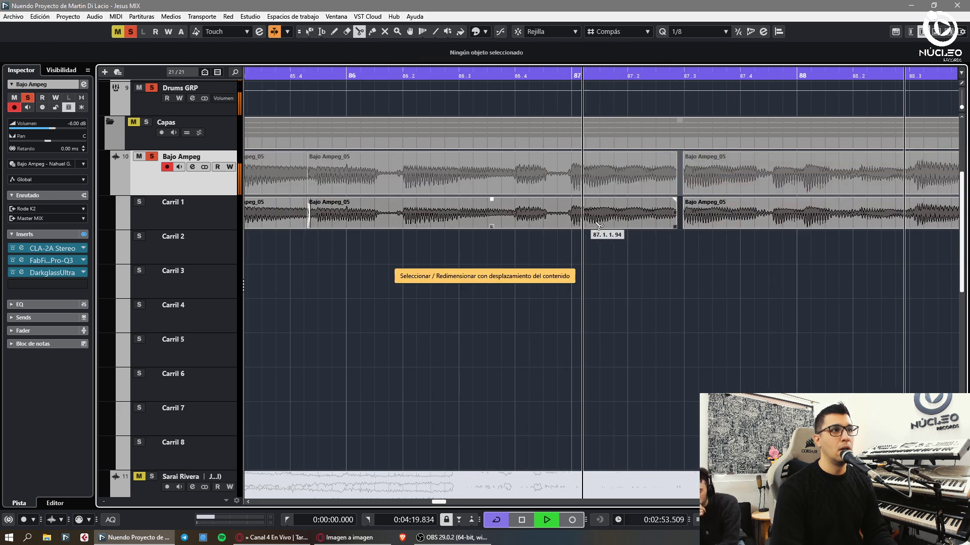
left_click(541, 245)
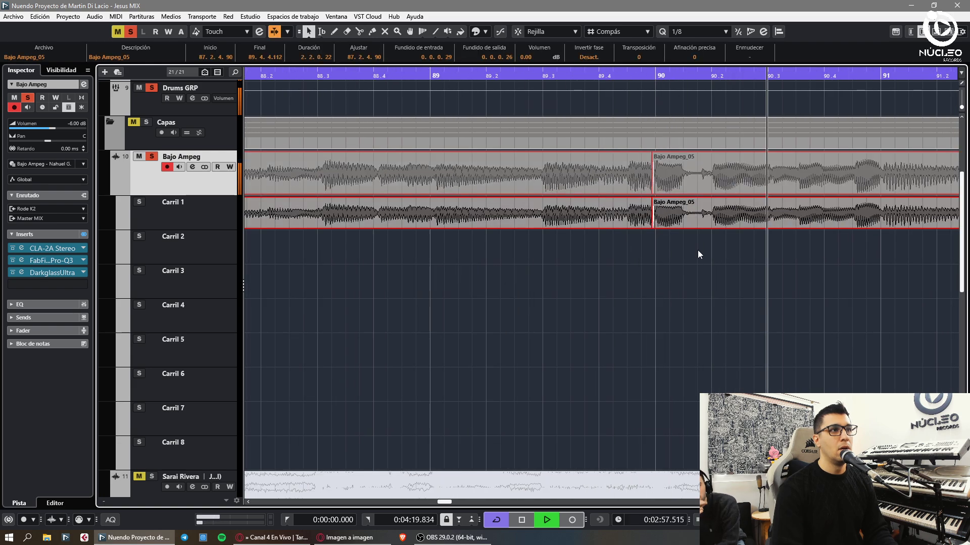
left_click(676, 228)
left_click(727, 245)
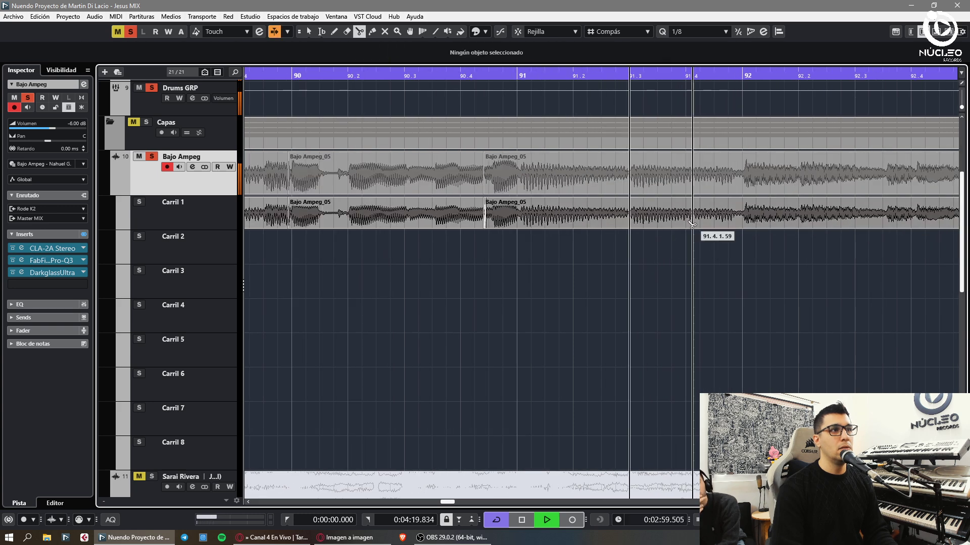
- Cut the bass events near bars 93, 94.2, 95.3, 96 and 97, nudging the last piece earlier
key("3")
key("h")
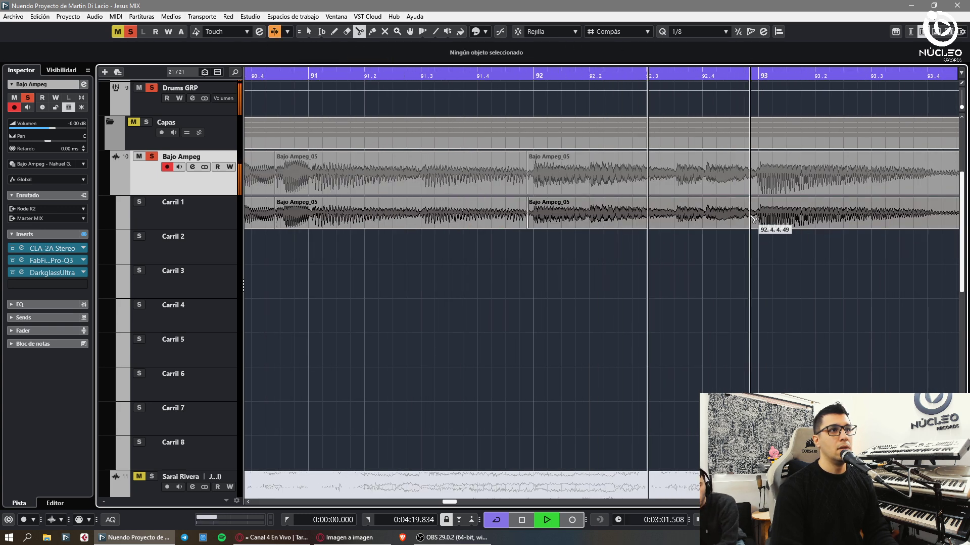
left_click(789, 225)
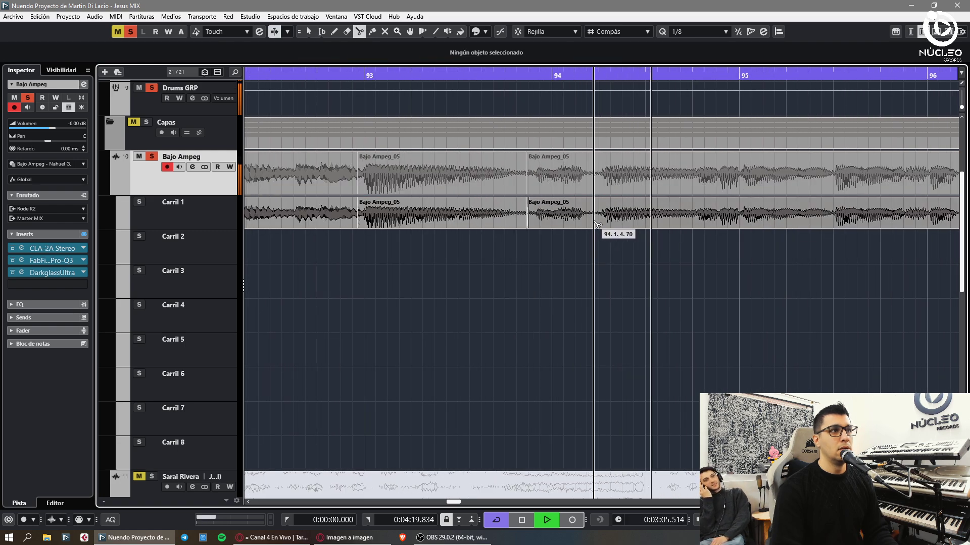
left_click(617, 225)
left_click(683, 222)
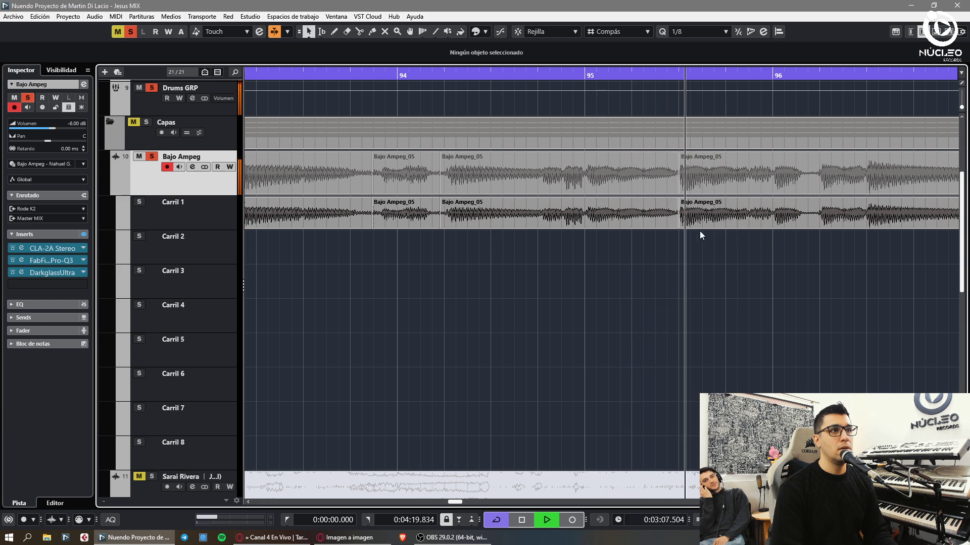
left_click(801, 228)
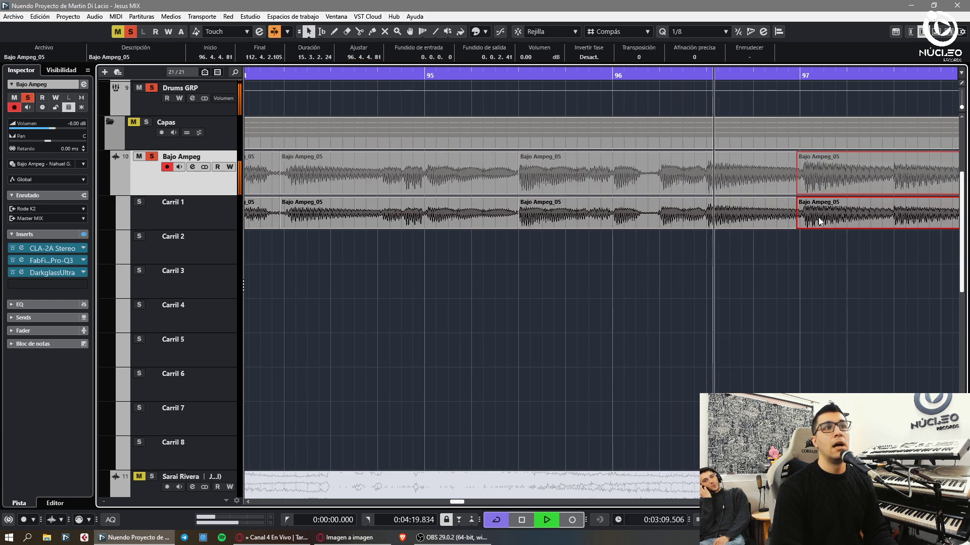
left_click(798, 226)
key("1")
left_click_drag(819, 222, 818, 230)
left_click(868, 242)
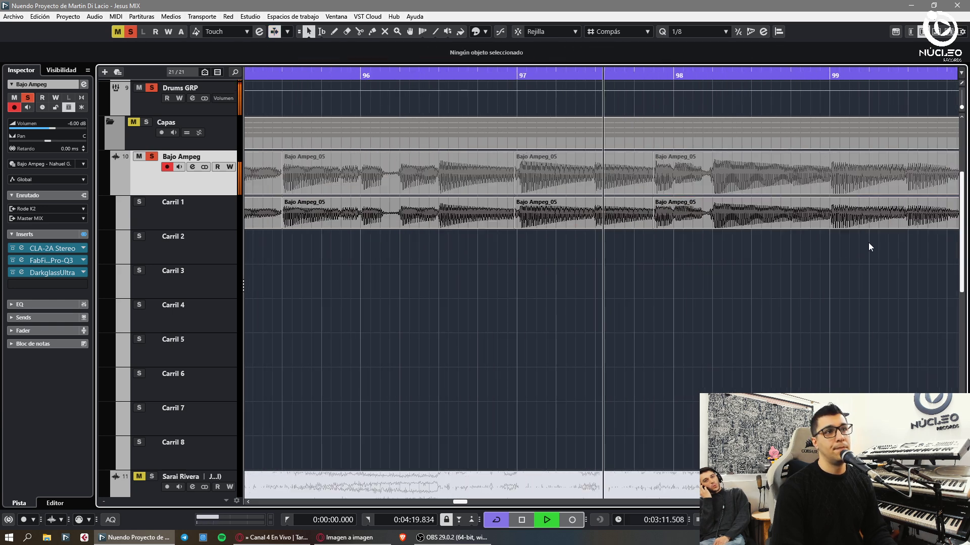
- Cut the Carril 1 bass take near bar 101
key("3")
left_click(814, 226)
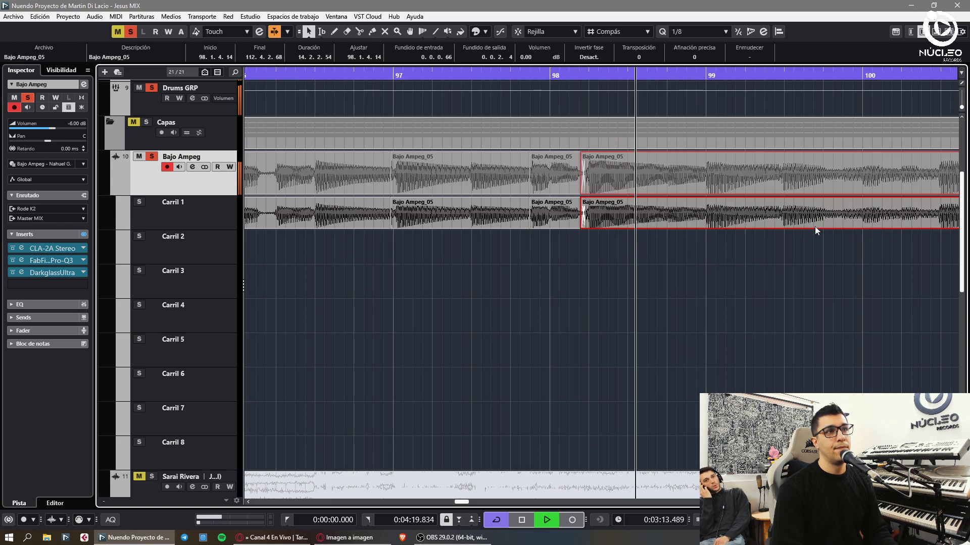
left_click(788, 239)
key("3")
key("g")
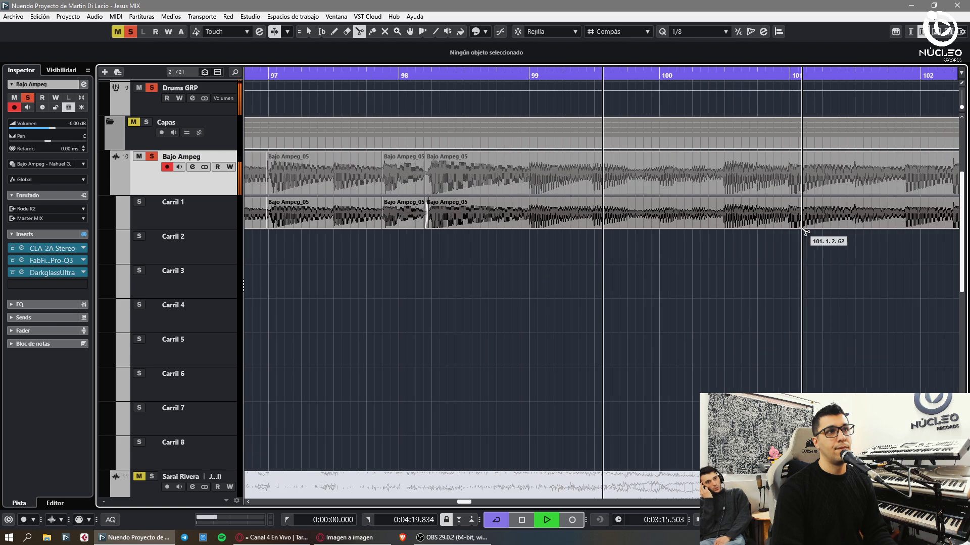
left_click(770, 212)
key("1")
left_click(797, 261)
key("h")
key("h")
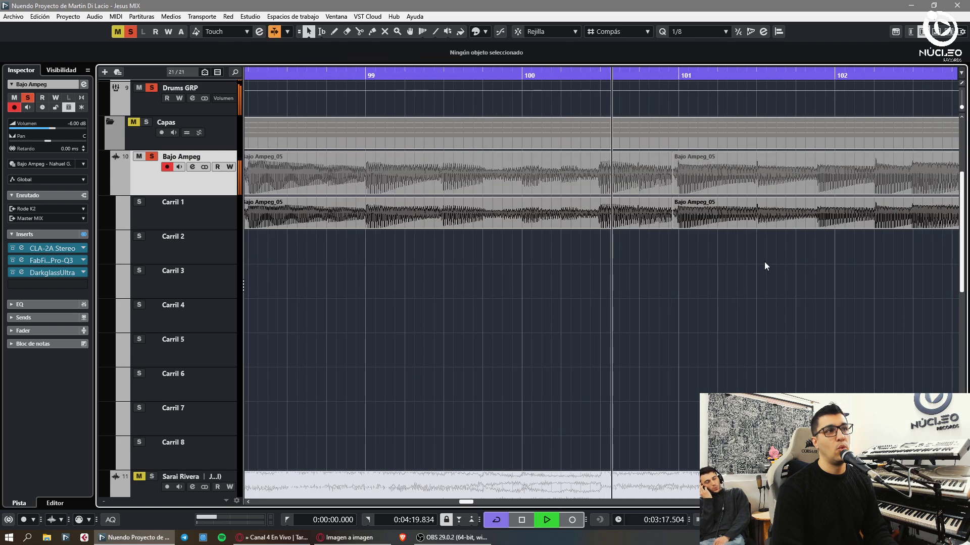
- Cut Bajo Ampeg_05 at the next phrase around bars 104–107
key("g")
key("g")
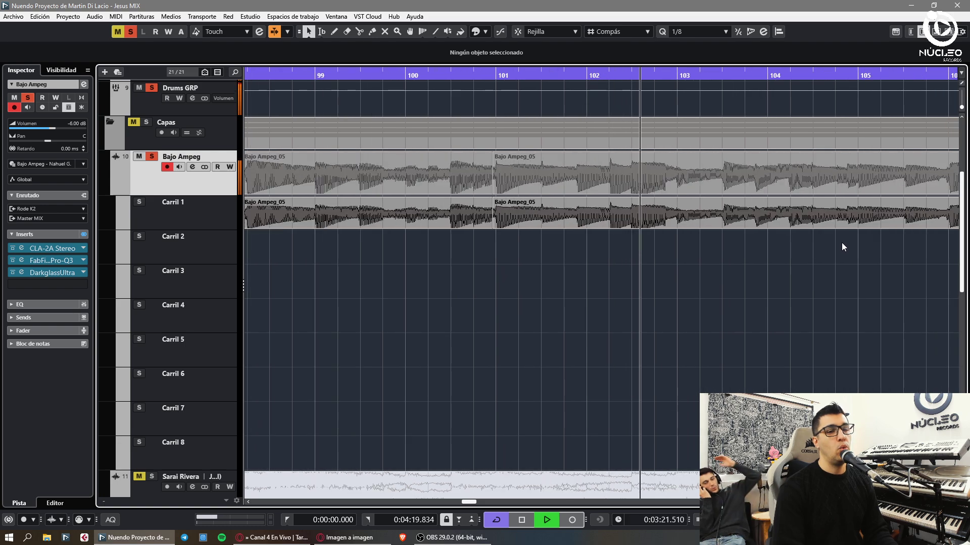
key("h")
key("h")
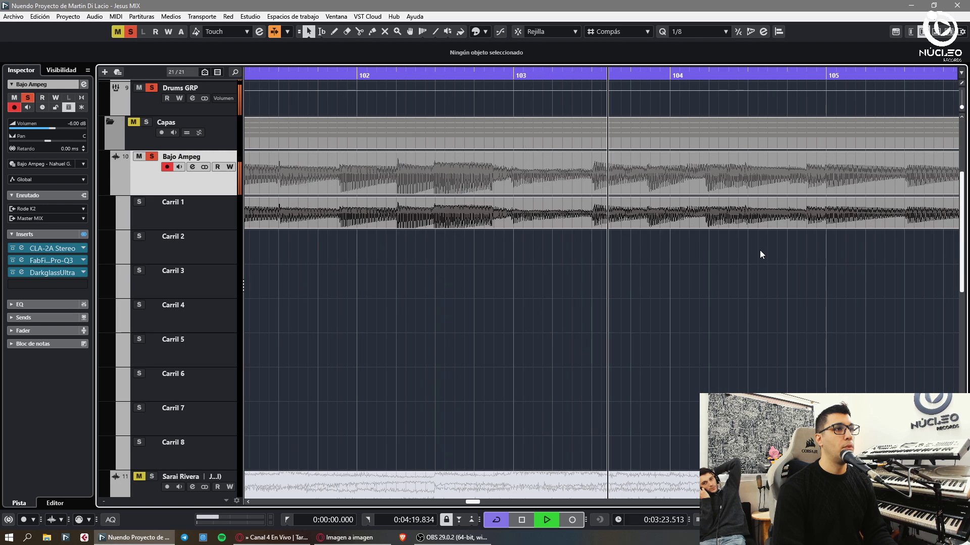
scroll(519, 243, "down", 3)
scroll(721, 274, "up", 1)
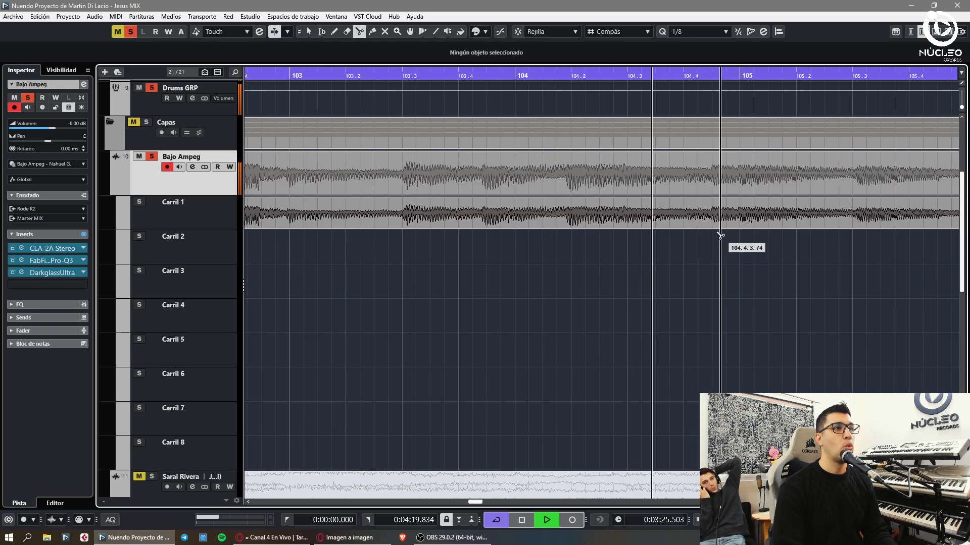
scroll(782, 258, "up", 2)
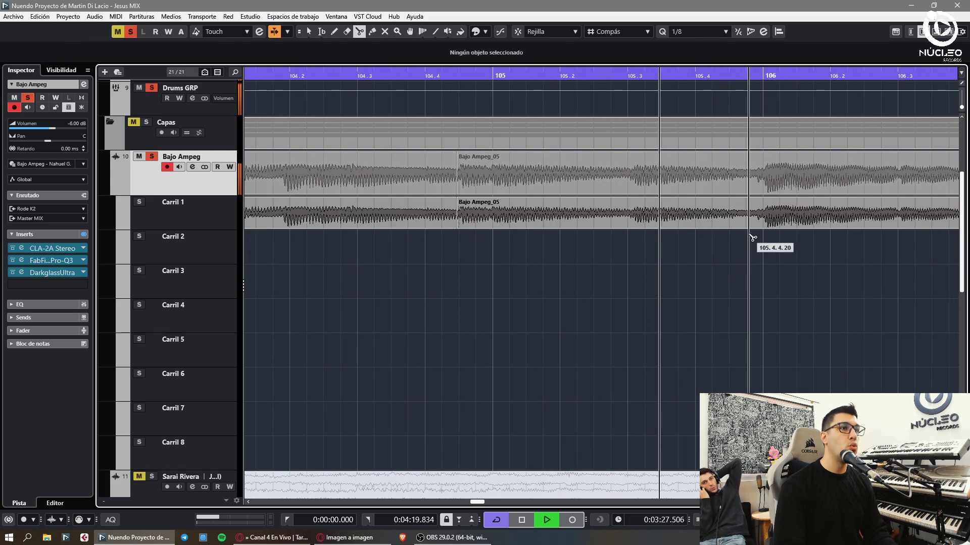
left_click(794, 222)
key("g")
key("3")
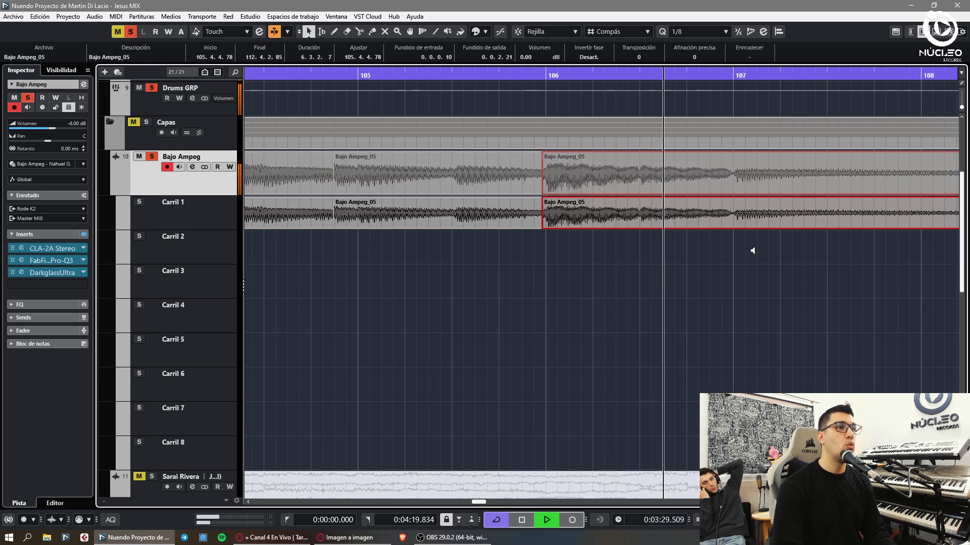
left_click(732, 222)
key("Escape")
scroll(788, 247, "down", 2)
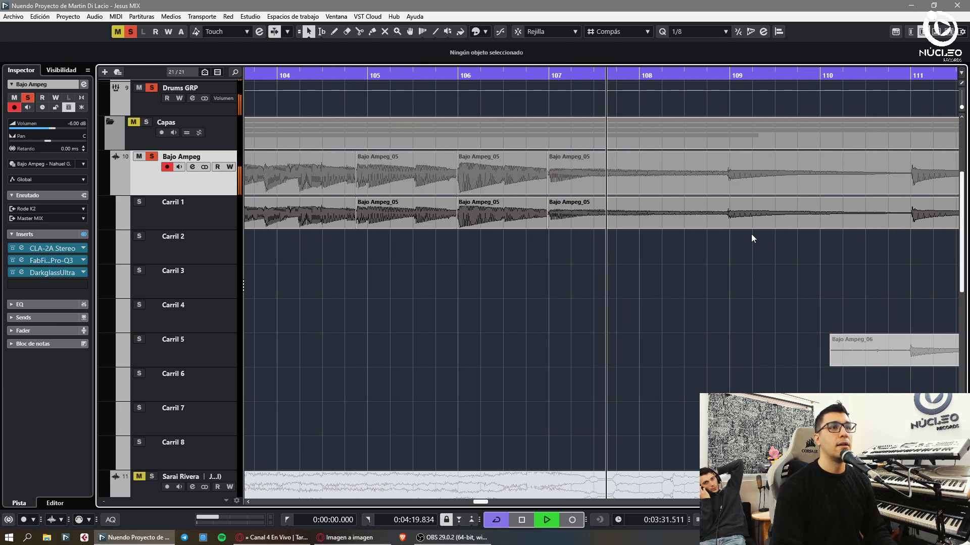
- Cut Bajo Ampeg_05 near bar 109 and move Bajo Ampeg_06 from bar 111 up to Carril 1
left_click(744, 221)
key("g")
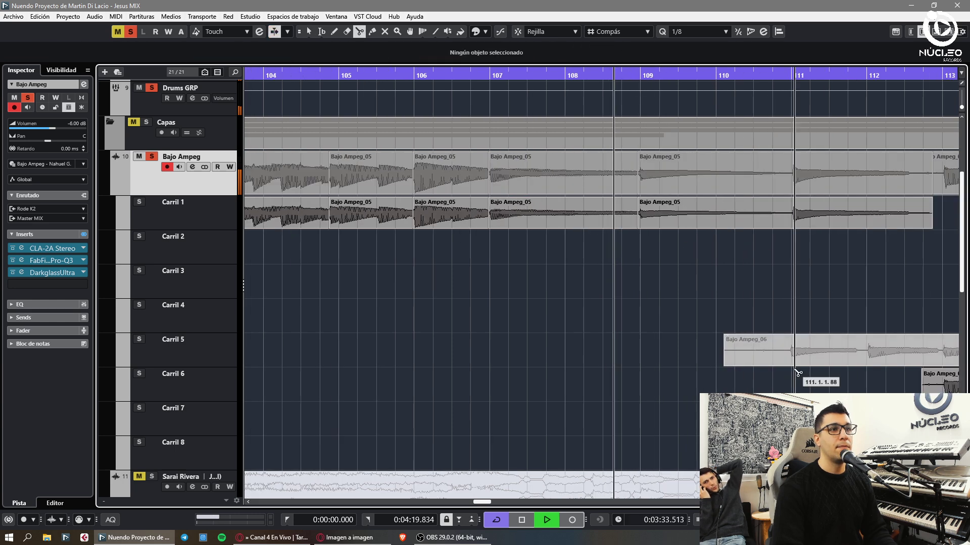
left_click(792, 362)
key("1")
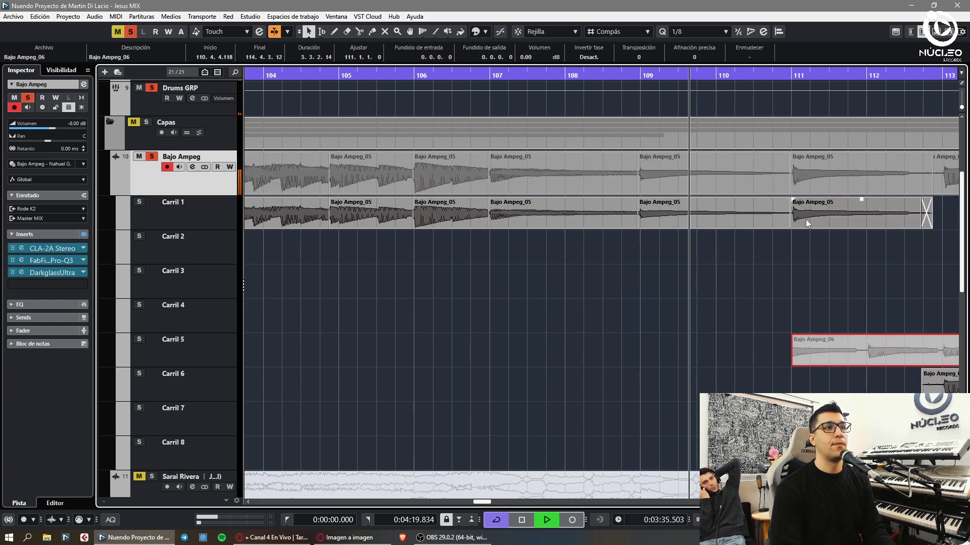
left_click(827, 348)
left_click_drag(827, 348, 828, 212)
- Bring the Bajo Ampeg_08 take up from Carril 6 and make it the Carril 1 take
key("g")
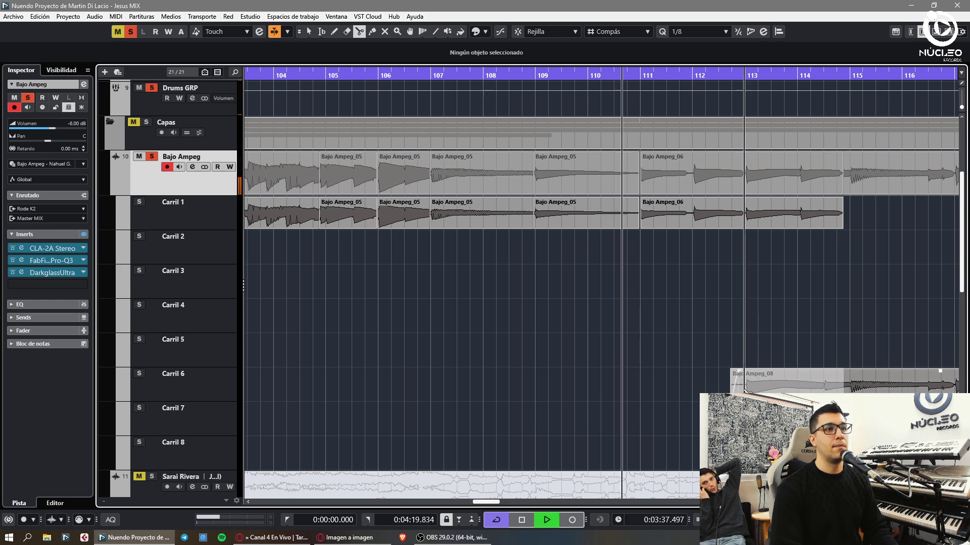
left_click(738, 384)
left_click_drag(739, 388, 768, 241)
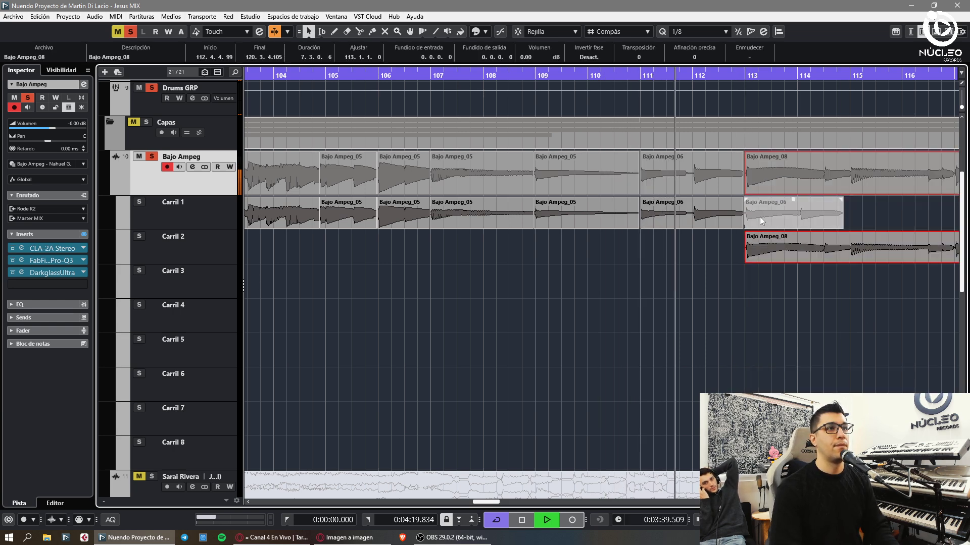
left_click(781, 263)
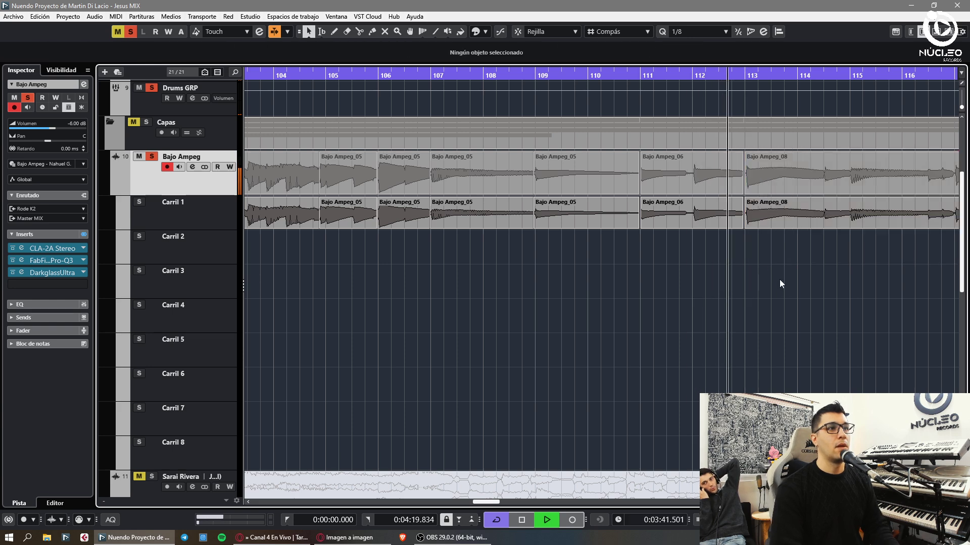
key("h")
key("h")
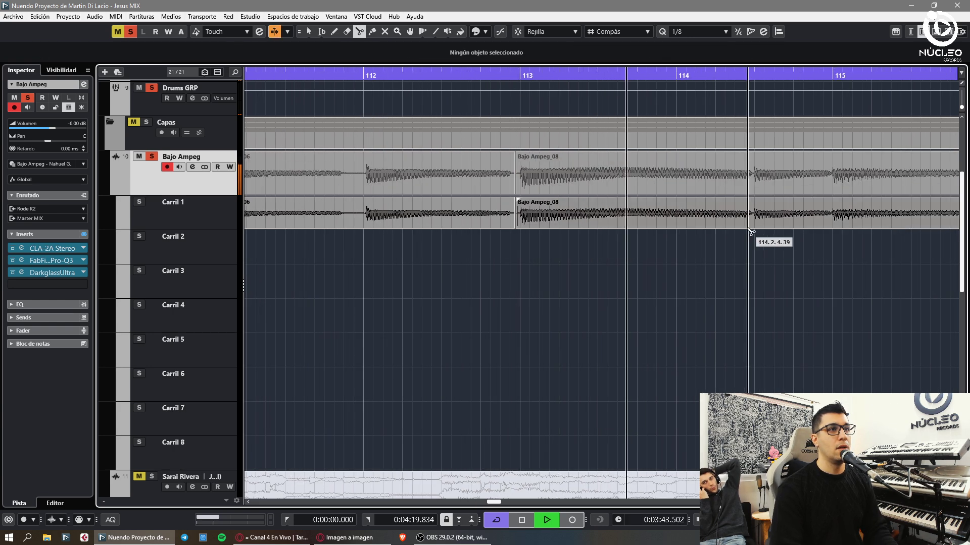
left_click(752, 215, "alt")
left_click(763, 216)
- Cut Bajo Ampeg_08 on Carril 1 near bars 115 and 116
left_click(704, 234)
left_click(697, 215, "alt")
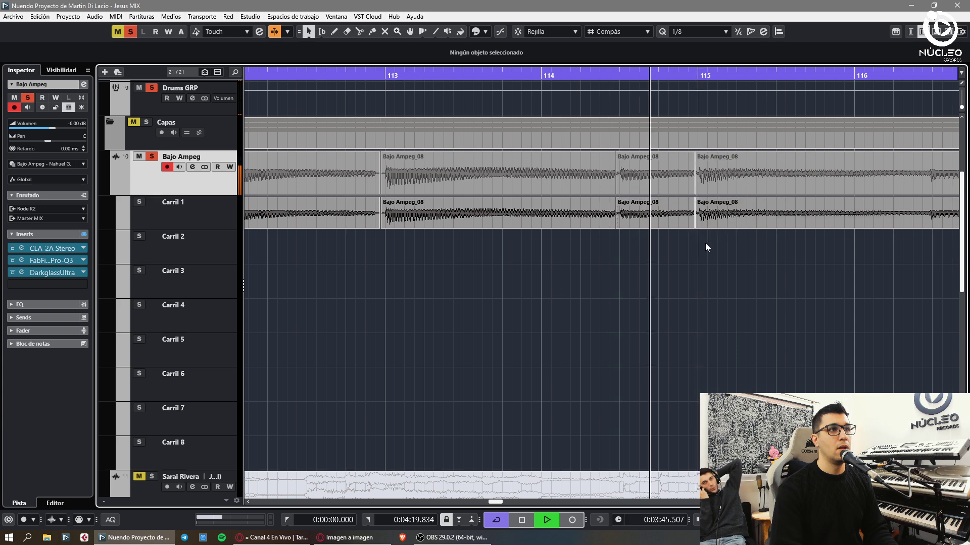
left_click(810, 215, "alt")
left_click_drag(833, 215, 859, 243)
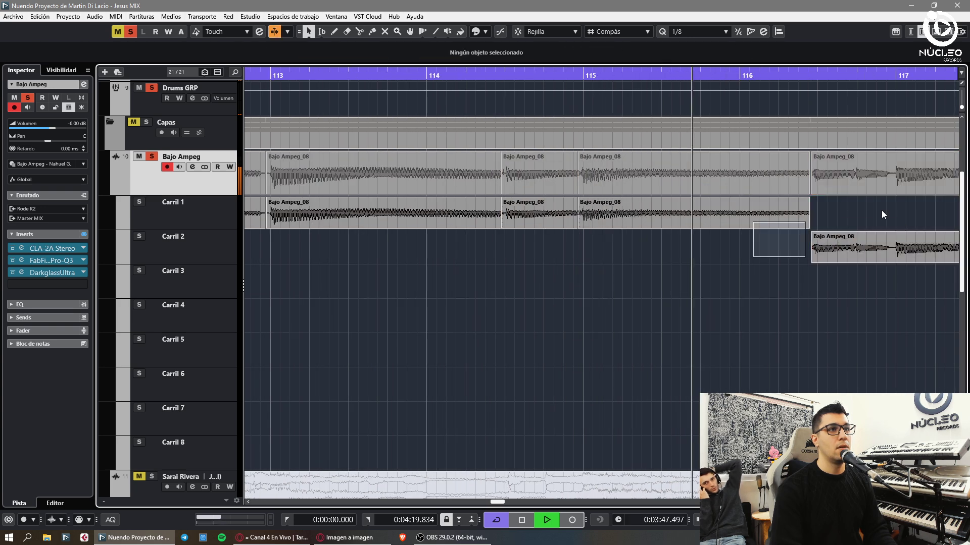
key("ctrl+z")
left_click(889, 214, "alt")
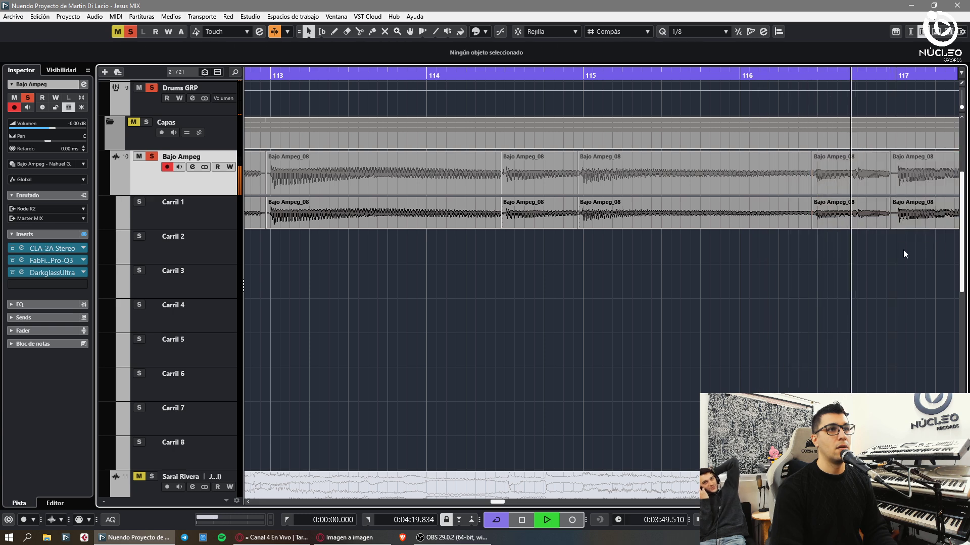
left_click(789, 240)
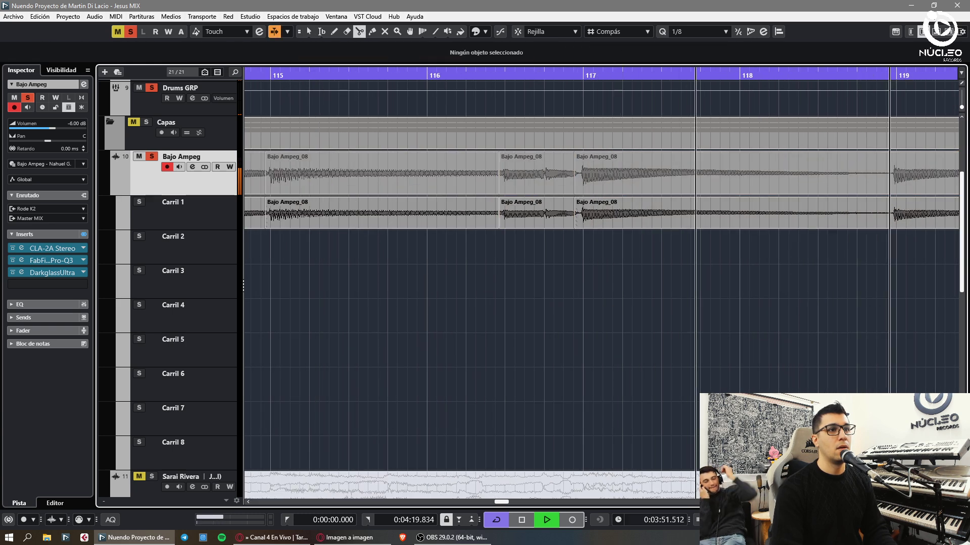
left_click_drag(891, 214, 889, 229)
left_click(906, 210)
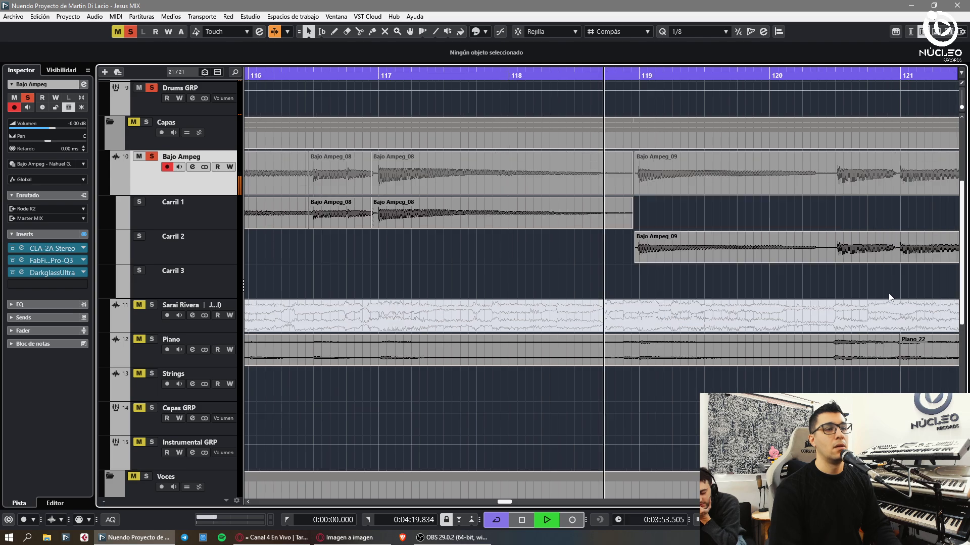
- Split Bajo Ampeg_09 near bars 120.4 and 121.4 and reposition its last piece
key("h")
left_click(783, 225)
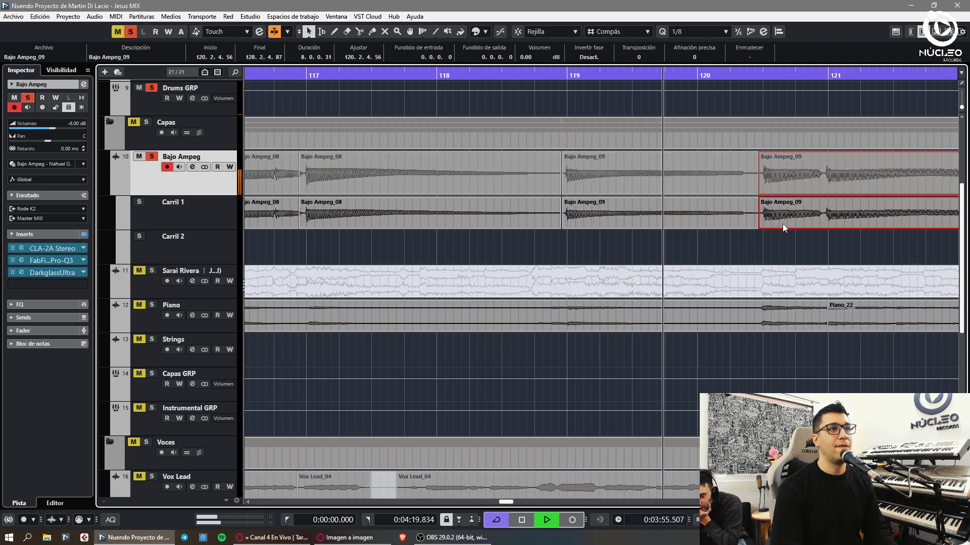
key("ctrl+z")
left_click(828, 259)
key("h")
key("h")
key("h")
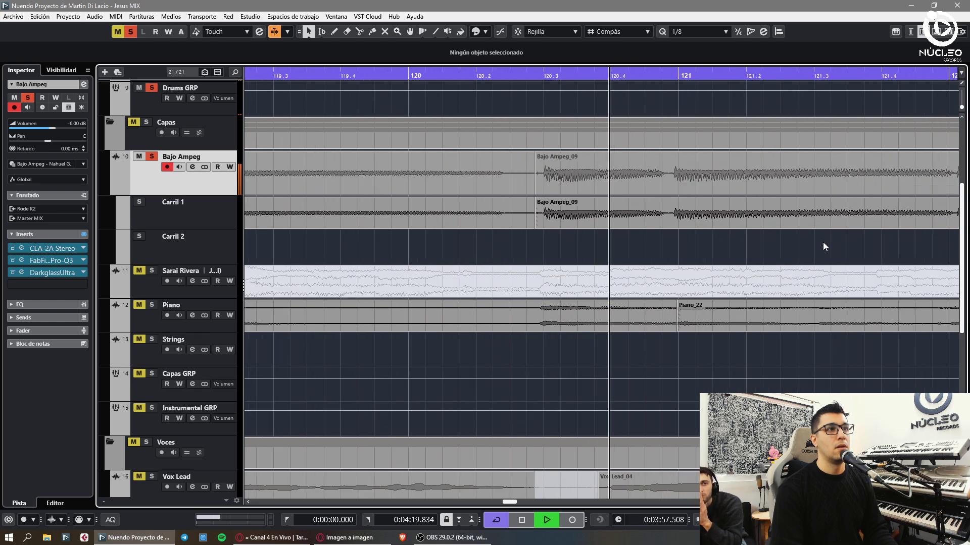
key("3")
left_click(657, 220)
left_click(722, 214)
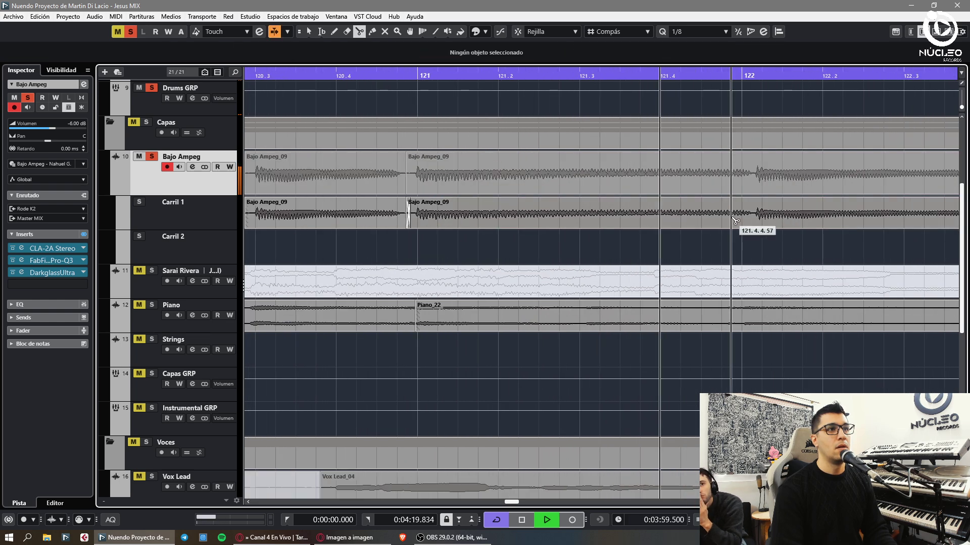
key("1")
left_click_drag(749, 217, 748, 217)
- Cut Bajo Ampeg_09 near bar 124 and give the last piece a long fade-out to bar 128
key("g")
key("g")
left_click(853, 250)
key("3")
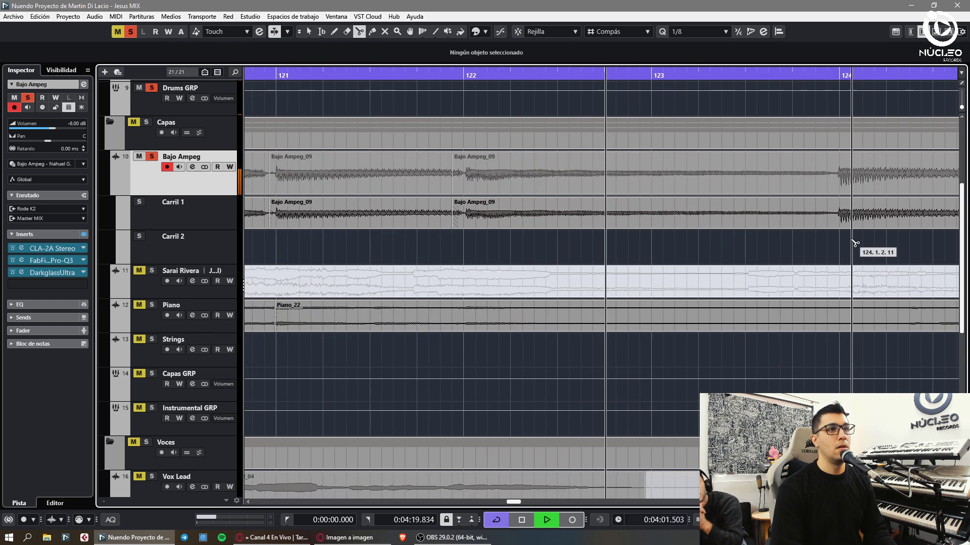
left_click(784, 222)
key("1")
key("g")
key("g")
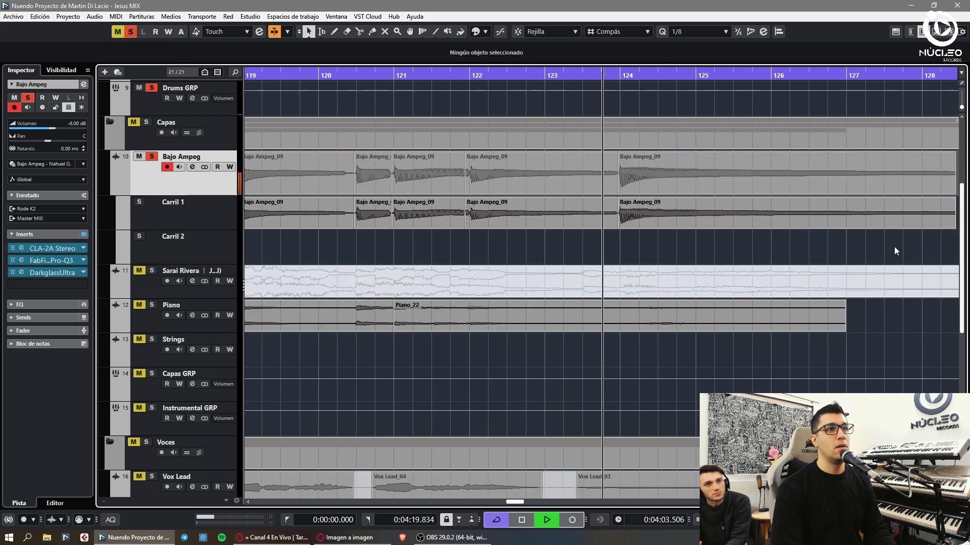
left_click_drag(836, 198, 656, 199)
- Bounce all the sliced Bajo Ampeg events into one clip, replacing the originals
key("g")
key("g")
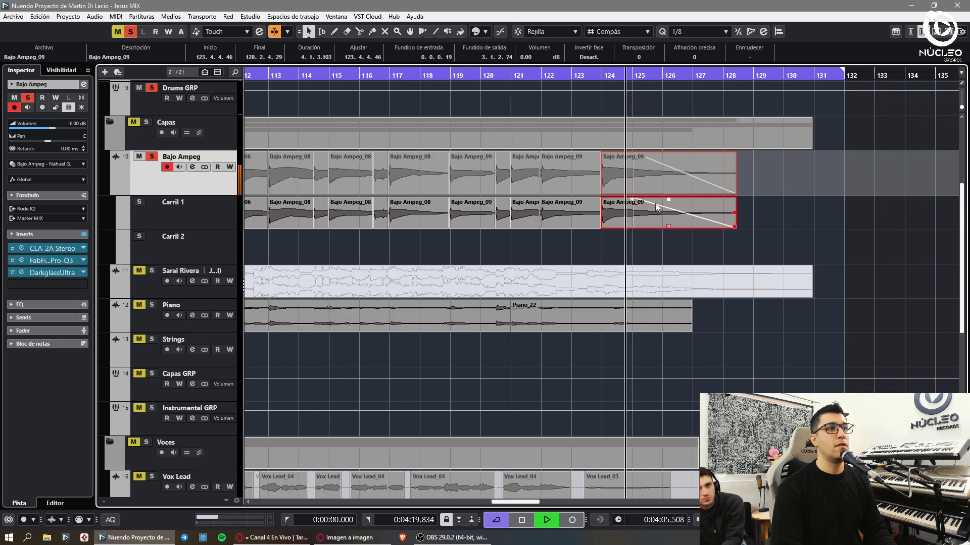
key("g")
key("g")
key("g")
key("g")
left_click(814, 205)
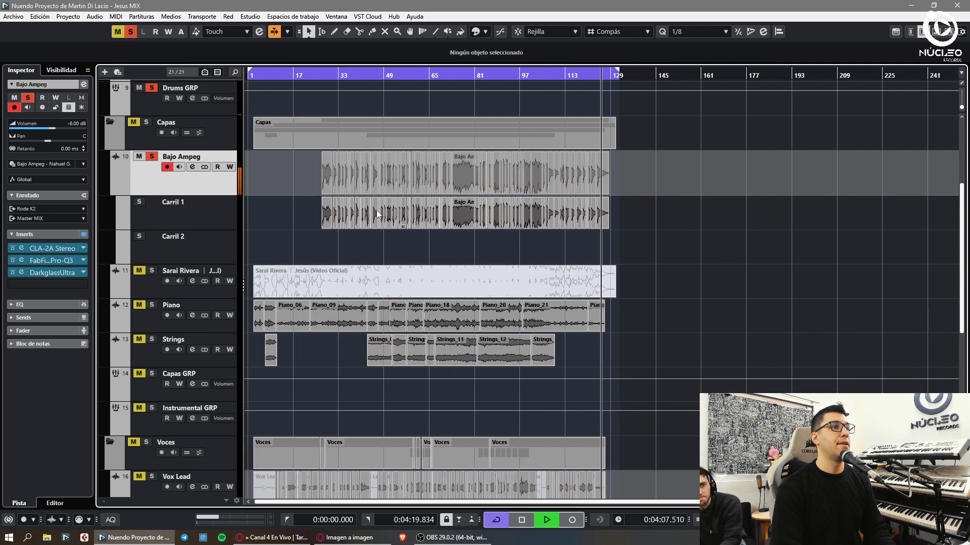
left_click(215, 228)
key("p")
key("ctrl+p")
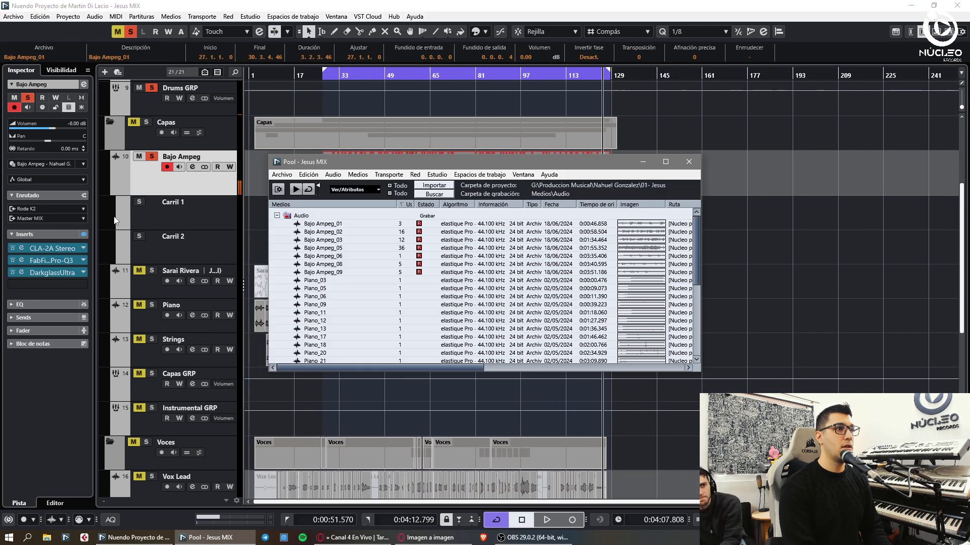
key("ctrl+p")
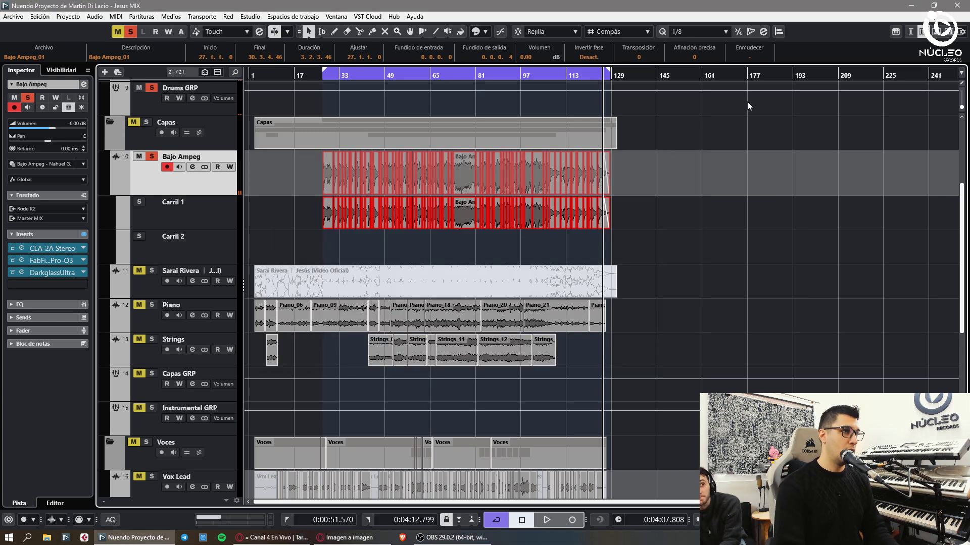
left_click(700, 211)
left_click_drag(700, 211, 438, 231)
key("ctrl+b")
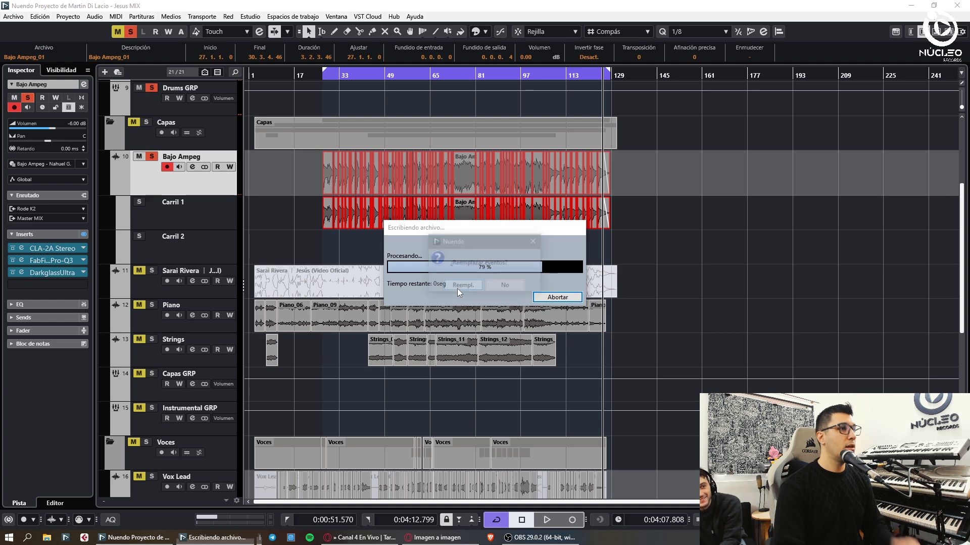
left_click(459, 286)
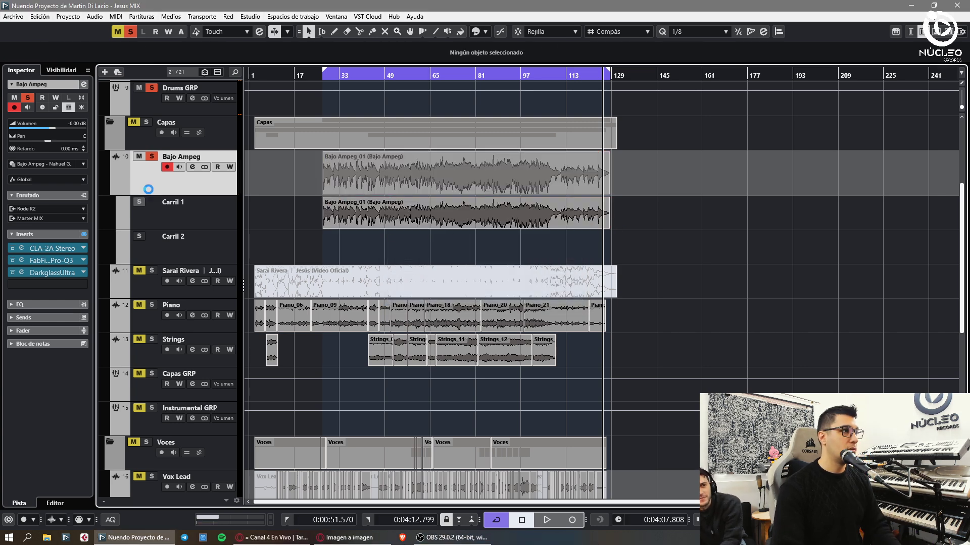
- Collapse Bajo Ampeg's lanes, turn off cycle, and play the song from the start
left_click(167, 167)
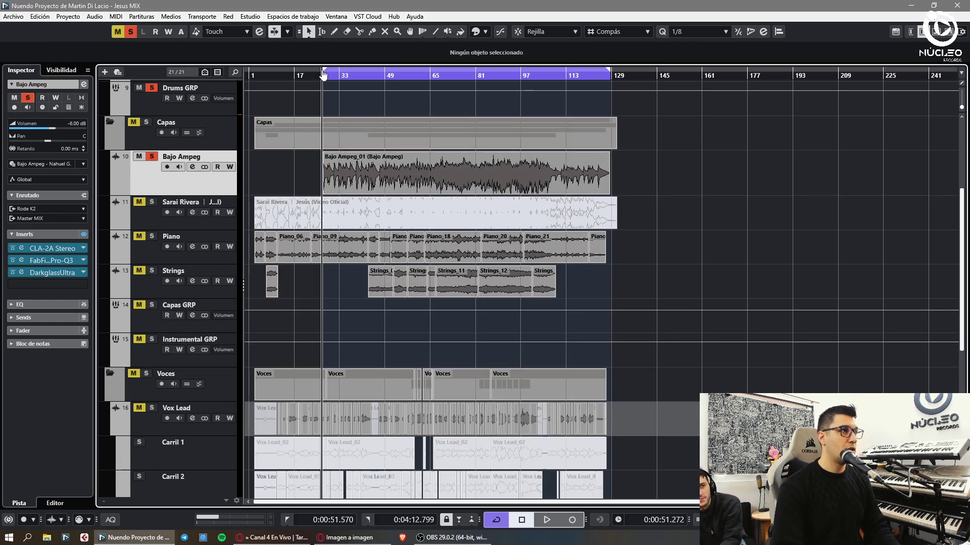
key("KP_Divide")
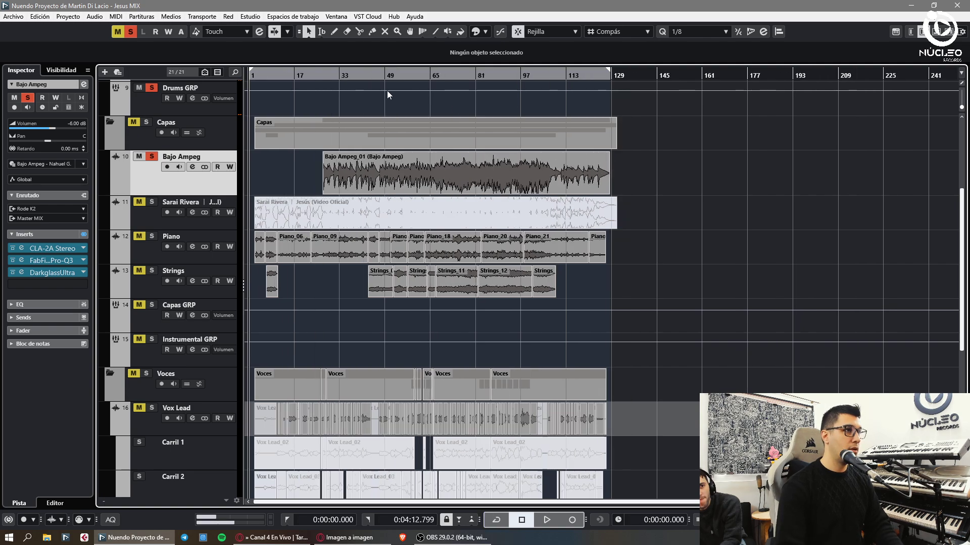
key("space")
key("h")
scroll(174, 183, "up", 3)
- Stop playback, add four audio tracks and move them above the Piano track
key("g")
key("g")
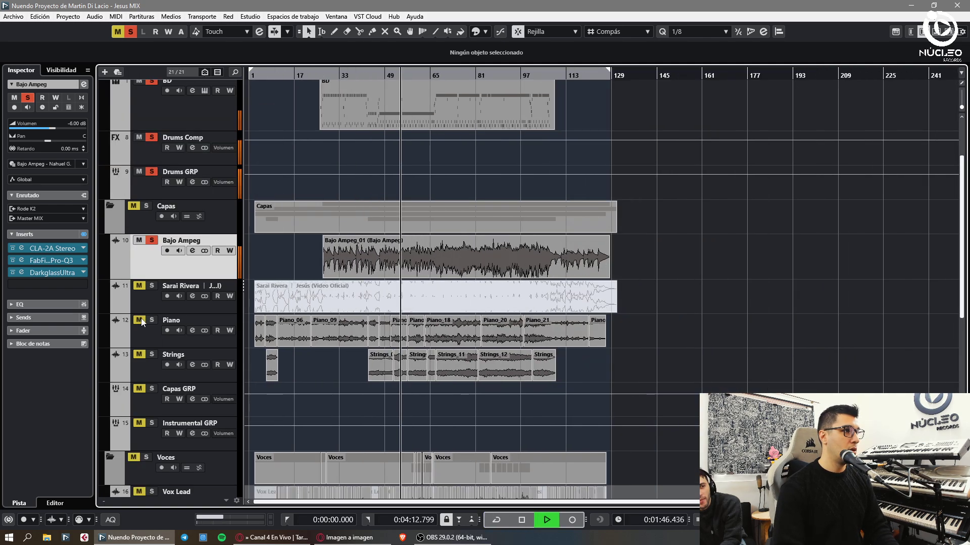
left_click(163, 335)
key("g")
key("space")
key("ctrl+t")
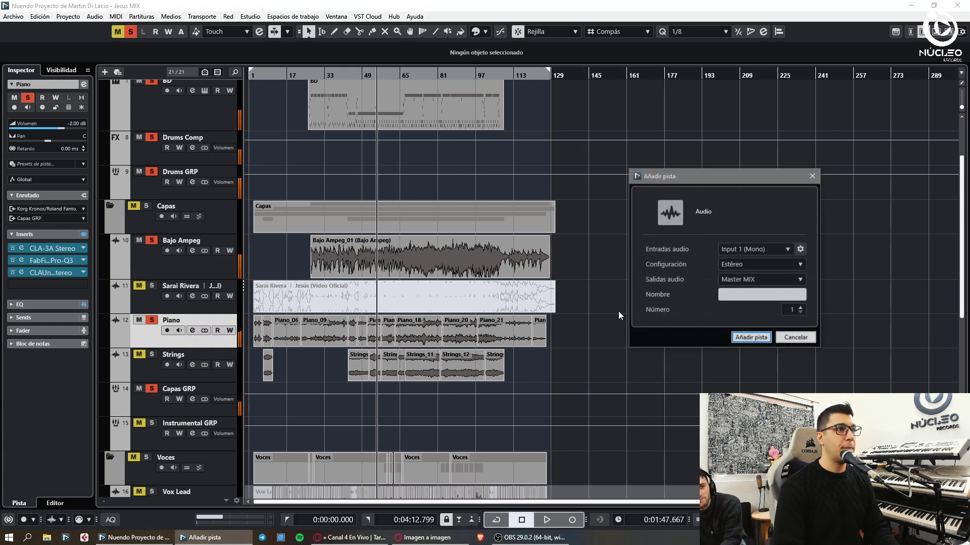
key("Return")
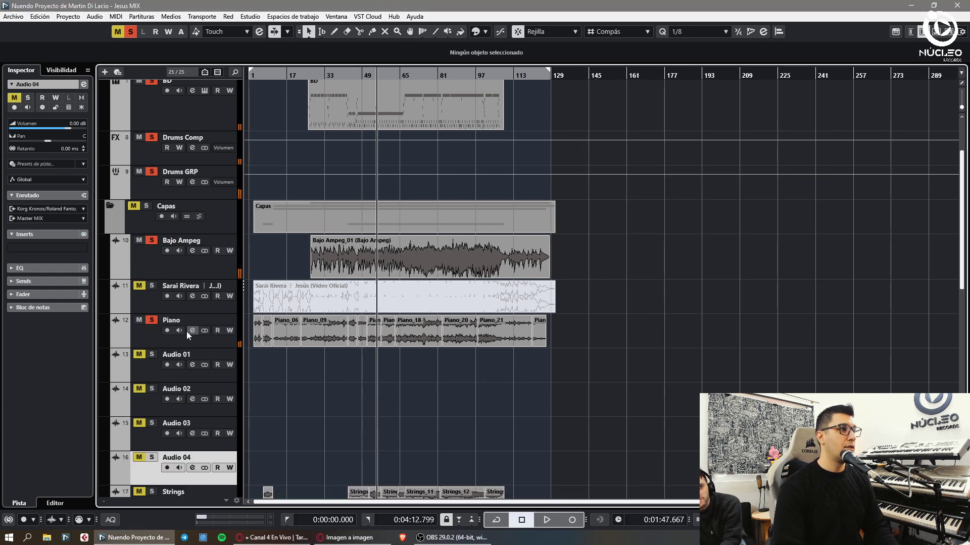
scroll(186, 331, "down", 2)
left_click(154, 295, "shift")
left_click_drag(154, 296, 153, 246)
- Name the four new tracks GTA 1, GTA 2, GTE 1 and GTE 2
left_click(177, 241)
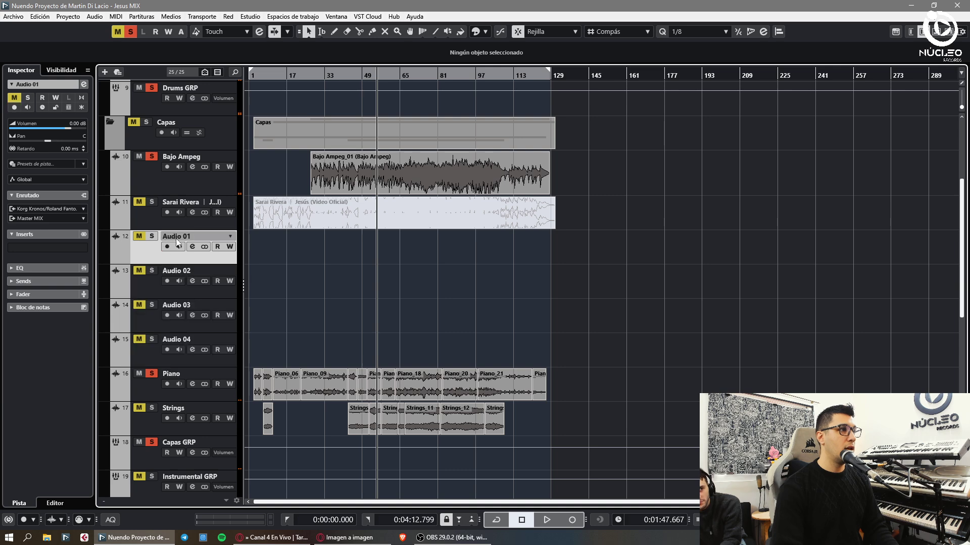
type("GTA 1")
key("Tab")
type("GTA 2")
key("Tab")
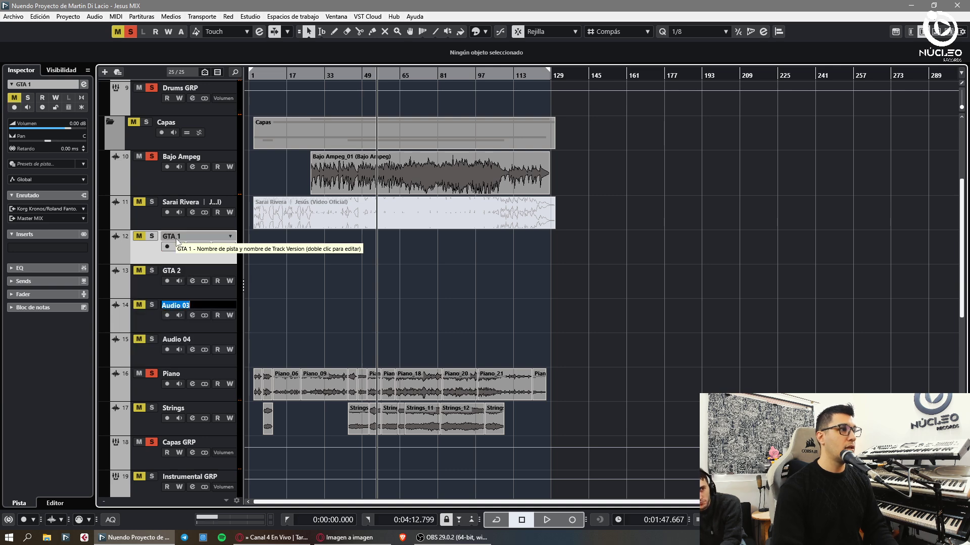
type("GTE 1")
key("Tab")
type("GTE 2")
key("Return")
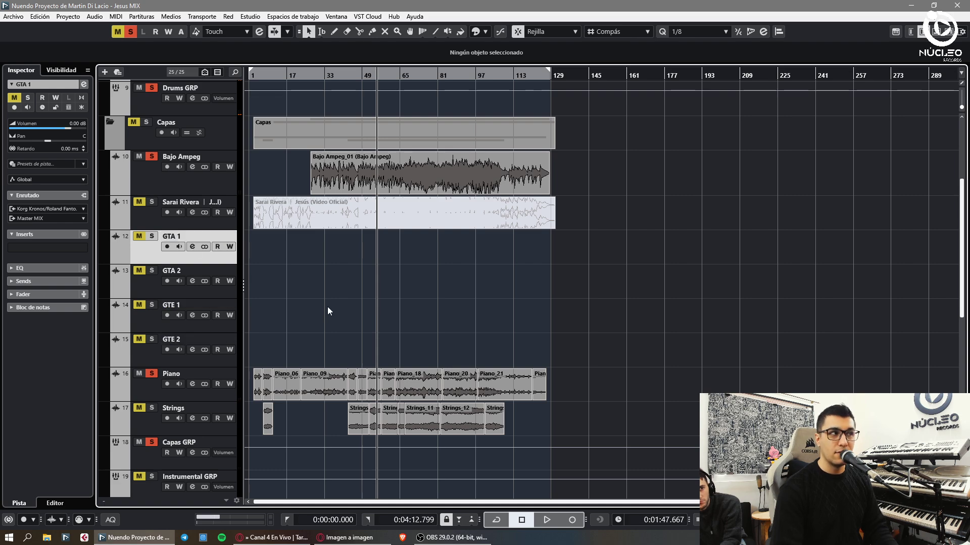
left_click(156, 290)
- Add two new group tracks to the project
left_click(159, 250)
key("F3")
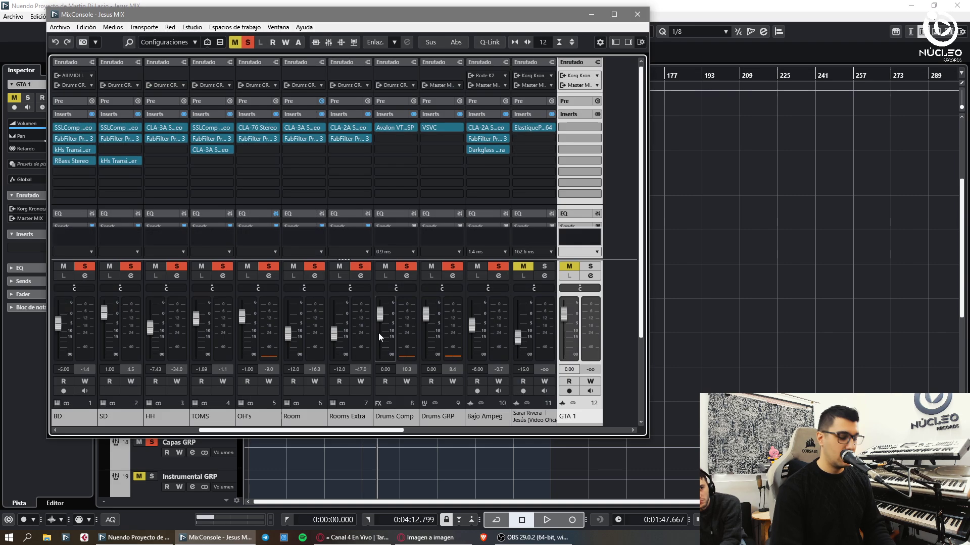
key("F3")
key("ctrl+shift+g")
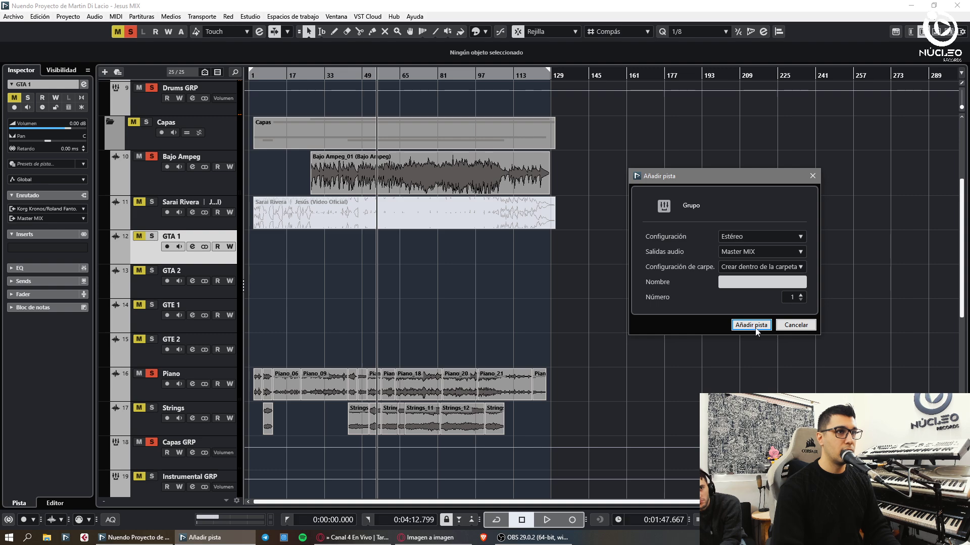
left_click(753, 325)
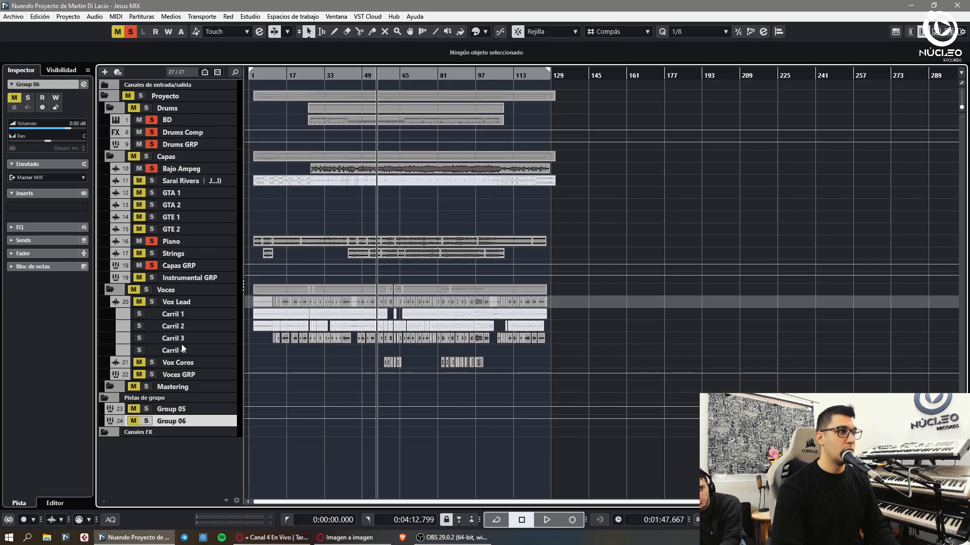
- Name the groups GTA GRP and GTE GRP, each placed below its pair of guitar tracks
left_click_drag(179, 408, 185, 313)
left_click_drag(187, 241, 184, 237)
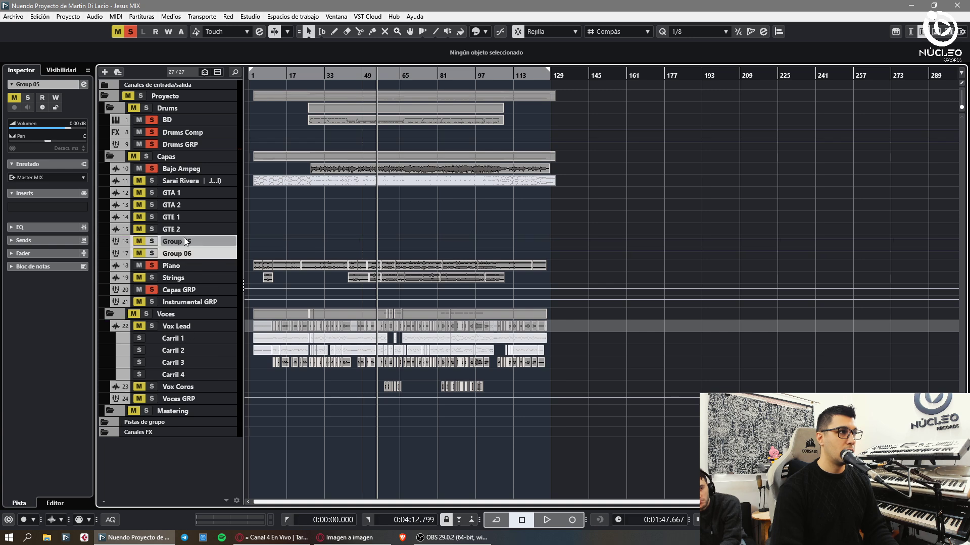
type("RP")
key("Tab")
type("GTE")
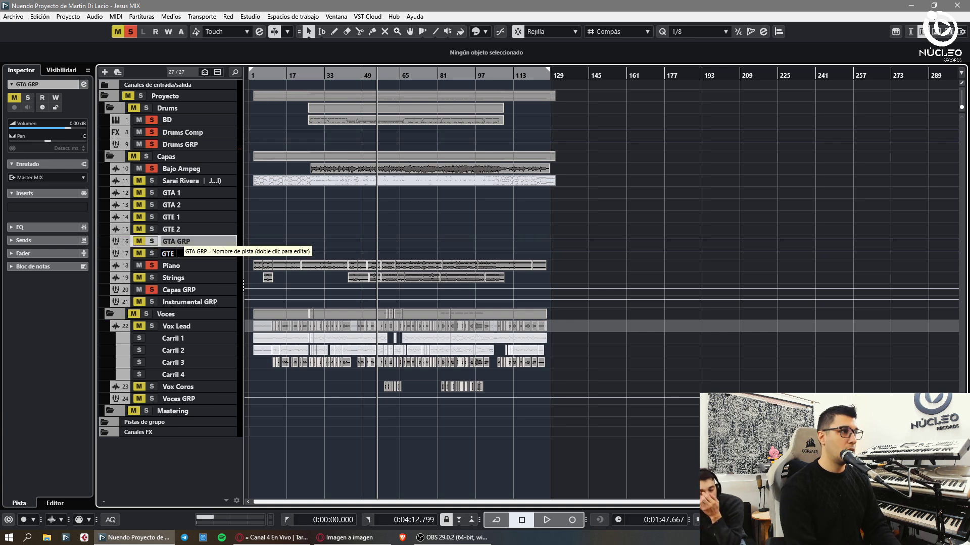
left_click_drag(183, 242, 189, 215)
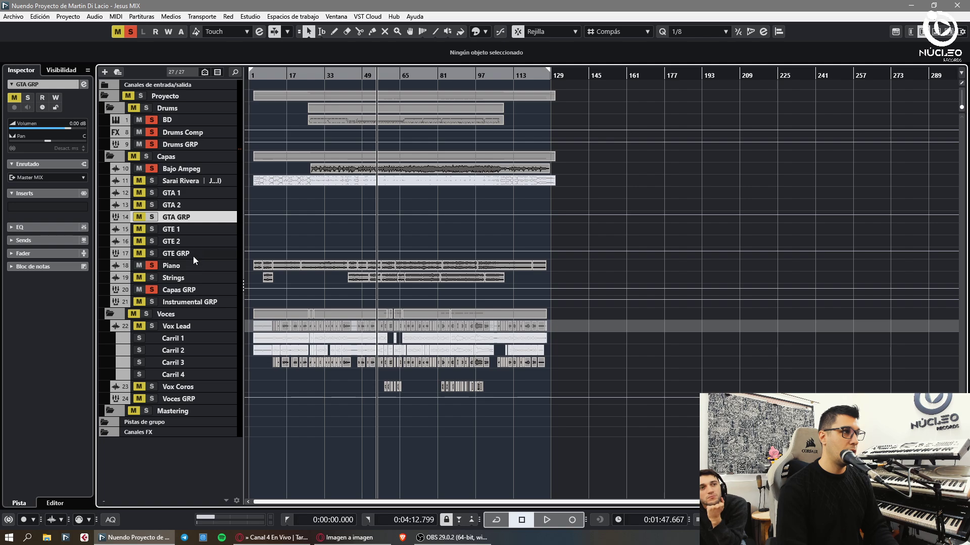
key("F3")
- Route the GTA 1 and GTA 2 channels into GTA GRP
left_click(485, 418)
left_click(534, 423, "shift")
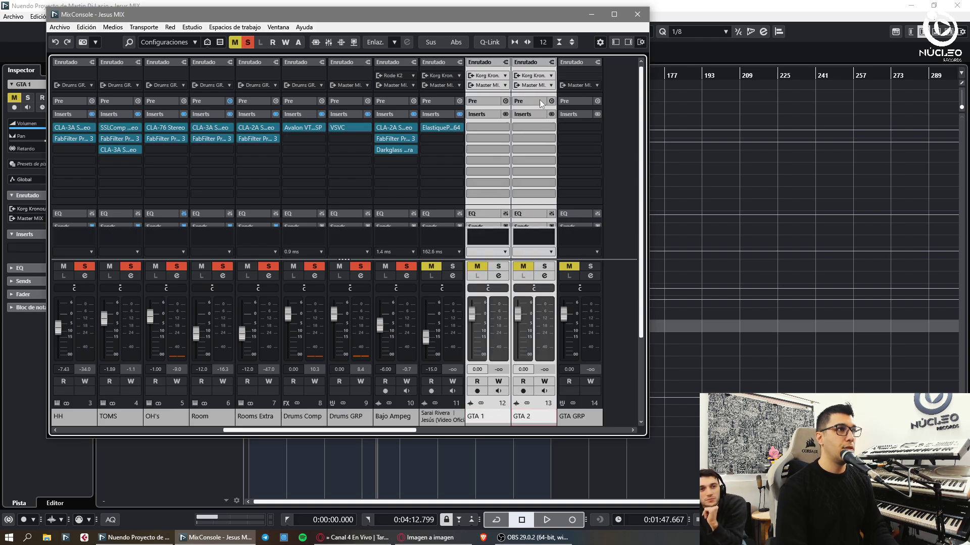
left_click(533, 84)
left_click(557, 281)
left_click(566, 420)
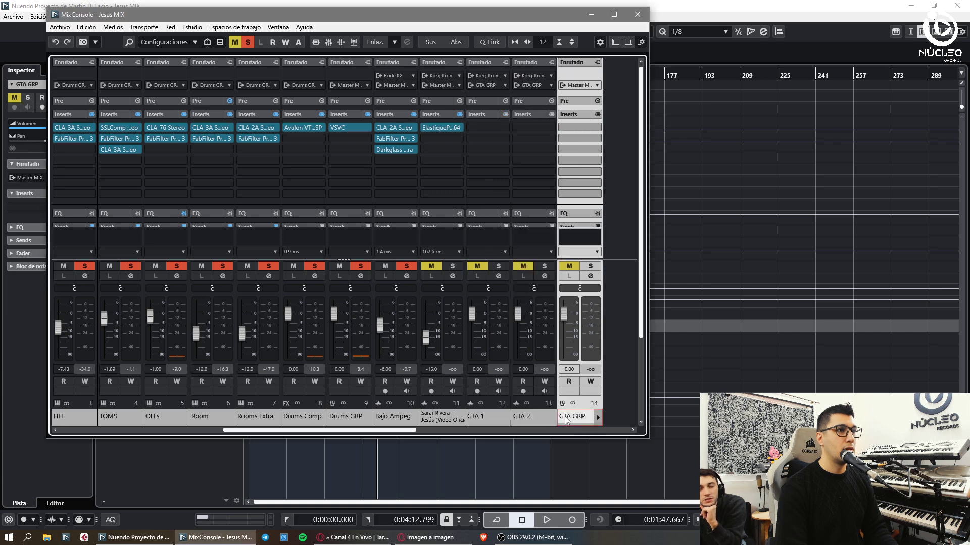
- Route the GTE 1 and GTE 2 channels into GTE GRP
left_click(532, 414)
scroll(531, 414, "right", 3)
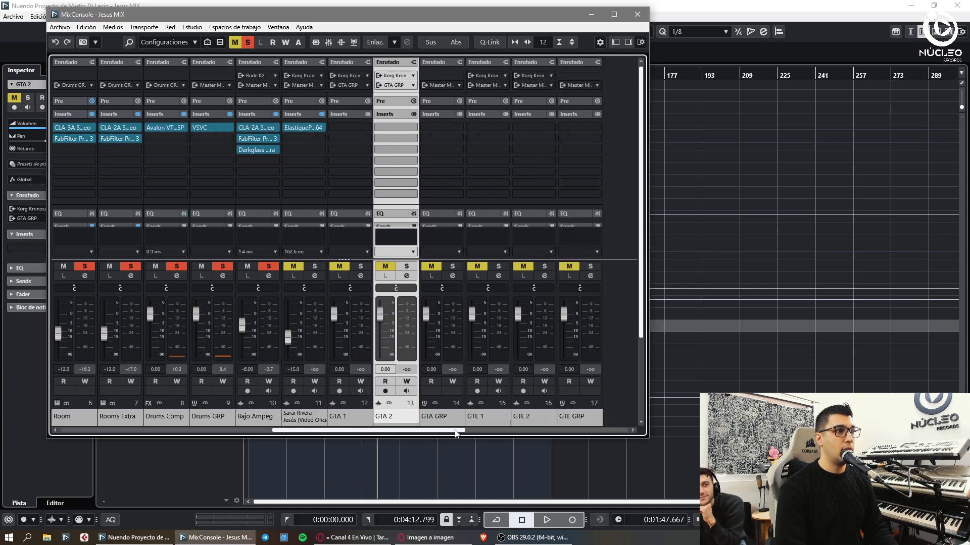
key("Down")
key("Down")
left_click(529, 423, "shift")
left_click(533, 85)
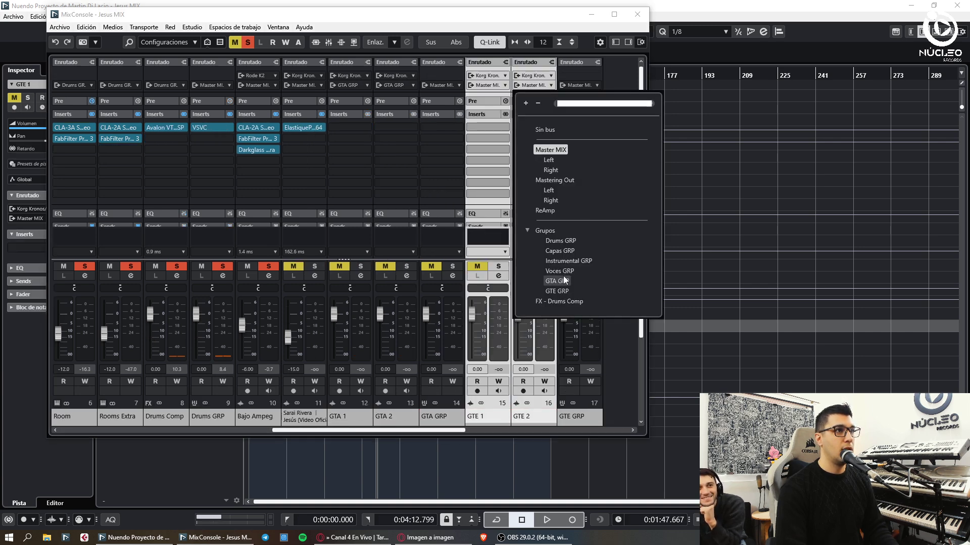
left_click(557, 291)
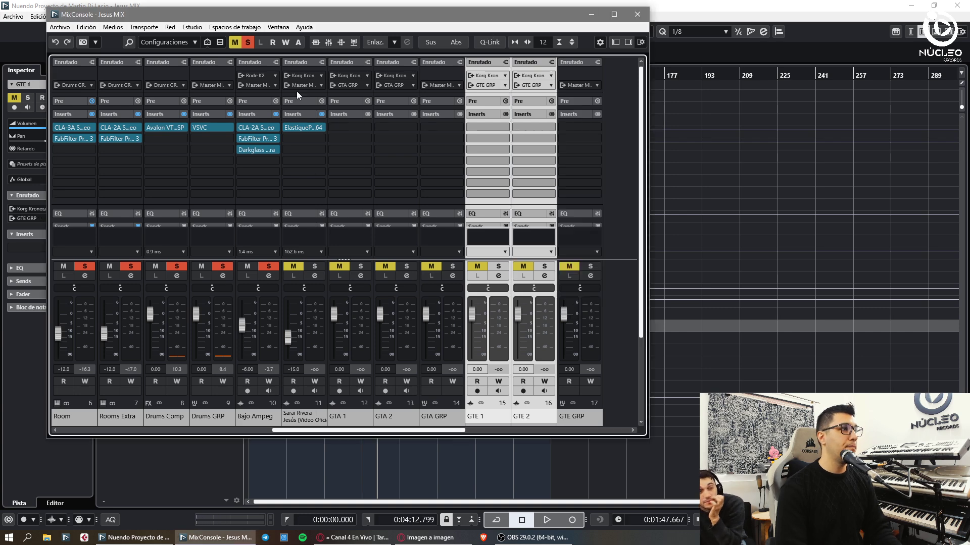
- Send Bajo Ampeg, GTA GRP and GTE GRP outputs to Capas GRP
left_click(258, 85)
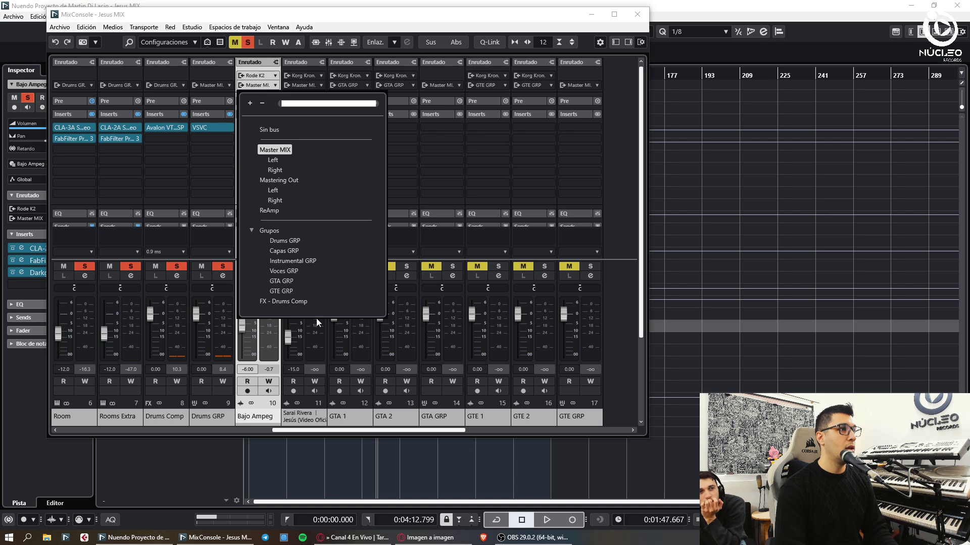
left_click(343, 299)
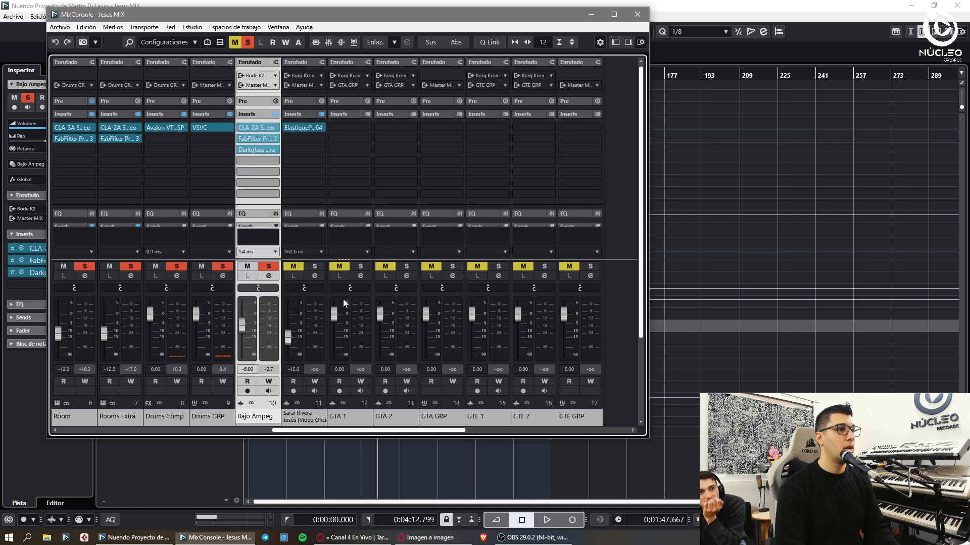
left_click(600, 419)
left_click(449, 417, "ctrl")
left_click(441, 85)
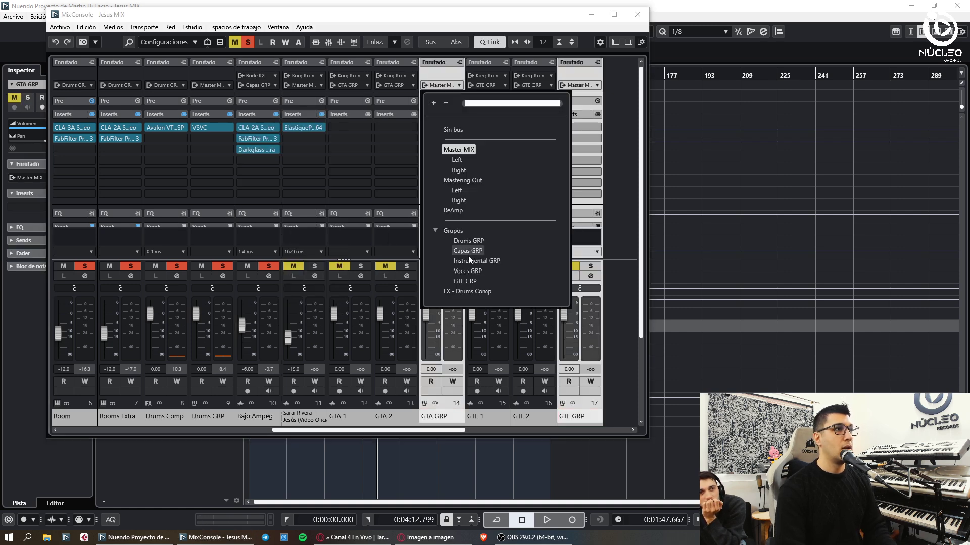
left_click(468, 250)
right_click(459, 414)
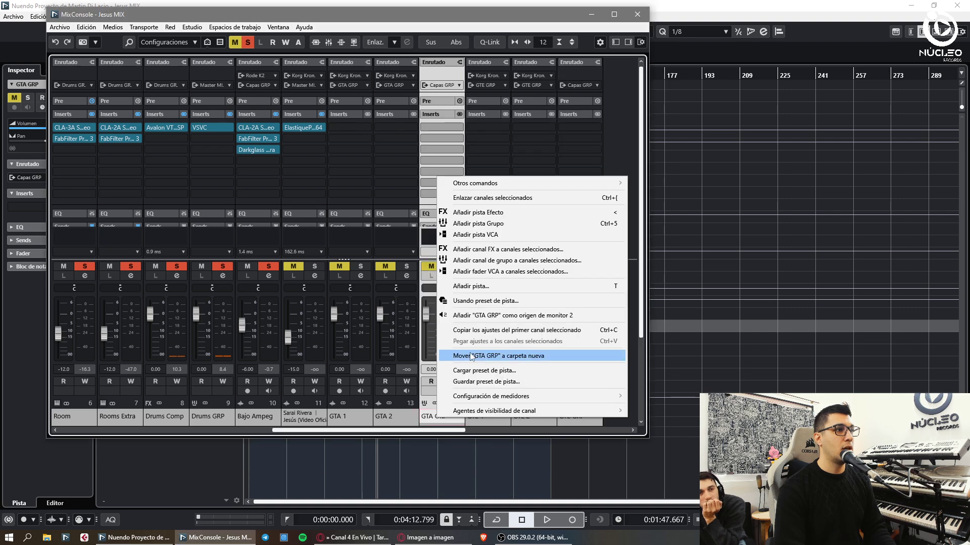
left_click(500, 356)
- Load the GTA GRP - API 2500 + Avalon 744SP preset and a GTE clean preset onto GTE GRP
left_click(746, 191)
type("gta")
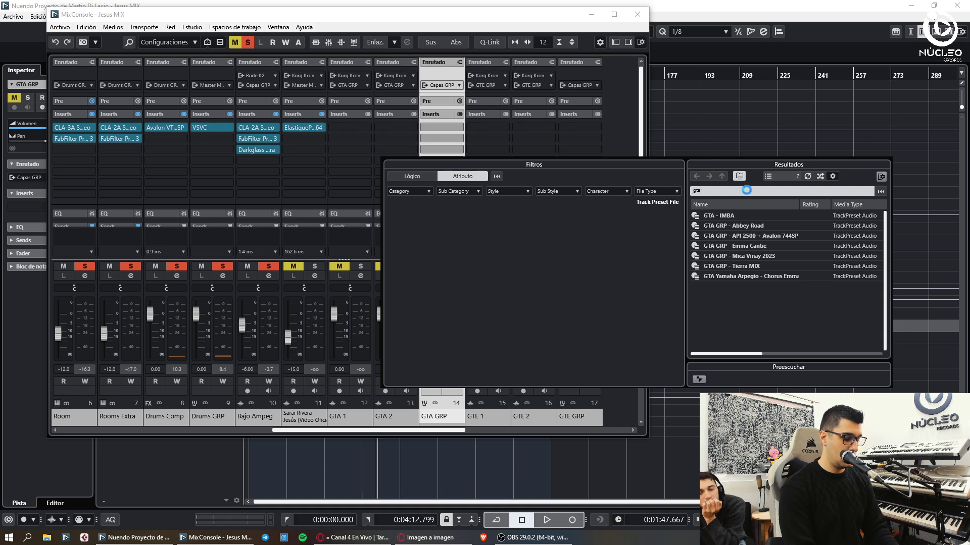
double_click(742, 236)
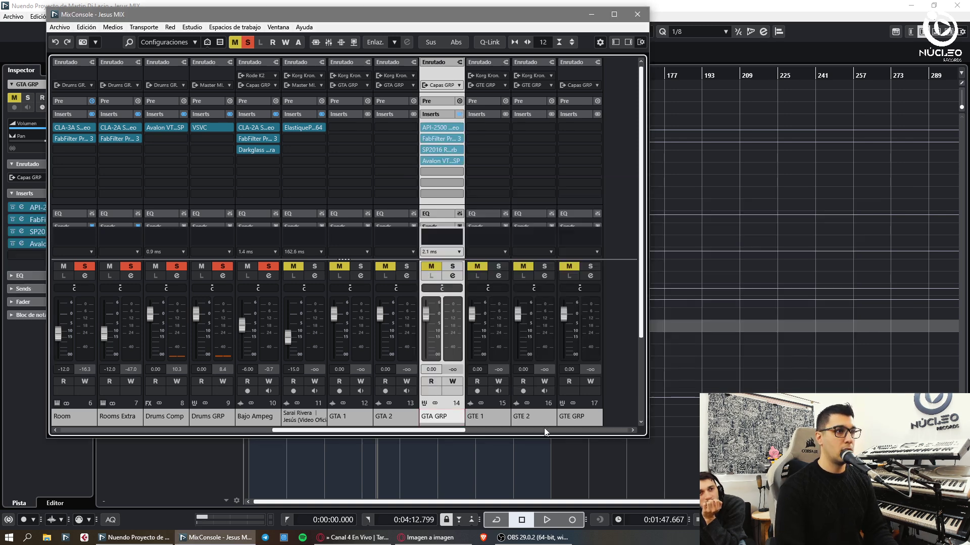
right_click(587, 183)
left_click(635, 376)
left_click(765, 191)
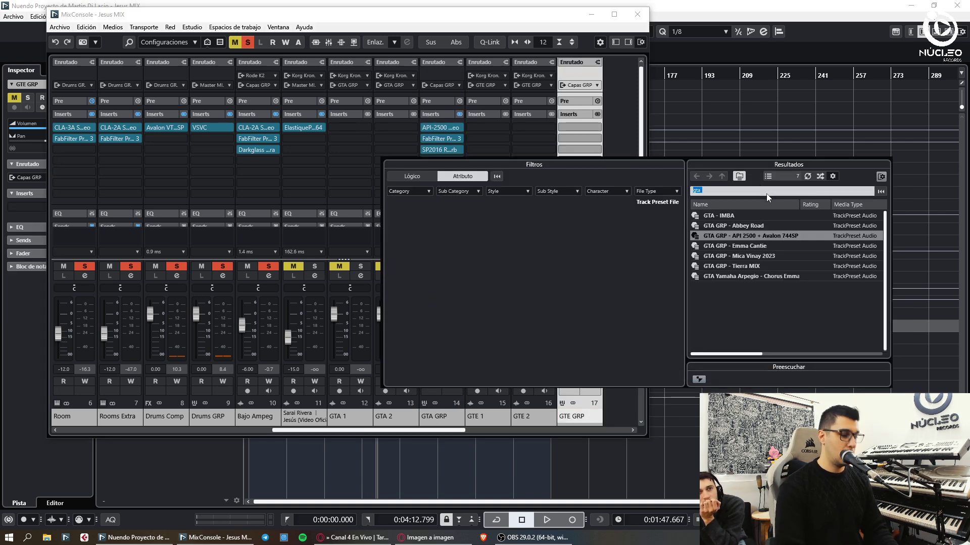
type("gte clen")
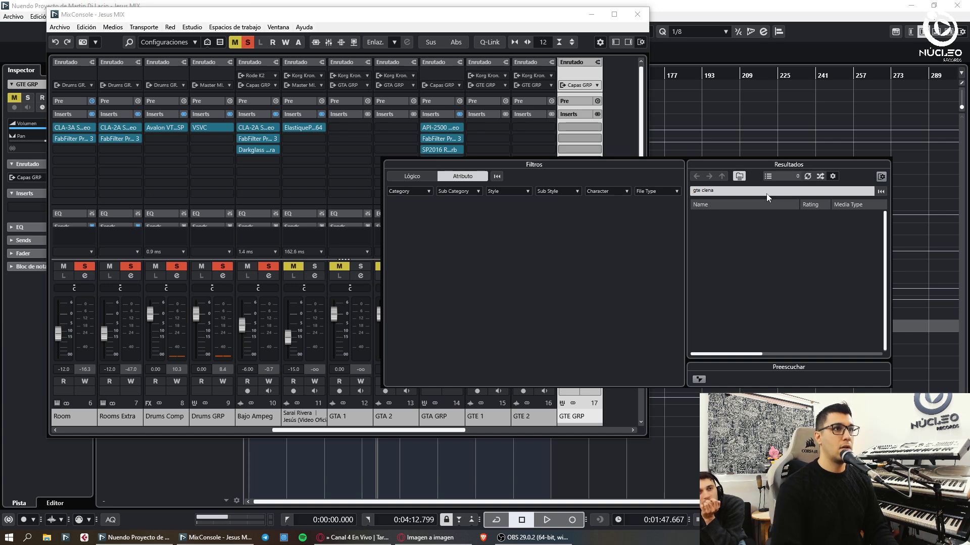
double_click(758, 217)
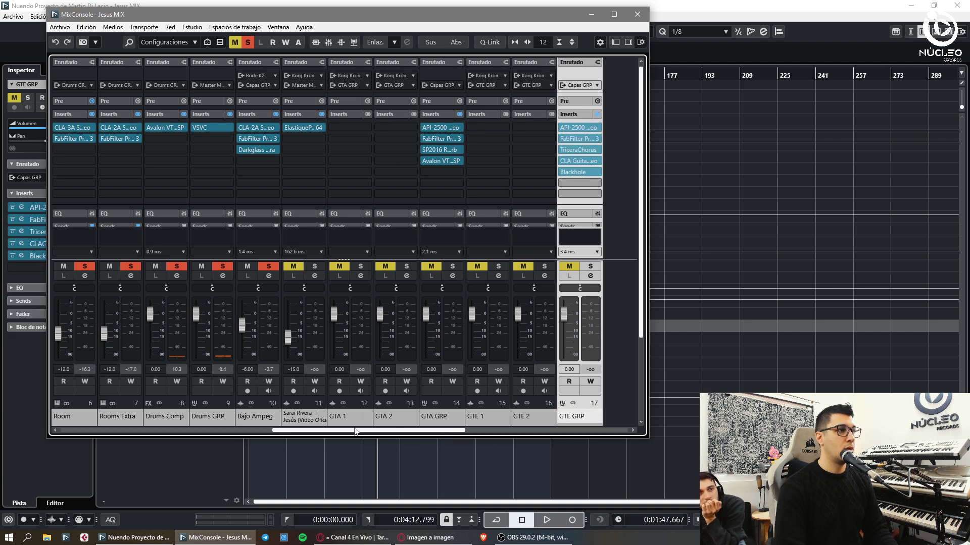
- Set the inputs of GTA 1–2 and GTE 1–2 to Rode NTK
left_click(397, 417)
left_click(365, 417, "shift")
left_click(388, 78)
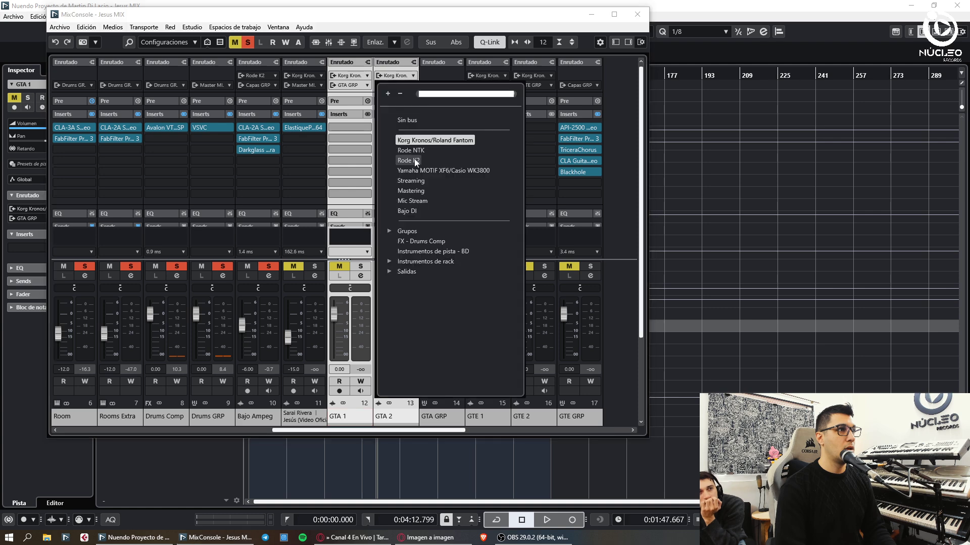
left_click(414, 158)
left_click(526, 411)
left_click(493, 416, "shift")
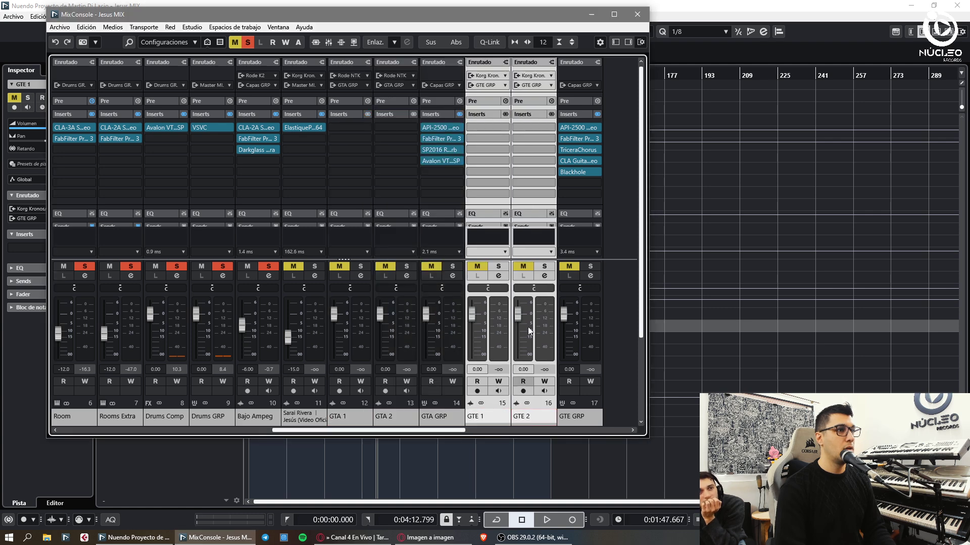
left_click(535, 80)
left_click(565, 169)
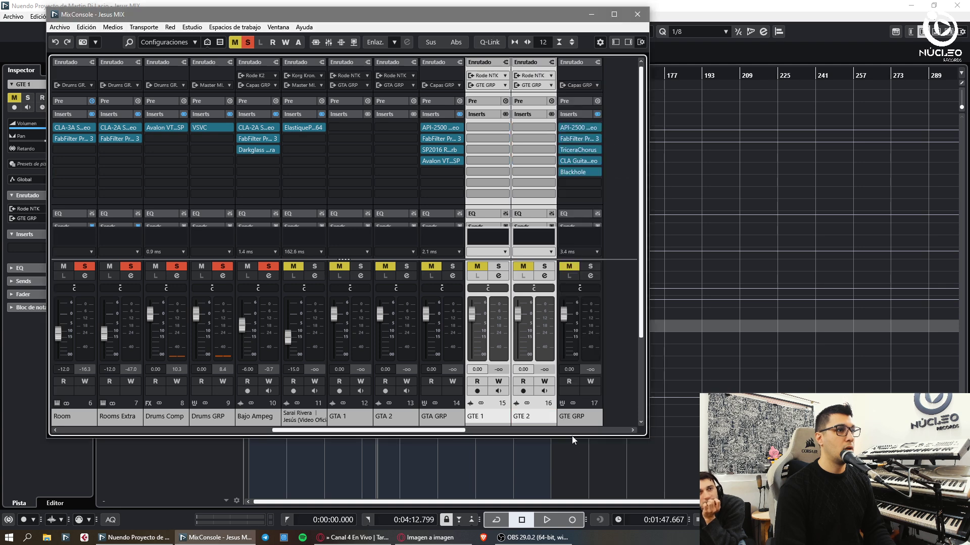
- Route Capas GRP's output to Instrumental GRP
left_click(520, 430)
left_click(235, 416)
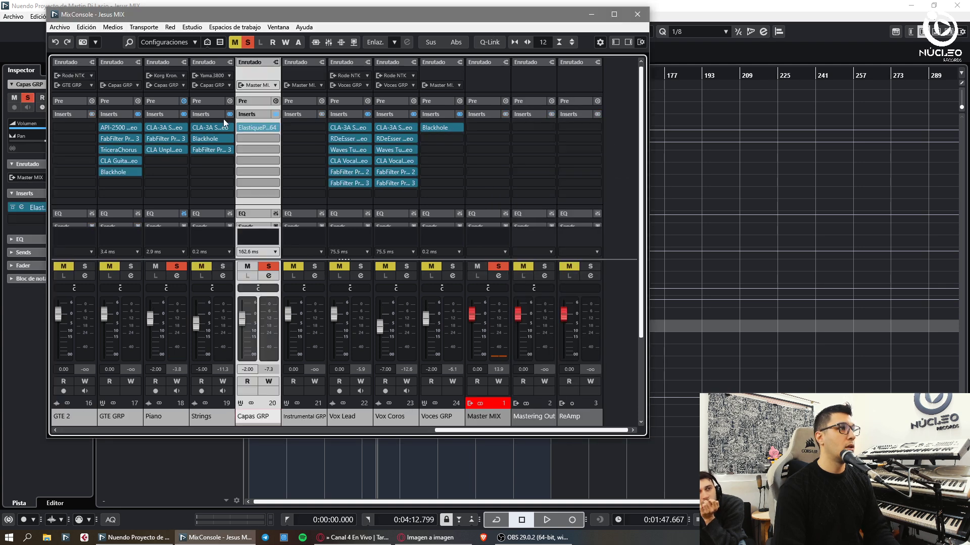
left_click(250, 87)
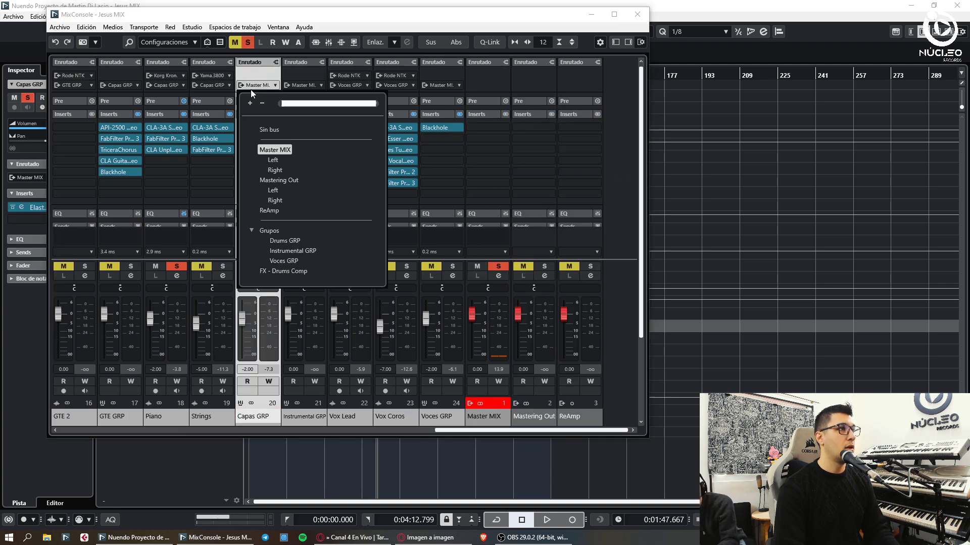
left_click(287, 251)
left_click(313, 415)
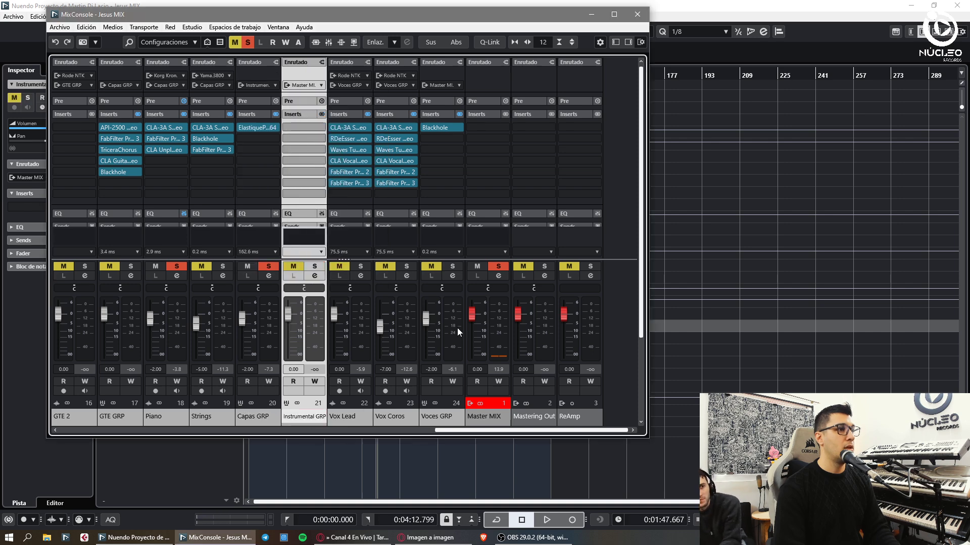
key("F3")
- Add a Master Out group and route Instrumental GRP and Voces GRP into it
key("ctrl+t")
type("Master ")
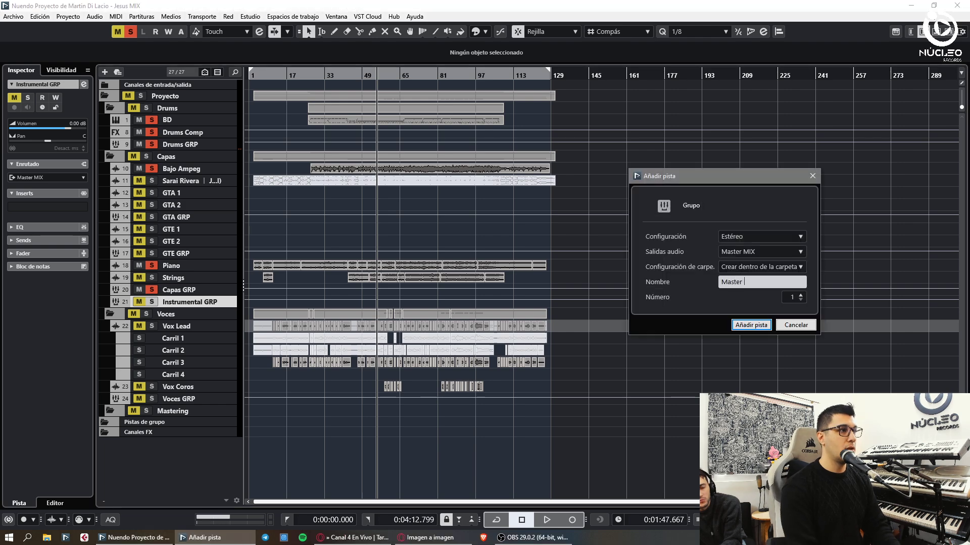
type("Out")
key("Return")
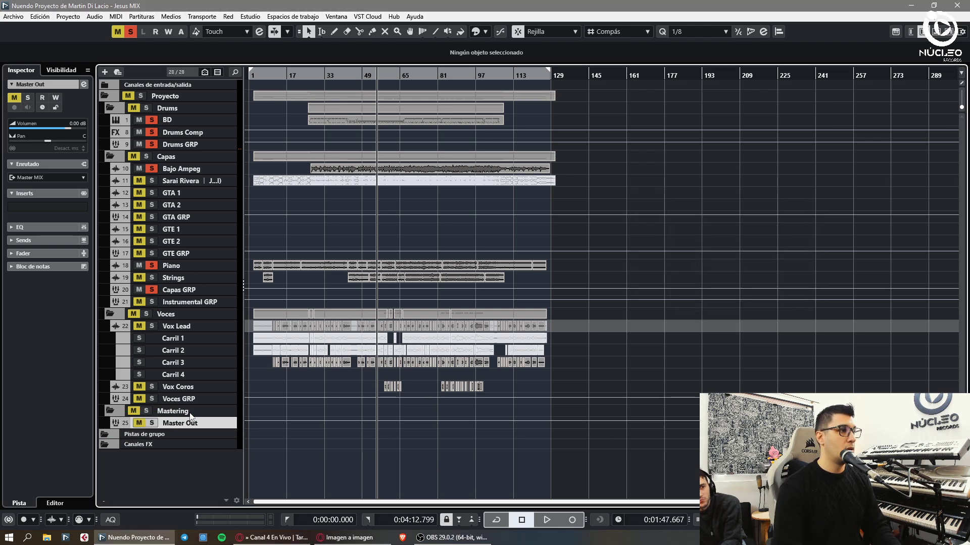
key("F3")
left_click(421, 417)
left_click(304, 415, "ctrl")
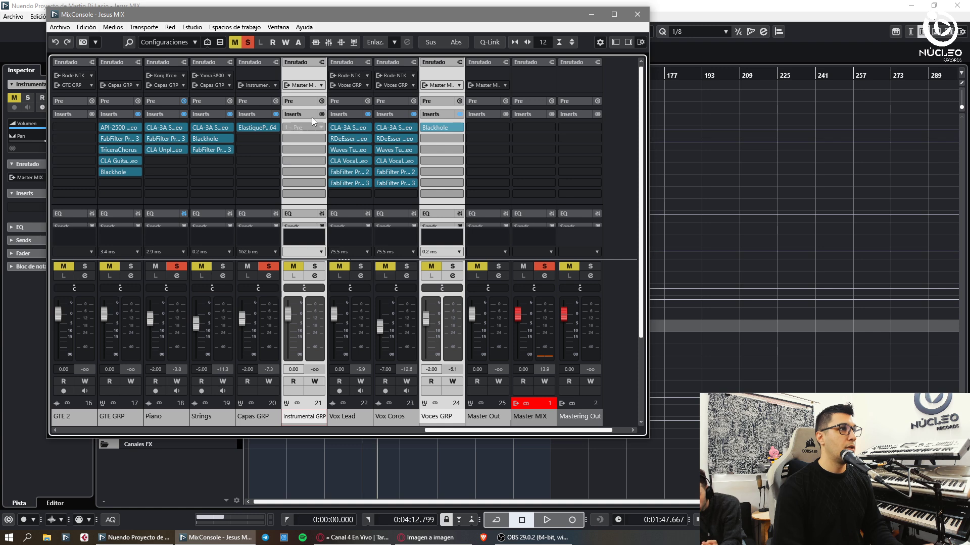
left_click(311, 85)
left_click(342, 260)
- Send Drums GRP's output to Instrumental GRP
left_click_drag(454, 430, 264, 431)
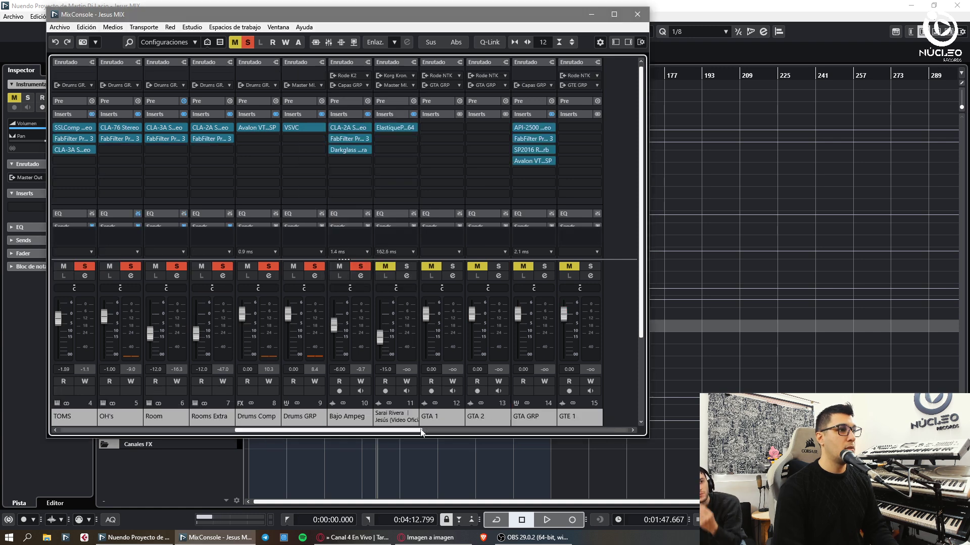
left_click(347, 418)
left_click(302, 85)
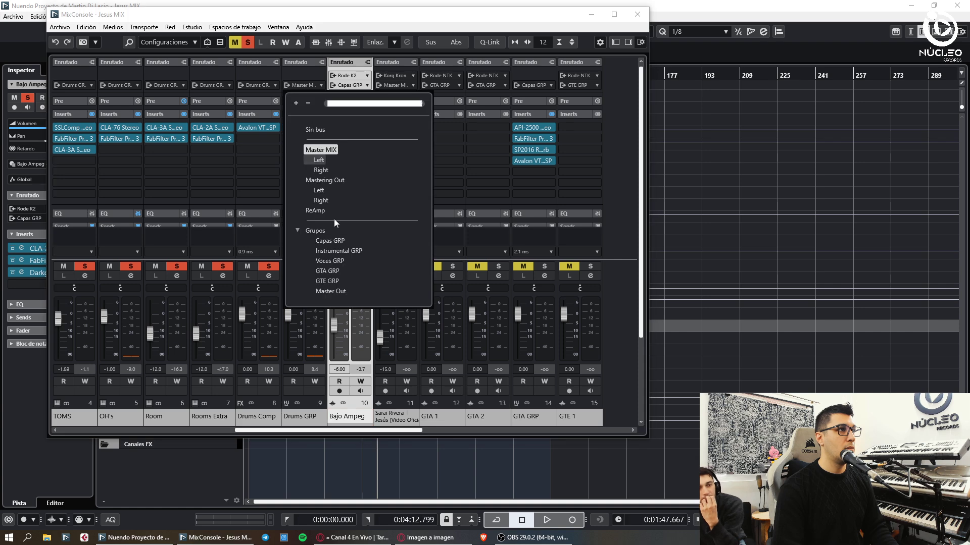
left_click(335, 253)
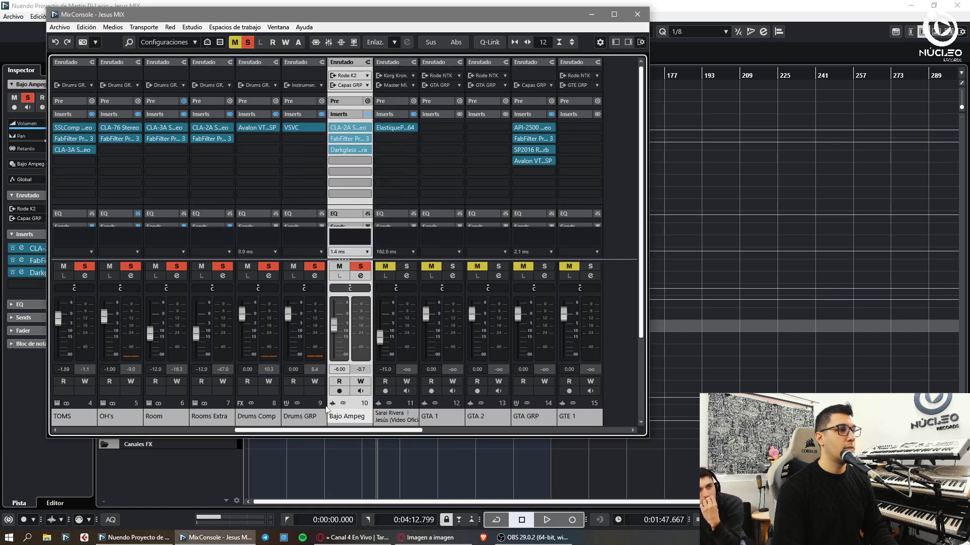
scroll(381, 126, "left", 1)
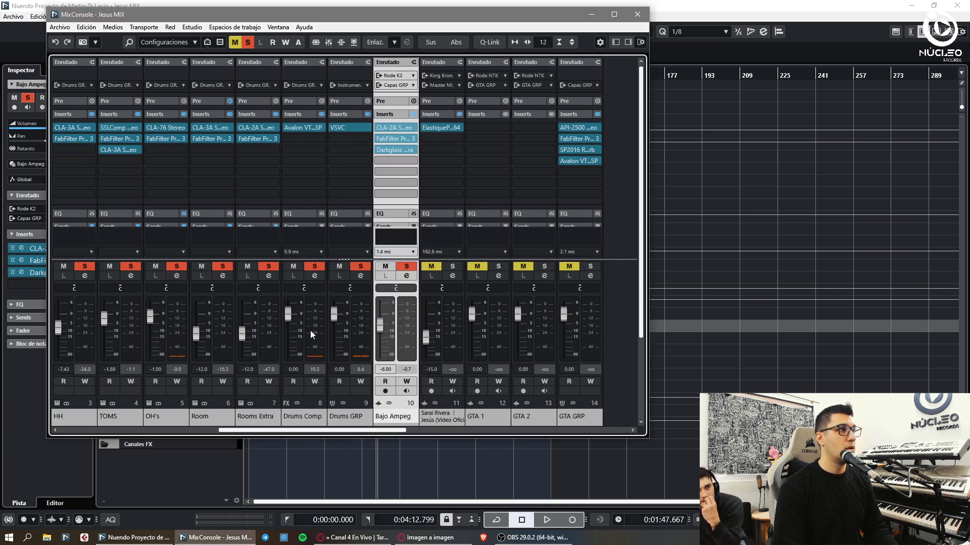
left_click_drag(302, 431, 508, 439)
- Check the group channels, close the mixer and zoom the arrangement to inspect the vocal lanes
left_click(309, 418)
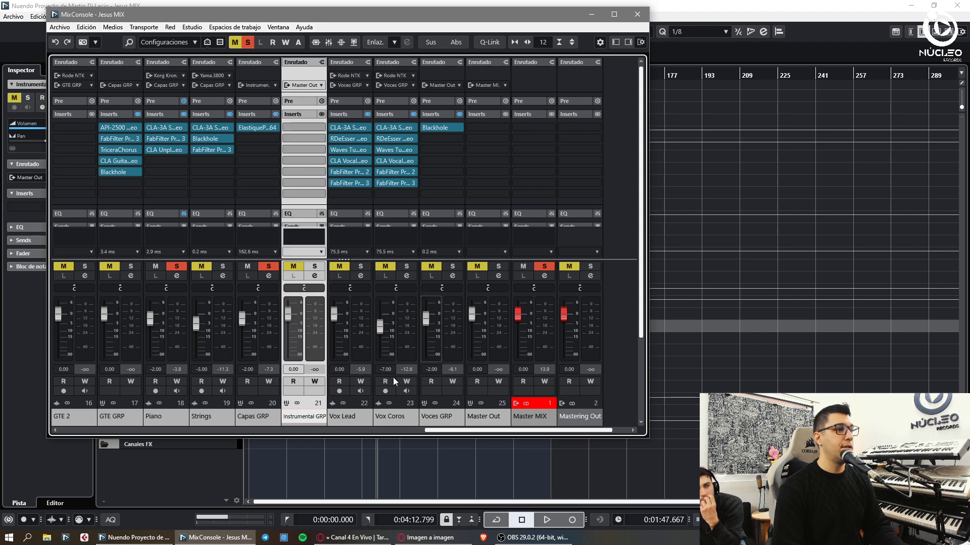
left_click(448, 417)
left_click(487, 415)
key("F3")
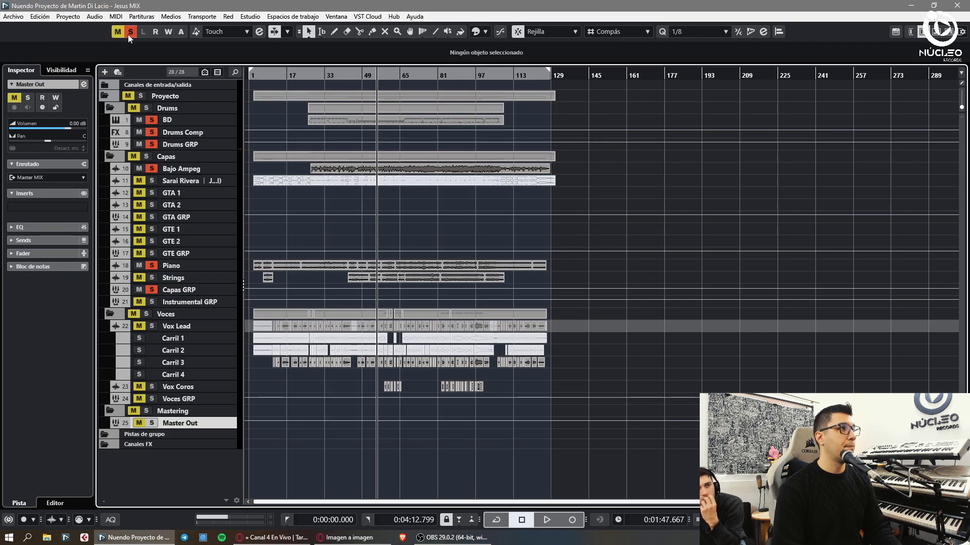
key("shift+f")
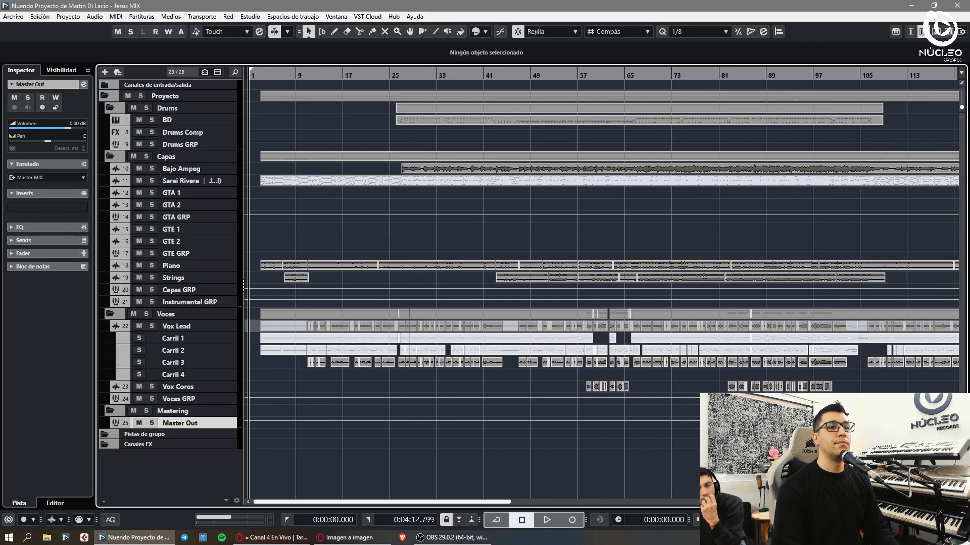
key("shift+h")
key("shift+h")
key("g")
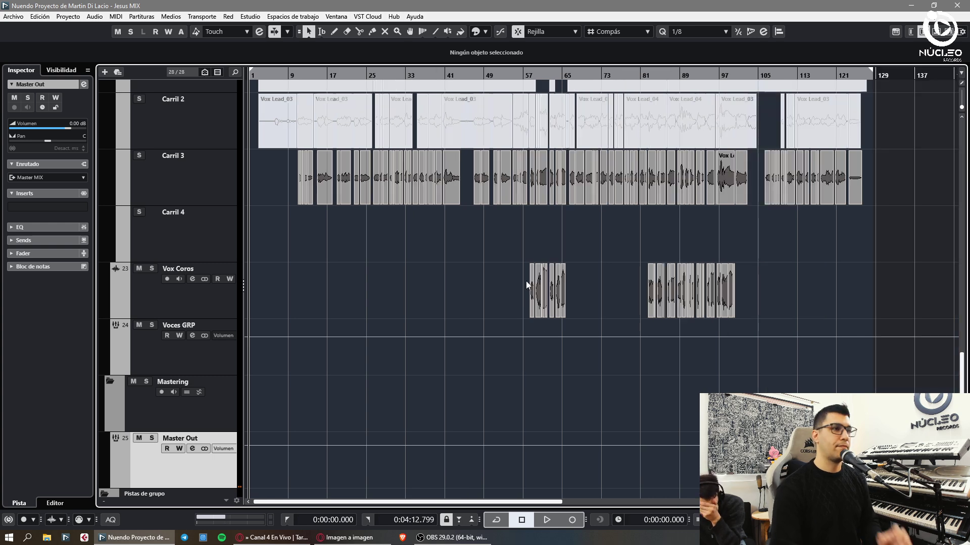
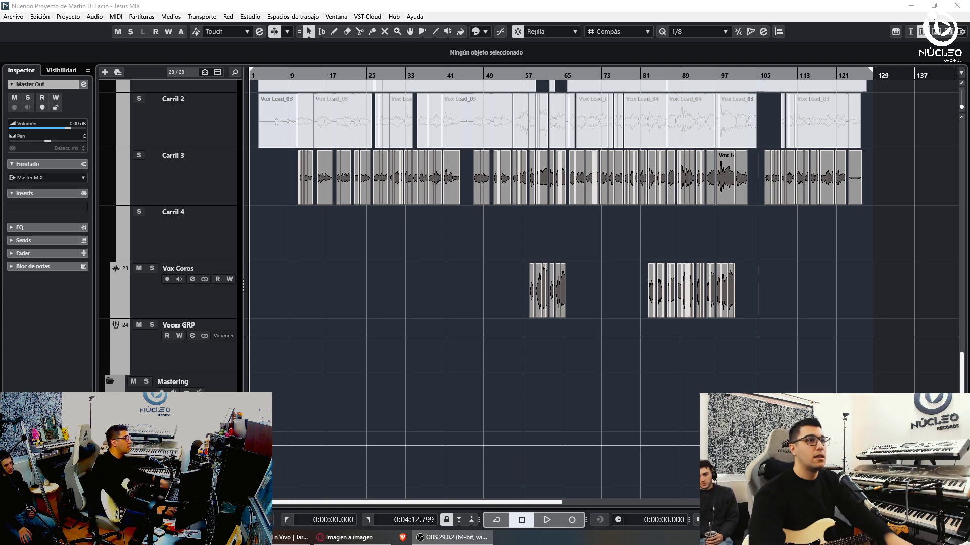
- Audition the song from around bar 57, zooming the timeline in and out
left_click_drag(525, 76, 599, 268)
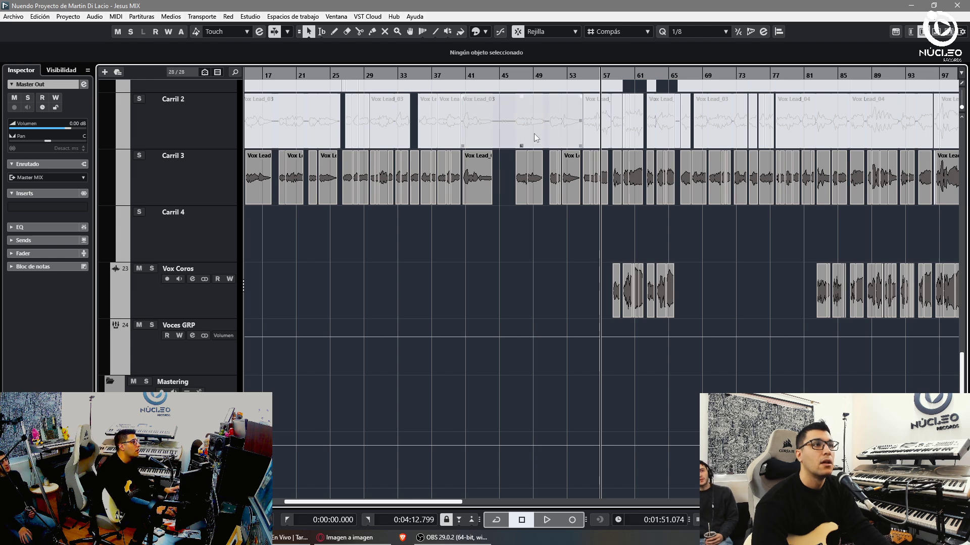
key("space")
key("h")
key("g")
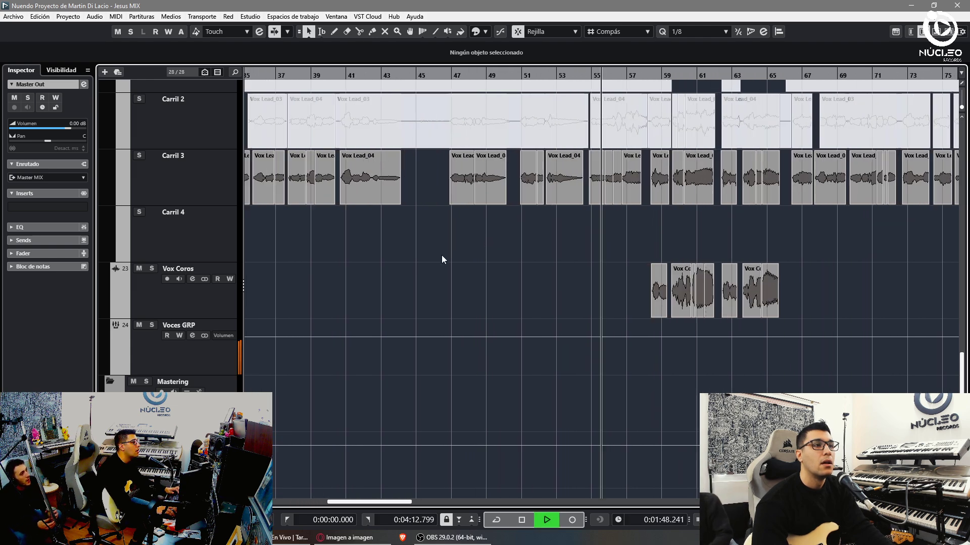
scroll(431, 262, "up", 10)
key("space")
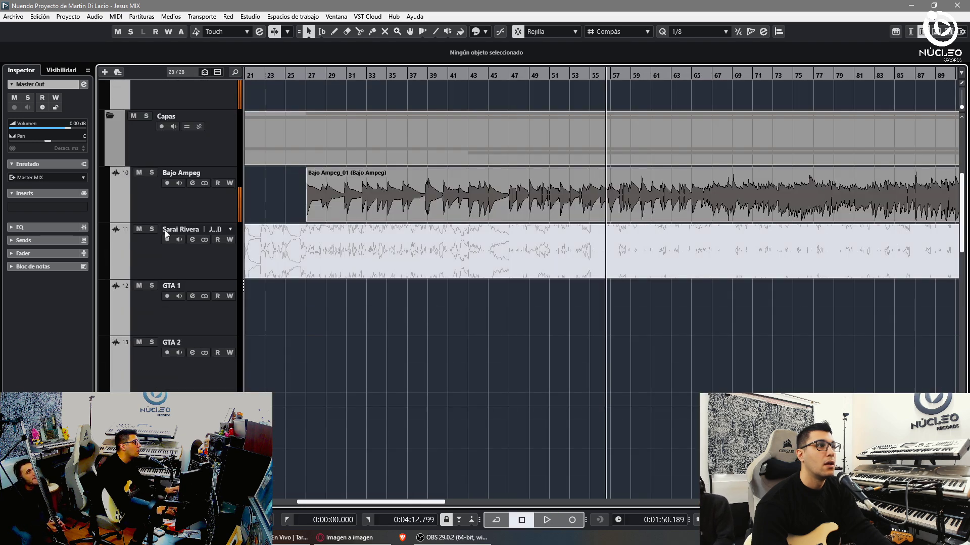
- Rename the Capas GRP group track to Capas Pitch GRP
left_click(197, 207)
scroll(255, 346, "down", 8)
left_click(164, 281)
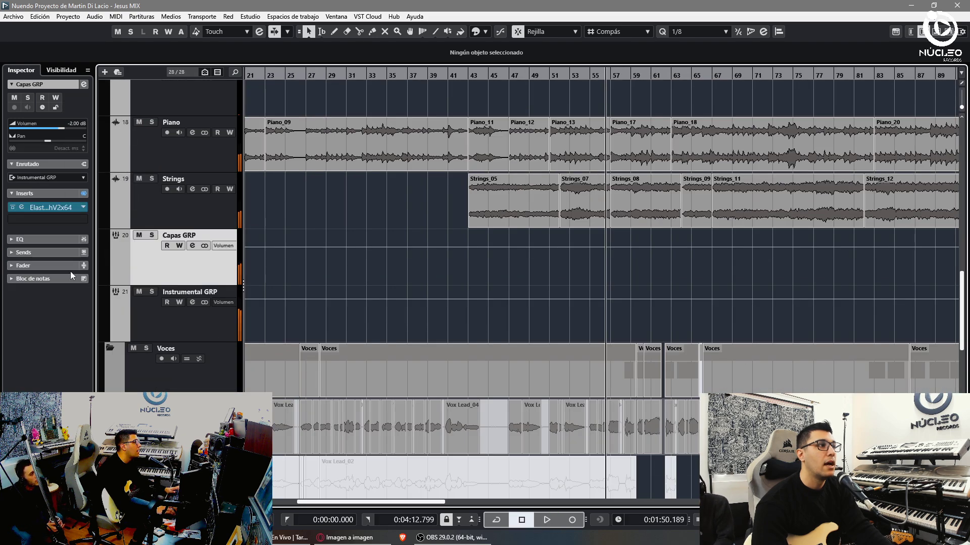
double_click(182, 235)
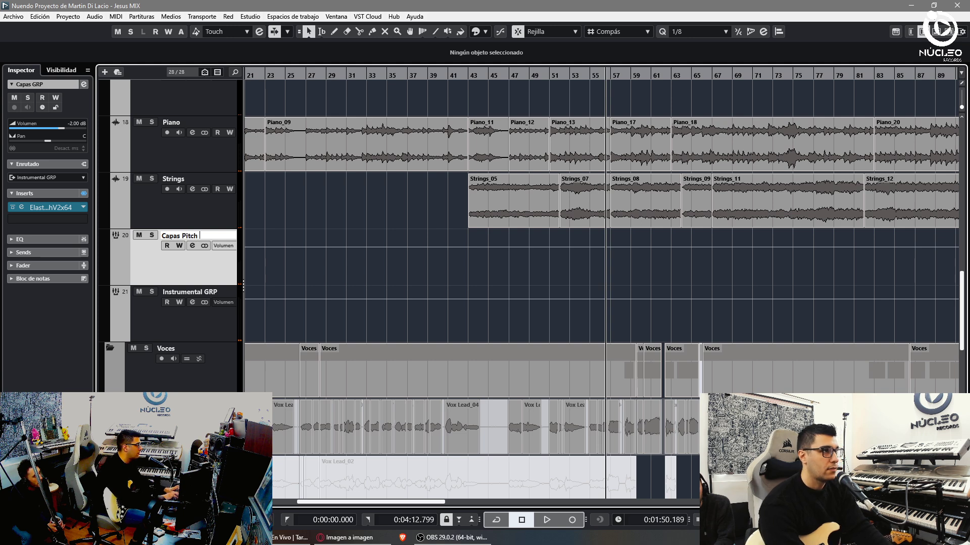
- Add a new group track named 'Capas GRP' and move it into the Capas folder
key("ctrl+g")
type("C")
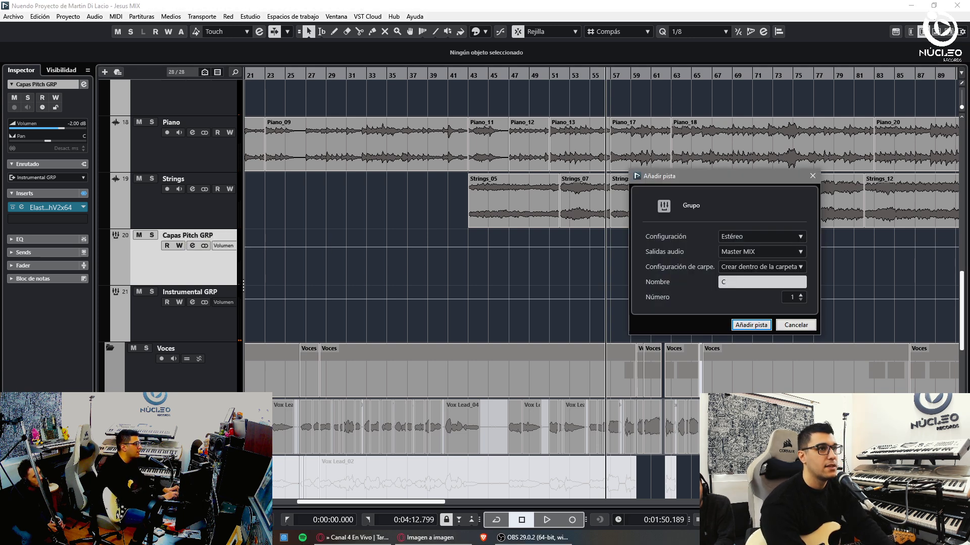
type("apas GRP")
key("Return")
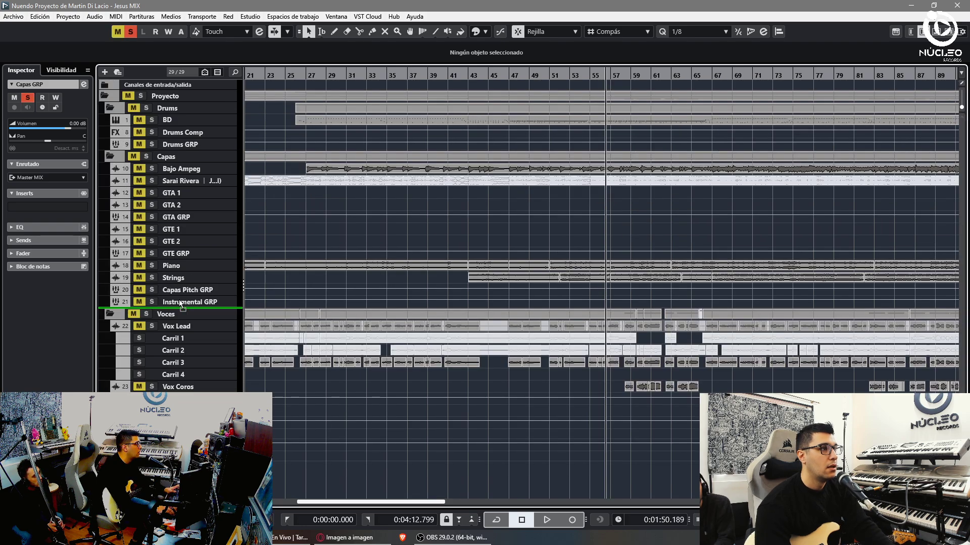
left_click_drag(178, 299, 228, 304)
- In the MixConsole, link GTE GRP and GTA GRP and route their outputs to Capas GRP
key("F3")
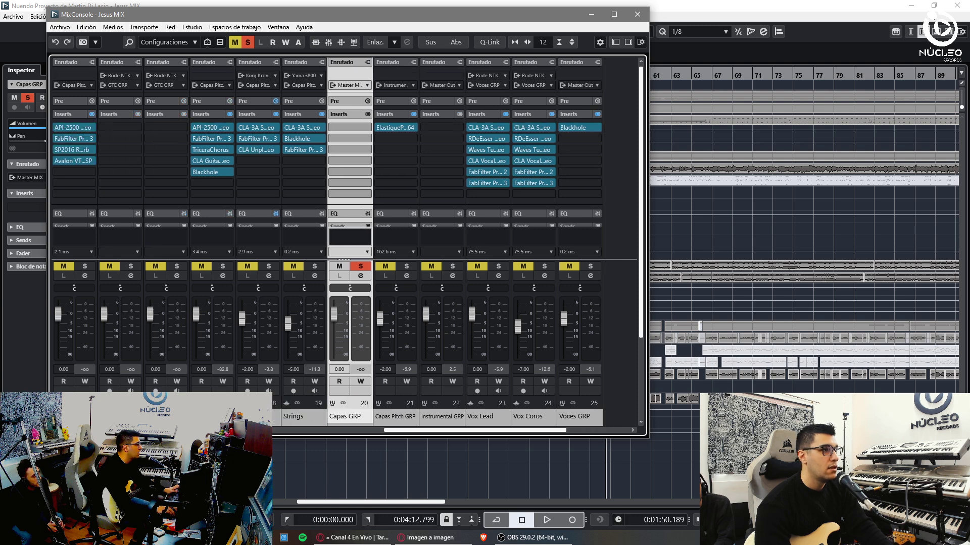
left_click(285, 417)
left_click(166, 417, "ctrl")
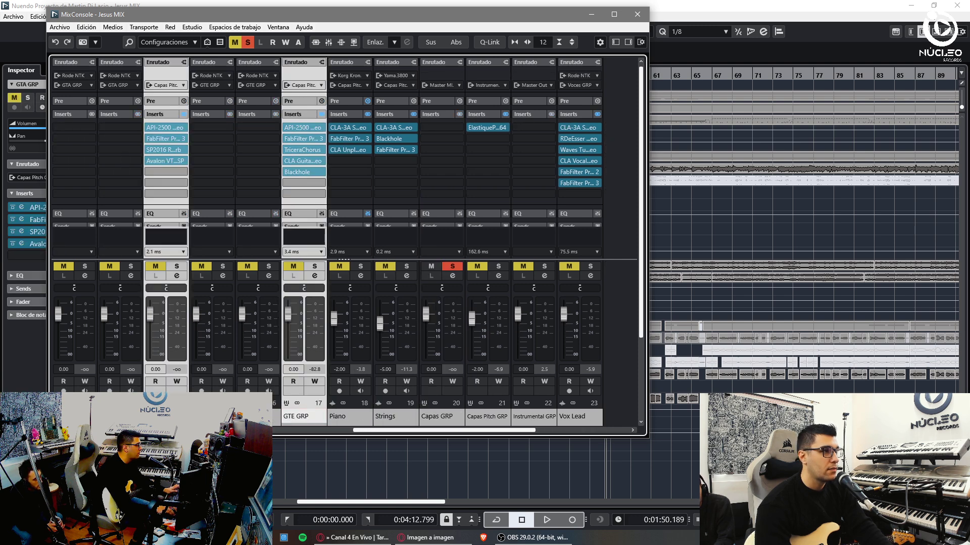
left_click(121, 417, "ctrl")
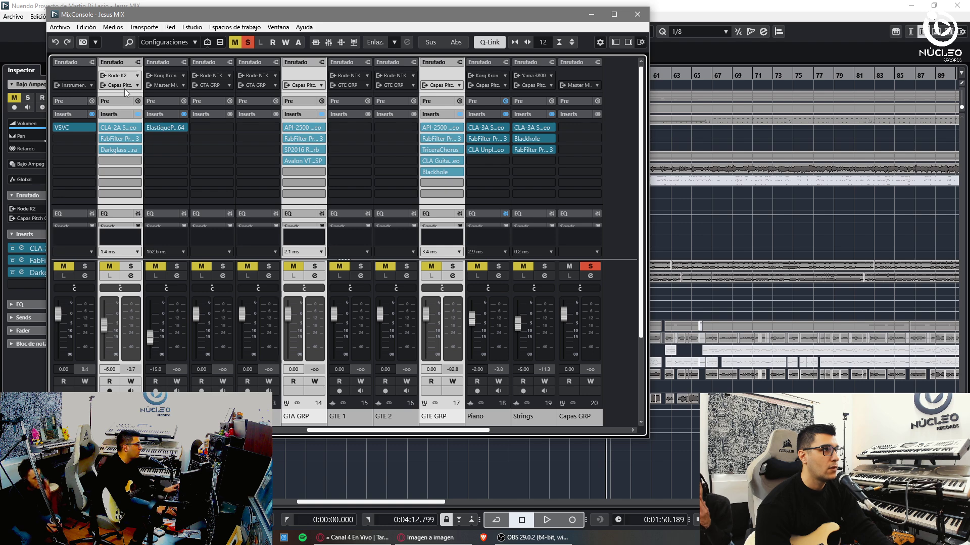
left_click(121, 85, "alt+shift")
left_click(155, 314)
- Route the Capas GRP channel's output to Instrumental GRP
left_click(587, 422)
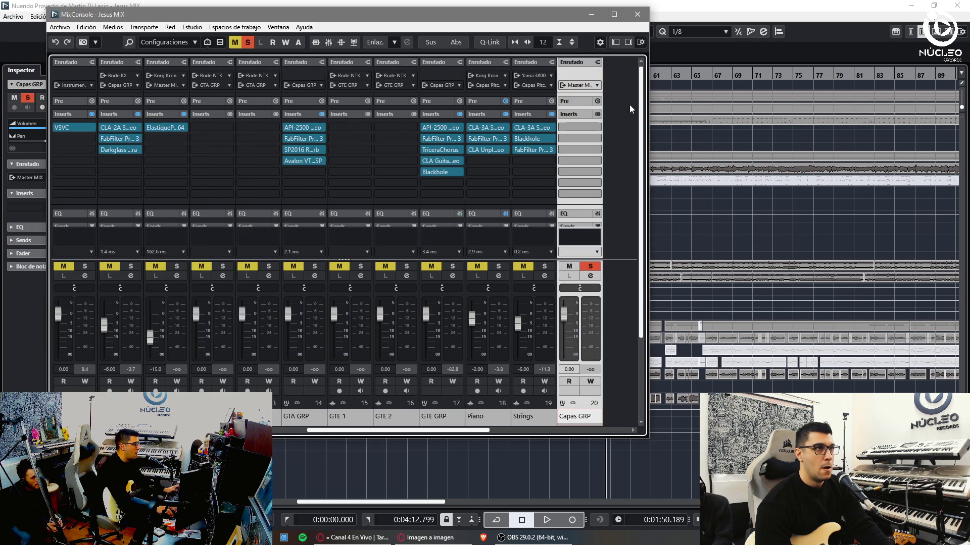
left_click(586, 85)
left_click(609, 262)
key("F3")
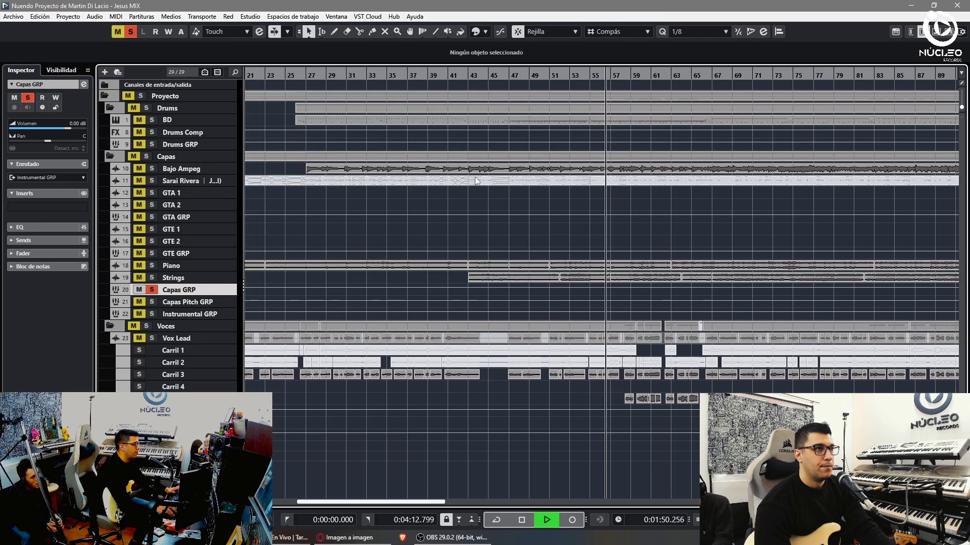
- Clear all mutes so Piano and Strings play, and make the track rows taller
key("space")
left_click(118, 31)
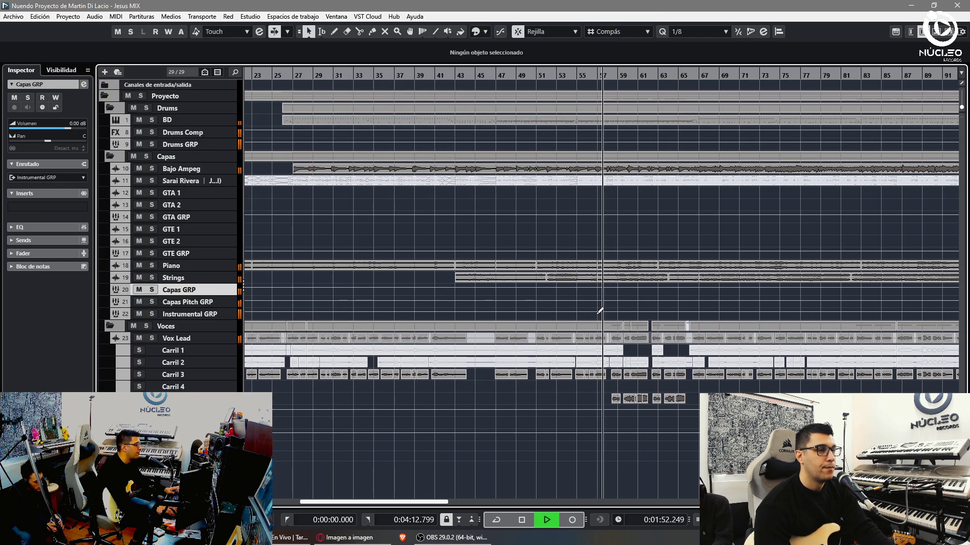
key("h")
key("shift+h")
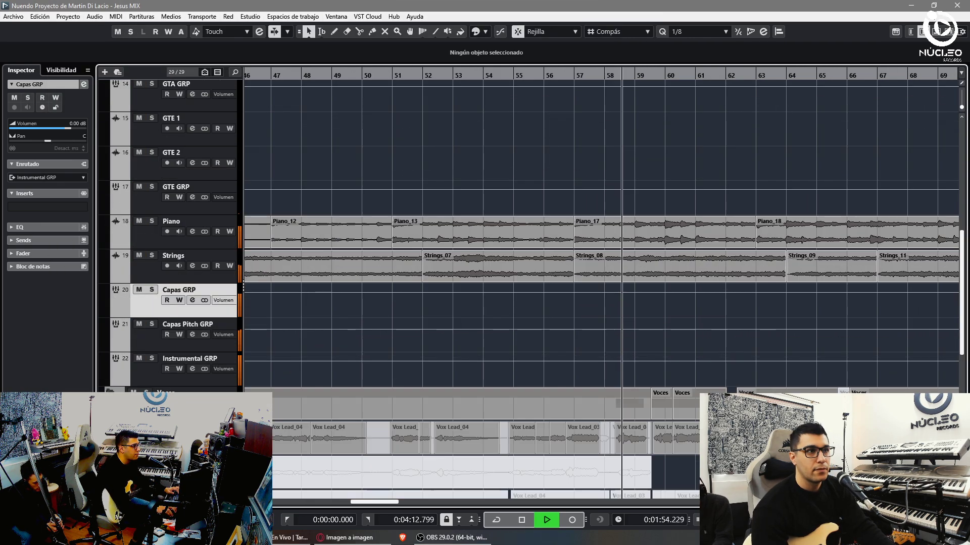
scroll(559, 386, "down", 5)
key("g")
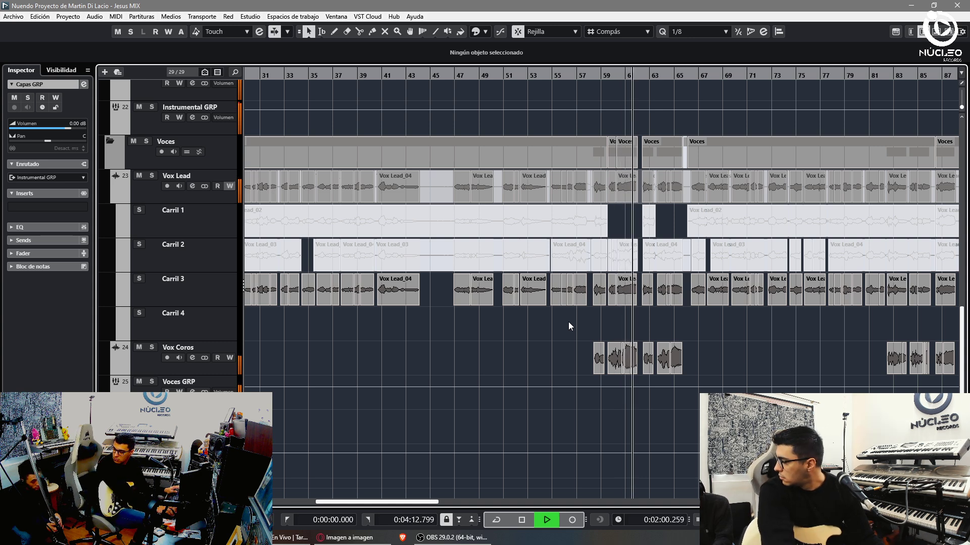
key("space")
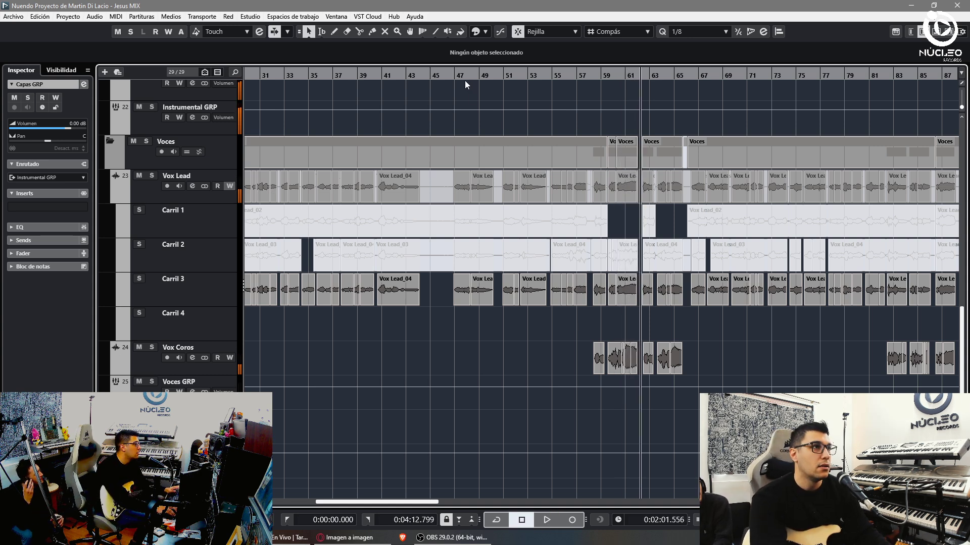
- Play the arrangement from bar 47 while zooming the timeline in and out
left_click(464, 81)
key("space")
key("h")
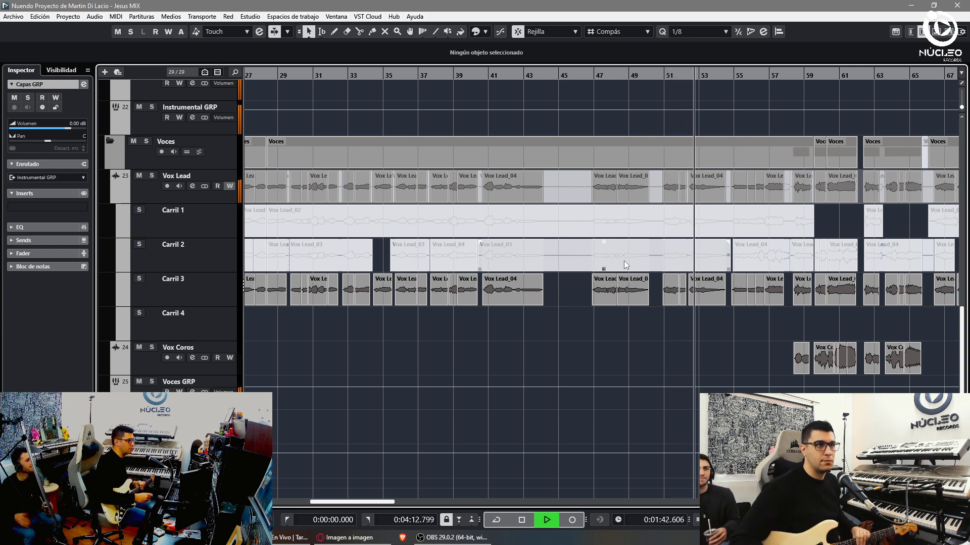
key("g")
key("g")
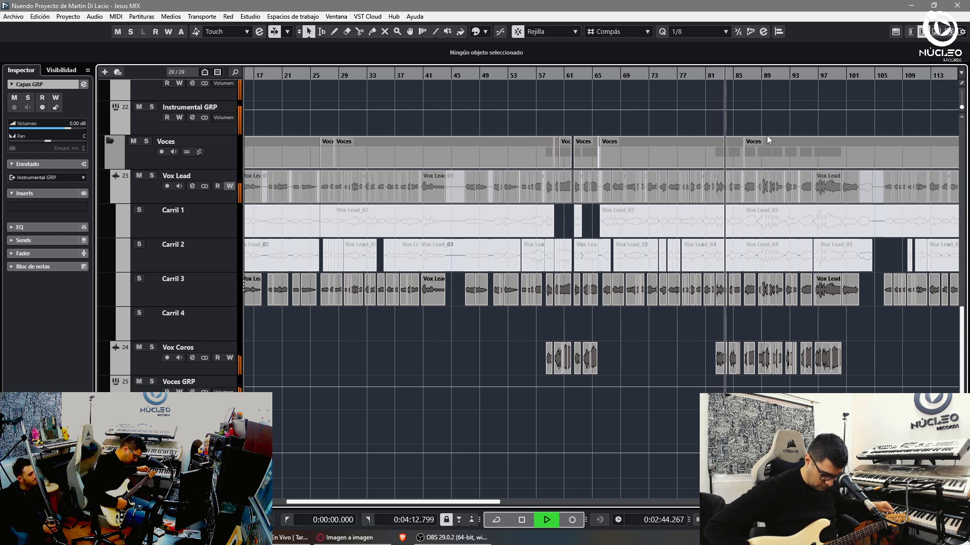
key("space")
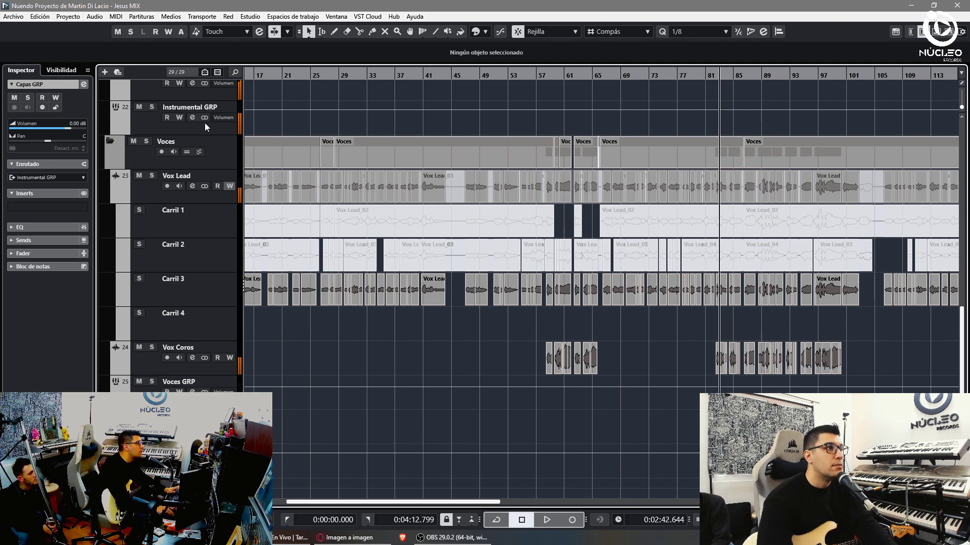
left_click(142, 143)
key("space")
scroll(650, 261, "up", 4)
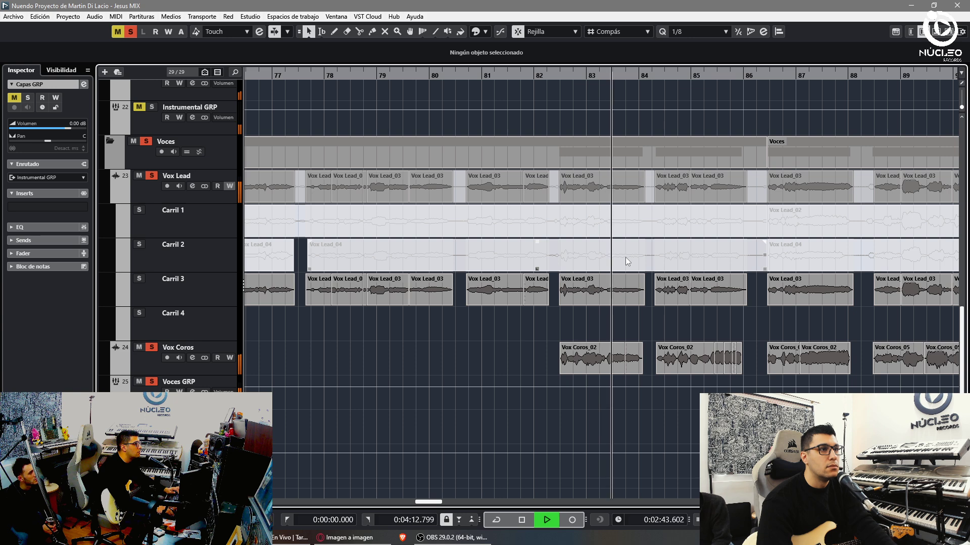
scroll(495, 114, "down", 3)
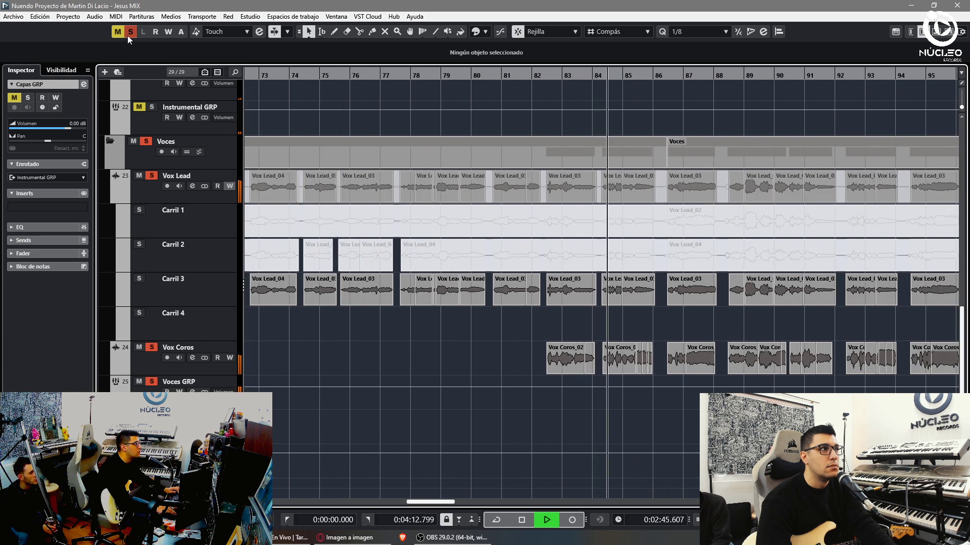
left_click(130, 33)
left_click(117, 33)
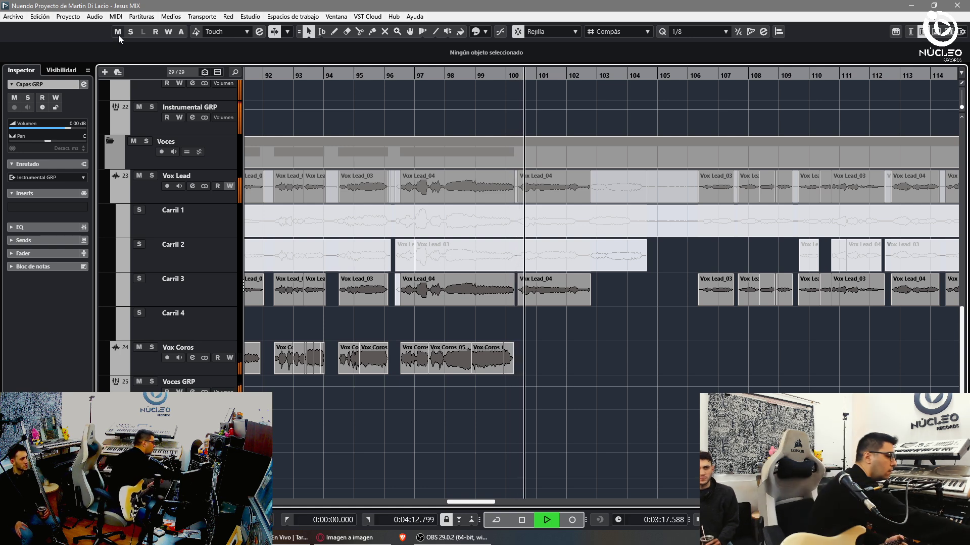
key("space")
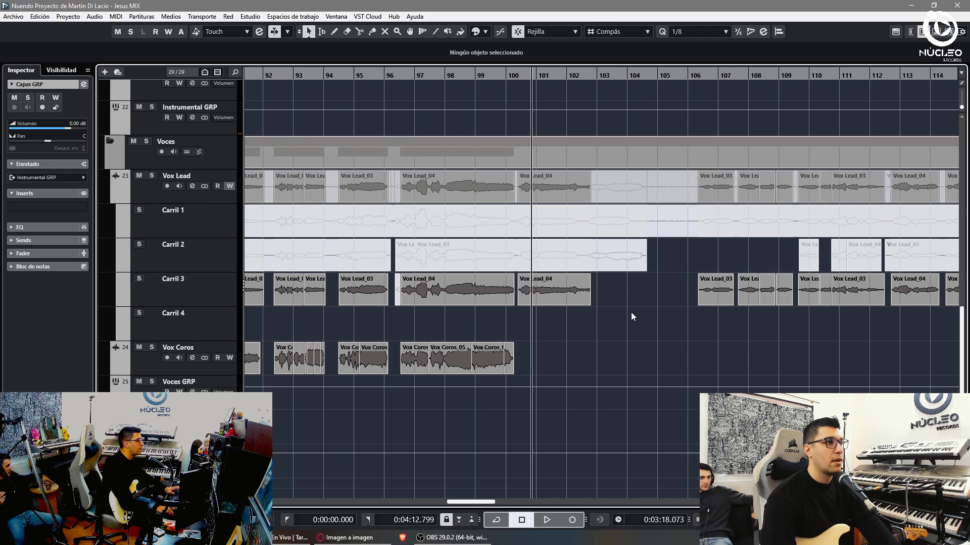
- Play from bar 1 with GTE 1 selected and punch in recording at bar 11
key("Home")
scroll(270, 248, "up", 6)
scroll(171, 250, "up", 5)
left_click(143, 287)
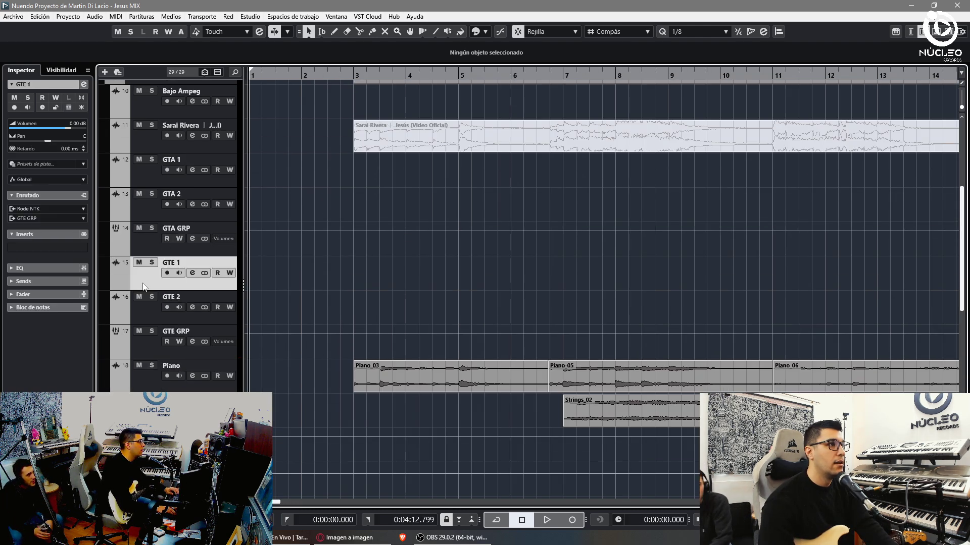
key("h")
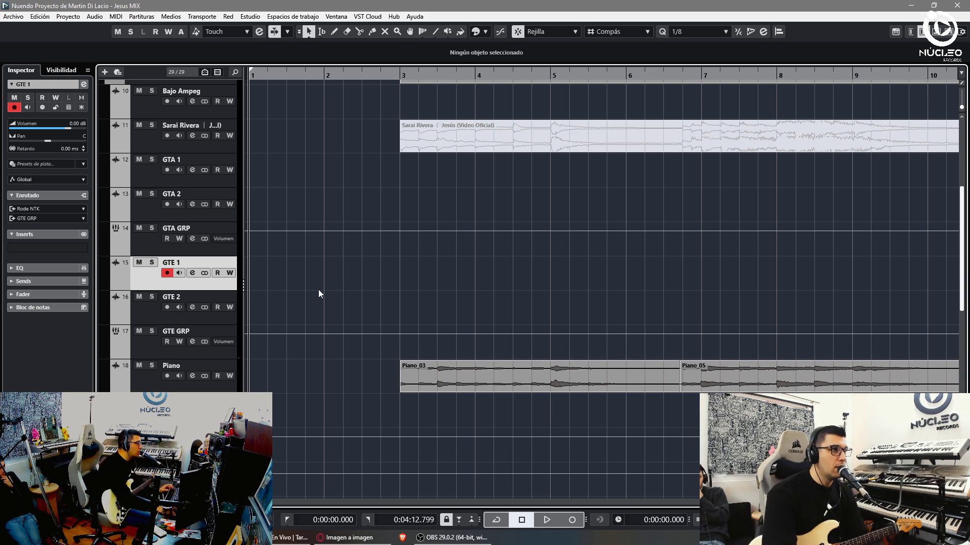
key("h")
key("space")
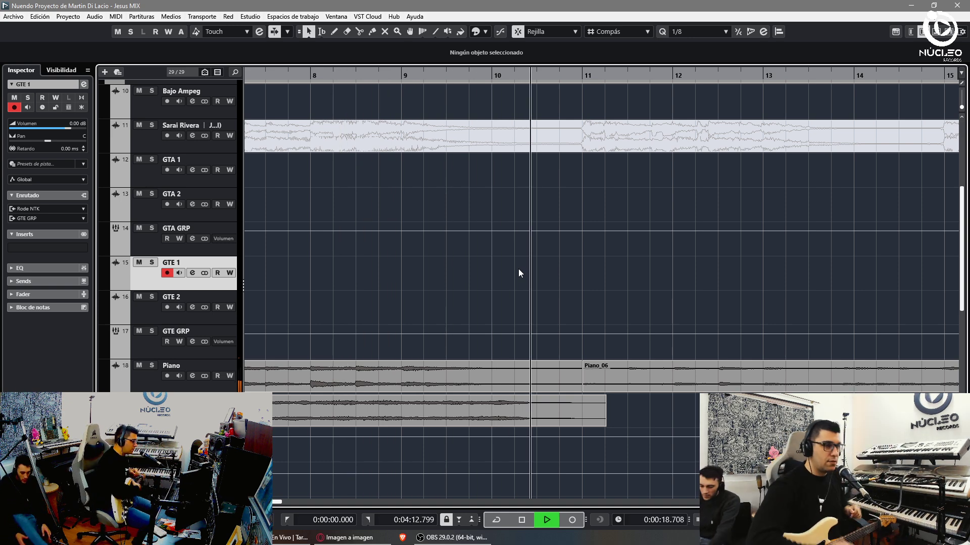
key("KP_Multiply")
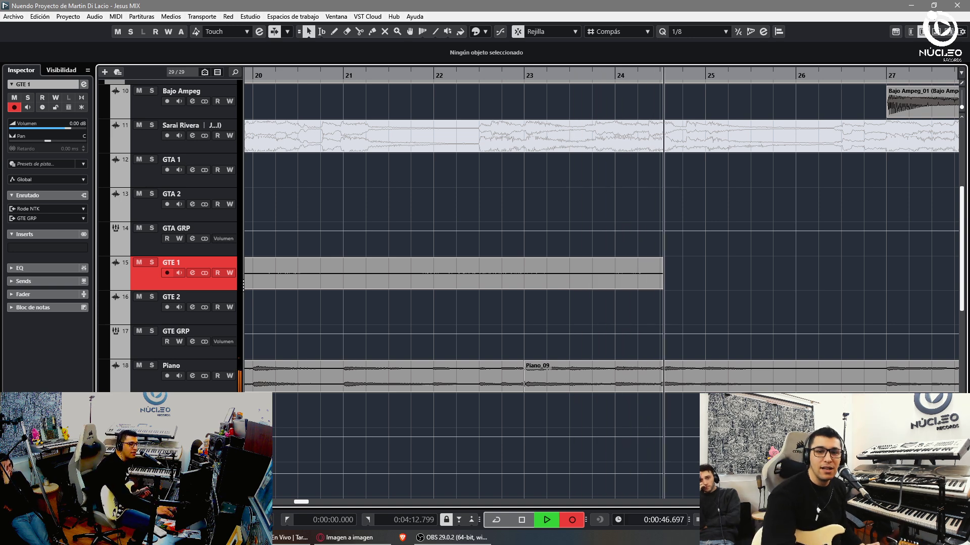
- Stop and discard the GTE 1 take, then reposition and enlarge the floating football video
left_click(354, 538)
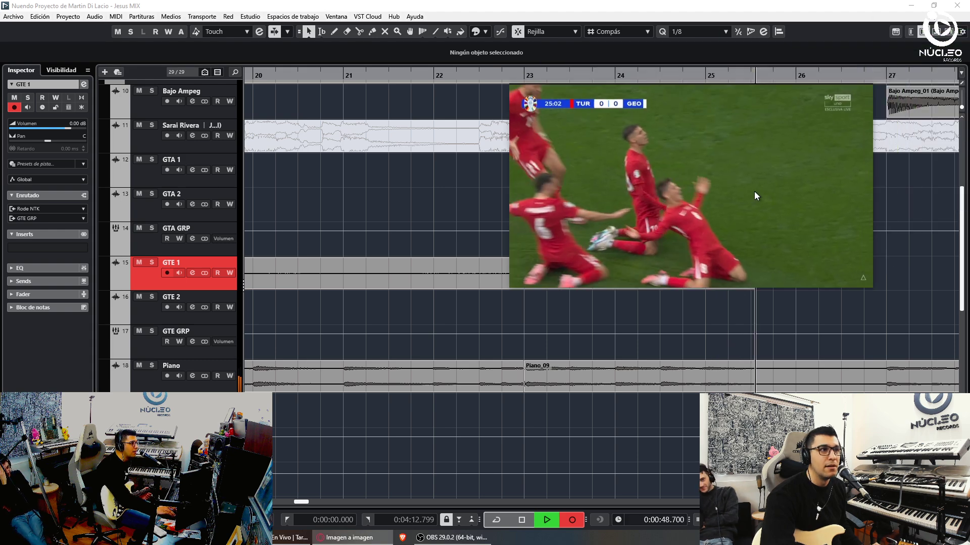
left_click_drag(754, 191, 799, 208)
key("space")
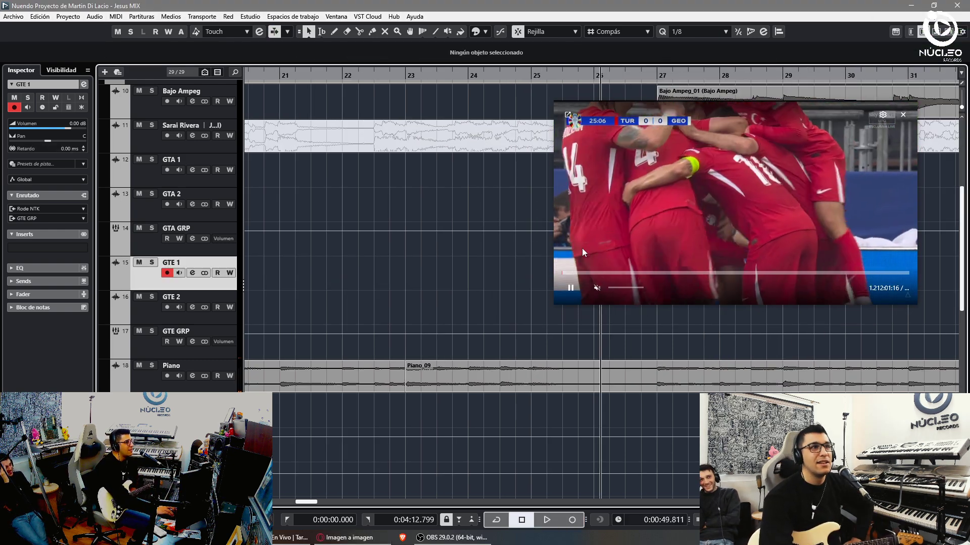
left_click_drag(582, 247, 468, 225)
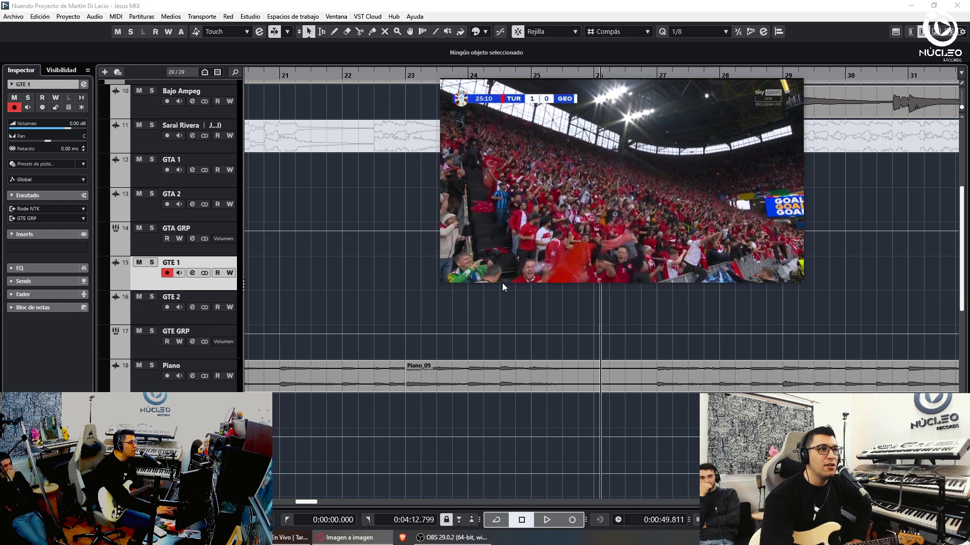
left_click_drag(502, 283, 505, 305)
left_click_drag(541, 197, 526, 195)
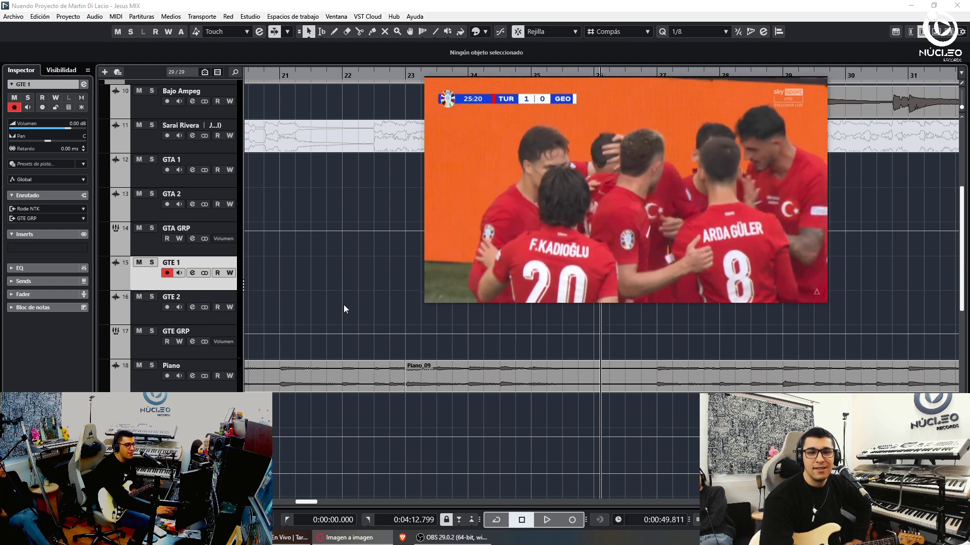
mouse_move(592, 189)
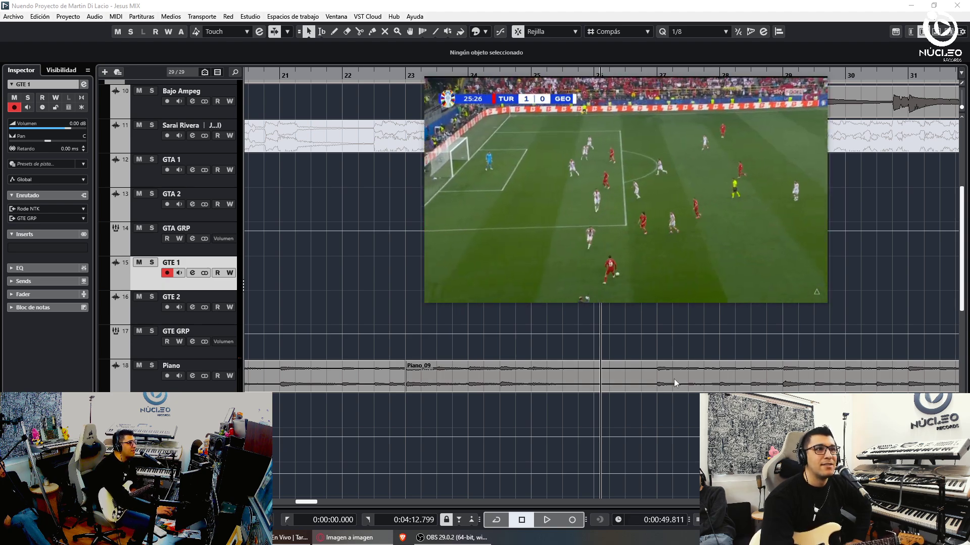
left_click_drag(634, 302, 647, 333)
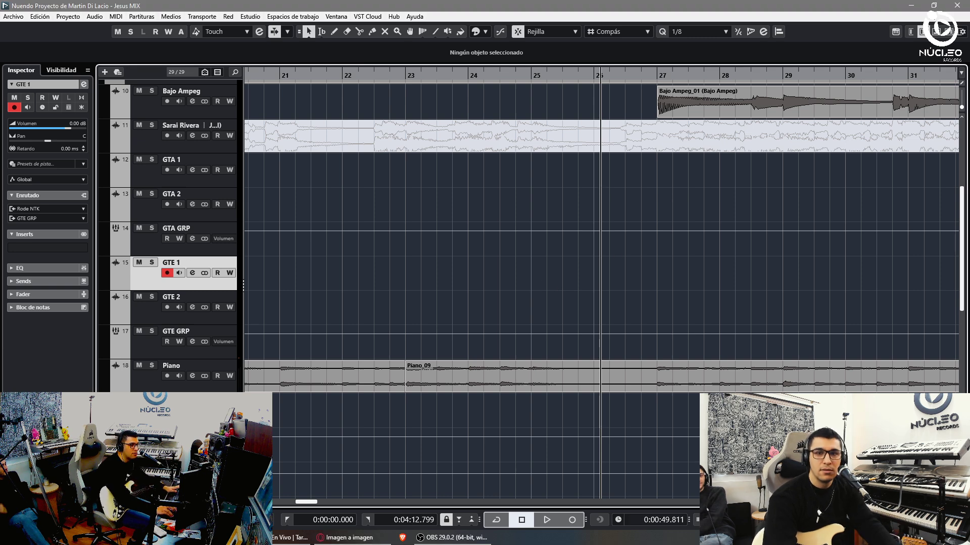
- Start playback at bar 24 and record a new guitar take on GTE 1
key("space")
key("g")
key("g")
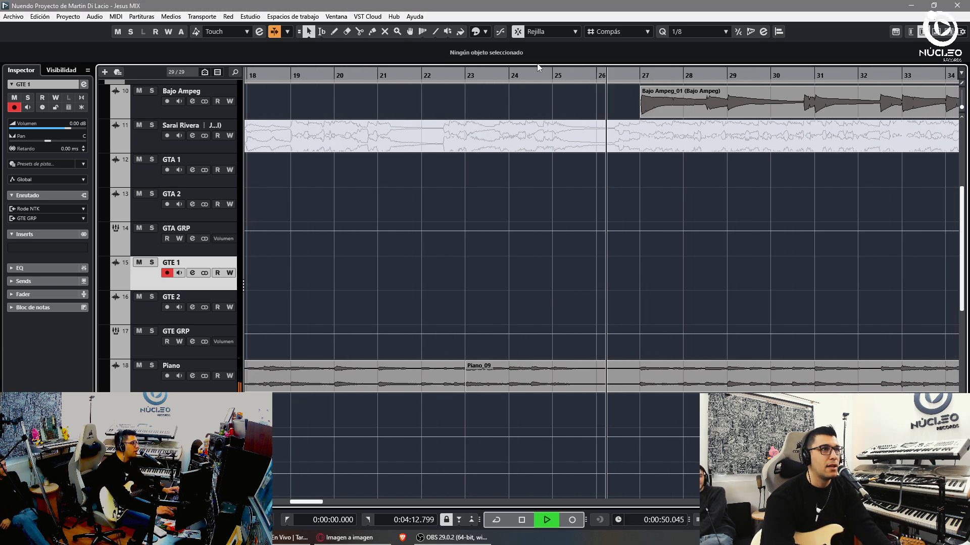
left_click(515, 76)
left_click(514, 77)
key("KP_Multiply")
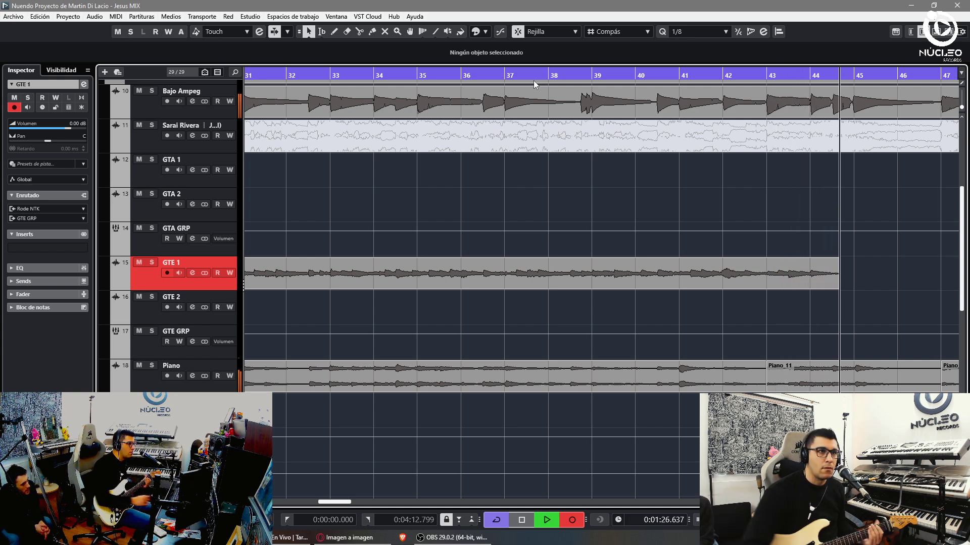
- Stop the take, delete a false start from bar 41, and re-record from around bar 42
key("space")
left_click(680, 80)
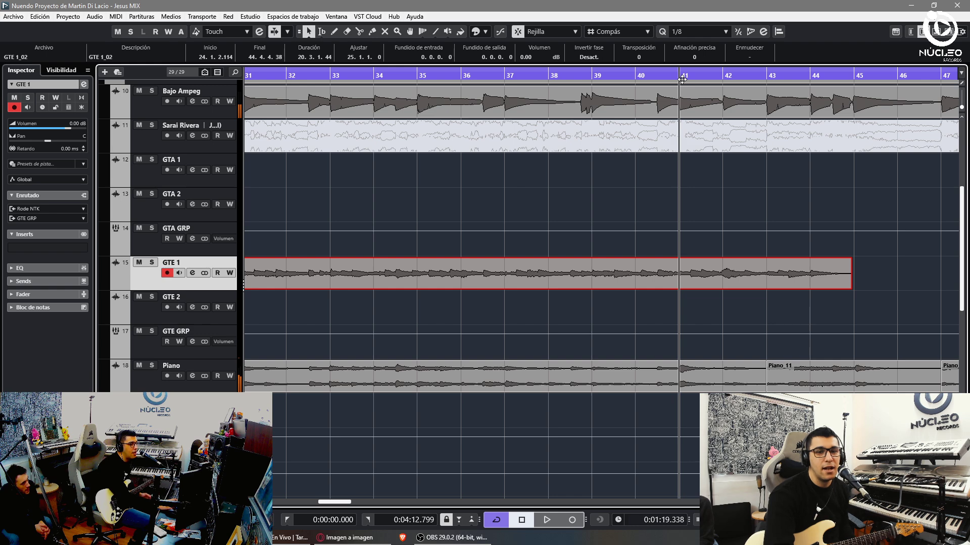
key("KP_Multiply")
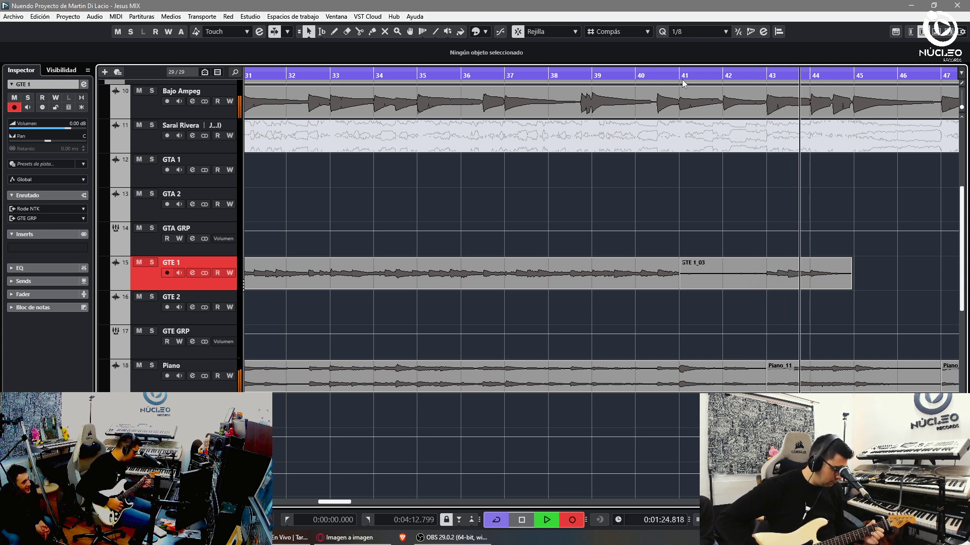
key("space")
key("Delete")
key("KP_Subtract")
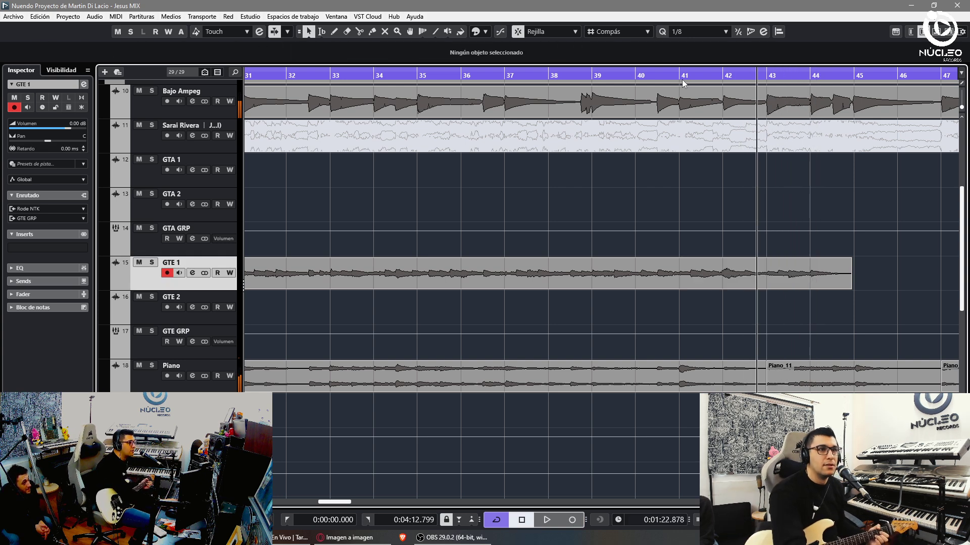
key("KP_Multiply")
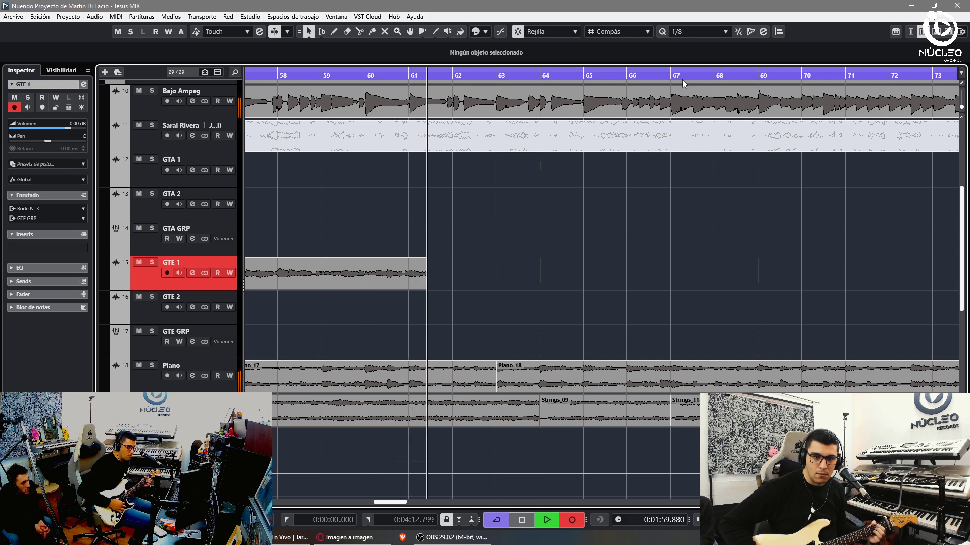
- Record the GTE 1 guitar from around bar 60 and stop near bar 73
key("space")
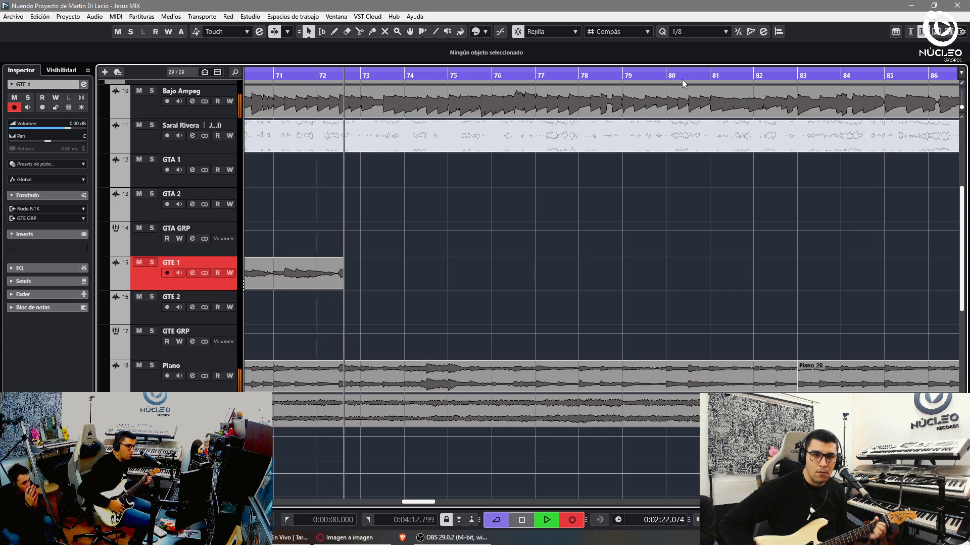
key("space")
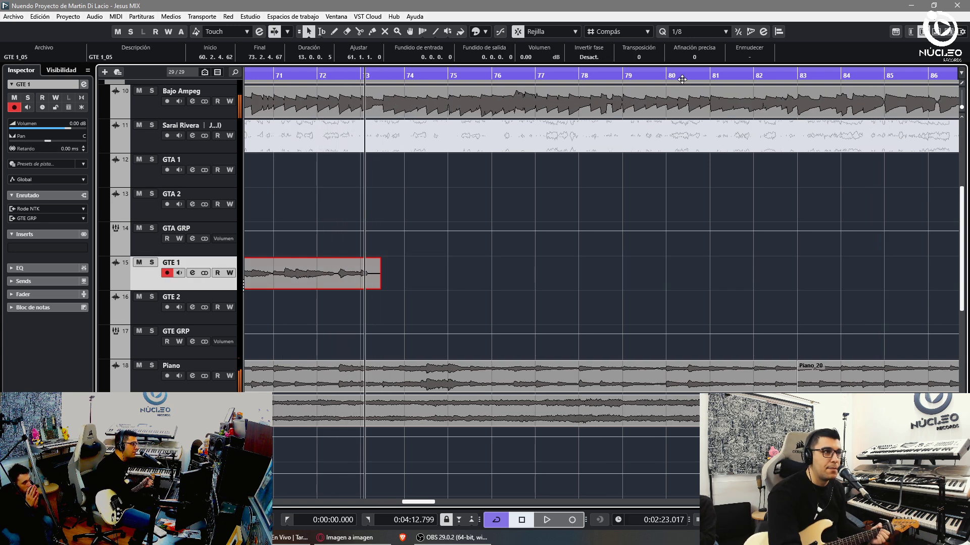
- Record GTE 1 guitar from bar 72 through to about bar 117
key("KP_Multiply")
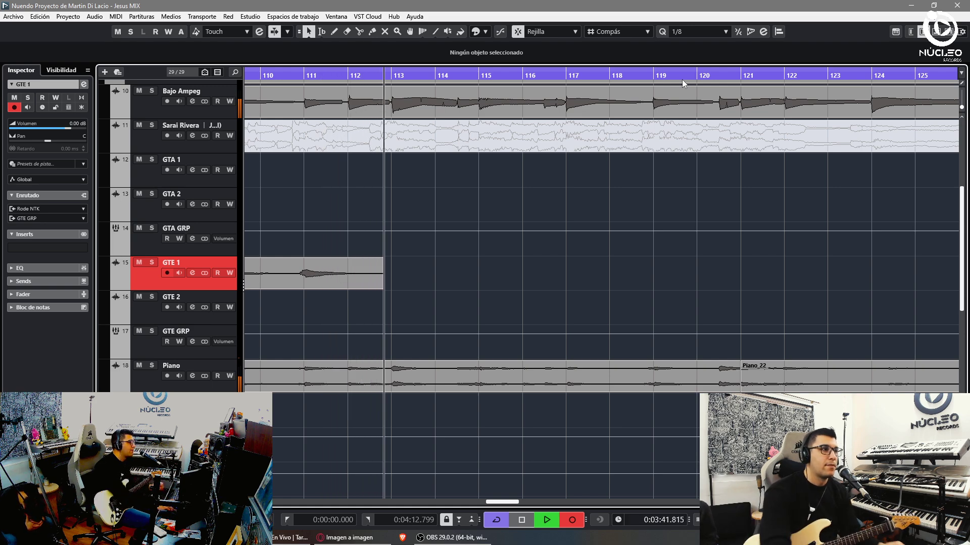
scroll(420, 294, "down", 2)
scroll(444, 283, "down", 3)
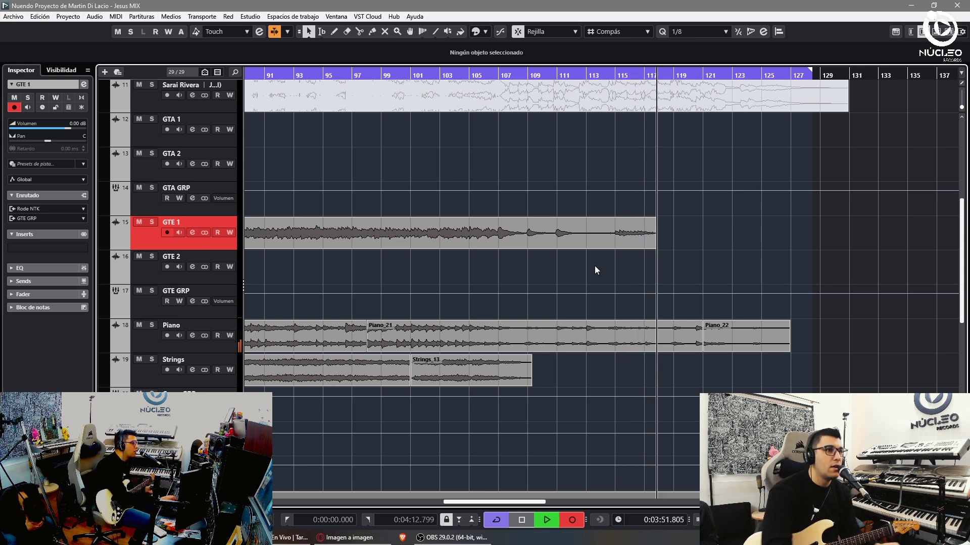
- Stop recording, split GTE 1 at bar 108 and delete the GTE 1_06 tail
key("KP_Multiply")
left_click(493, 75)
key("h")
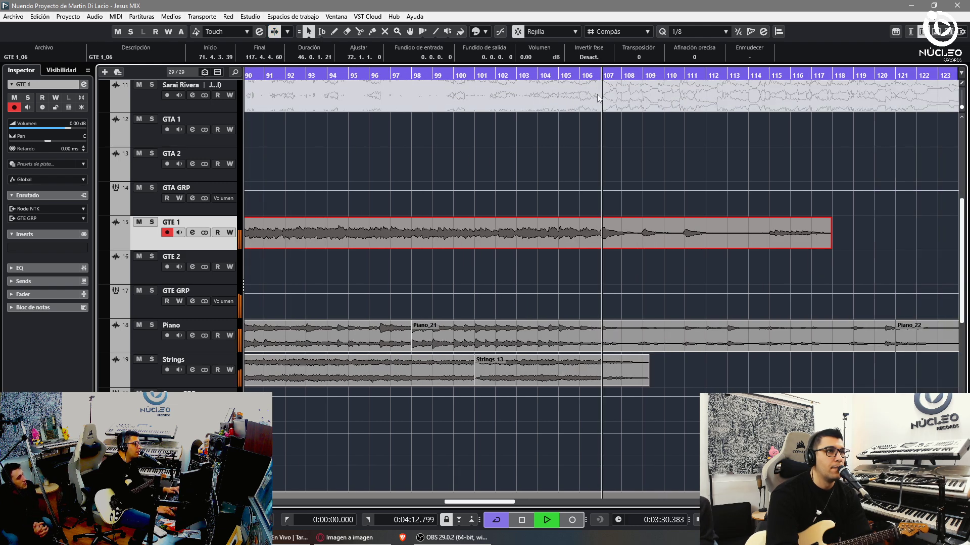
key("3")
left_click(644, 247)
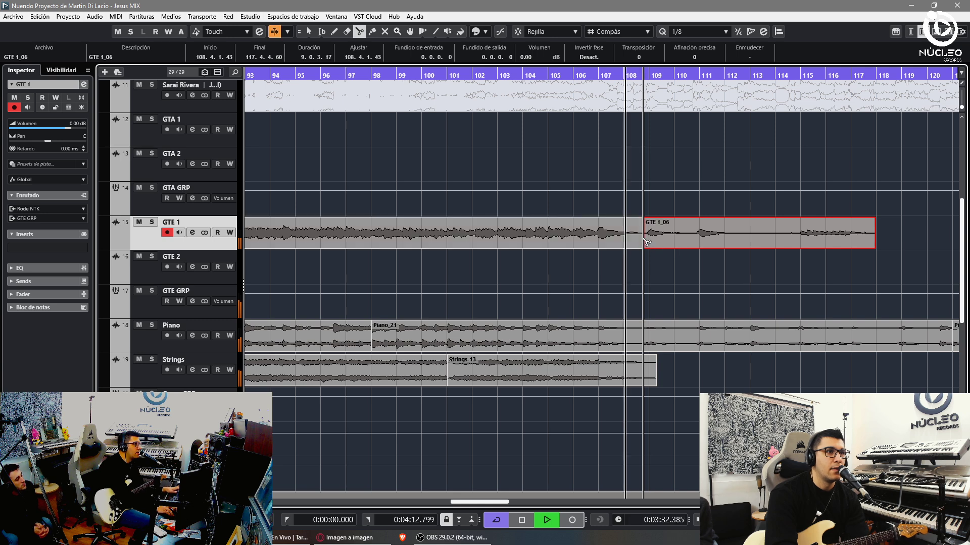
key("1")
key("Delete")
key("space")
- Split GTE 1_02 at bar 27, delete the lead-in before it, and select GTE 2
key("KP_Decimal")
key("g")
key("g")
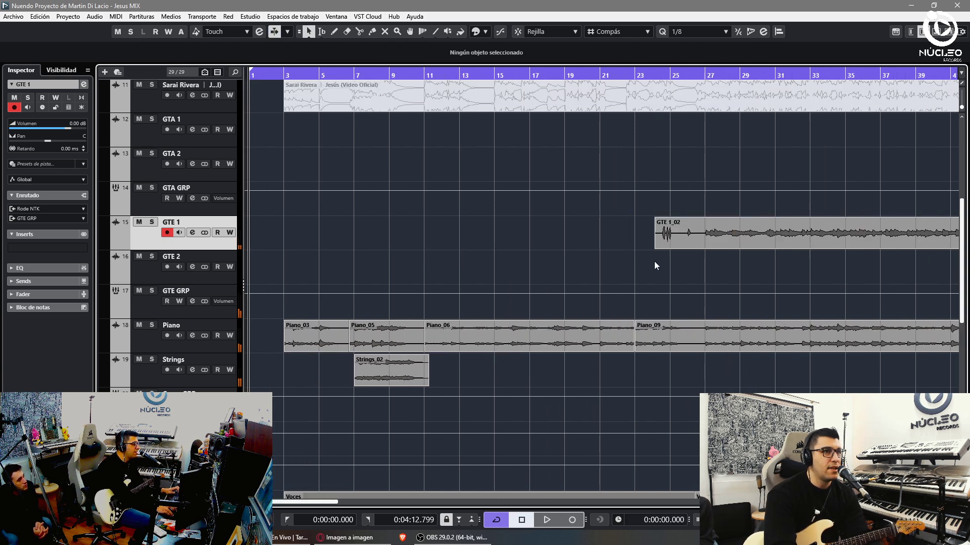
key("3")
left_click(630, 235)
key("1")
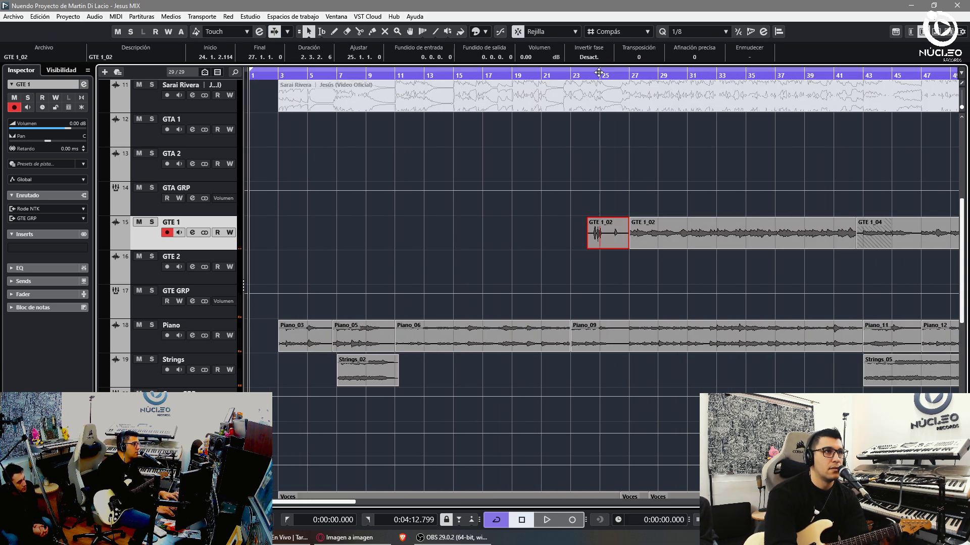
key("Delete")
left_click_drag(603, 74, 318, 242)
left_click(168, 275)
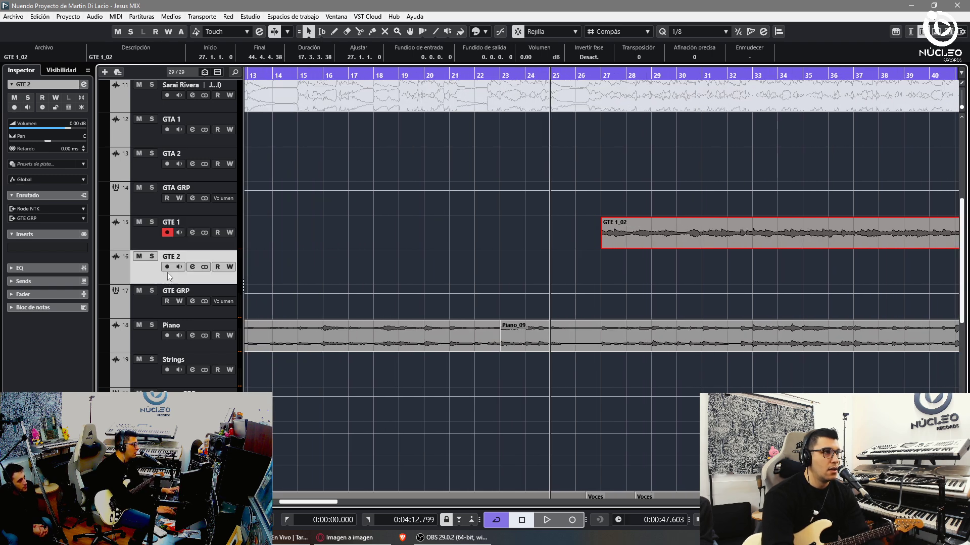
left_click(158, 236)
- Disarm GTE 1, then record a GTE 2 take to about bar 109 with GTE 1 muted
left_click(516, 189)
key("h")
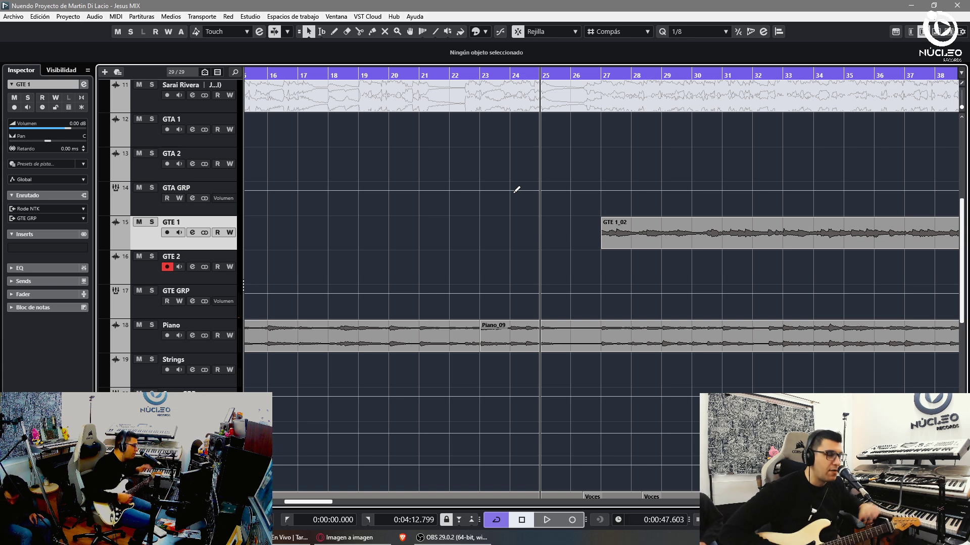
key("KP_Multiply")
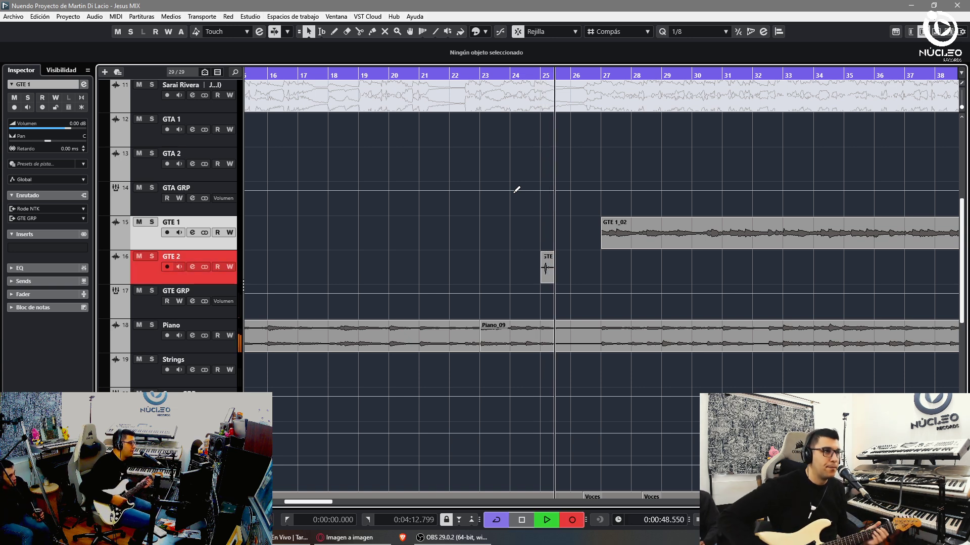
left_click(140, 225)
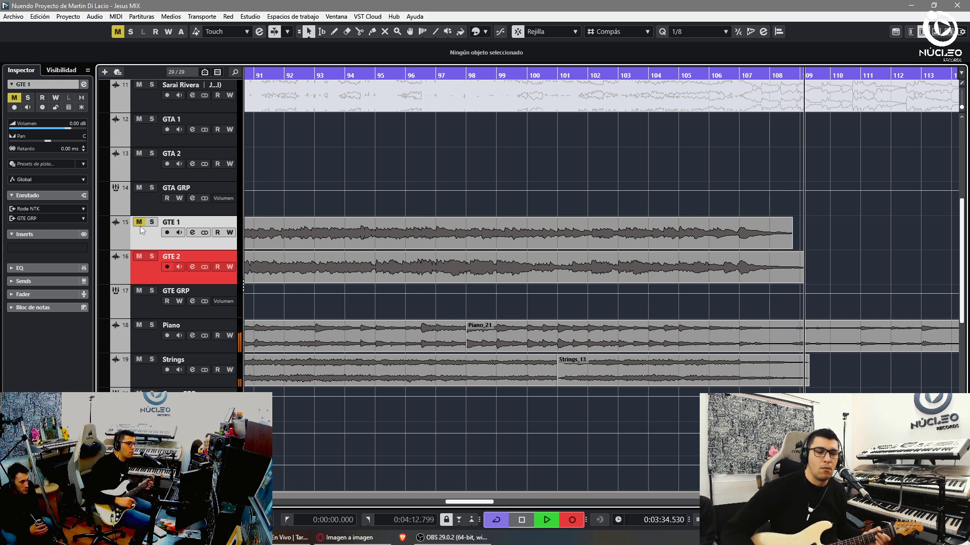
key("space")
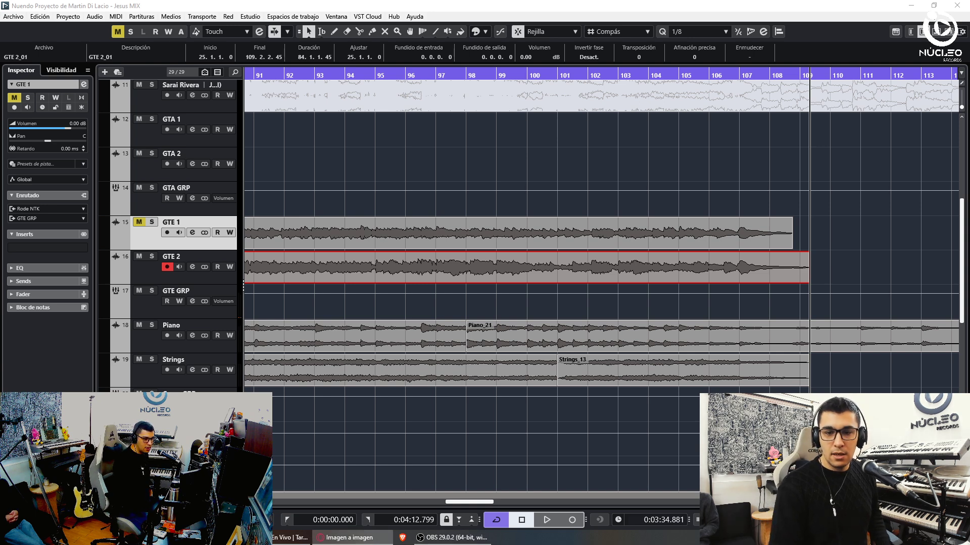
- Split the GTE 1 and GTE 2_01 guitar takes at bar 108 and delete their tails
key("3")
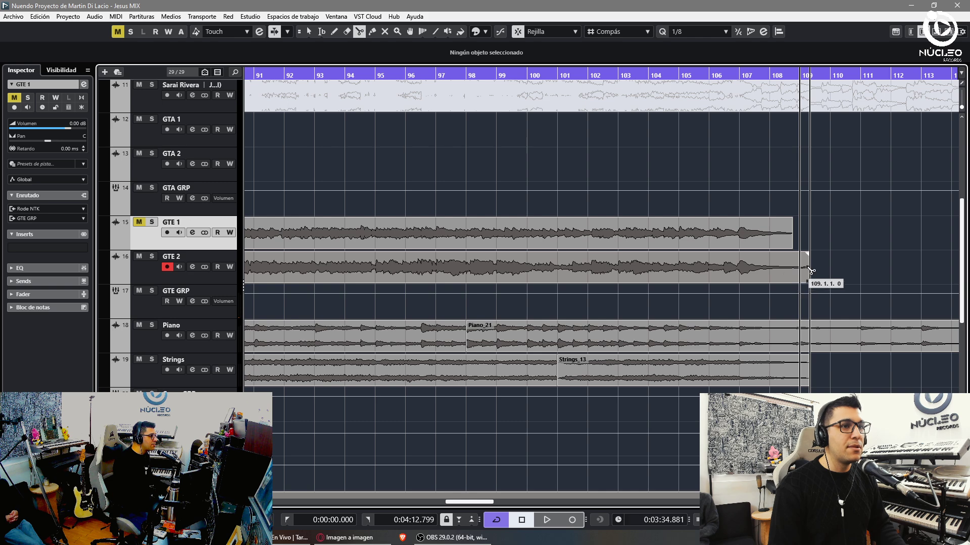
left_click(786, 238, "shift")
left_click(784, 264)
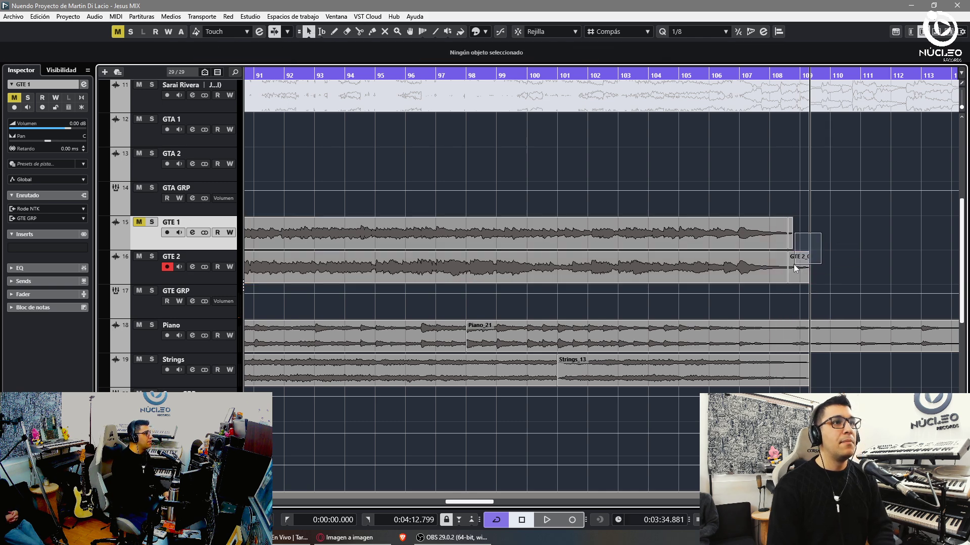
key("Delete")
key("1")
- Cut the overlapping GTE 1 takes at bar 43, removing GTE 1_02's tail and GTE 1_04's head
key("g")
key("g")
key("g")
key("g")
key("g")
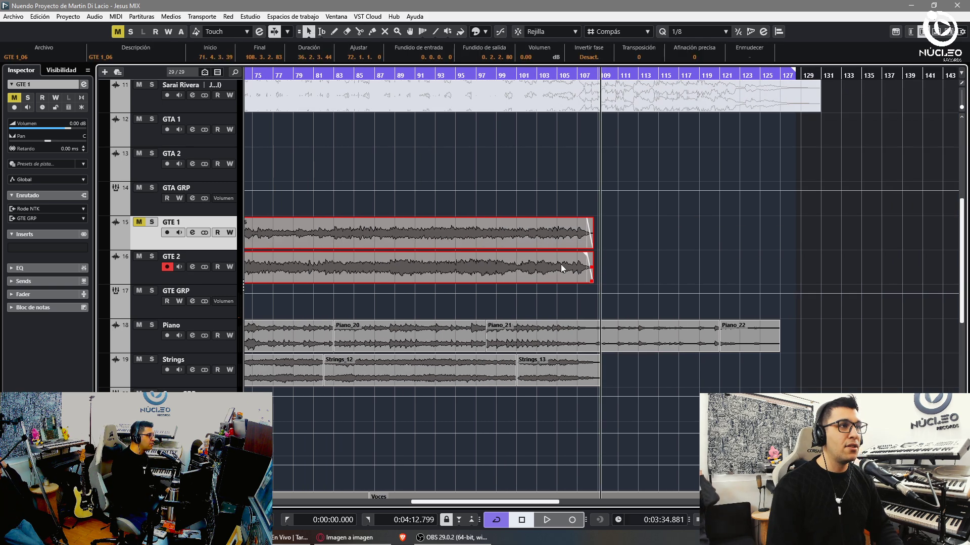
left_click(204, 232)
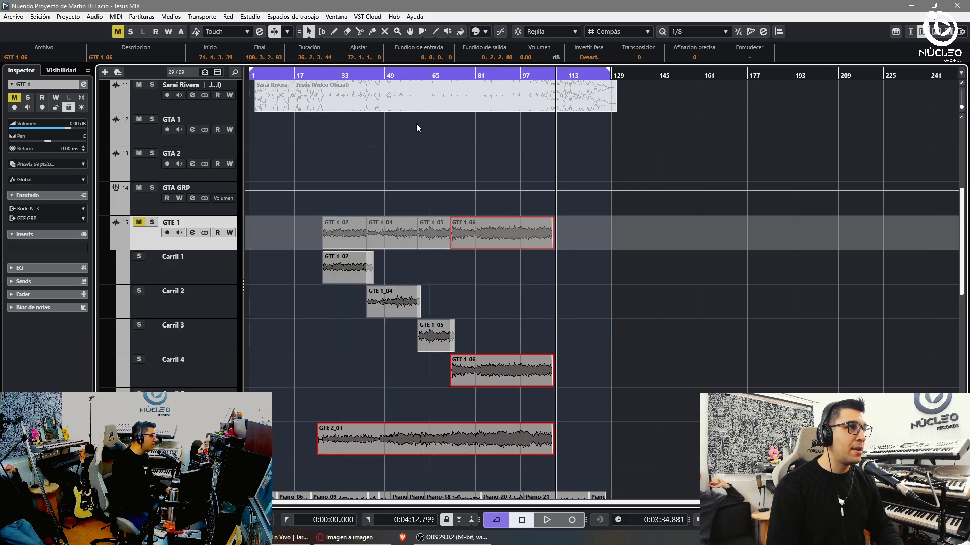
key("h")
key("h")
key("h")
key("h")
left_click(632, 347)
key("g")
key("g")
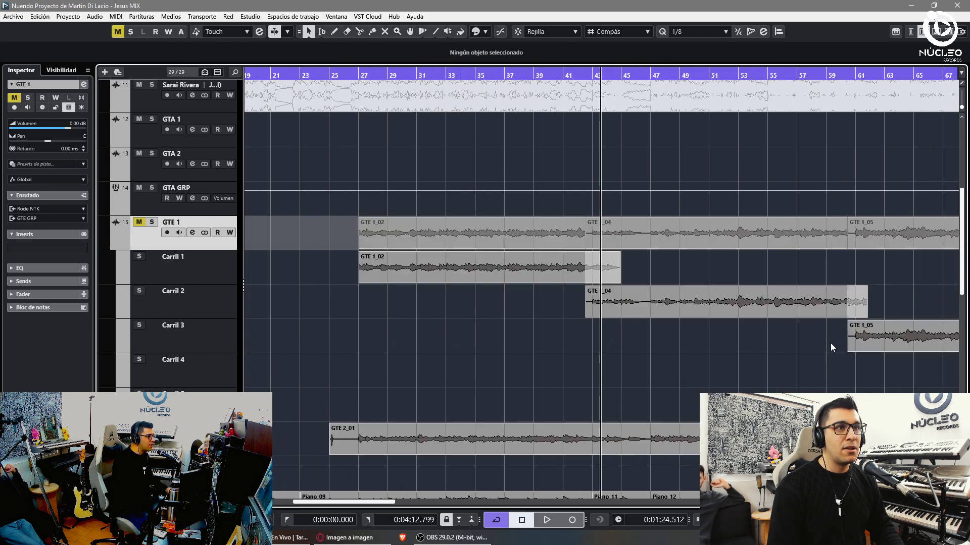
key("g")
key("3")
key("j")
left_click(599, 276)
key("Delete")
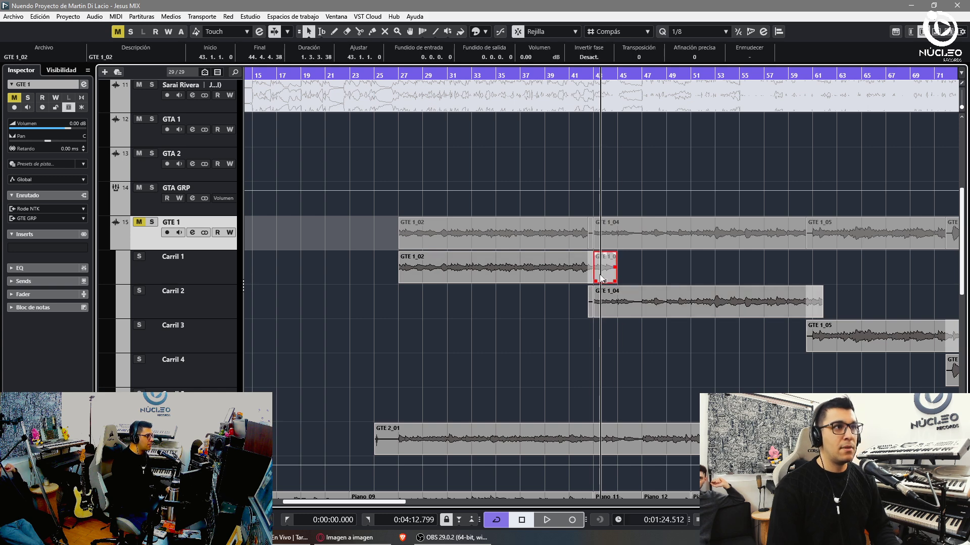
left_click(596, 302)
key("Delete")
- Split GTE 2_01 at bar 27 and delete the small piece before it
left_click(402, 440)
key("1")
left_click(386, 439)
key("Delete")
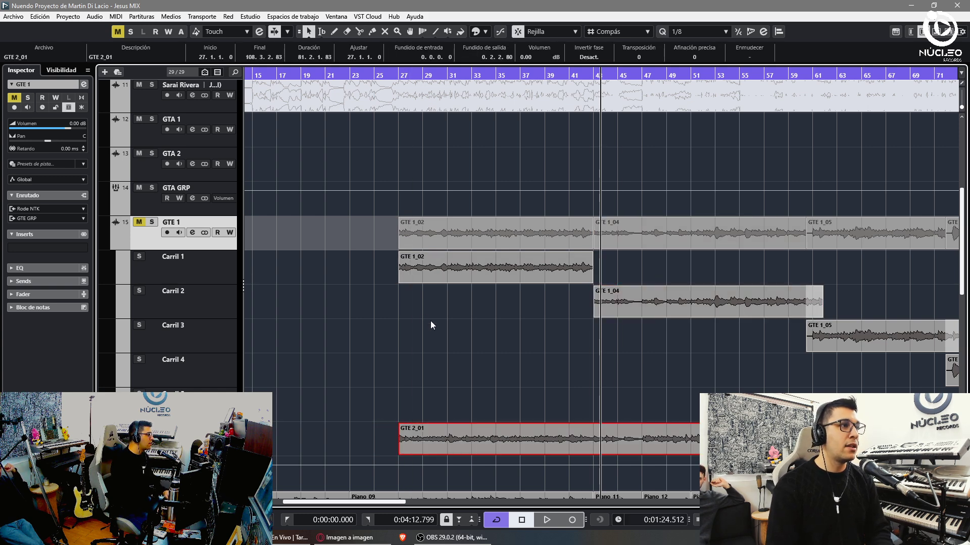
left_click(502, 331)
- Trim GTE 1_04, 1_05 and 1_06 edges to meet cleanly, then gather all GTE 1 takes into Carril 1
key("g")
left_click_drag(744, 351, 748, 351)
left_click_drag(754, 316, 748, 316)
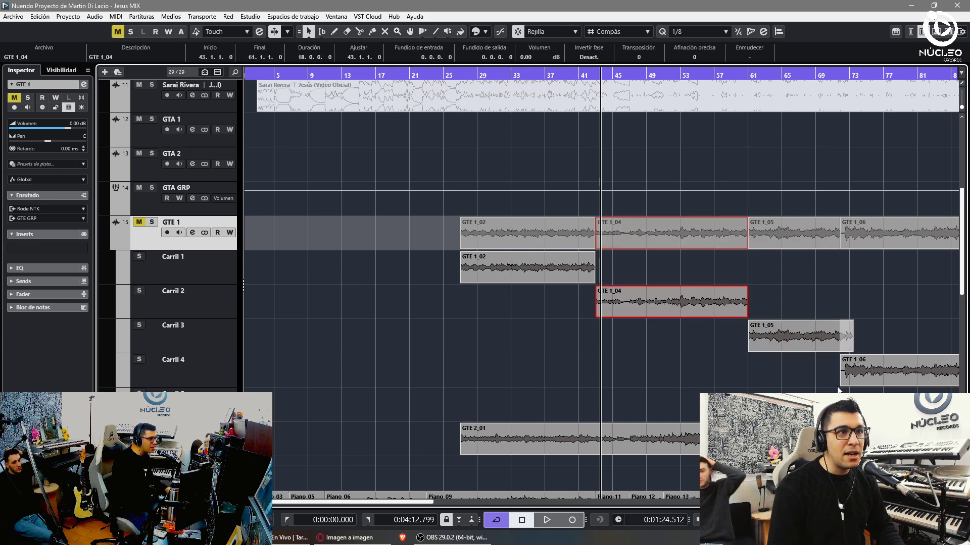
left_click(856, 360)
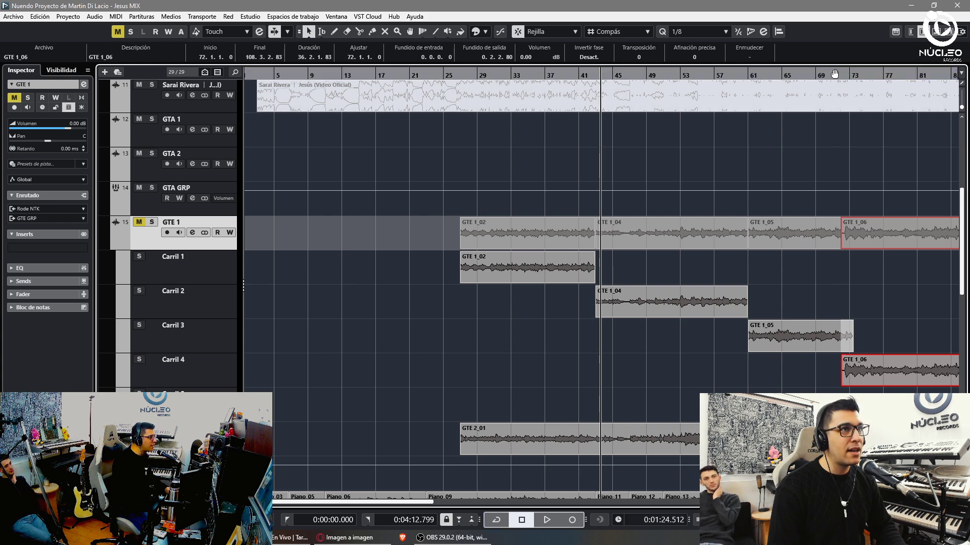
left_click_drag(832, 73, 588, 418)
left_click_drag(603, 384, 701, 350)
key("g")
key("g")
key("g")
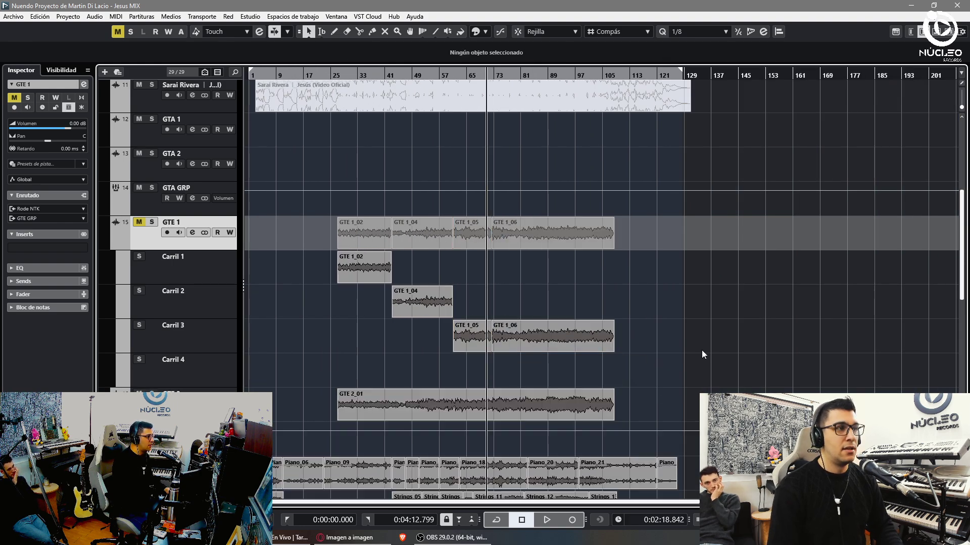
left_click_drag(556, 339, 452, 274)
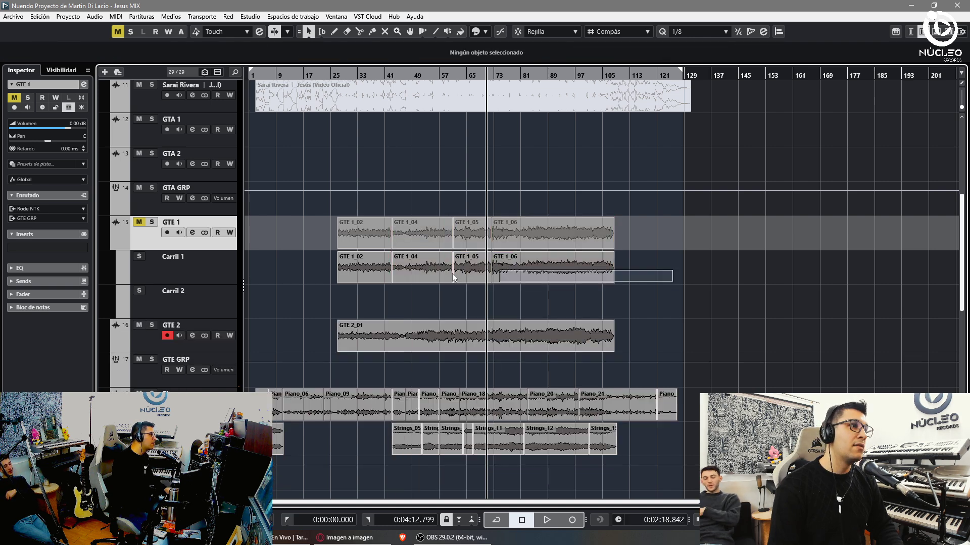
left_click(339, 107)
key("h")
key("h")
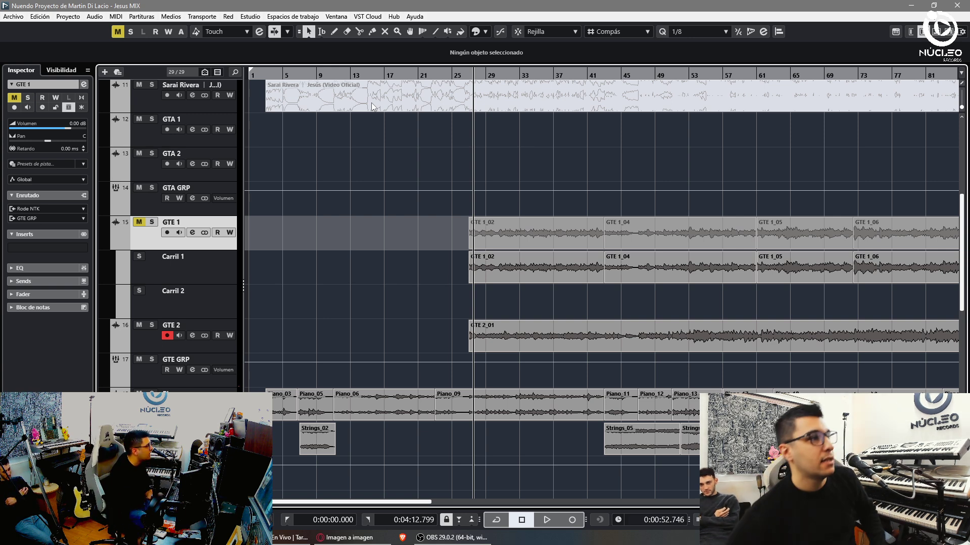
- Unmute and solo GTE 1, then start playback with the MixConsole showing
key("m")
key("s")
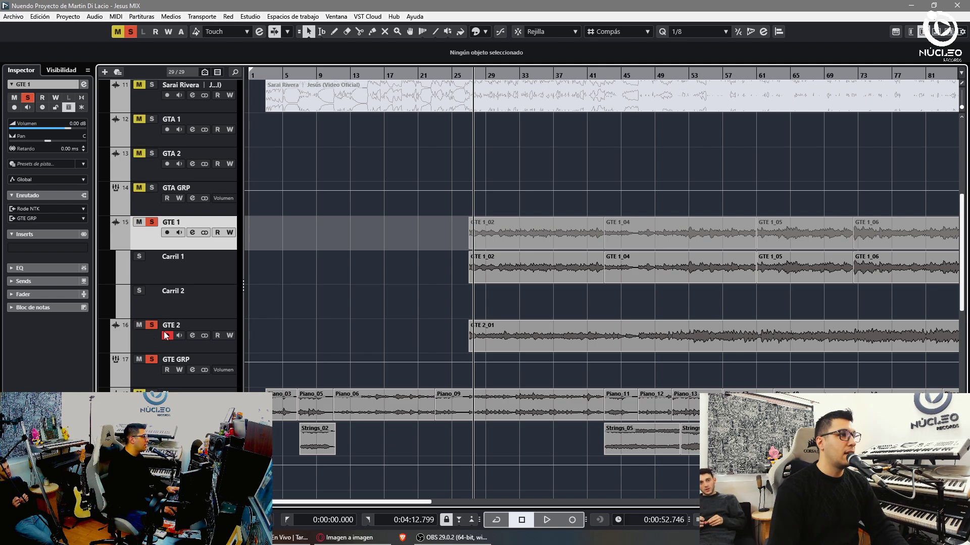
key("F3")
key("space")
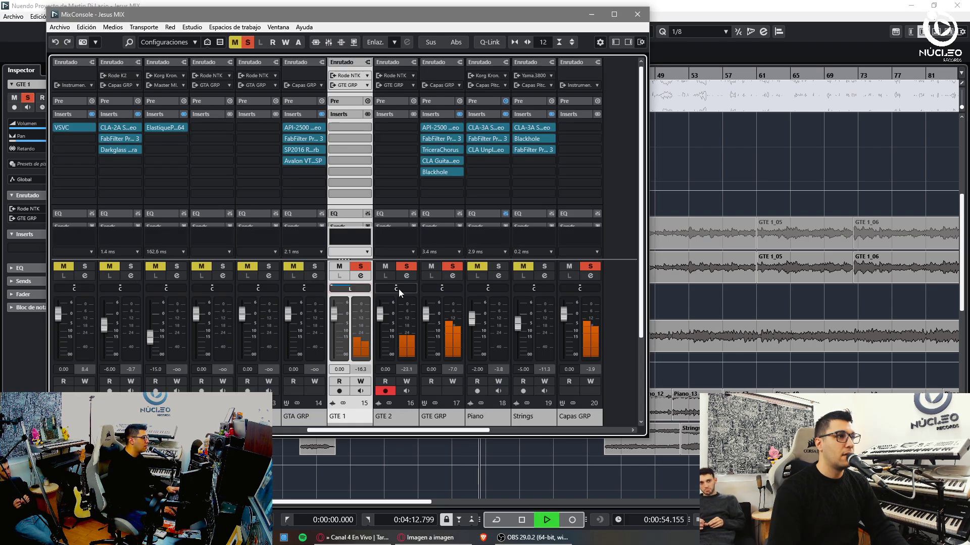
- Insert Eventide MicroPitch on GTE GRP and load its Chorus Room preset
left_click(396, 127)
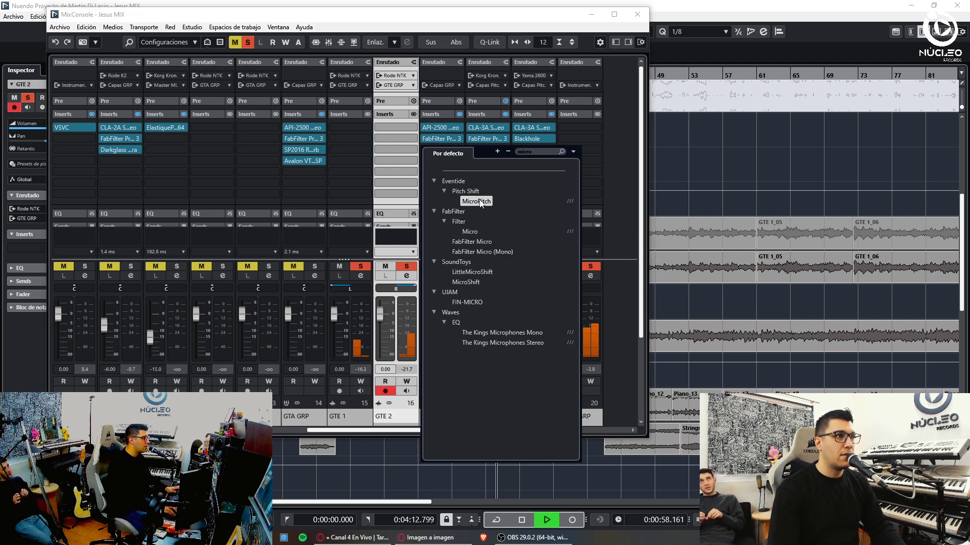
key("Return")
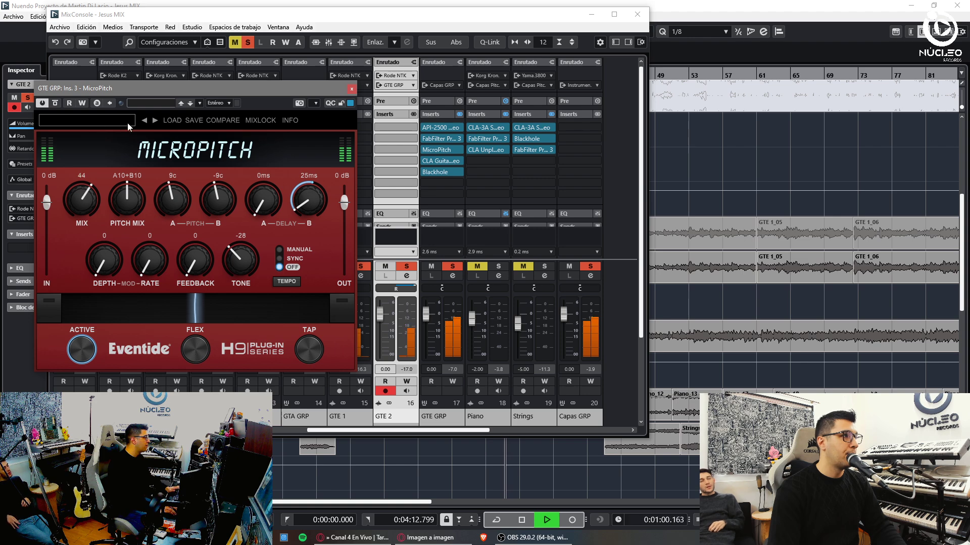
left_click(153, 121)
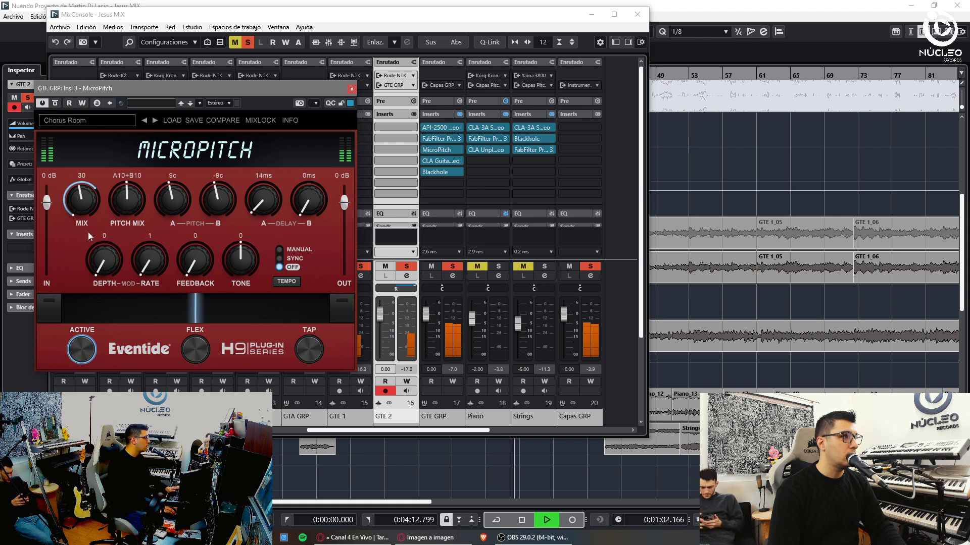
left_click(352, 88)
- Review the Blackhole, MicroPitch and Pro-Q 3 settings on GTE GRP, then close the MixConsole
left_click(437, 172)
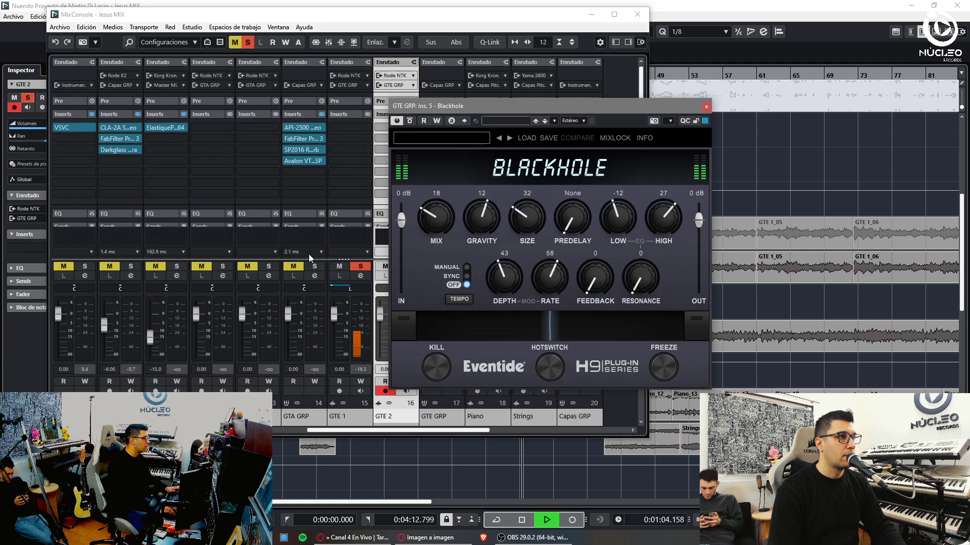
left_click(706, 106)
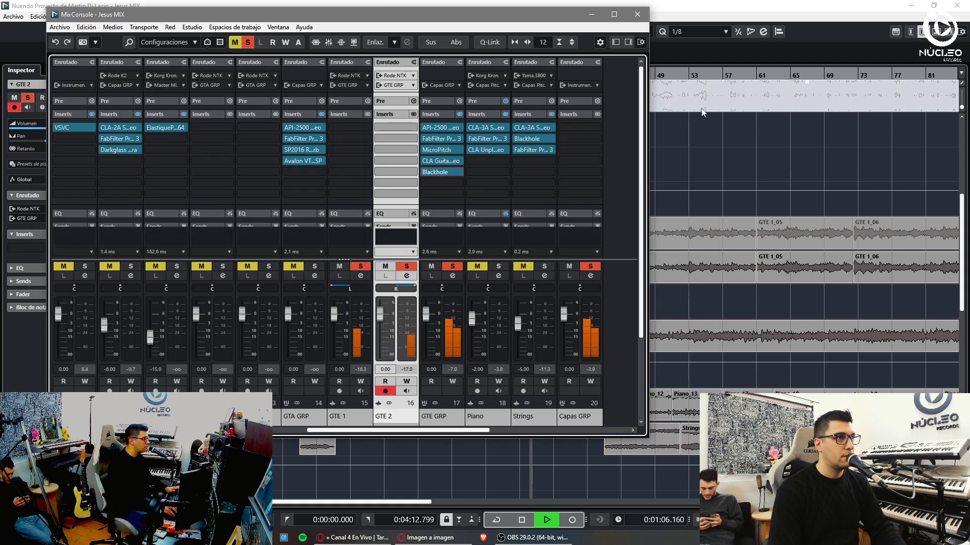
left_click(434, 150)
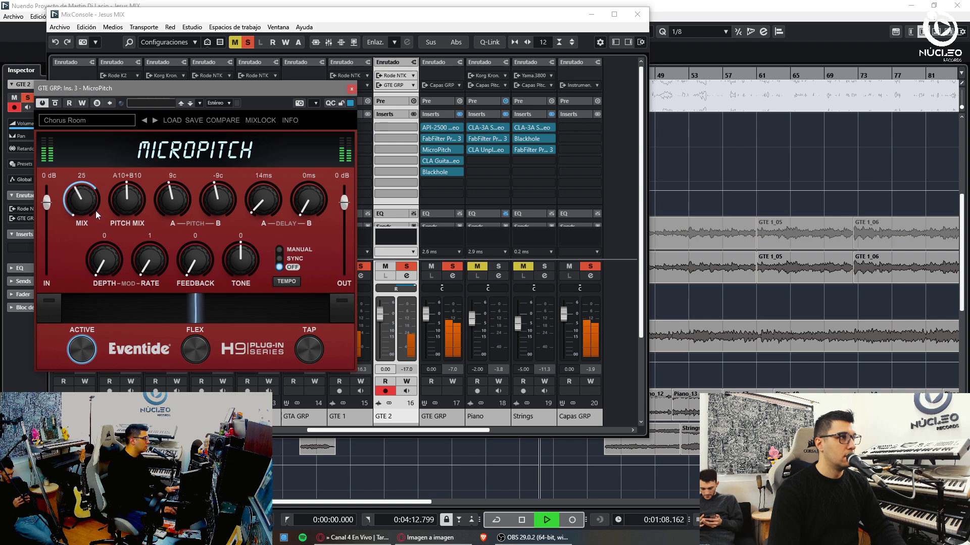
left_click(351, 89)
left_click(434, 140)
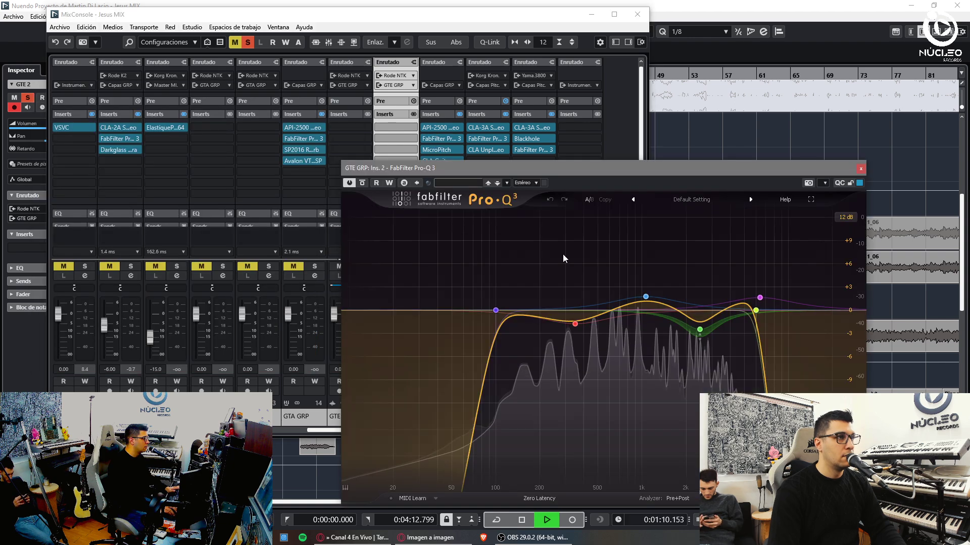
left_click(860, 169)
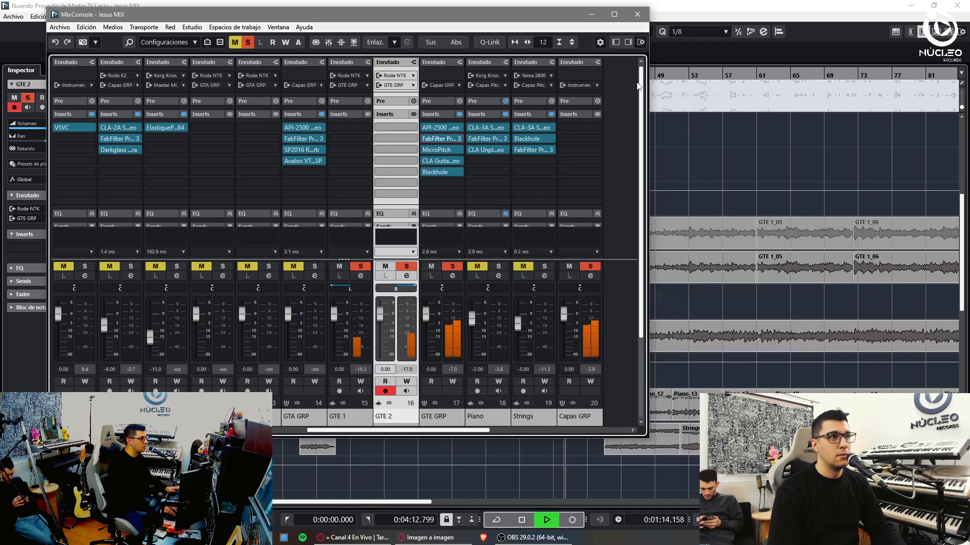
left_click(637, 14)
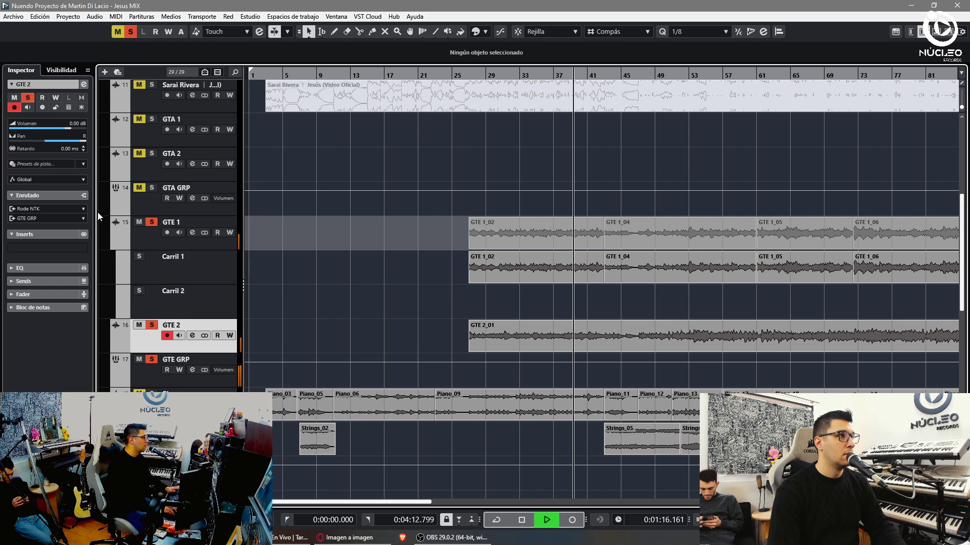
- Toggle mute on the GTA GRP group track
left_click(137, 190)
scroll(138, 191, "up", 3)
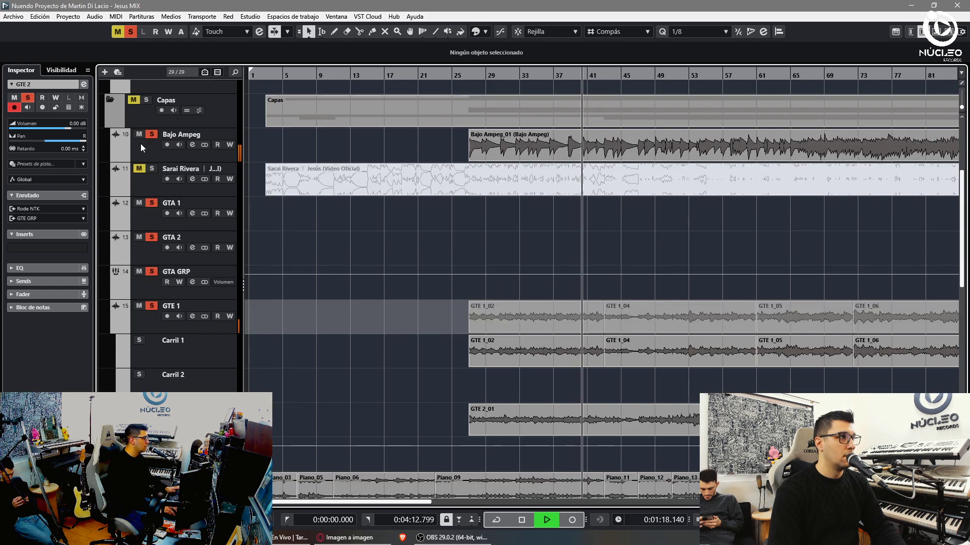
scroll(140, 157, "up", 3)
scroll(151, 202, "down", 5)
- In the MixConsole, set GTE GRP to -5 dB and raise the Strings level slightly
key("F3")
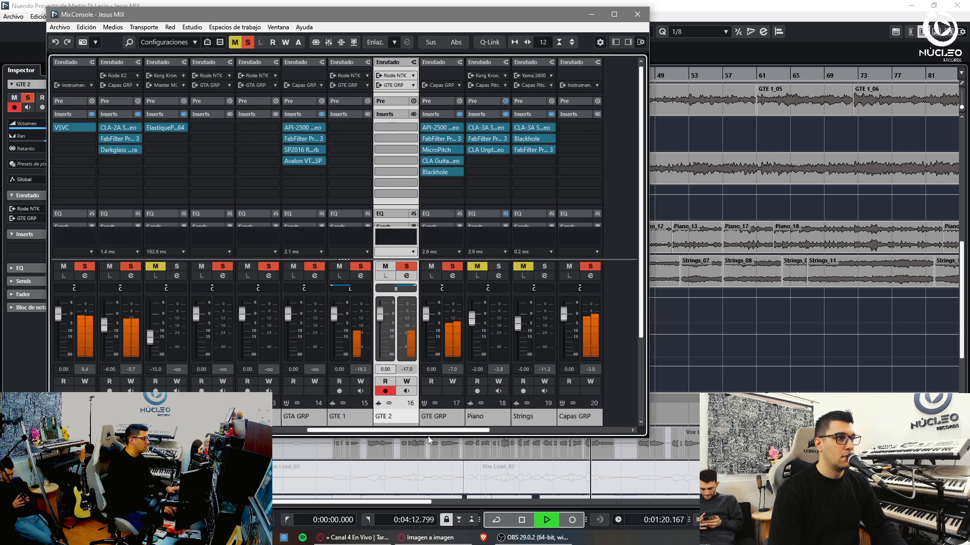
left_click(438, 414)
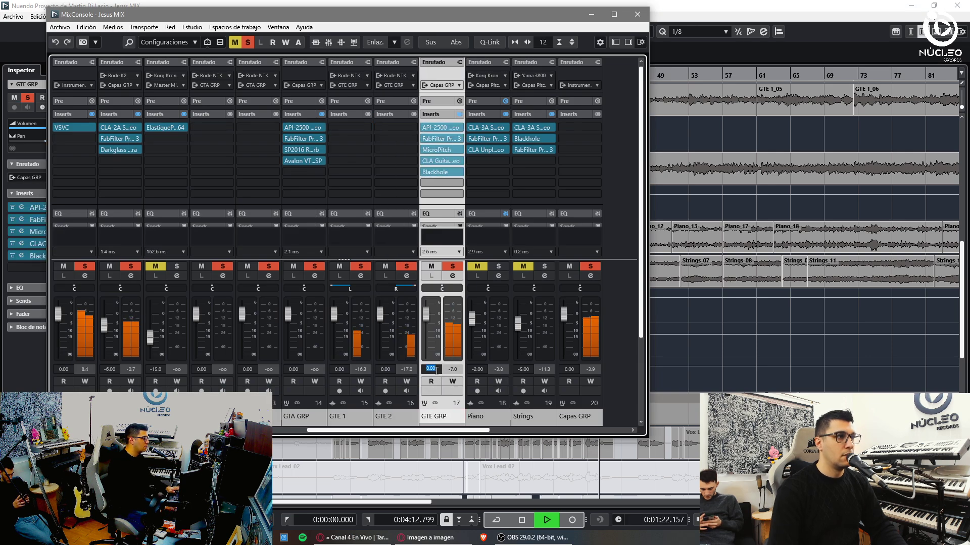
type("-2")
key("Return")
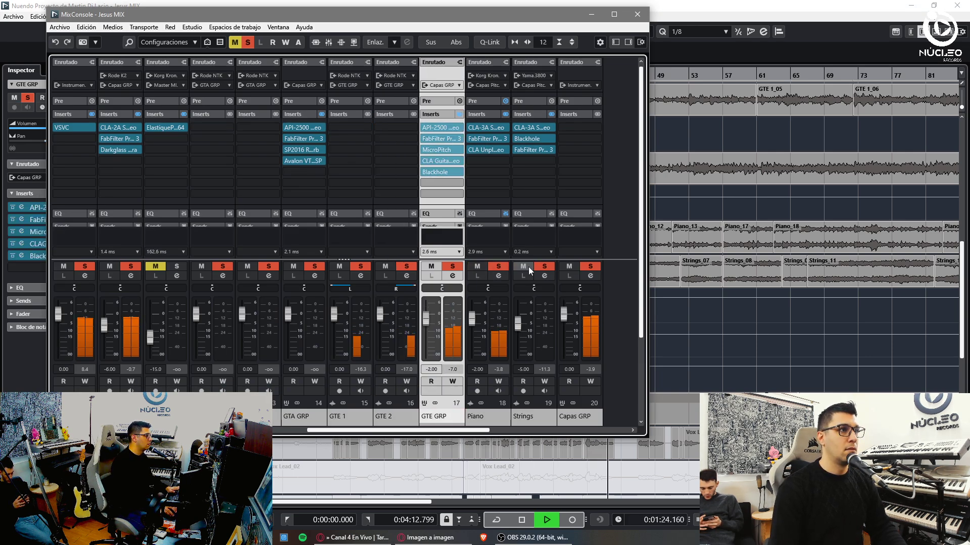
left_click_drag(518, 330, 519, 327)
left_click(522, 369)
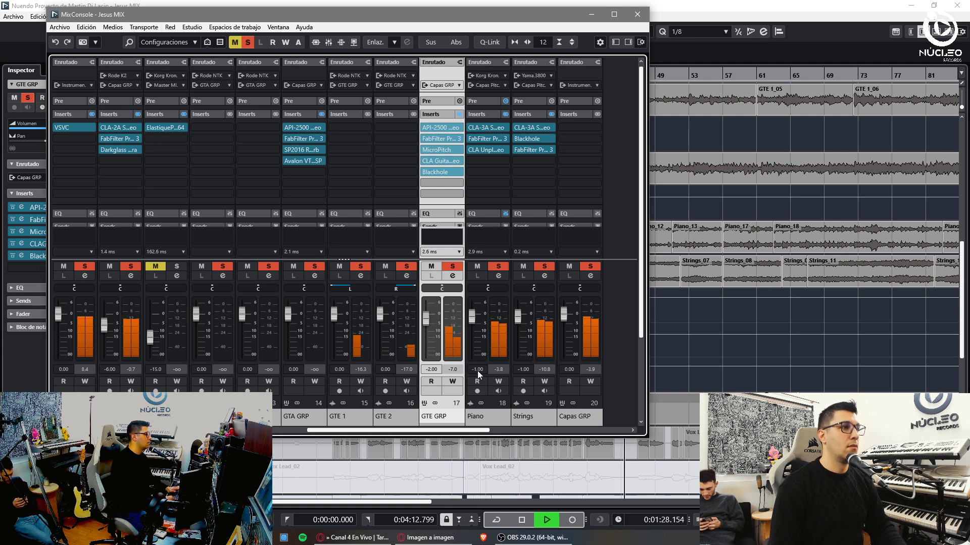
type("-5")
key("Return")
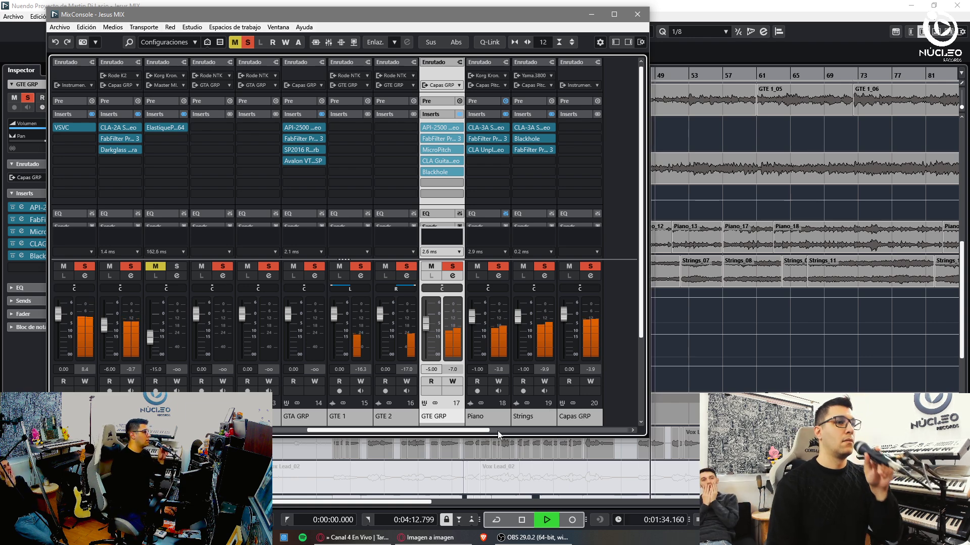
key("F3")
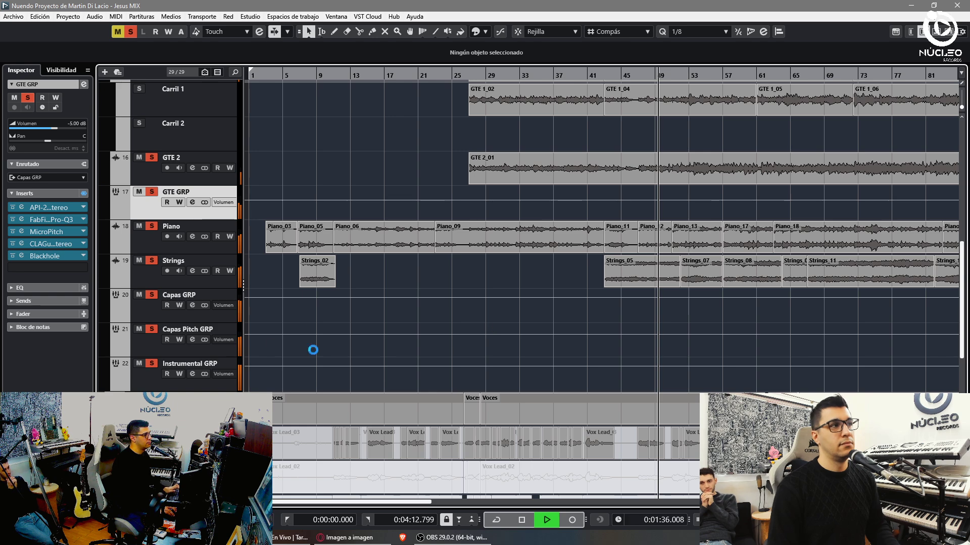
- Clear solo on all tracks and zoom in on the arrangement
key("g")
key("g")
key("g")
key("g")
left_click(130, 31)
key("h")
key("h")
scroll(222, 84, "up", 7)
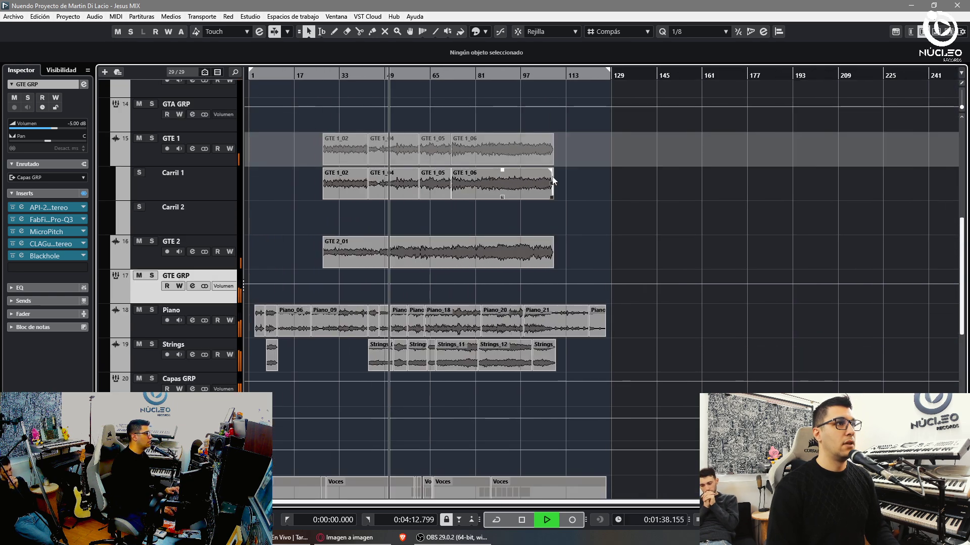
key("h")
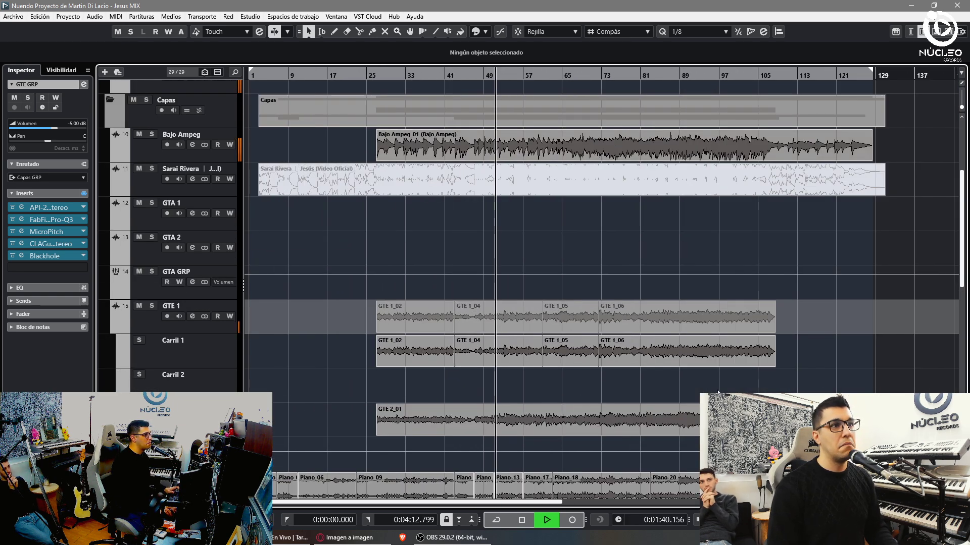
scroll(628, 356, "down", 3)
key("h")
key("g")
- Crossfade the guitar events on Carril 1, then select the Voces GRP track
left_click_drag(914, 280, 325, 277)
key("x")
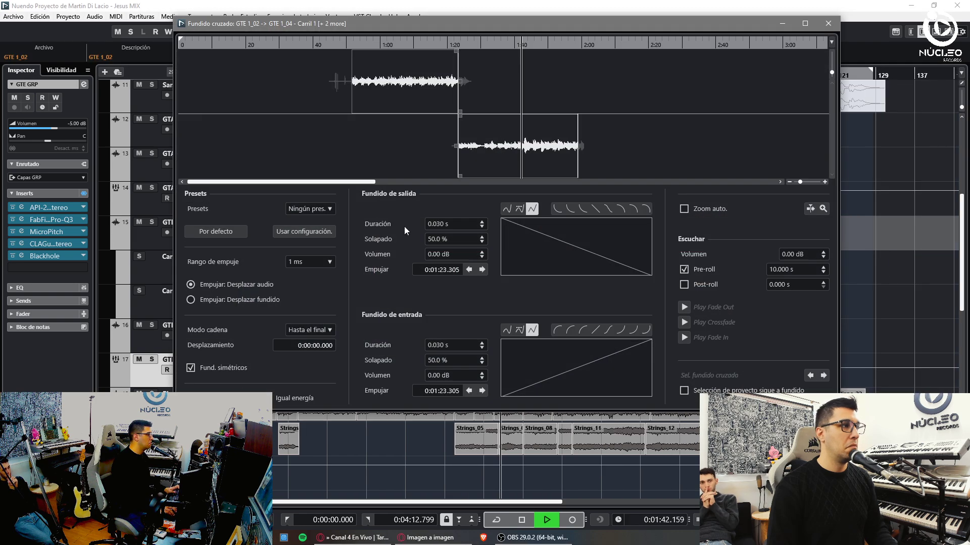
left_click(828, 24)
scroll(677, 284, "down", 6)
left_click(212, 376)
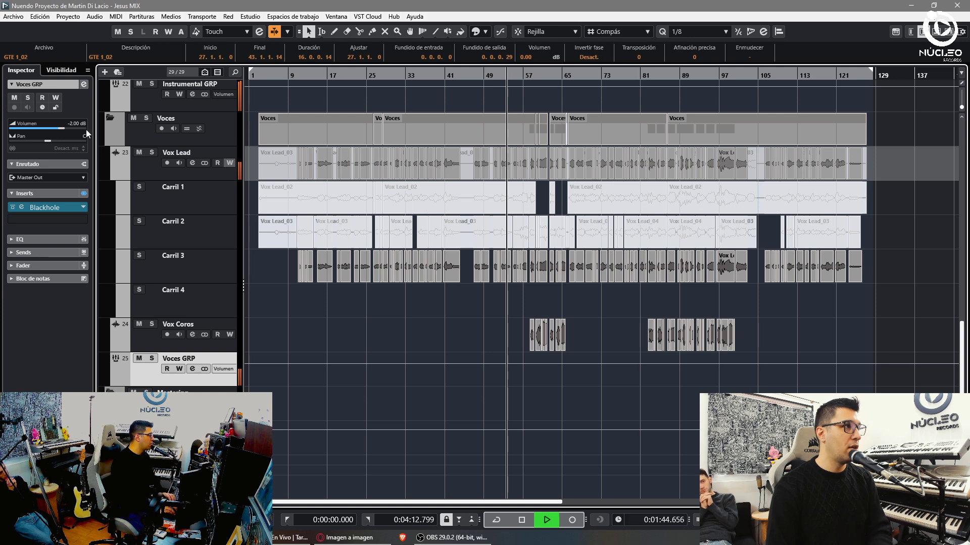
- Reset Voces GRP to 0 dB and insert the L1 limiter ahead of Blackhole
left_click(84, 128, "ctrl")
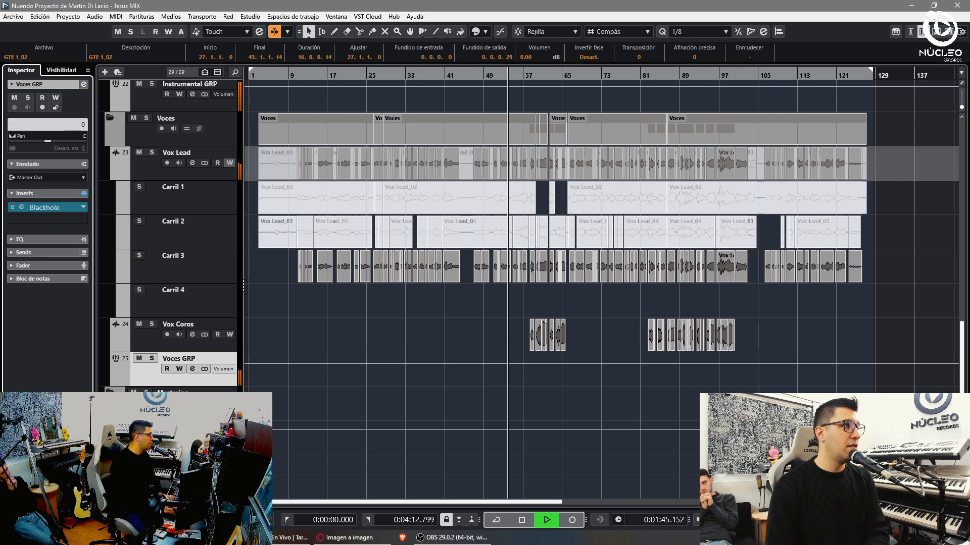
left_click(48, 219)
type("lim")
left_click(70, 292)
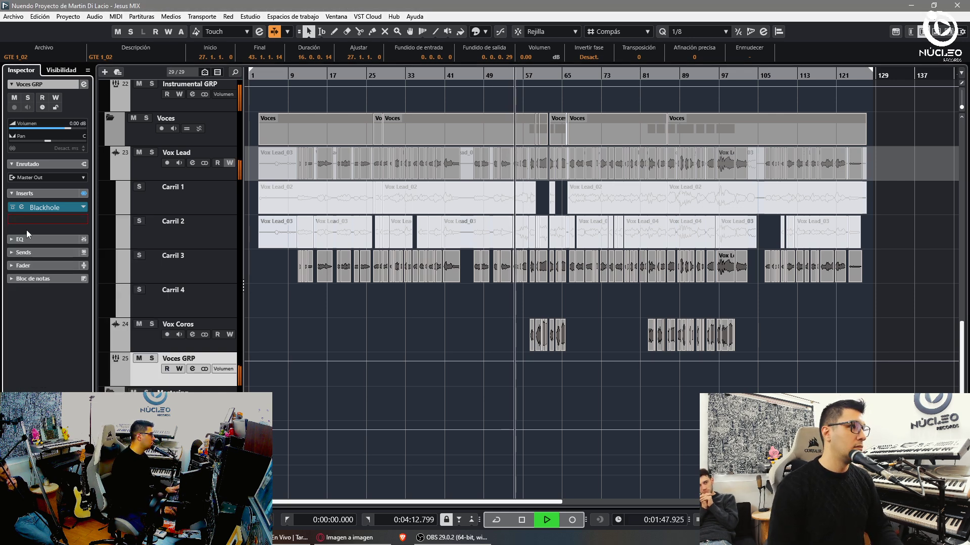
left_click_drag(36, 219, 35, 207)
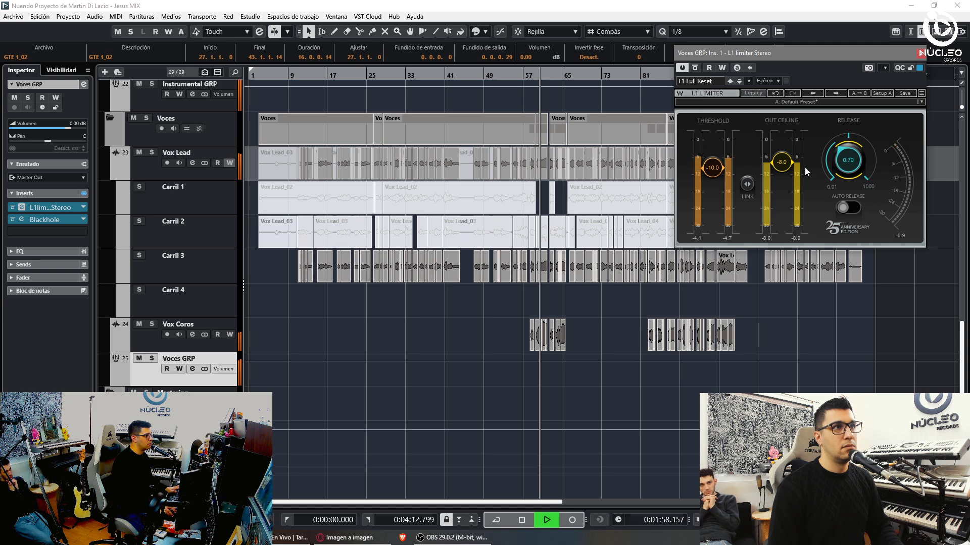
left_click(920, 52)
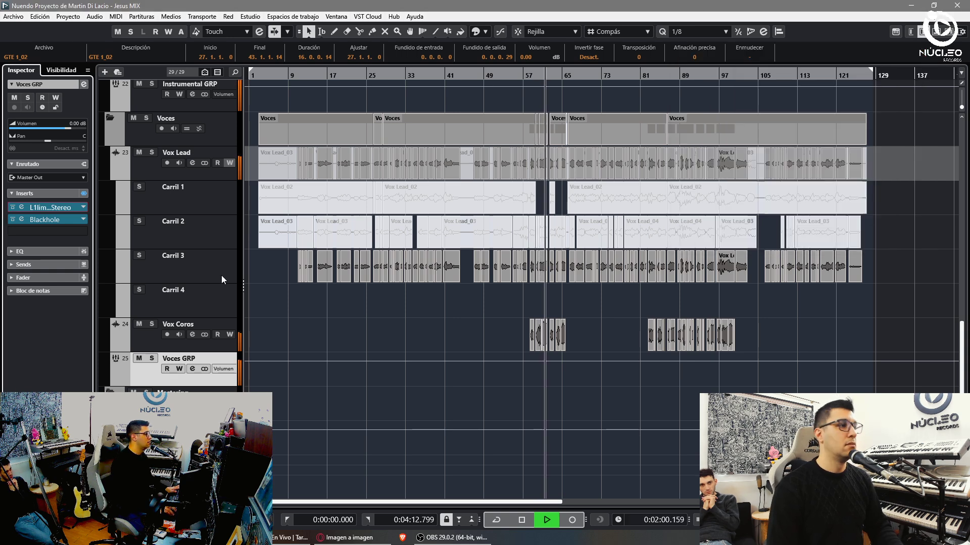
- Check the Vox Lead track's inserts, then return to the Voces GRP group
scroll(77, 121, "down", 1)
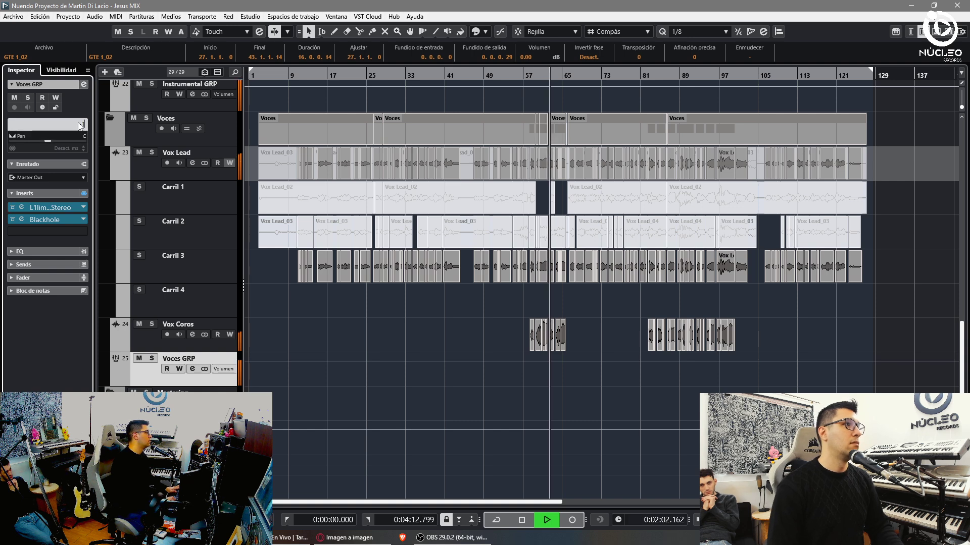
left_click(202, 171)
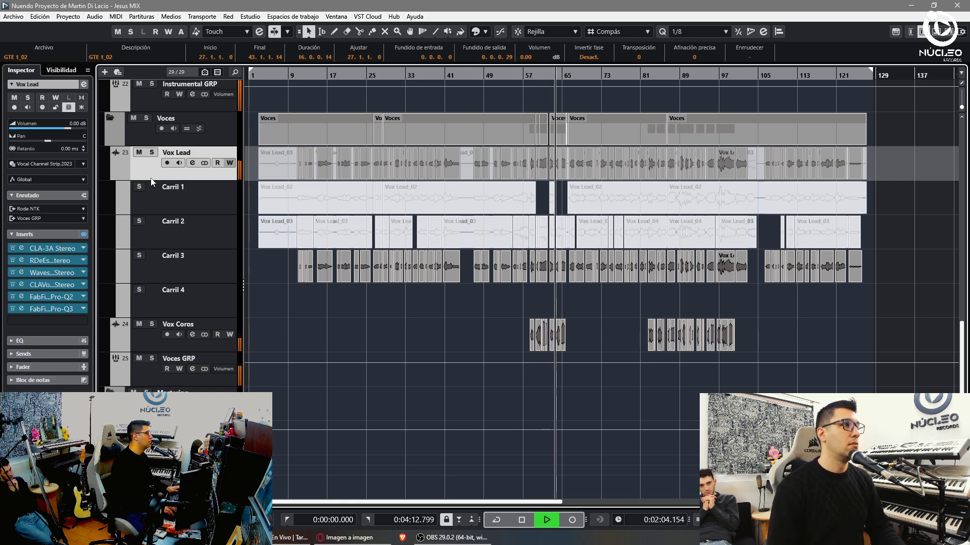
left_click(145, 365)
left_click(49, 233)
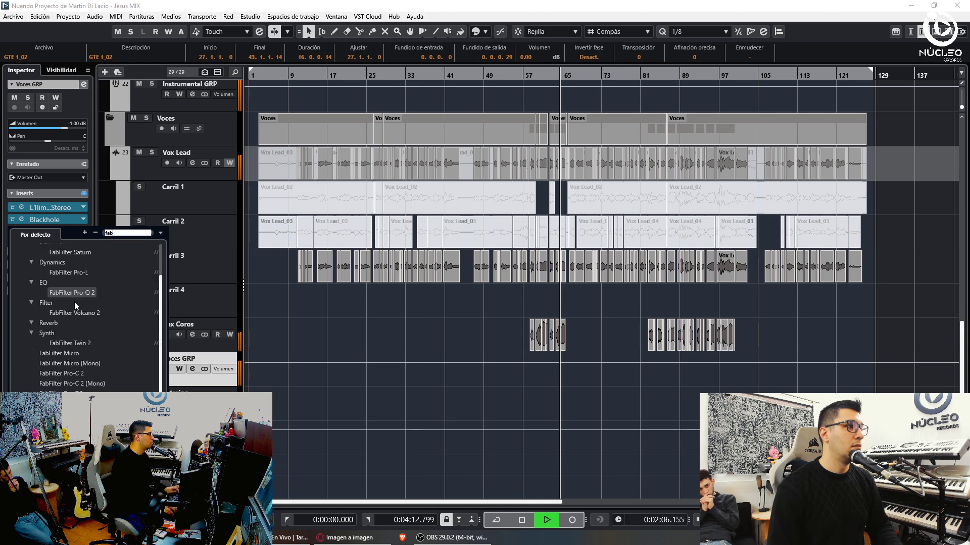
- Insert FabFilter Pro-Q 3 ahead of Blackhole with a dynamic bell cut around 3 kHz
left_click(74, 301)
left_click(68, 374)
left_click_drag(39, 233, 34, 219)
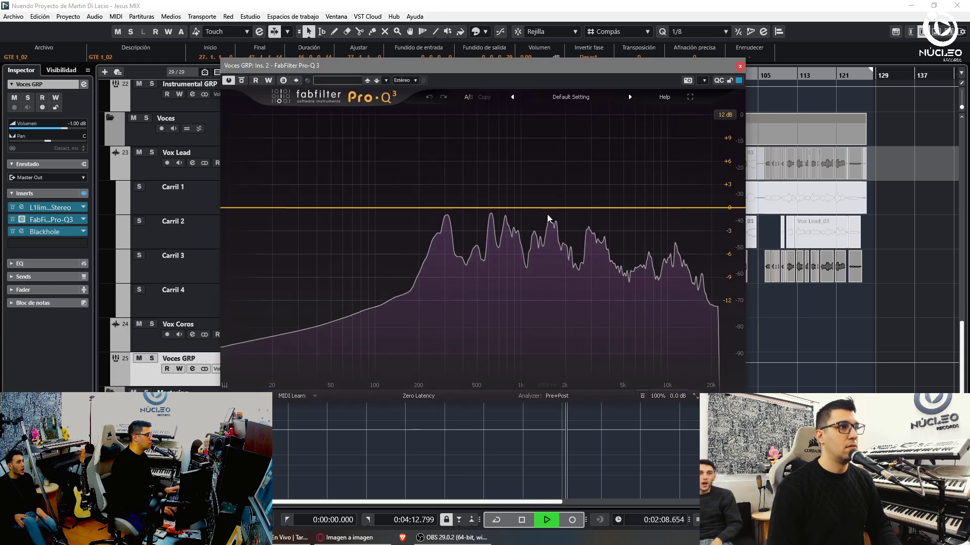
left_click(589, 218)
left_click_drag(592, 338, 595, 331)
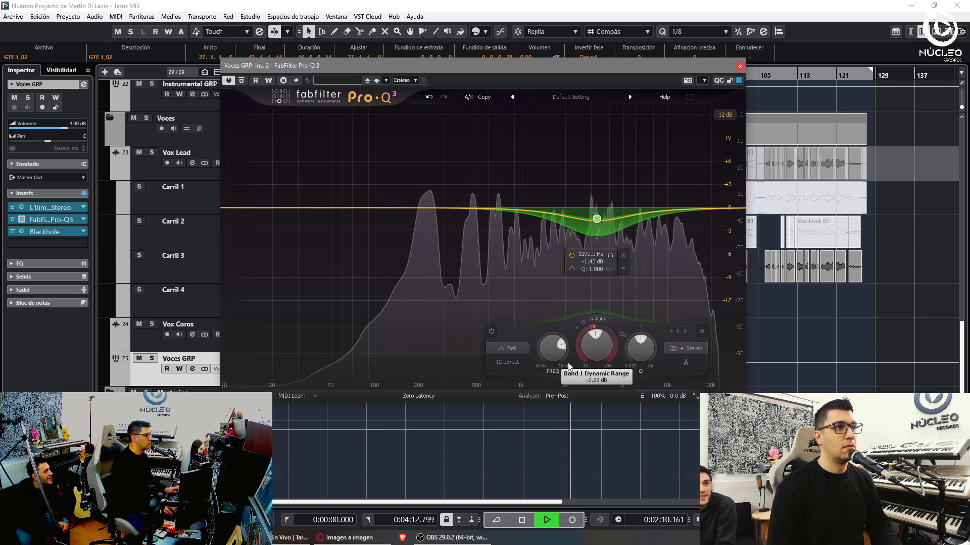
left_click_drag(595, 217, 606, 216)
left_click(739, 66)
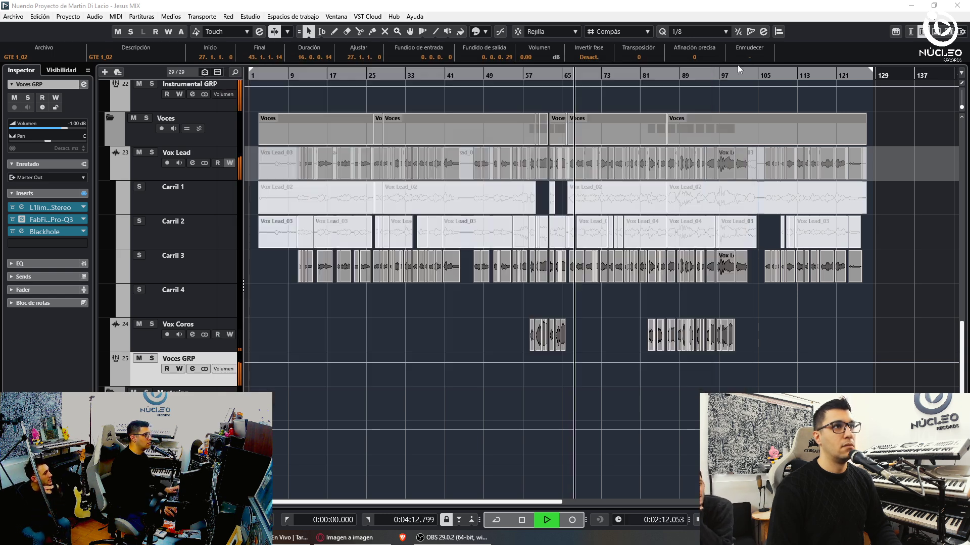
- Stop playback and bring up the Audio Mixdown export for the Master MIX
key("space")
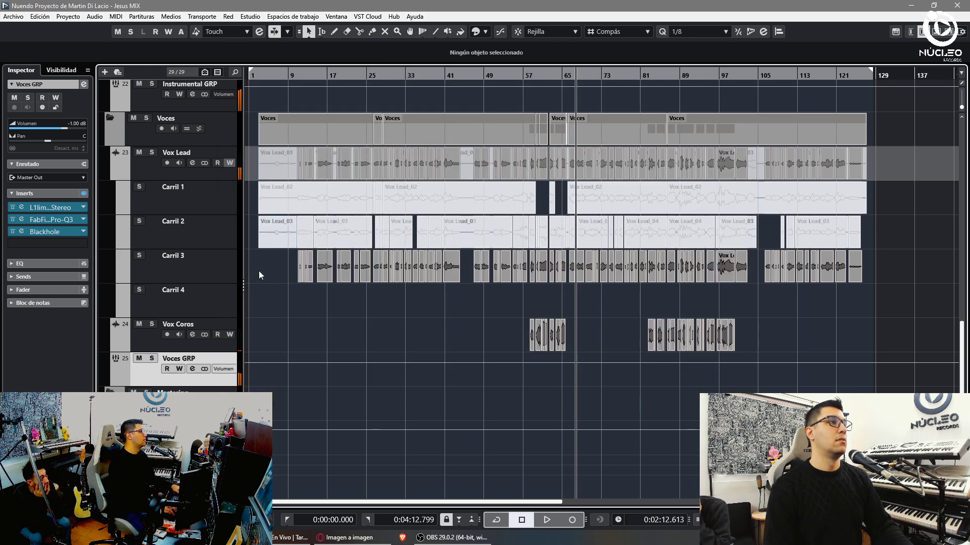
key("ctrl+shift+e")
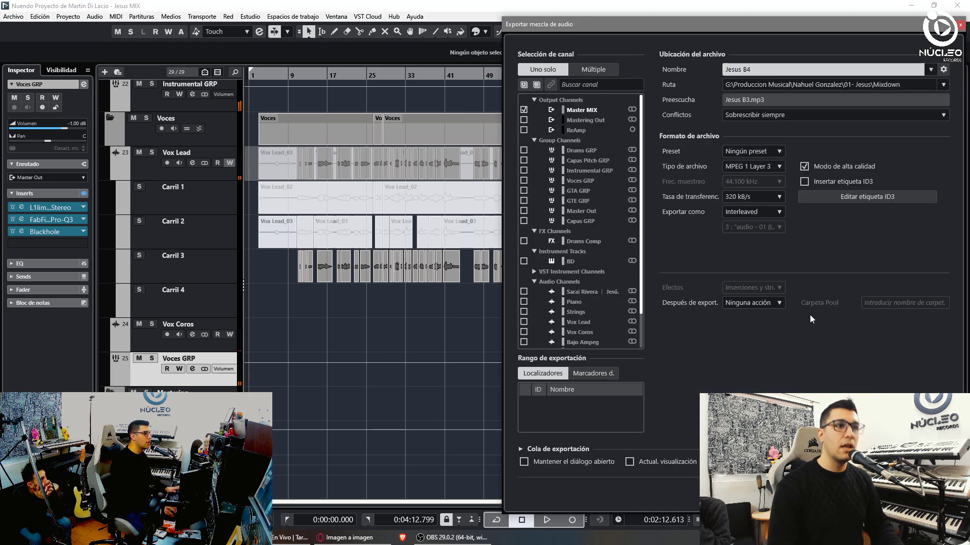
key("Escape")
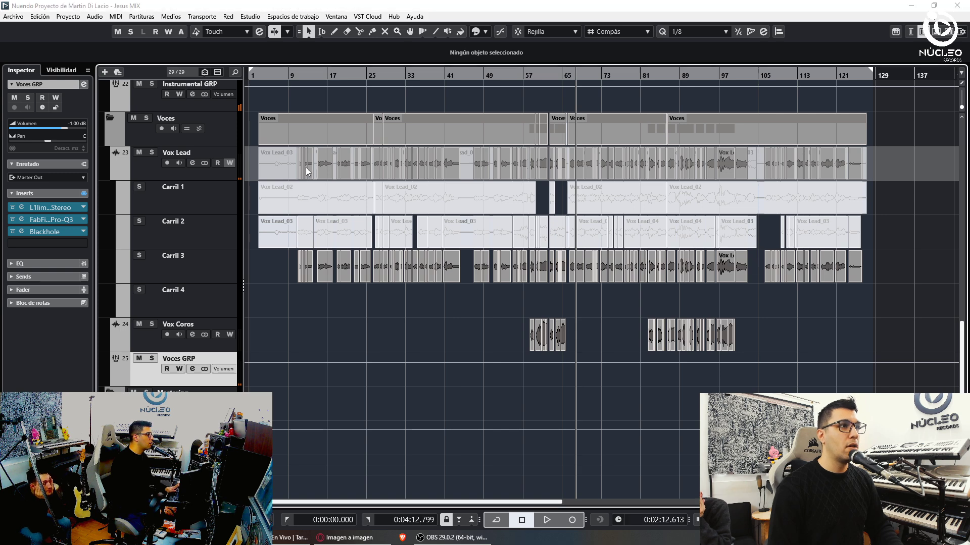